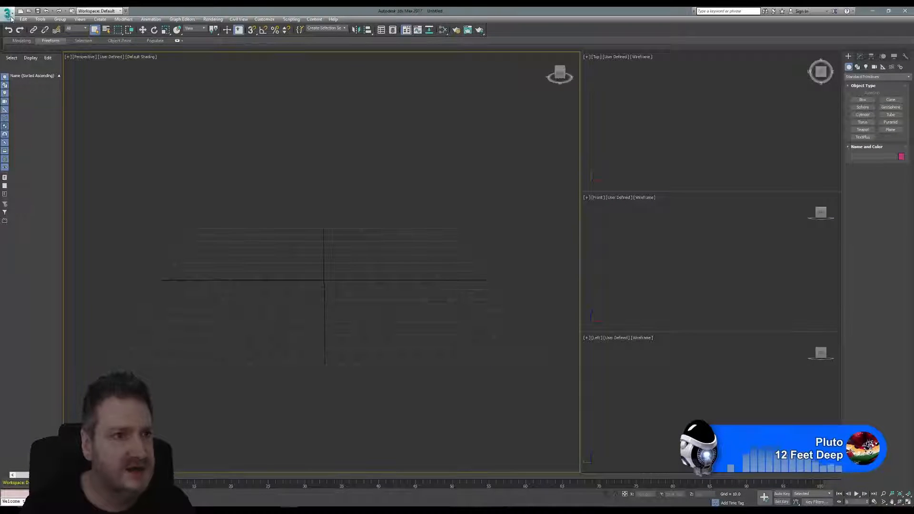
- Open the recent scene Garden_Terrace_R12.max and maximize the Perspective view on the balustrade
left_click(8, 11)
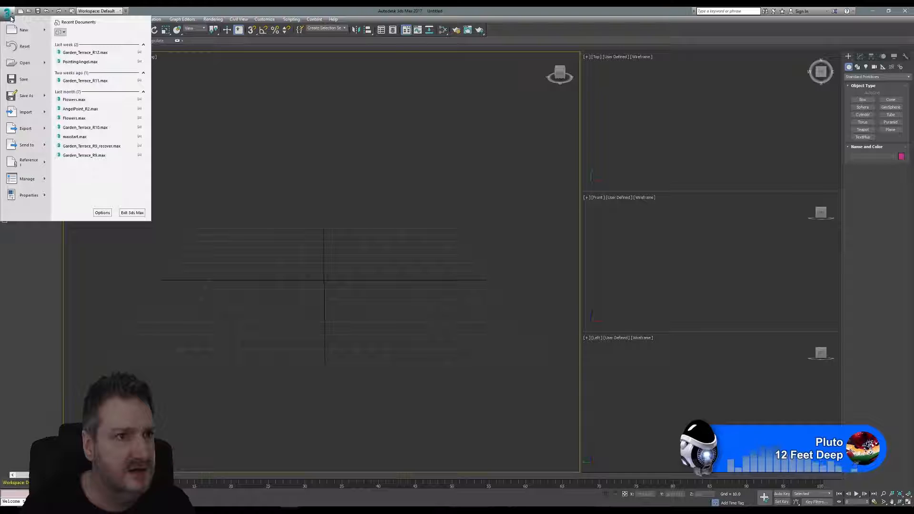
left_click(86, 52)
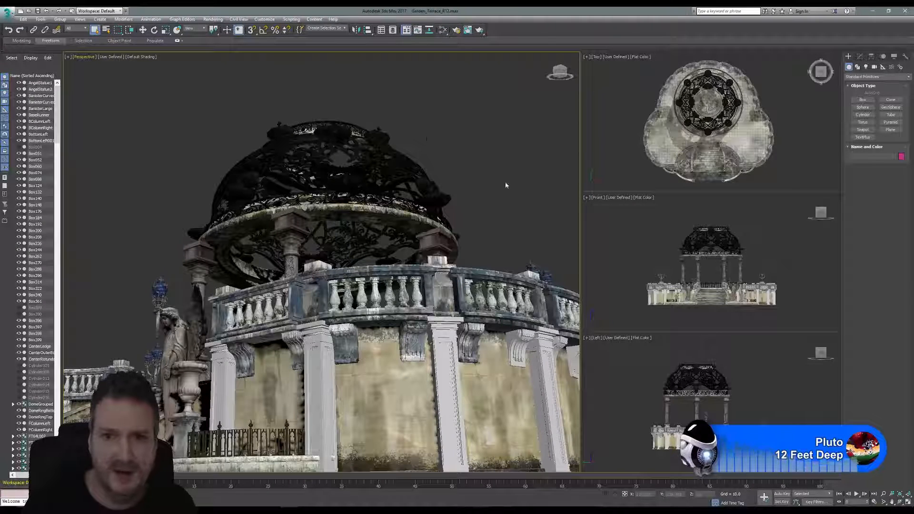
left_click(908, 501)
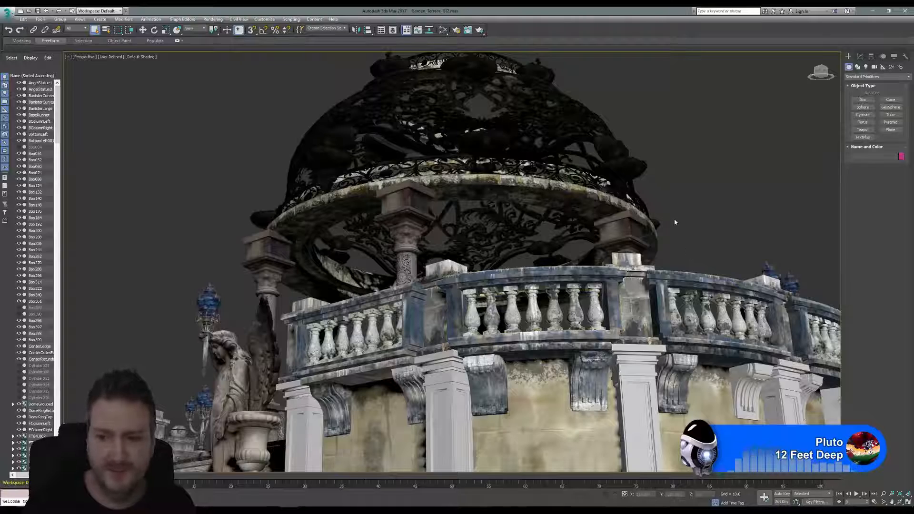
middle_click_drag(674, 220, 644, 210)
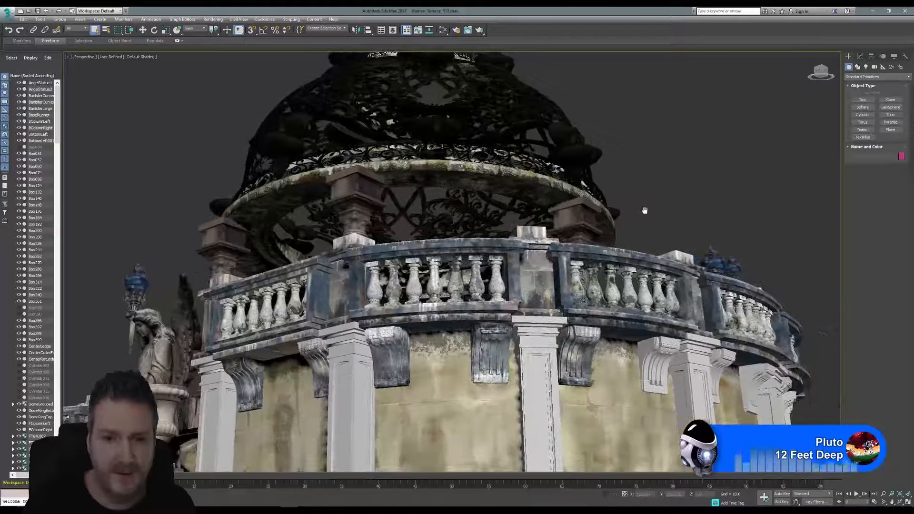
- Select all pieces of one untextured scroll bracket below the balustrade and isolate them
left_click(657, 348)
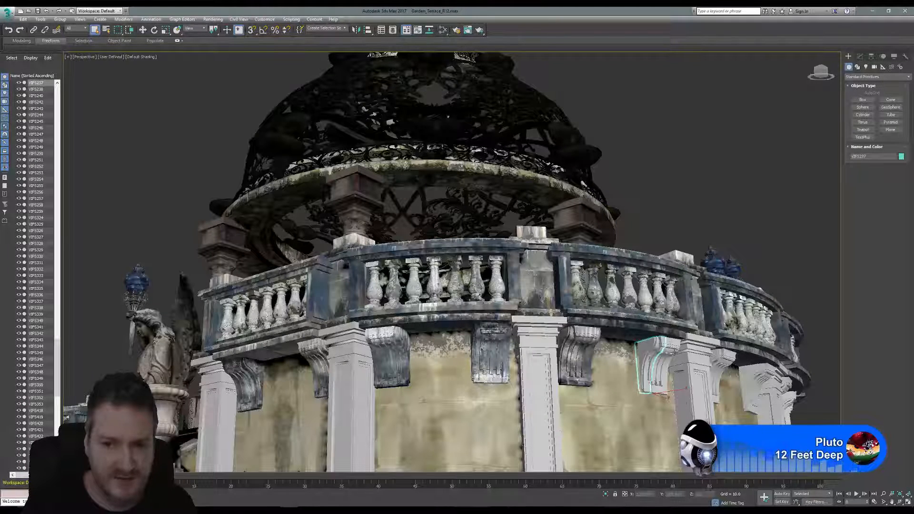
left_click(672, 353, "ctrl")
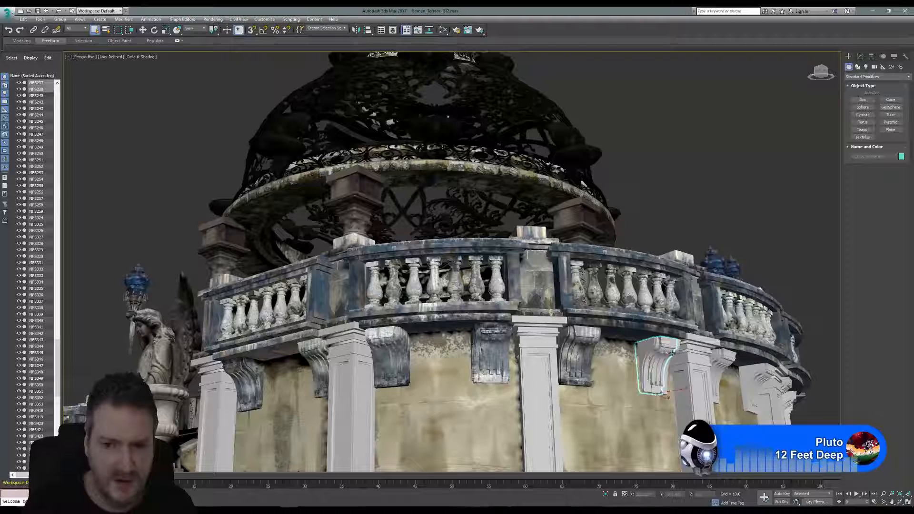
middle_click_drag(655, 337, 530, 347, "alt")
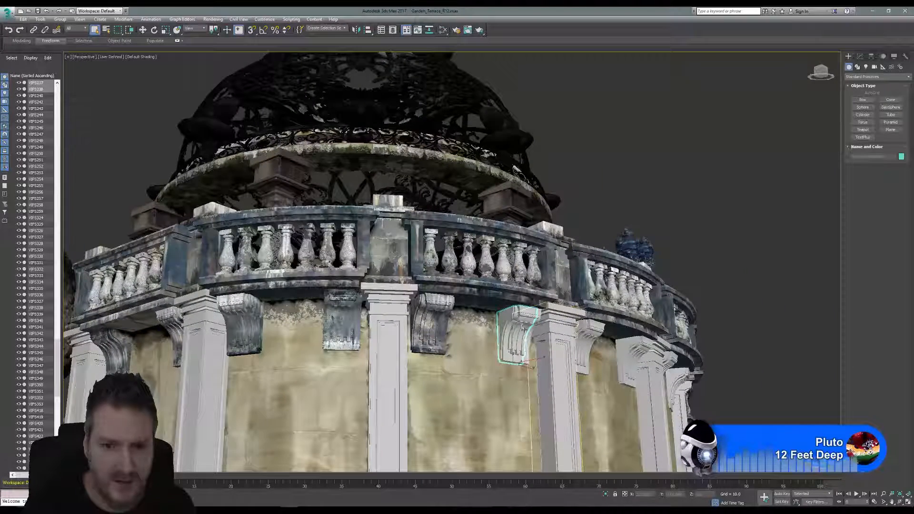
middle_click_drag(444, 280, 407, 280)
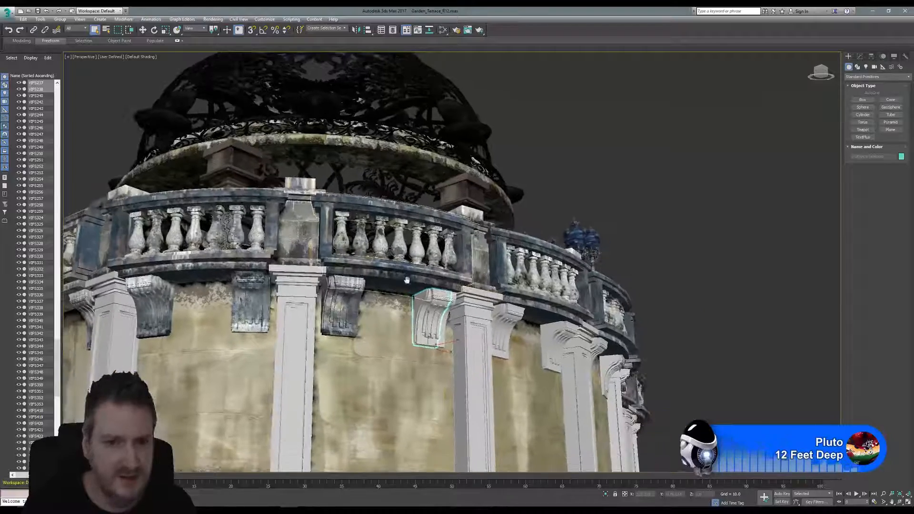
scroll(409, 281, "up", 3)
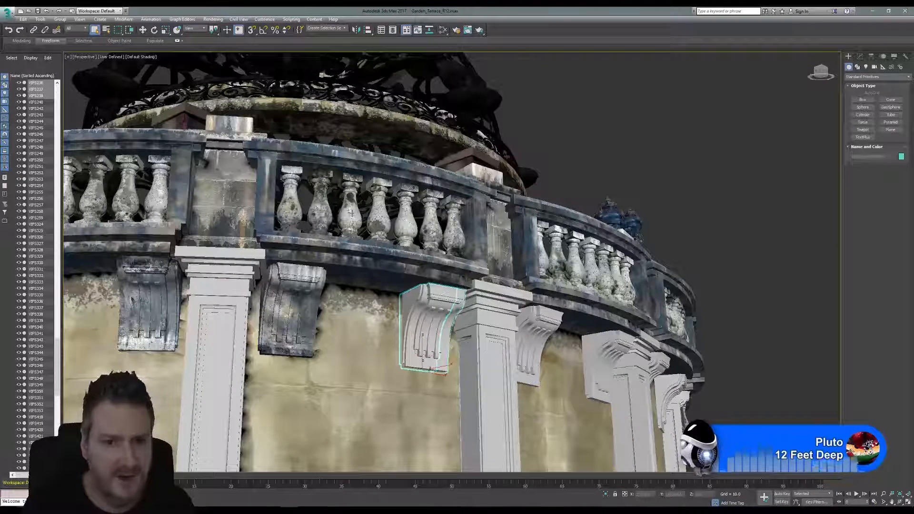
left_click(42, 19)
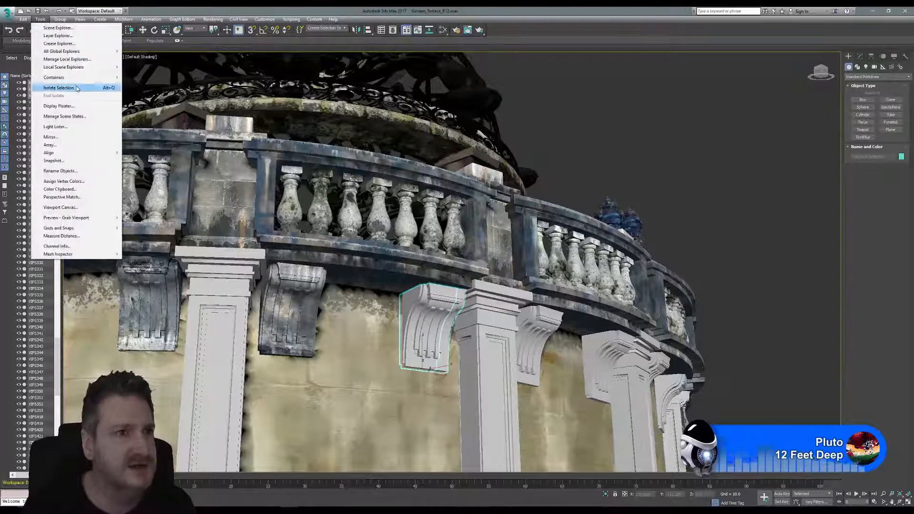
left_click(59, 87)
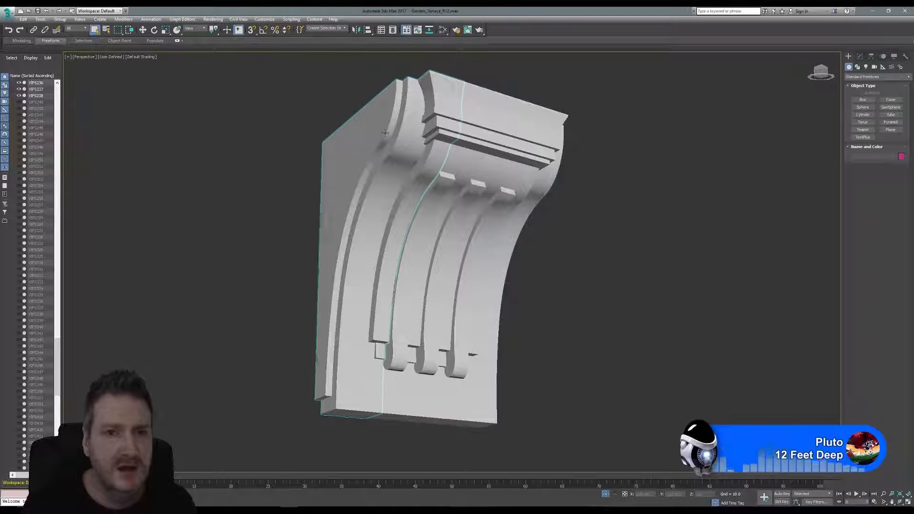
- Convert the bracket's outer side piece with the flat side face from Editable Mesh to Editable Poly
left_click(410, 204)
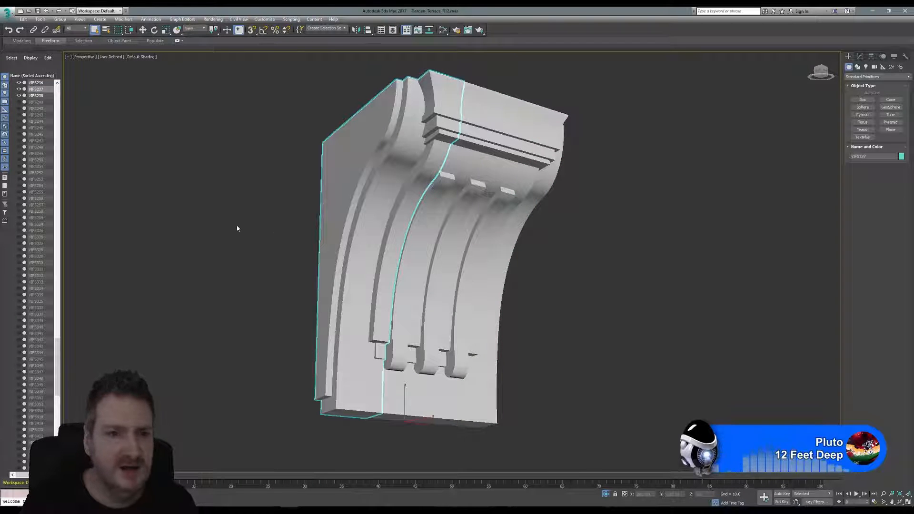
left_click(859, 57)
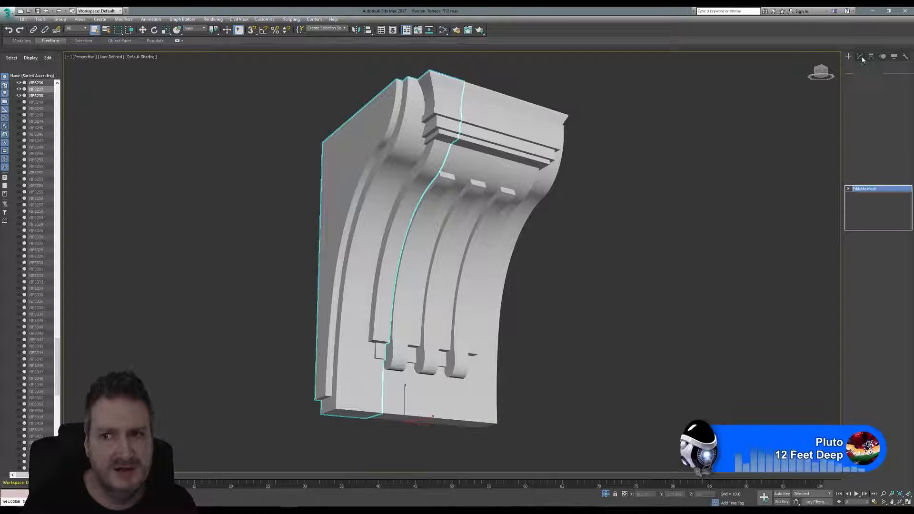
right_click(865, 192)
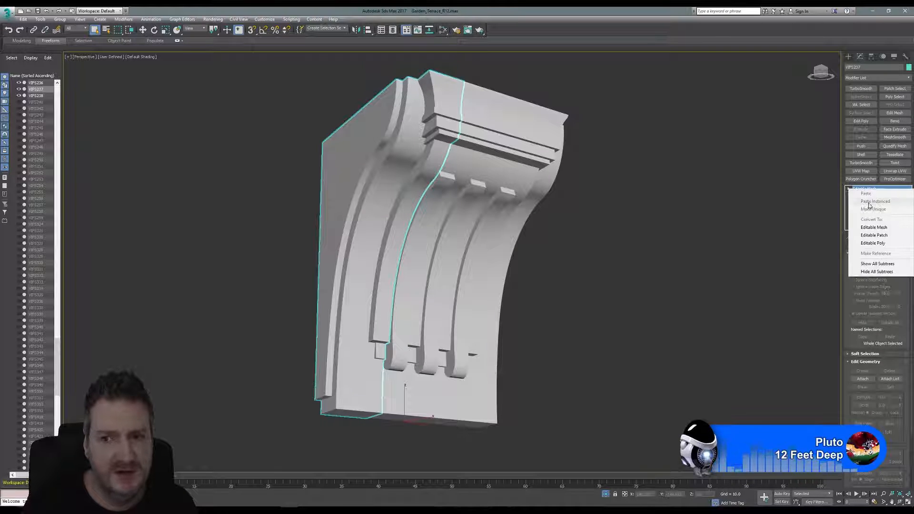
left_click(881, 243)
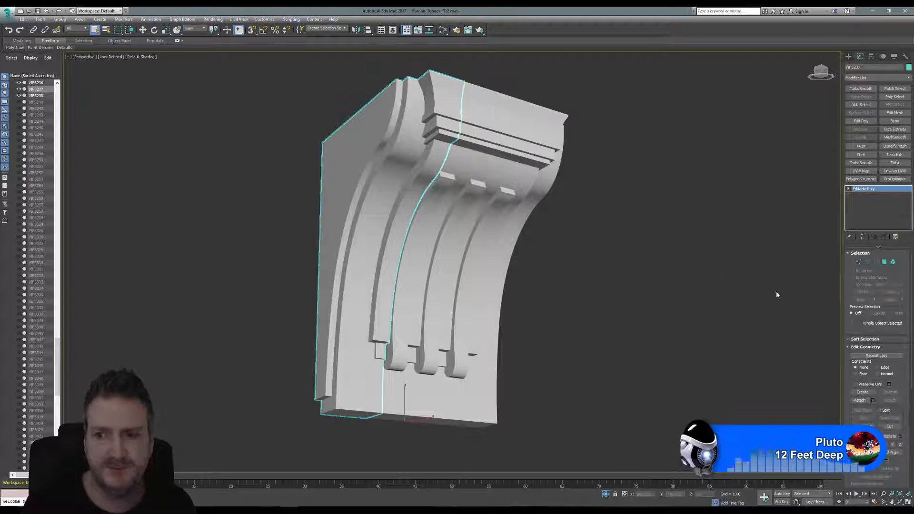
- Attach the bracket's two remaining pieces to the Editable Poly piece and leave Attach mode
left_click(860, 400)
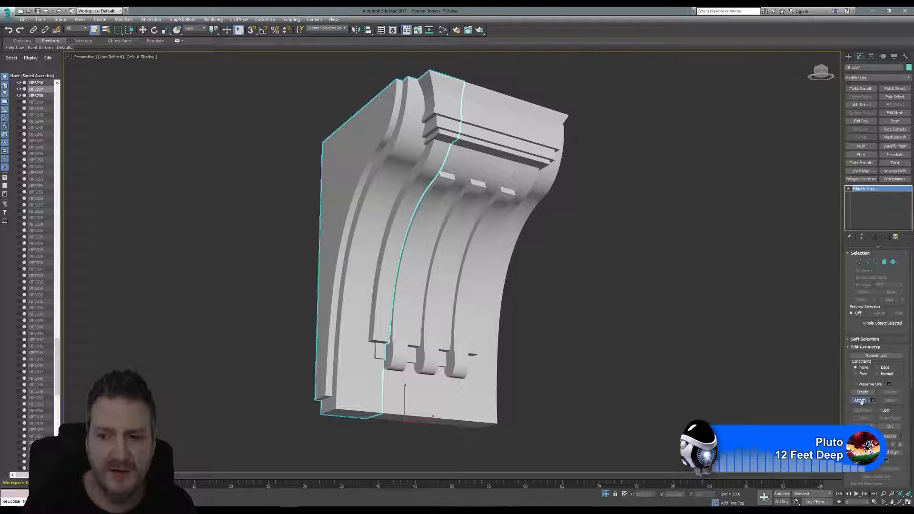
left_click(503, 124)
left_click(495, 251)
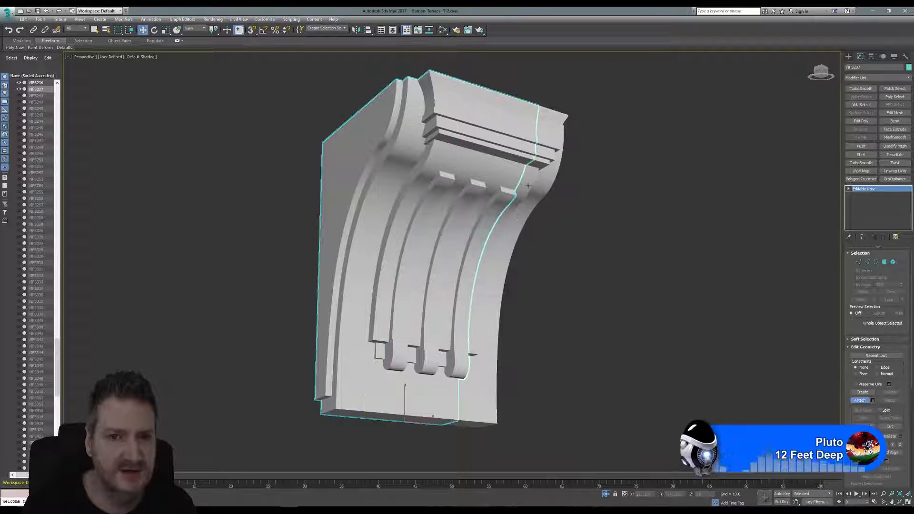
left_click(541, 145)
left_click(500, 252)
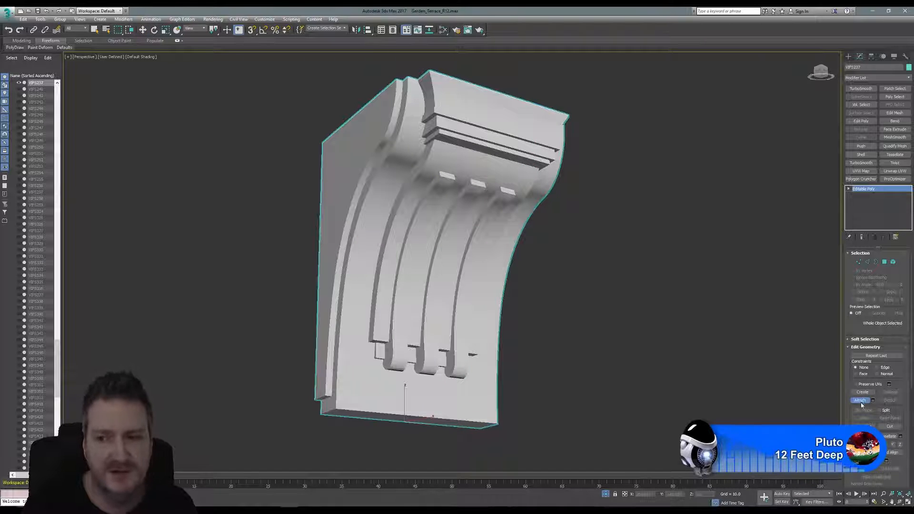
key("w")
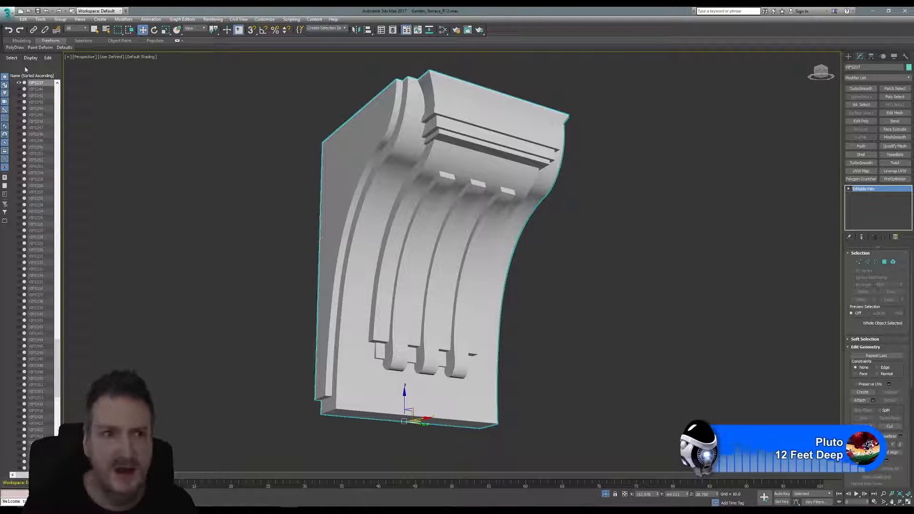
- End the isolation of the bracket to bring back the full terrace scene
left_click(40, 19)
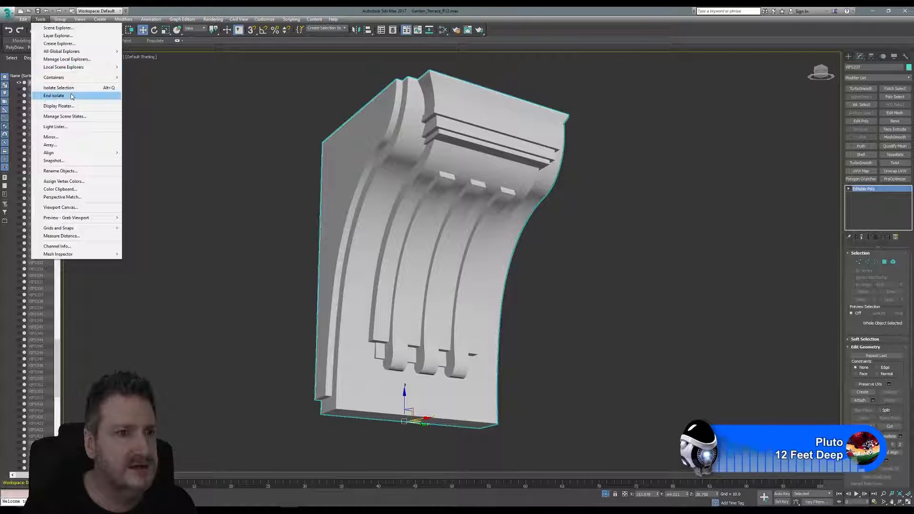
left_click(71, 96)
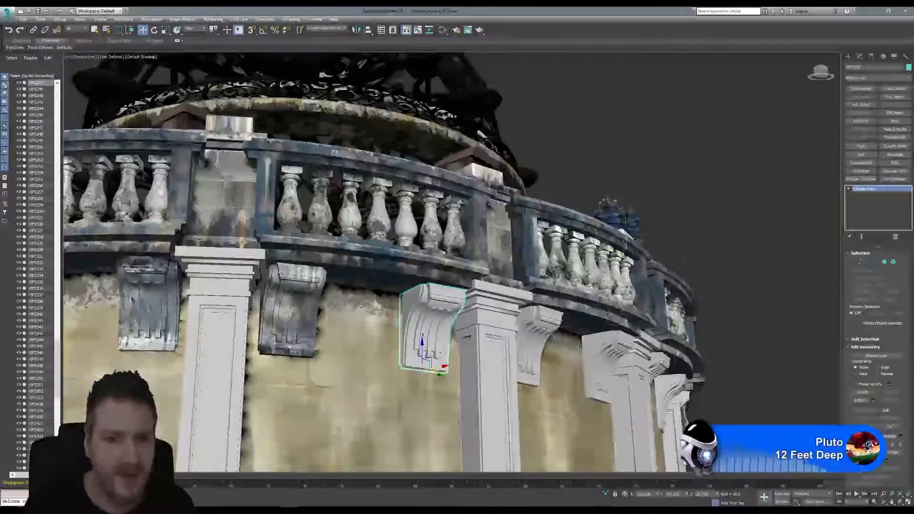
middle_click_drag(297, 329, 320, 337)
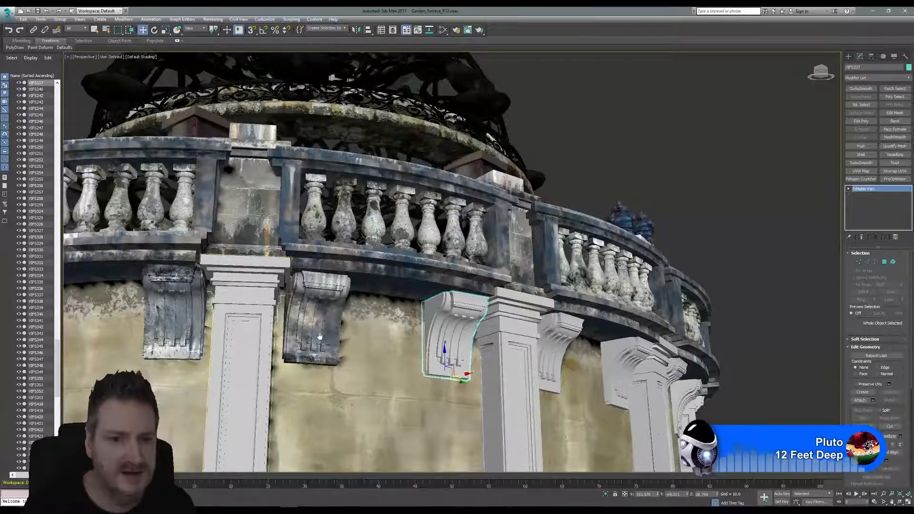
scroll(319, 336, "down", 4)
scroll(379, 250, "up", 2)
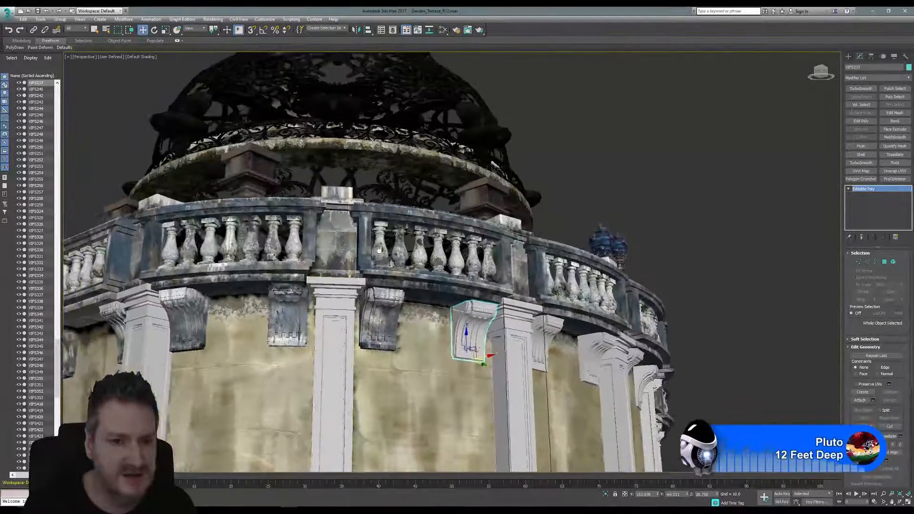
middle_click_drag(379, 250, 476, 225)
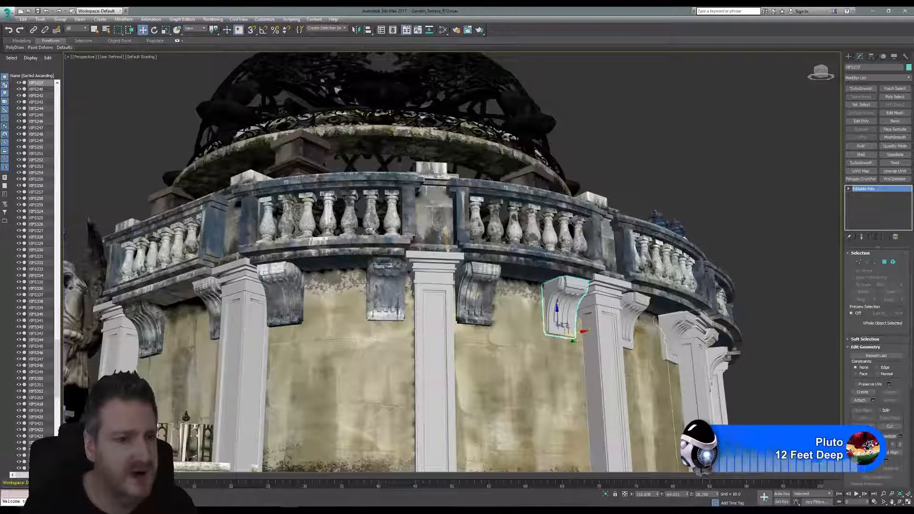
- Copy map channel 1 from the textured Support bracket using the Channel Info utility
left_click(152, 315)
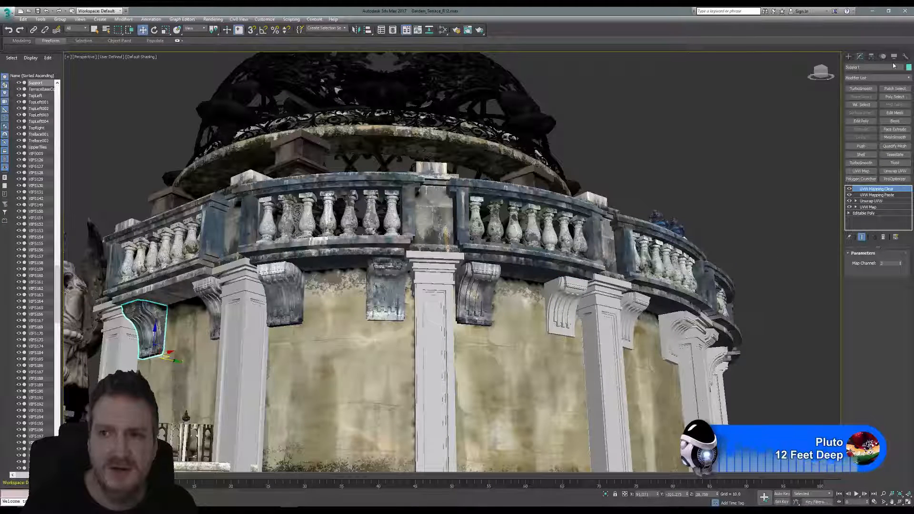
left_click(906, 57)
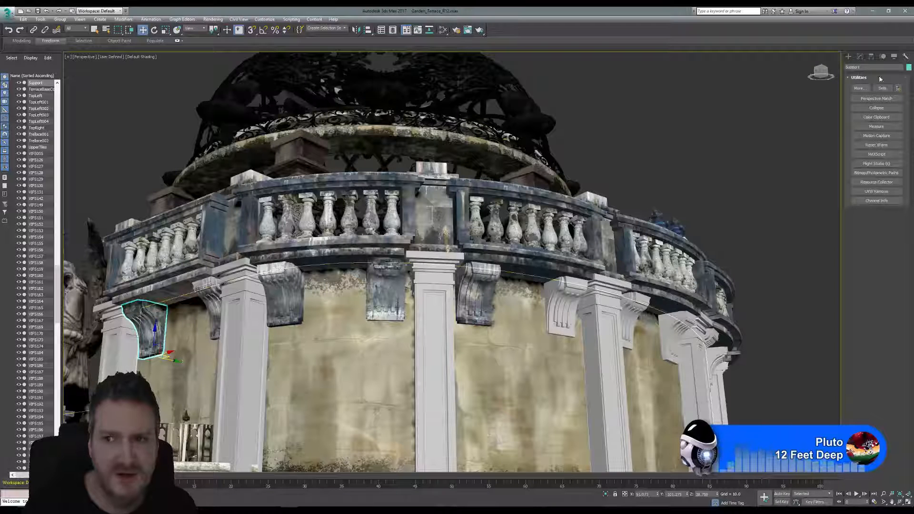
left_click(876, 201)
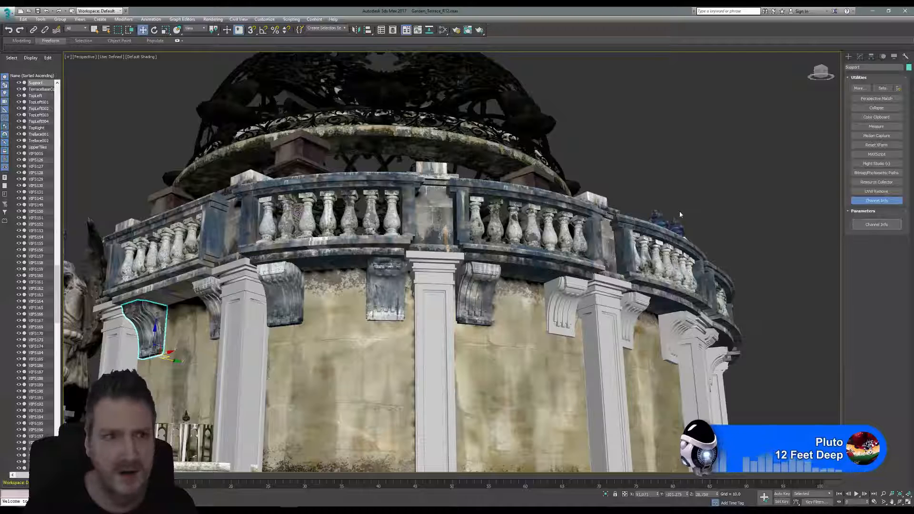
left_click(876, 225)
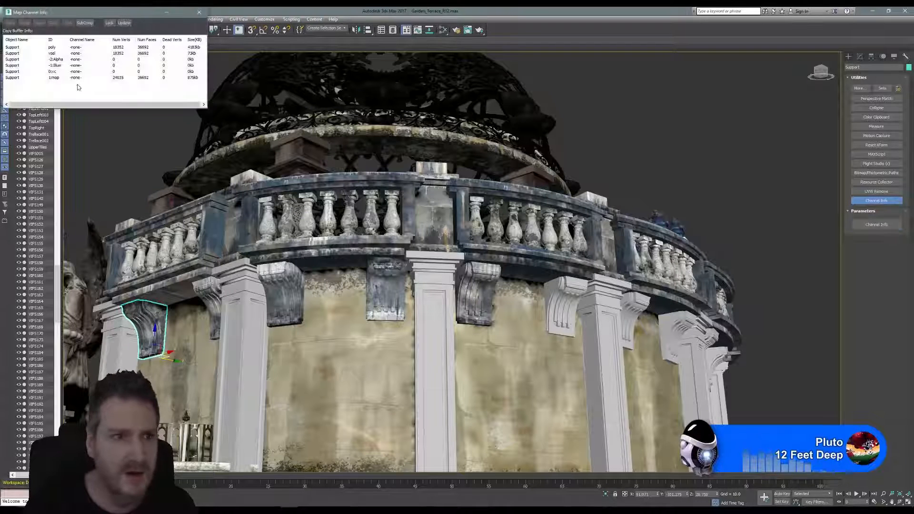
right_click(61, 78)
left_click(71, 83)
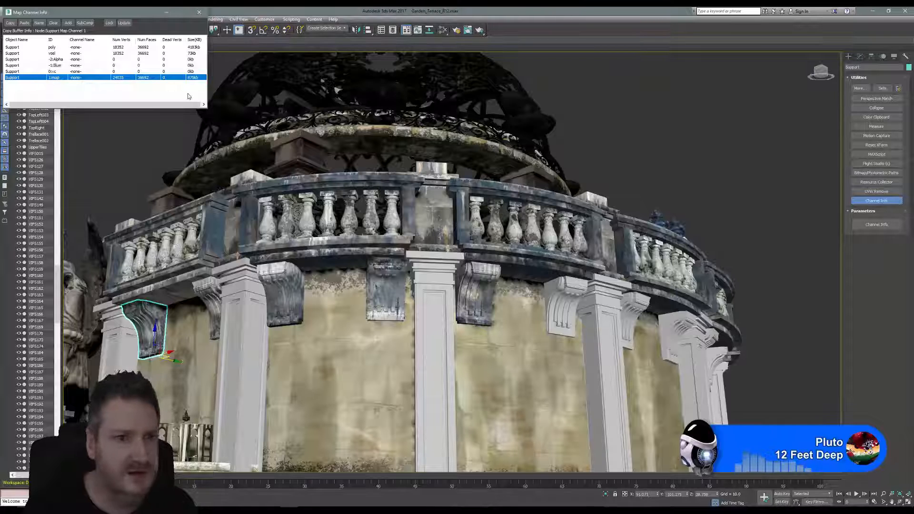
- Paste the copied UV channel into map channel 1 of the joined untextured bracket, leave the channel unnamed, and close Map Channel Info
left_click(564, 292)
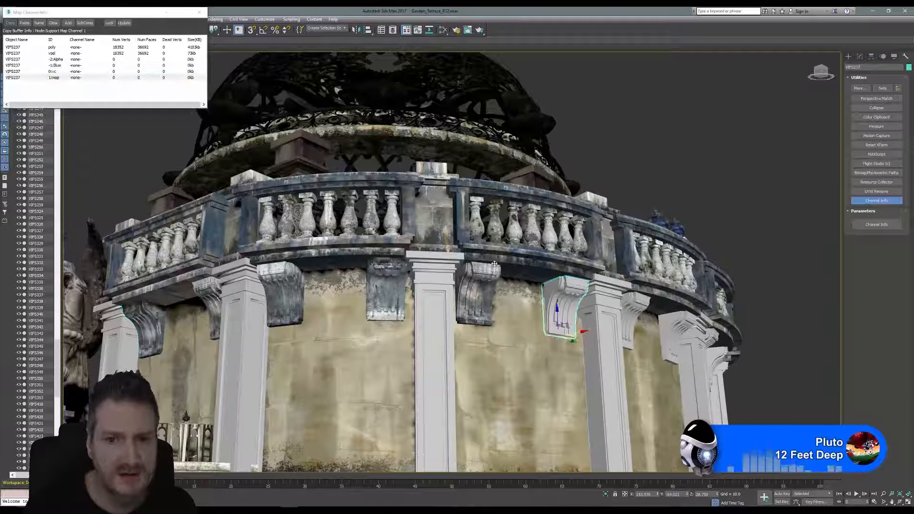
right_click(54, 79)
left_click(71, 93)
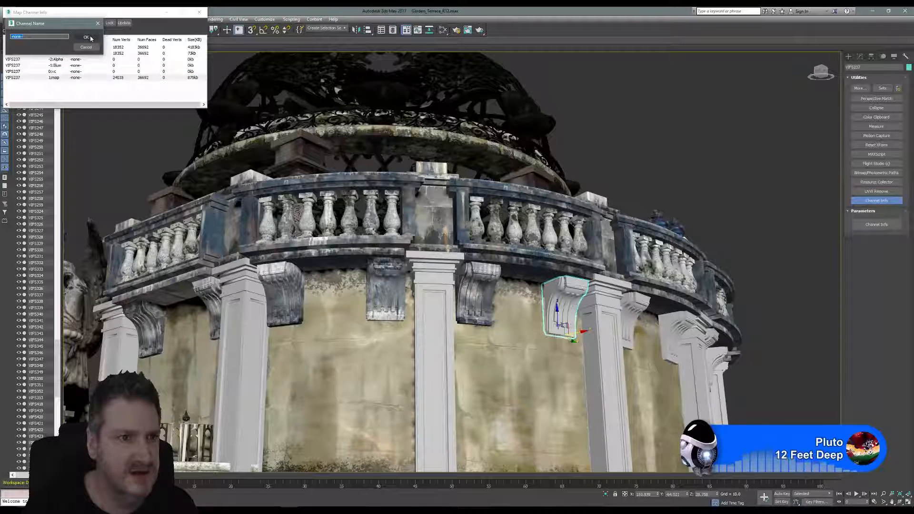
left_click(95, 47)
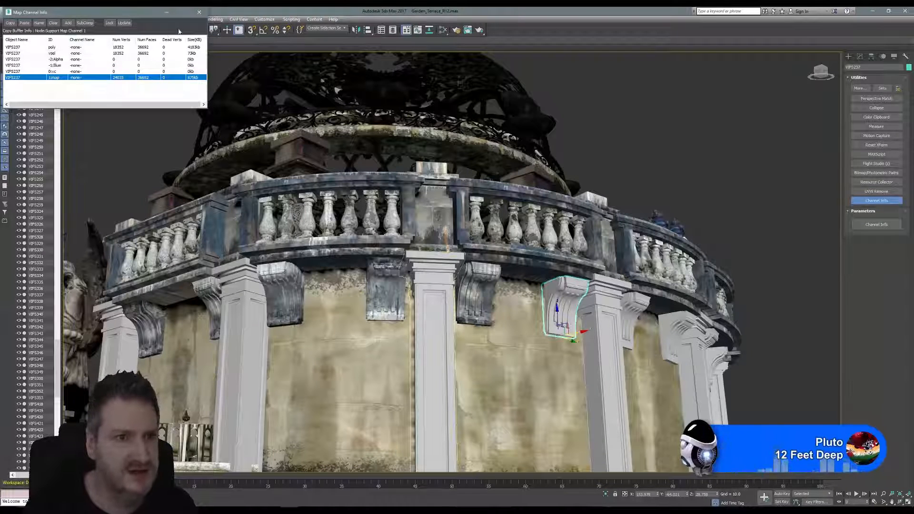
left_click(198, 13)
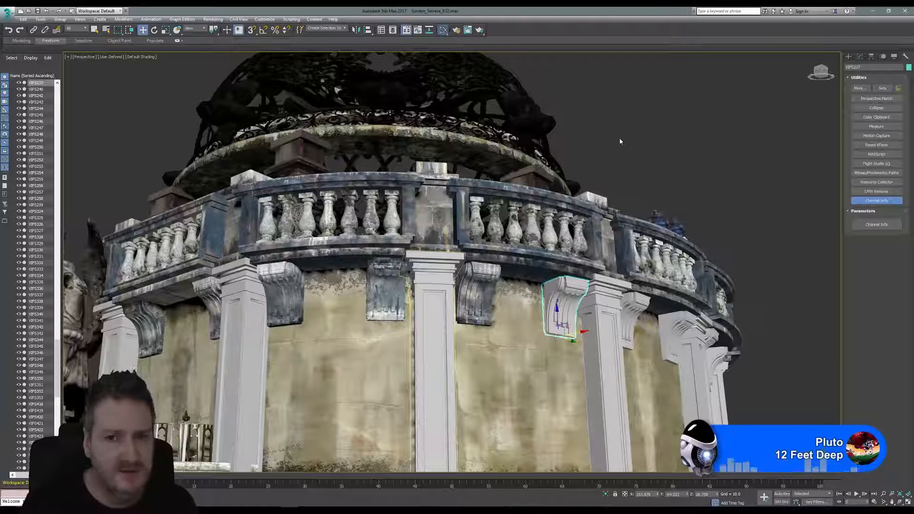
- Assign the Standard material fed by the Map #76 bitmap to the joined bracket in the Slate Material Editor and close the editor
key("m")
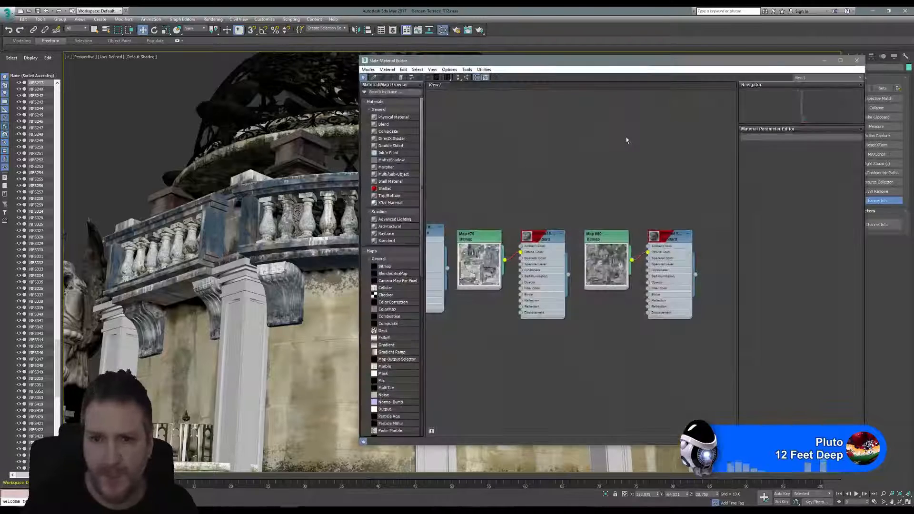
scroll(572, 168, "down", 5)
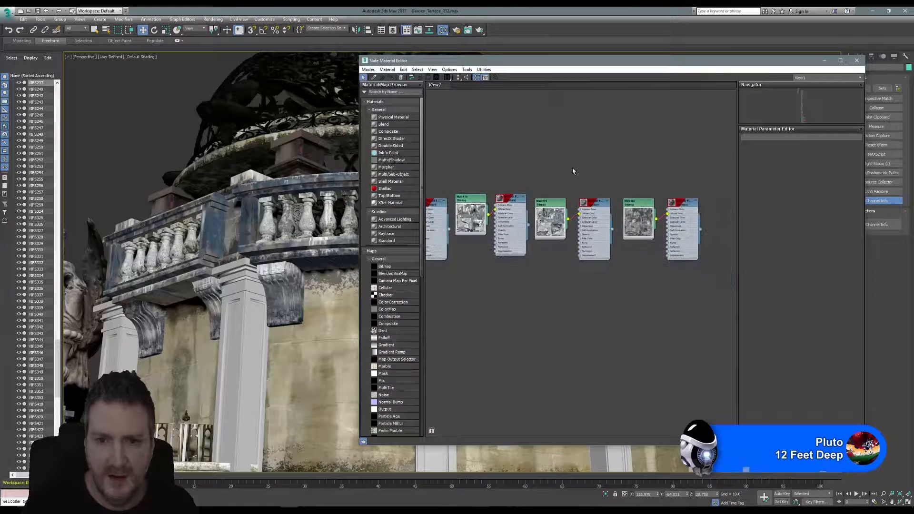
middle_click_drag(572, 168, 644, 186)
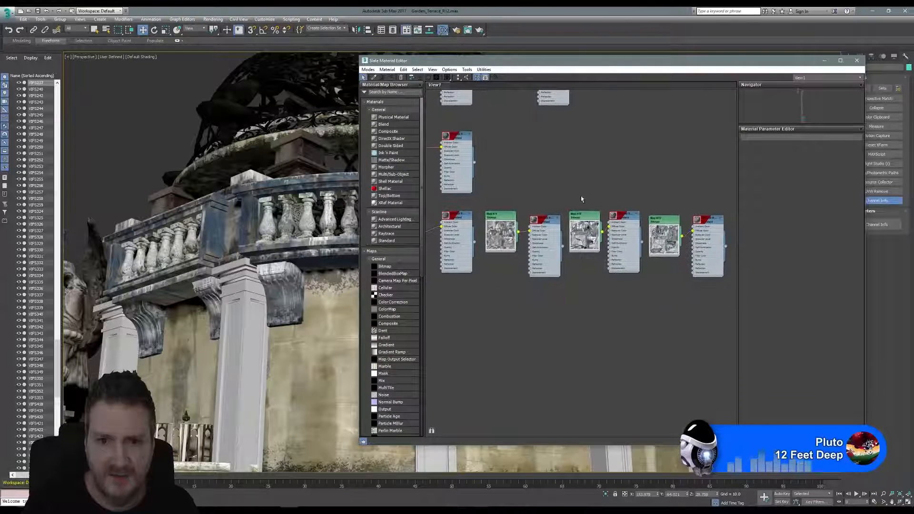
middle_click_drag(582, 198, 693, 181)
scroll(565, 245, "up", 2)
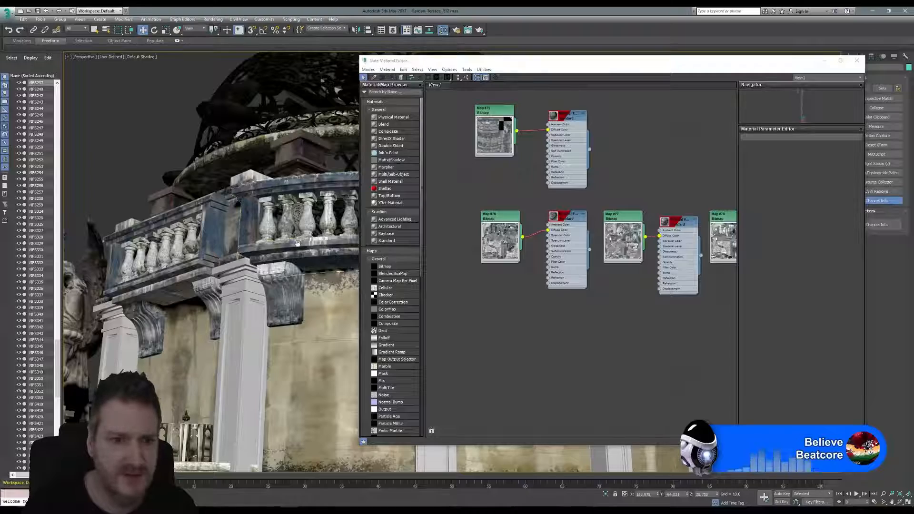
left_click(265, 251)
middle_click_drag(265, 251, 183, 197, "alt")
scroll(183, 198, "up", 2)
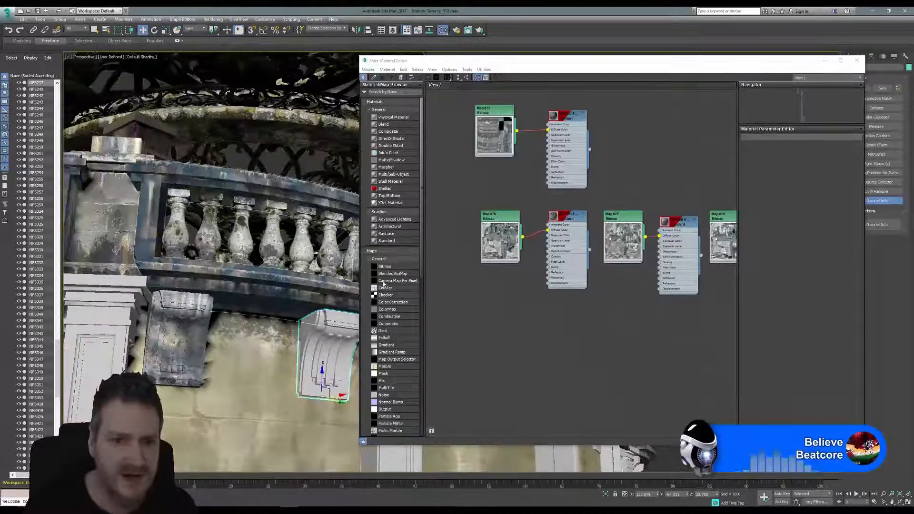
left_click(563, 216)
right_click(566, 215)
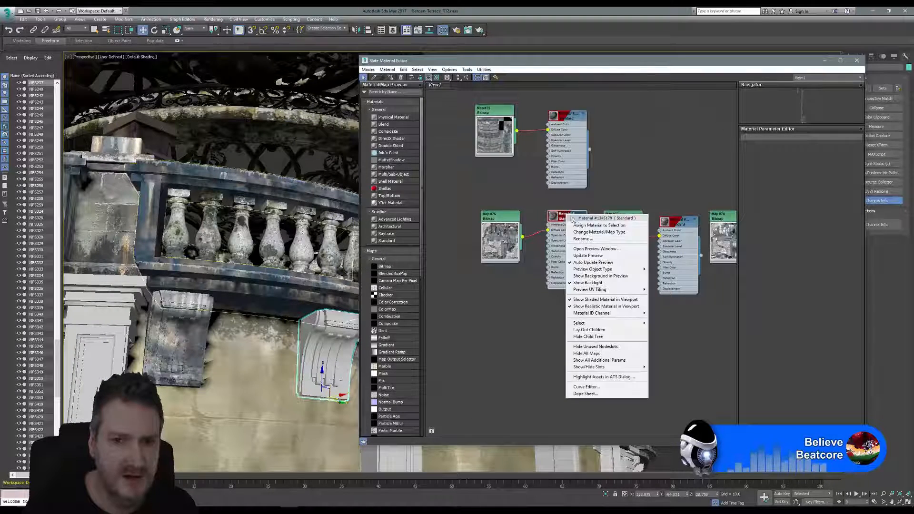
left_click(578, 224)
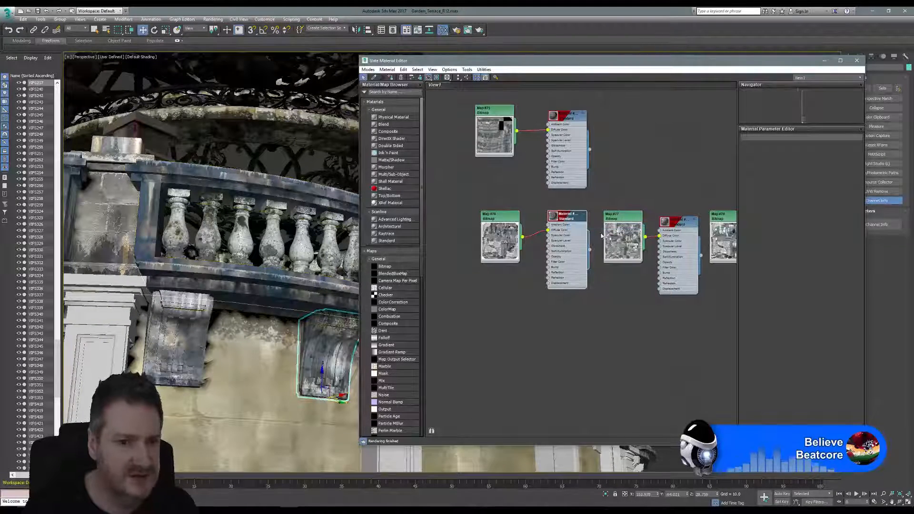
left_click(857, 62)
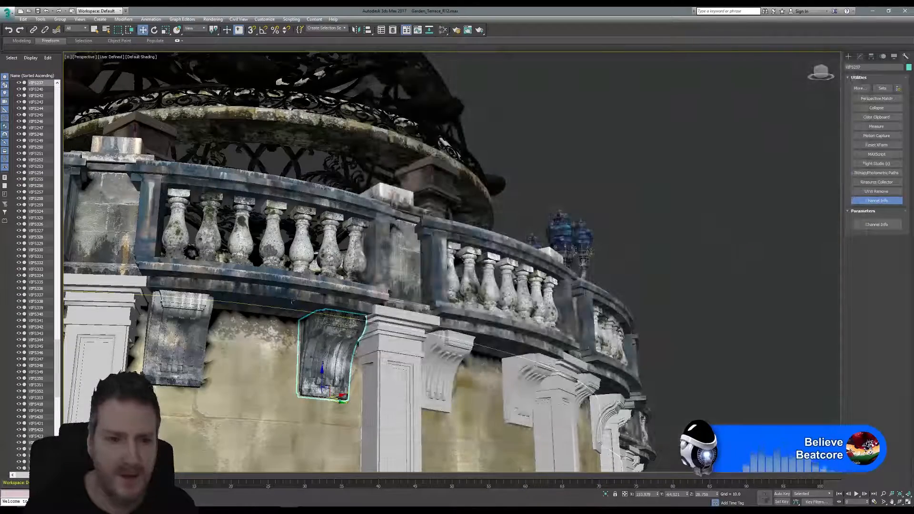
- Select the three pieces of the next untextured bracket along the terrace wall and isolate them
middle_click_drag(281, 265, 344, 243)
scroll(457, 252, "down", 3)
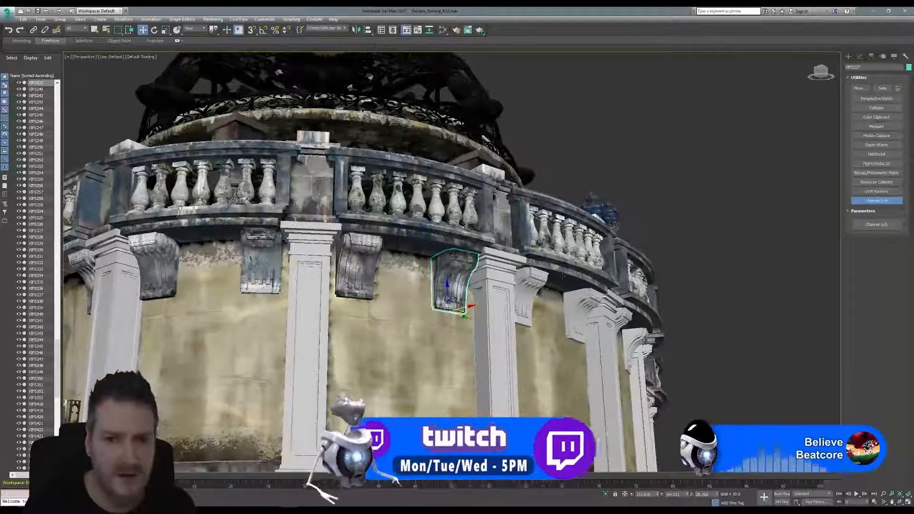
left_click(530, 277)
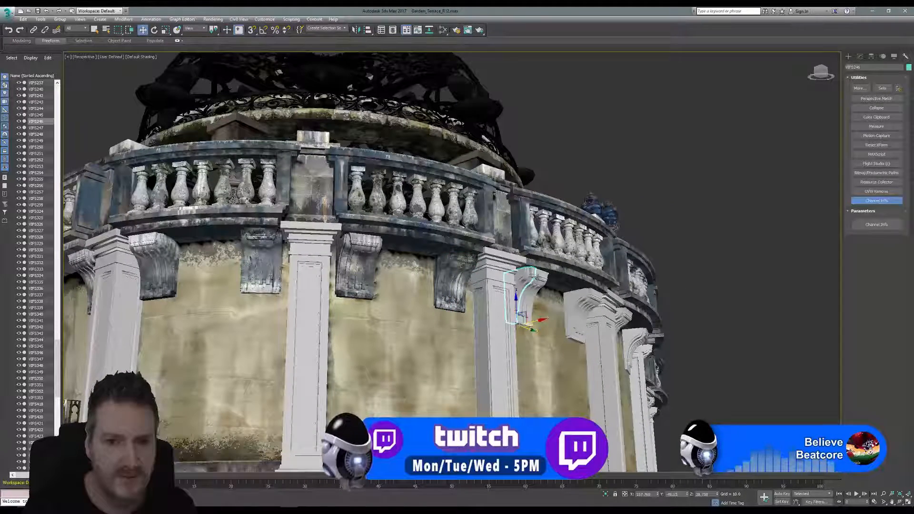
left_click(537, 277, "ctrl")
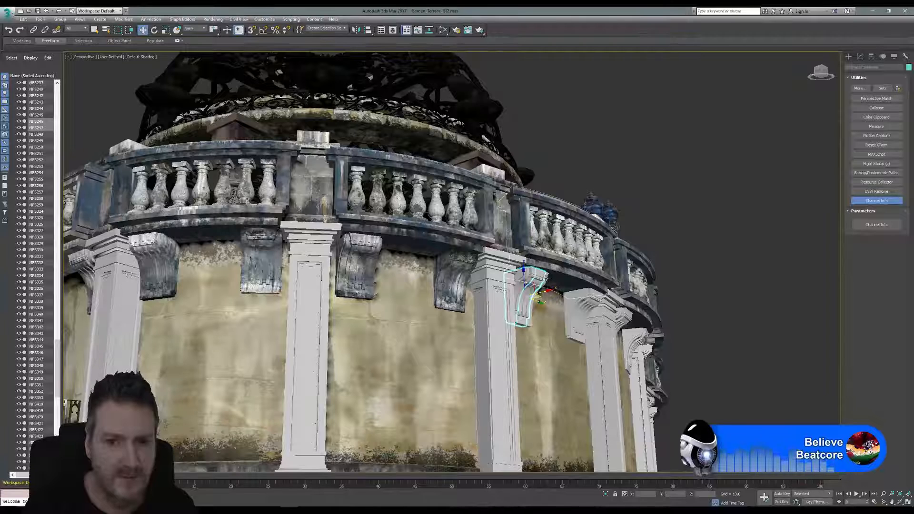
left_click(532, 304, "ctrl")
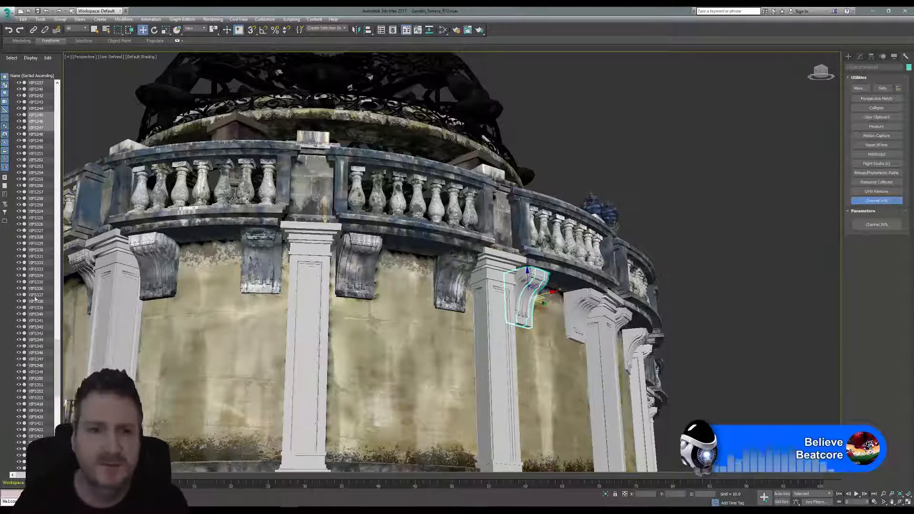
left_click(40, 19)
left_click(61, 87)
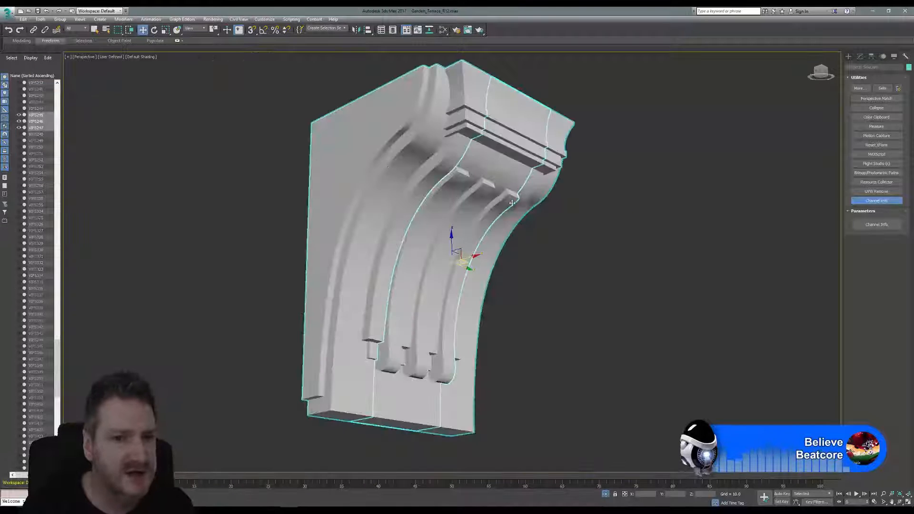
- Select only the bracket's large side piece and convert it from Editable Mesh to Editable Poly
left_click(596, 263)
left_click(431, 130)
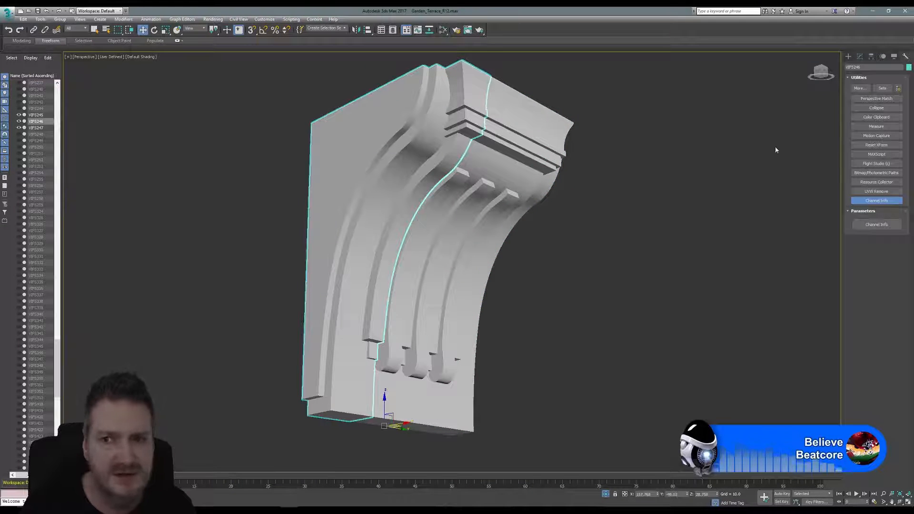
left_click(860, 56)
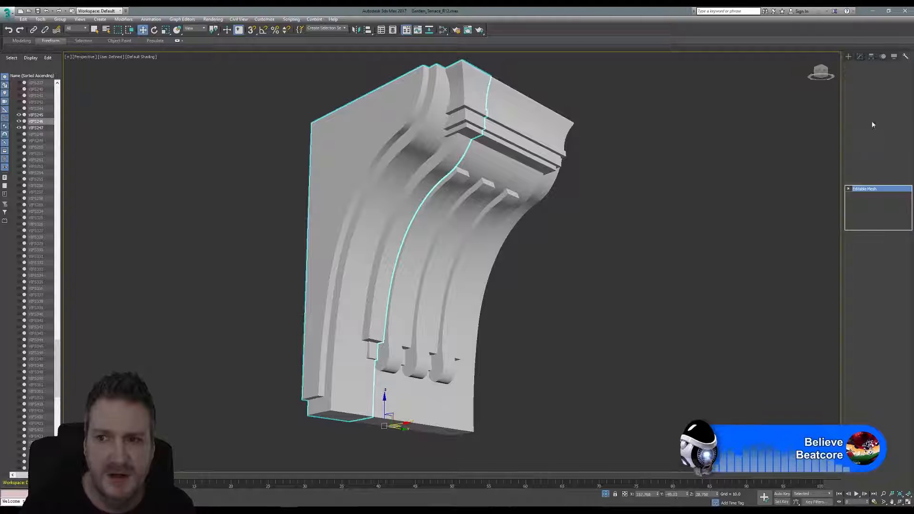
right_click(871, 190)
left_click(874, 242)
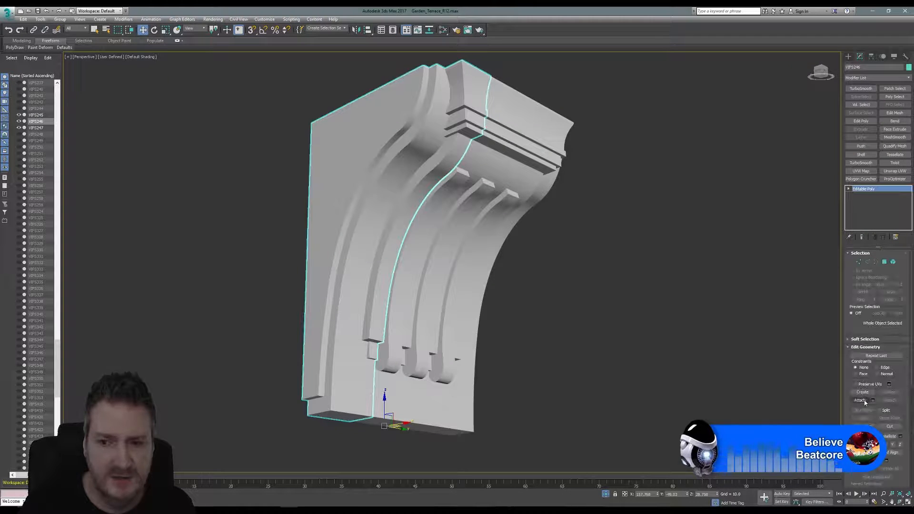
- Attach the bracket's two other pieces using Match Material IDs to Material, leave Attach mode, and end the isolation
left_click(865, 400)
left_click(568, 165)
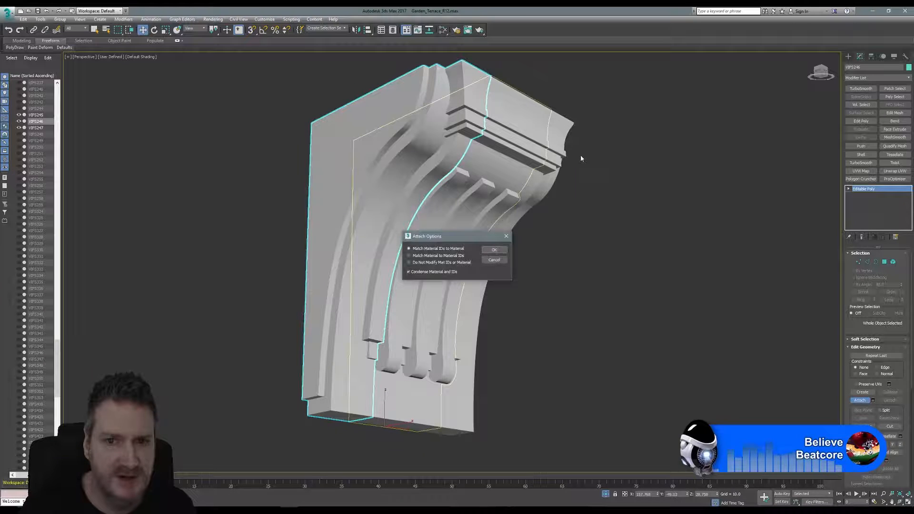
left_click(494, 250)
left_click(505, 253)
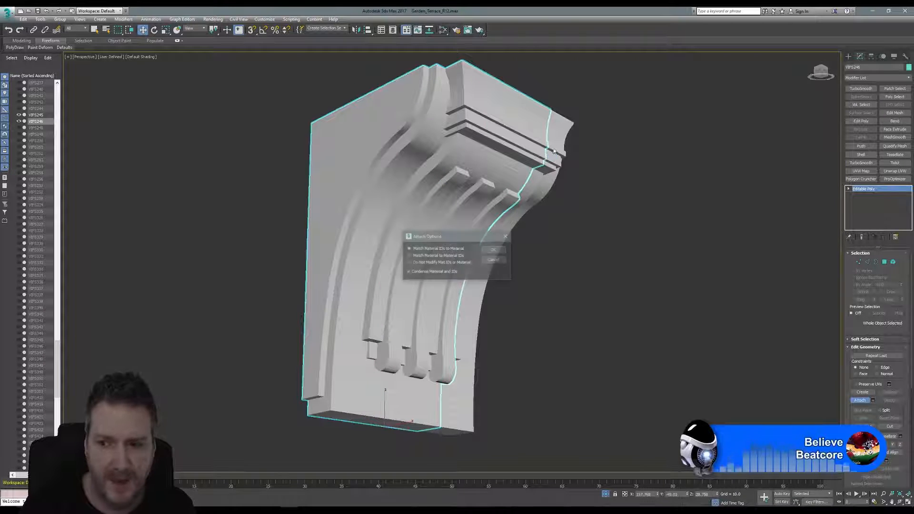
left_click(504, 252)
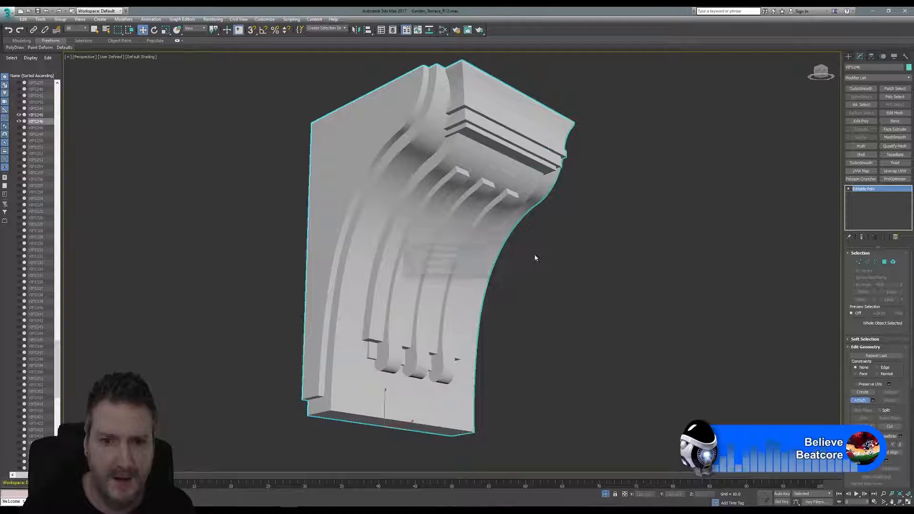
left_click(861, 403)
left_click(40, 20)
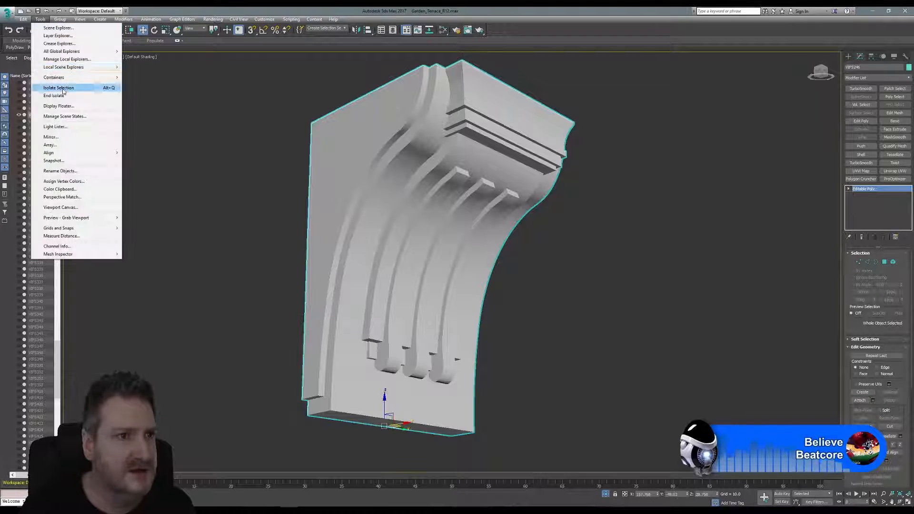
left_click(63, 96)
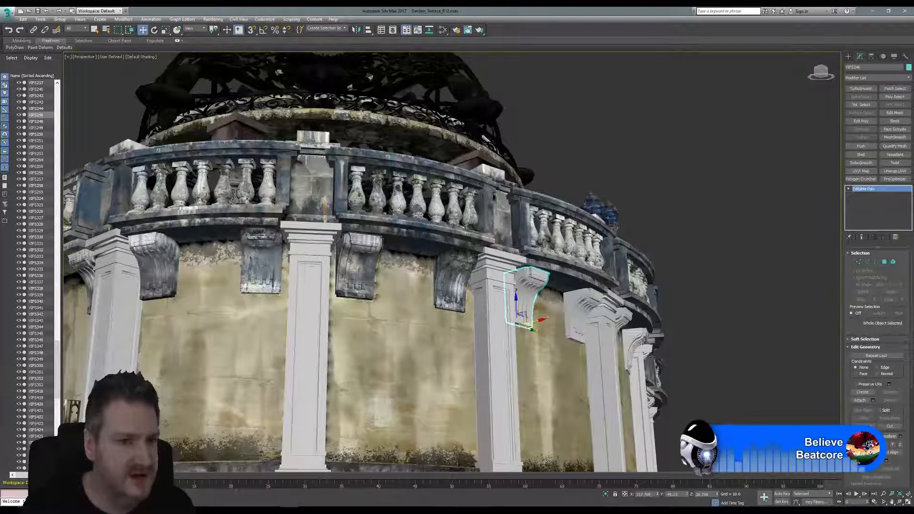
- Copy map channel 1 from the textured bracket beside the central column using the Channel Info utility
left_click(380, 265)
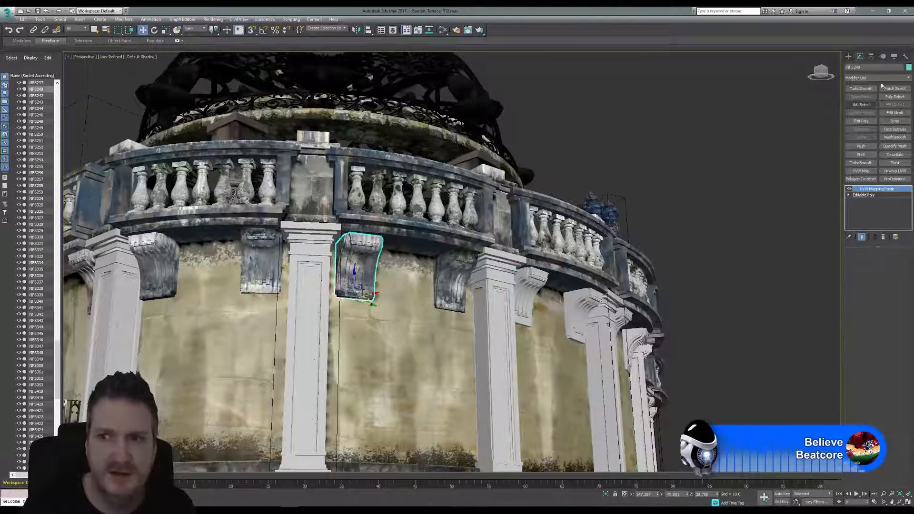
left_click(905, 57)
left_click(872, 201)
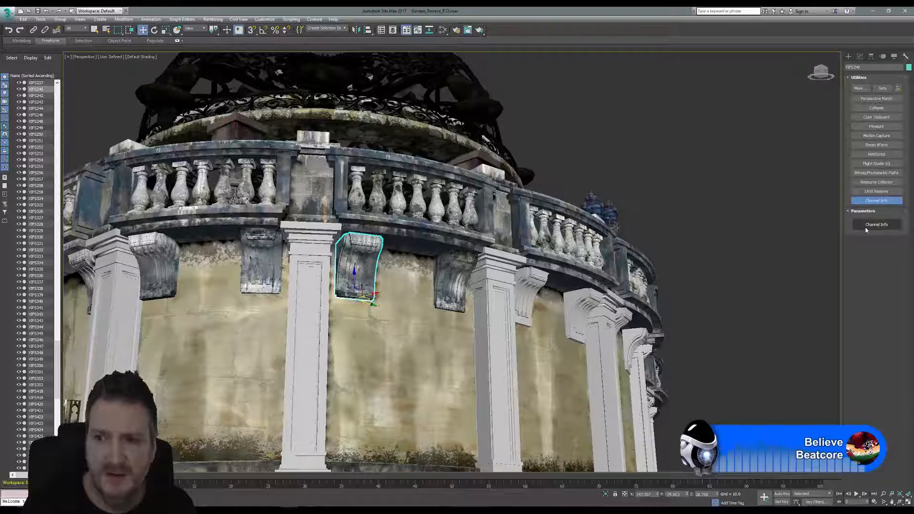
left_click(865, 226)
right_click(54, 77)
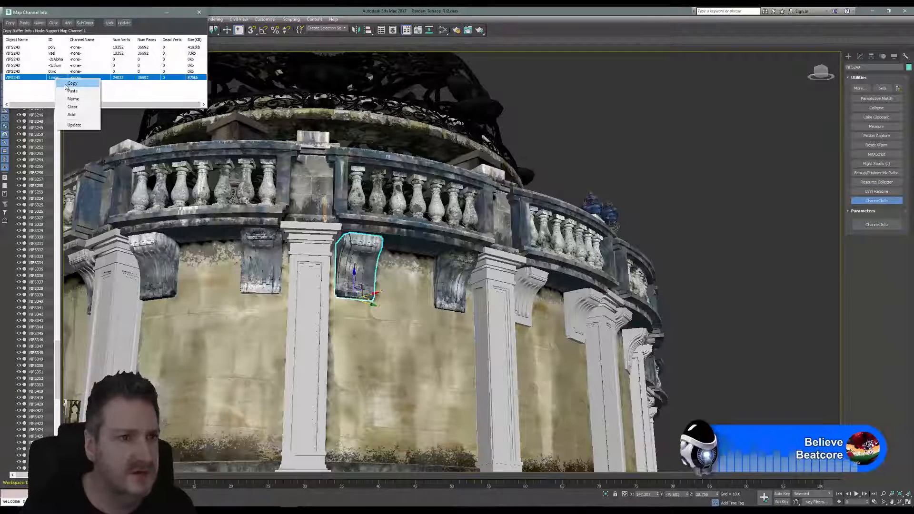
left_click(66, 82)
- Paste the copied UVs into map channel 1 of the newly joined bracket and close Map Channel Info
left_click(530, 293)
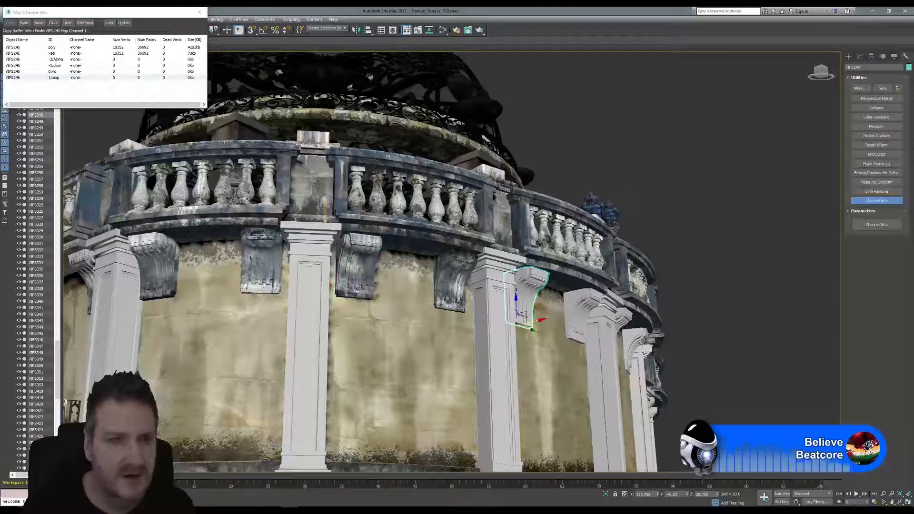
right_click(54, 77)
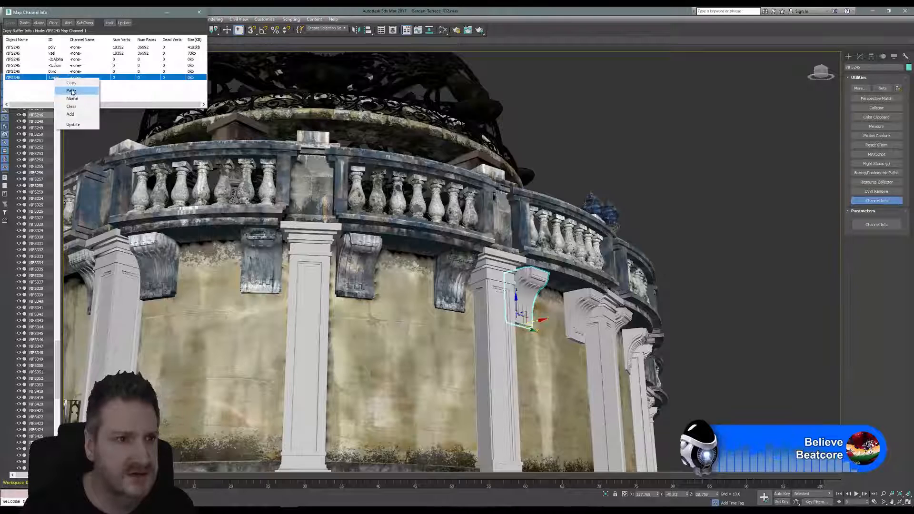
left_click(80, 93)
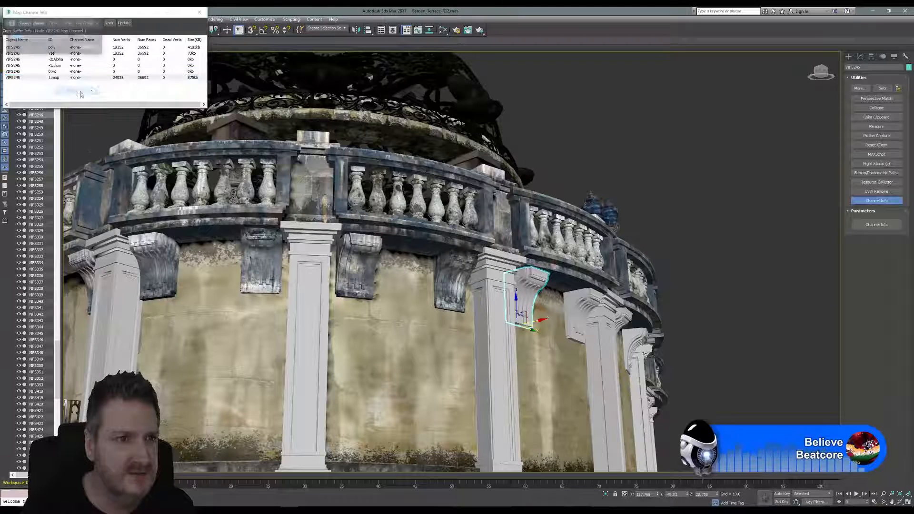
left_click(200, 12)
- Assign the Standard material fed by the Map #77 bitmap to the newly joined bracket and close the Slate Material Editor
middle_click_drag(561, 127, 653, 114)
middle_click_drag(509, 74, 404, 36, "alt")
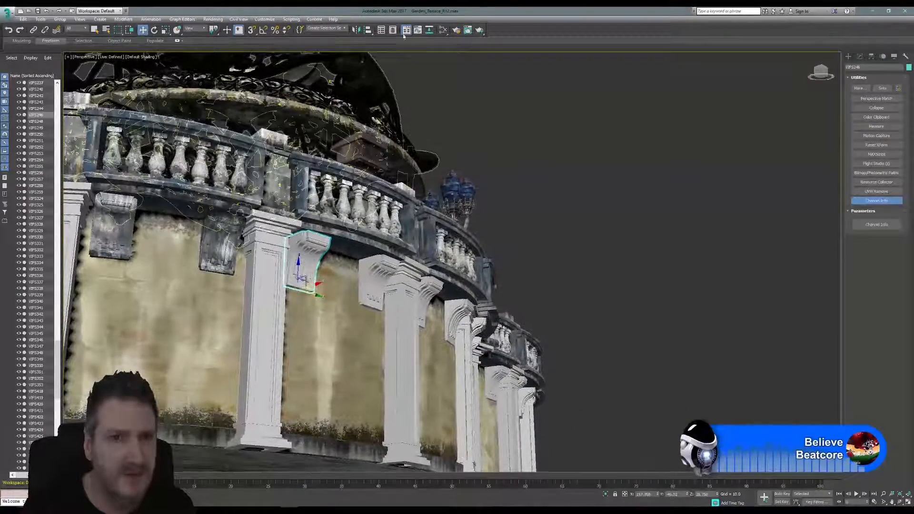
left_click(443, 29)
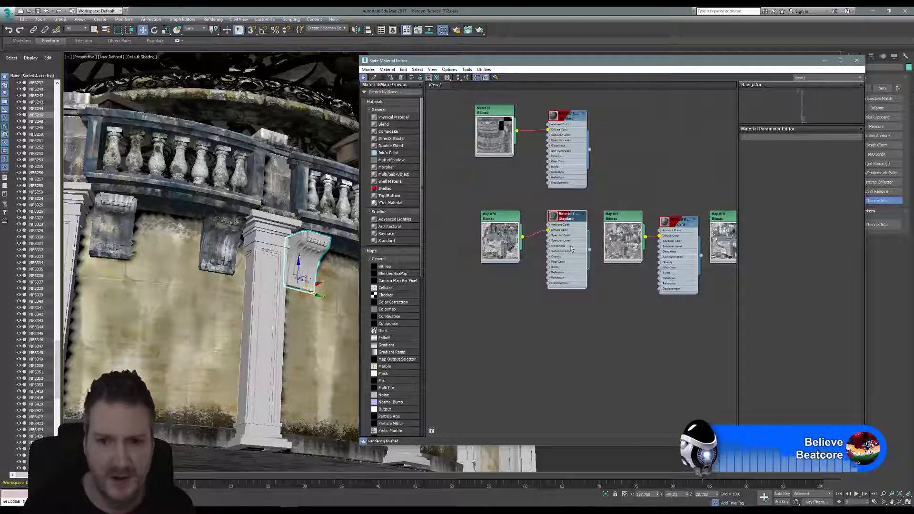
middle_click_drag(635, 181, 570, 167)
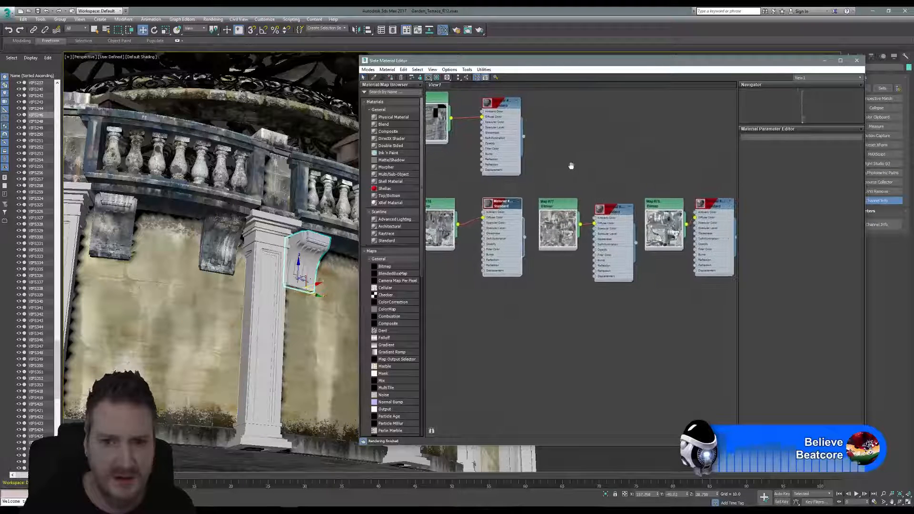
left_click(614, 217)
right_click(613, 212)
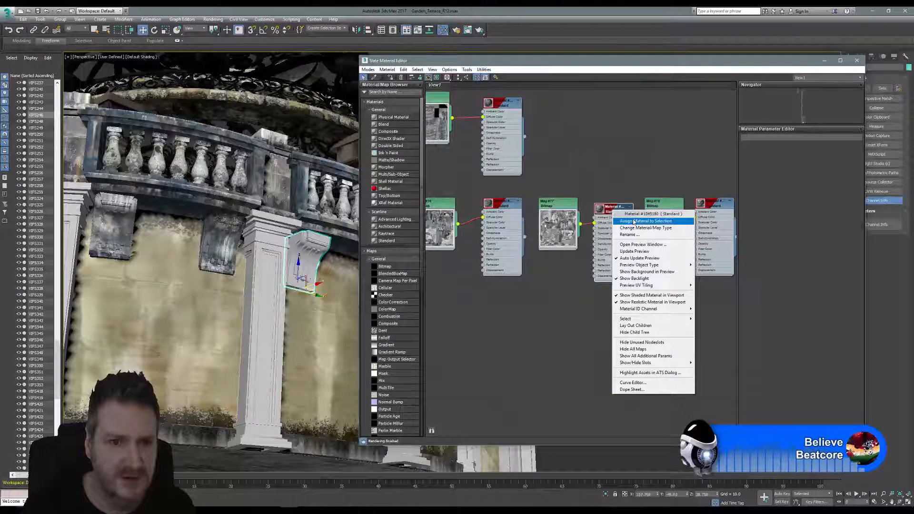
left_click(634, 222)
left_click(857, 60)
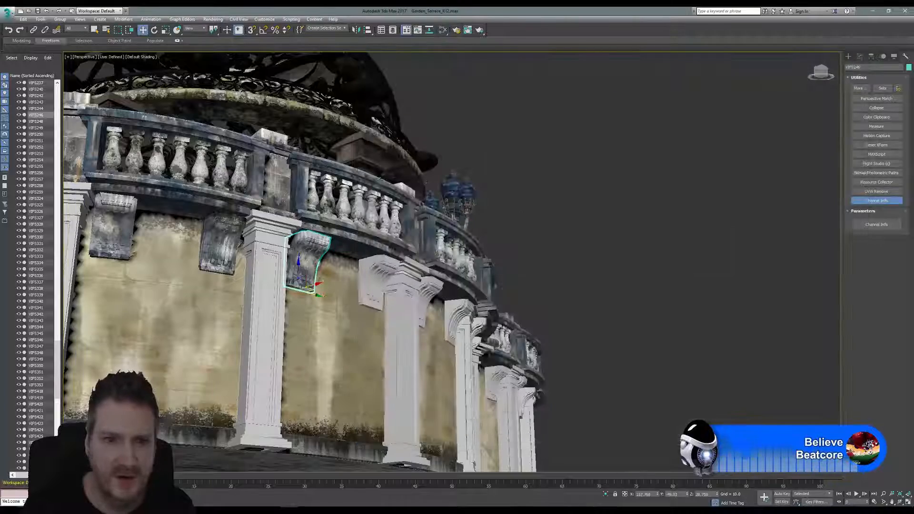
- Isolate the pieces of the next untextured bracket, beside the column following the last textured bracket
middle_click_drag(261, 172, 306, 147)
left_click(424, 241)
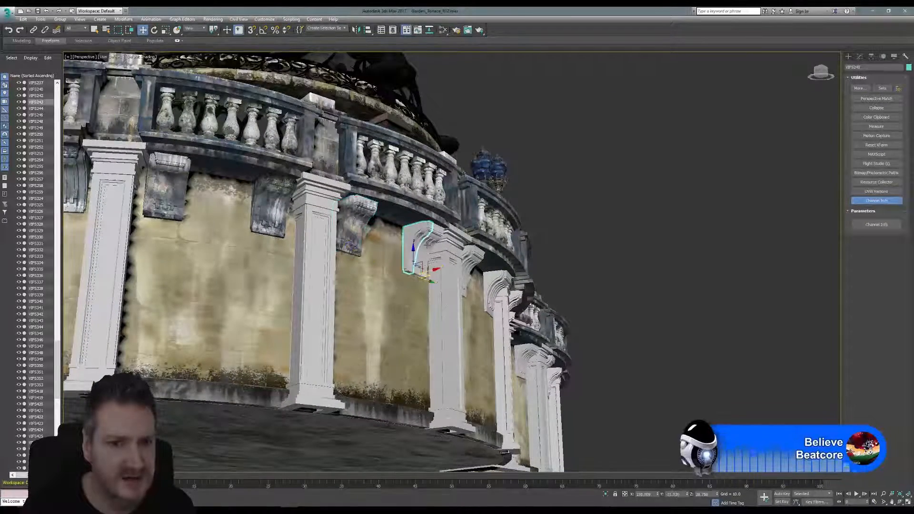
left_click(429, 240, "ctrl")
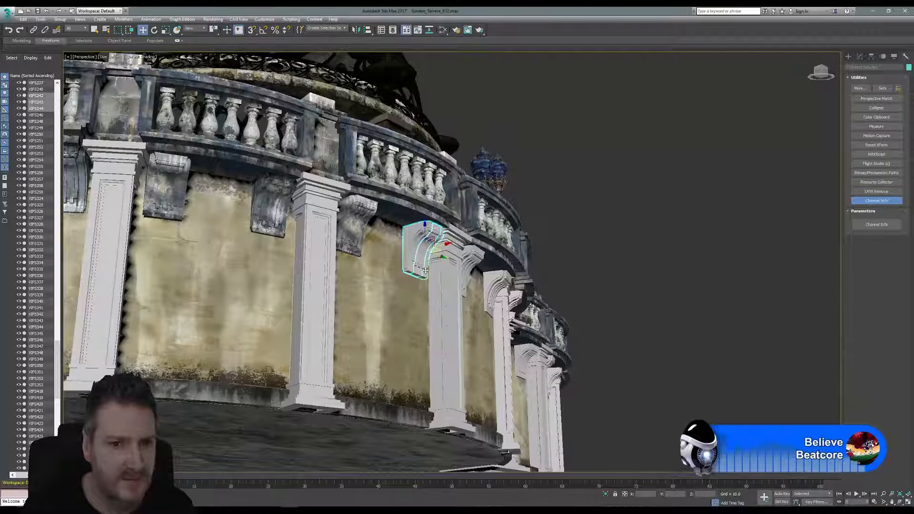
left_click(40, 19)
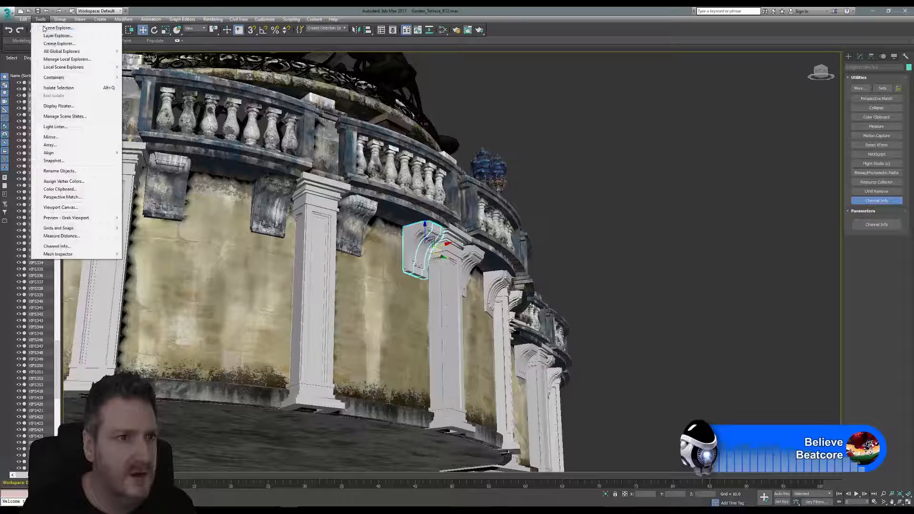
left_click(58, 88)
- Convert the isolated bracket's outer side piece from Editable Mesh to Editable Poly
left_click(414, 106)
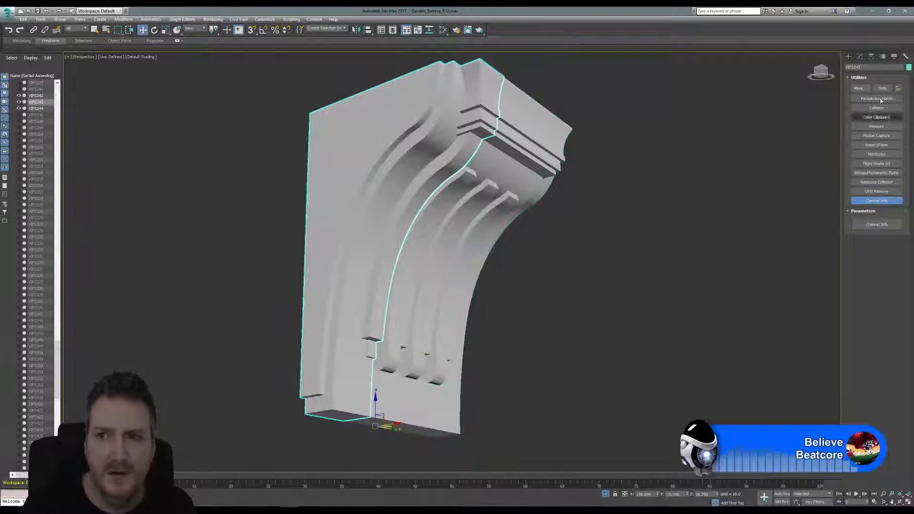
left_click(860, 57)
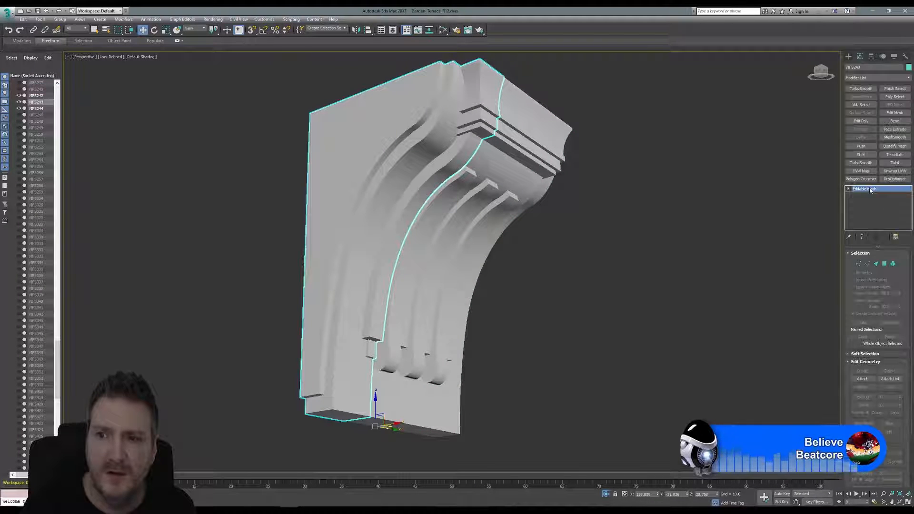
right_click(857, 190)
left_click(873, 242)
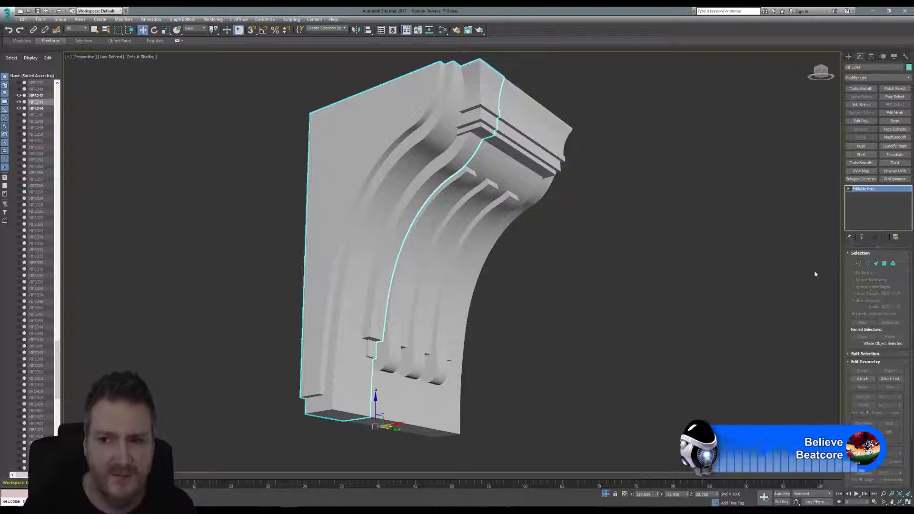
- Attach the bracket's middle and far side pieces using Match Material IDs to Material, and end the isolation
left_click(859, 401)
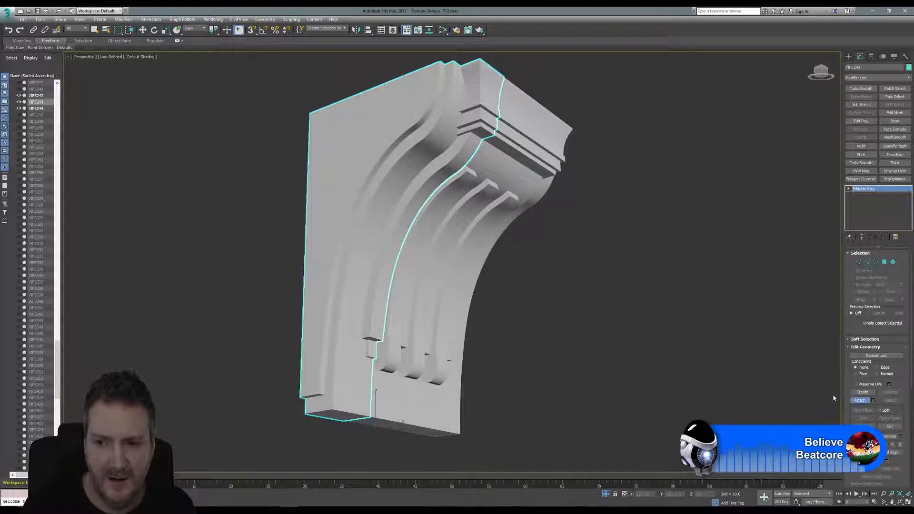
left_click(492, 145)
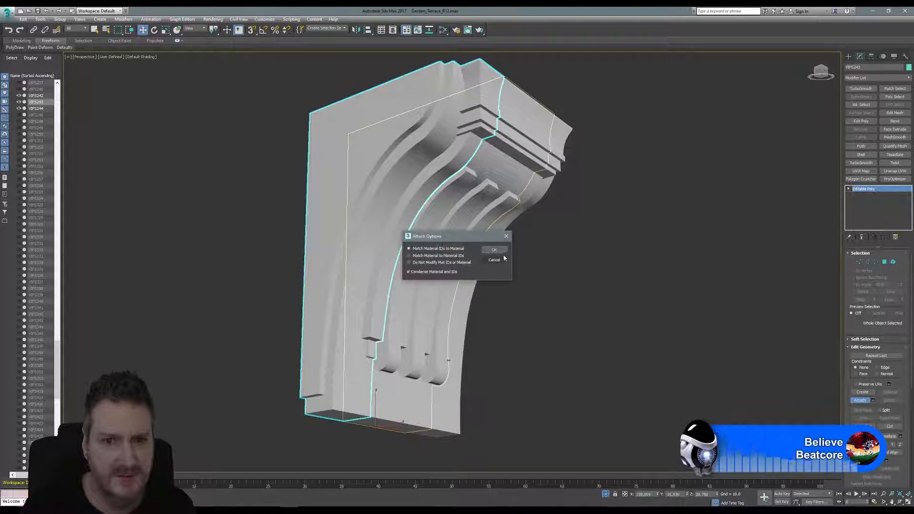
left_click(493, 249)
left_click(531, 200)
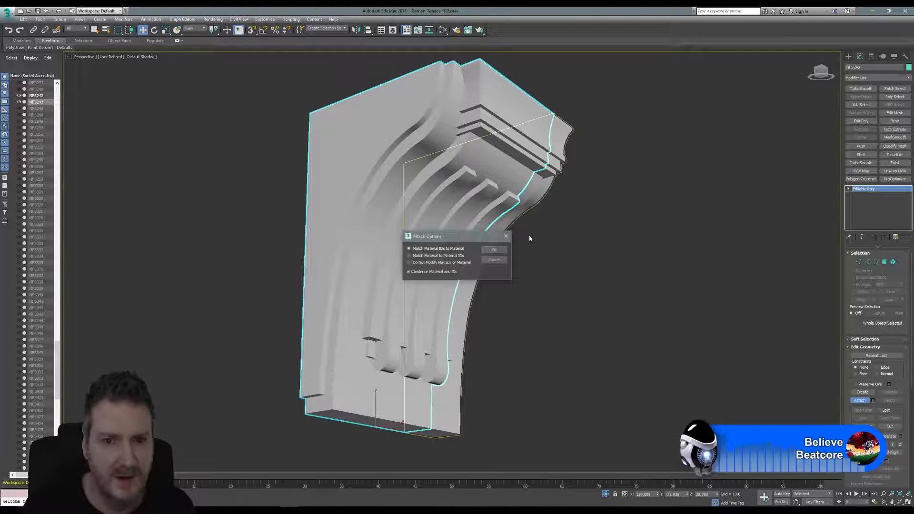
left_click(492, 249)
left_click(906, 57)
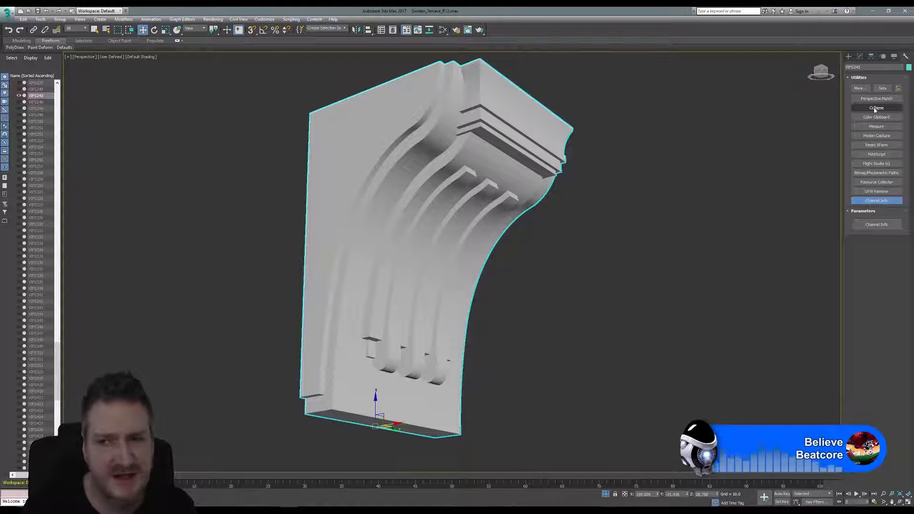
left_click(859, 56)
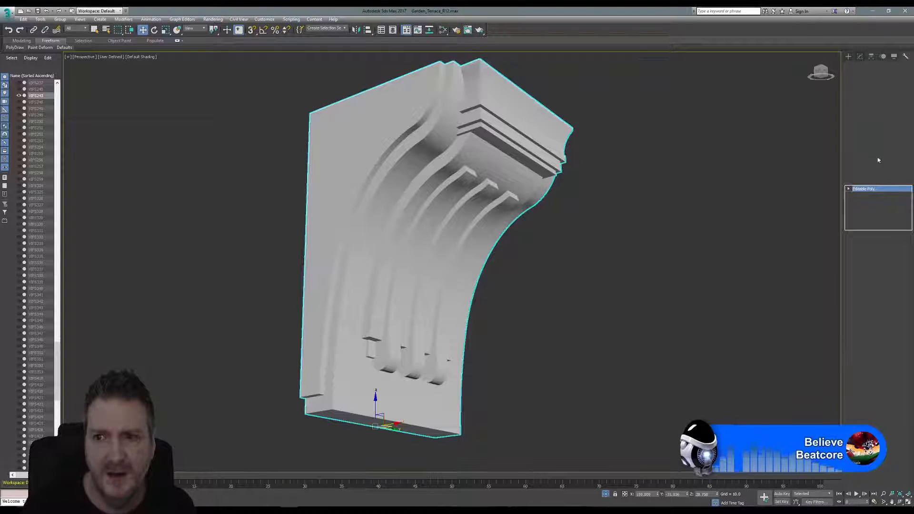
left_click(43, 20)
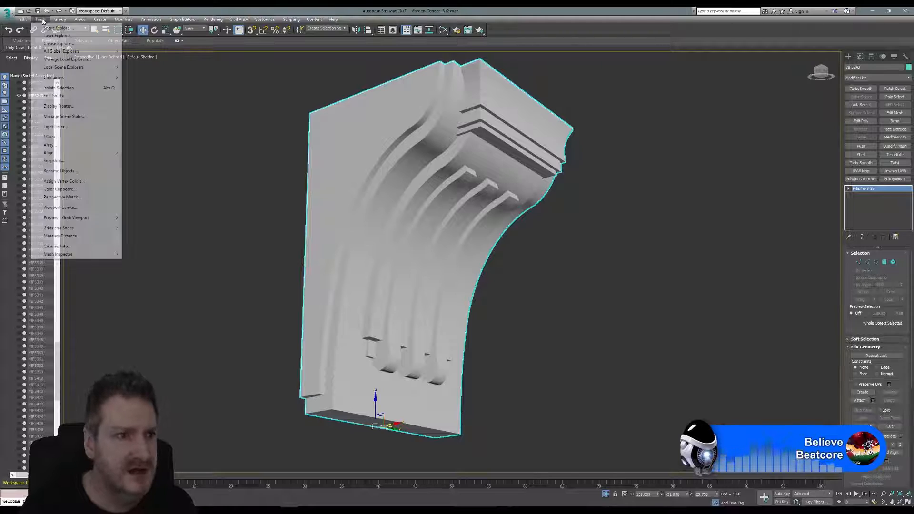
left_click(62, 98)
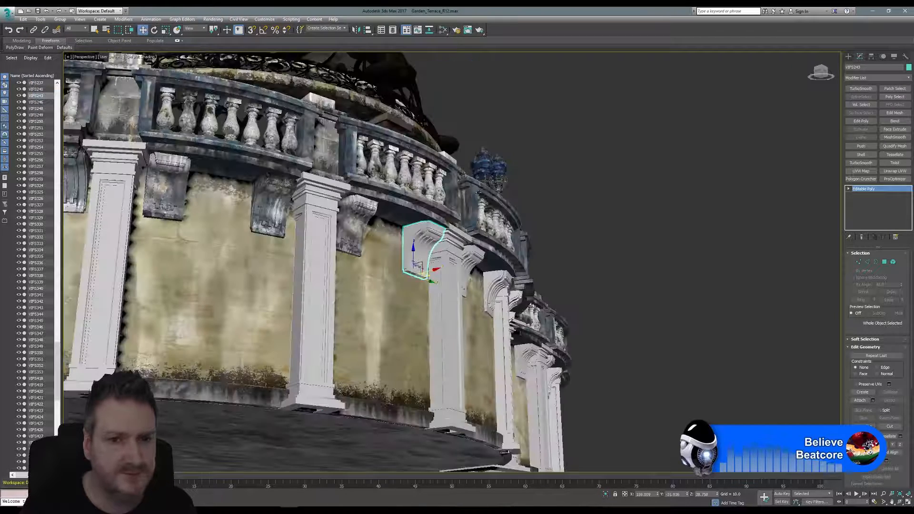
- Copy map channel 1 from the previously textured bracket using the Channel Info utility
middle_click_drag(563, 153, 492, 211)
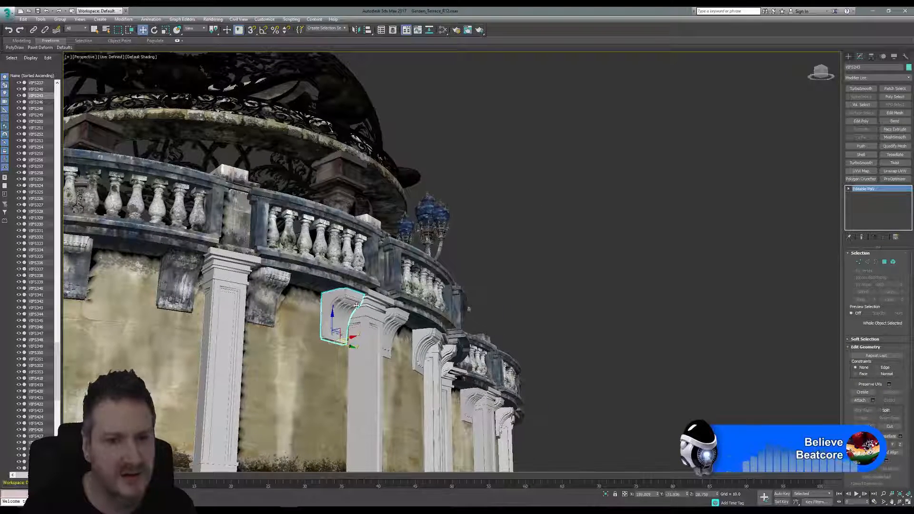
left_click(263, 284)
left_click(905, 56)
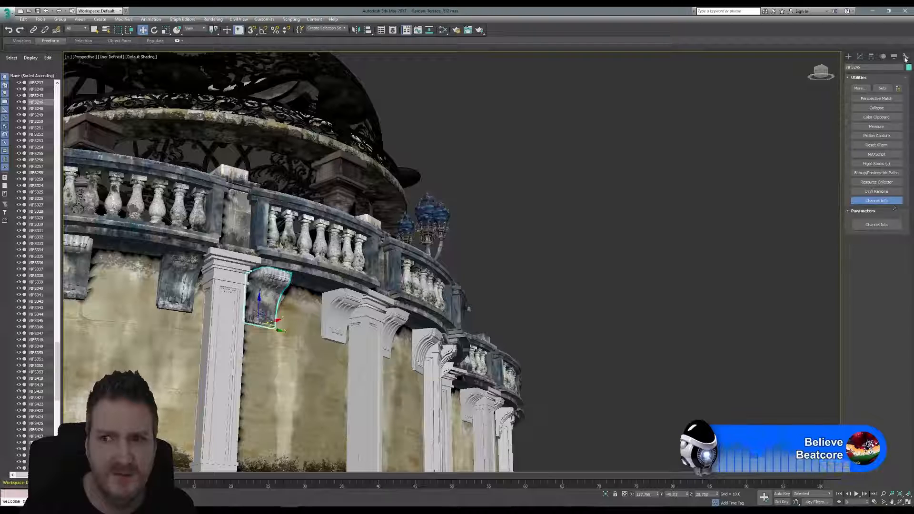
left_click(876, 225)
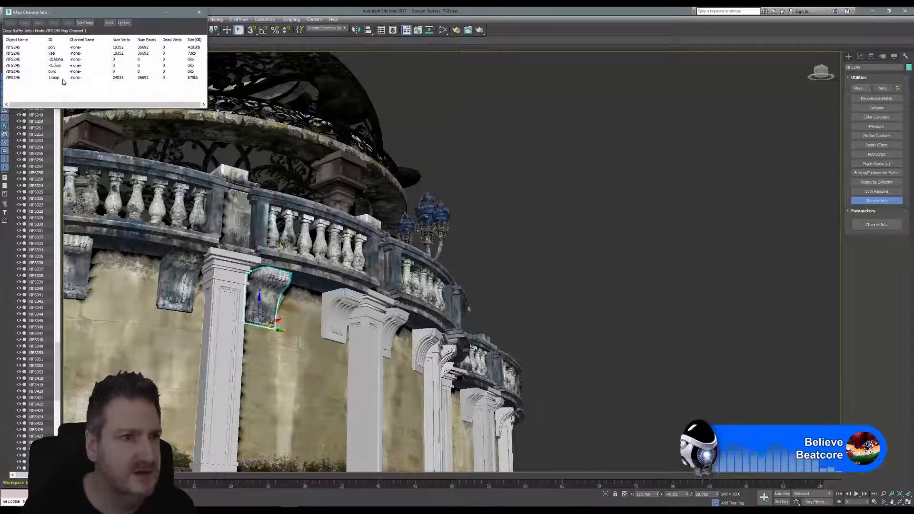
right_click(57, 77)
left_click(69, 82)
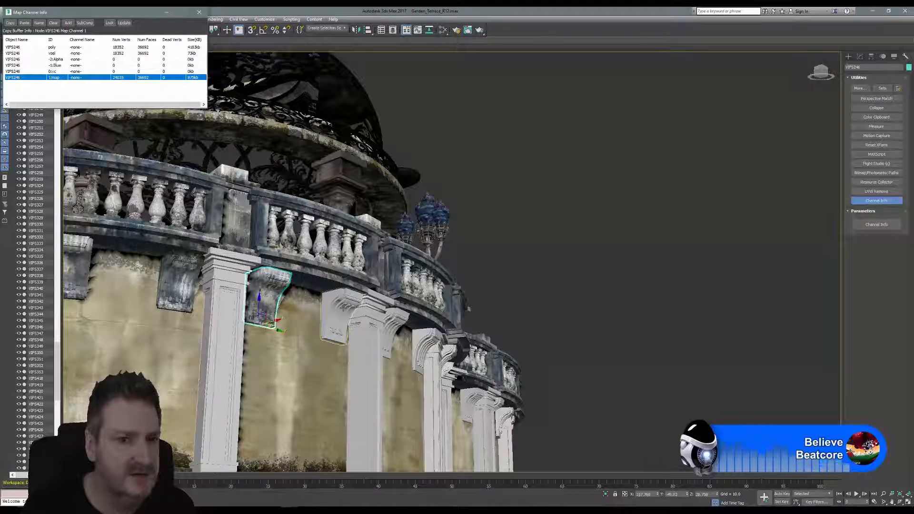
- Paste the copied UVs into map channel 1 of the newly joined bracket, keep the default channel name, and close Map Channel Info
left_click(343, 307)
right_click(58, 81)
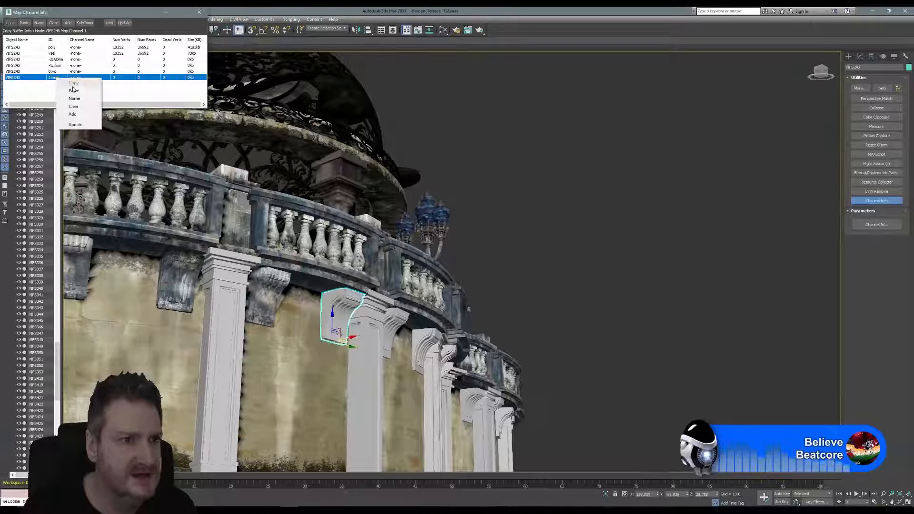
left_click(71, 87)
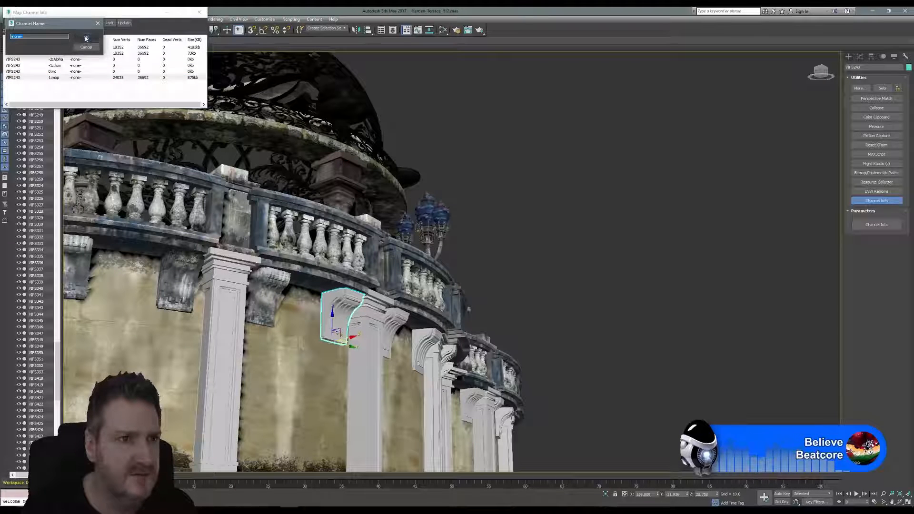
left_click(85, 38)
left_click(198, 12)
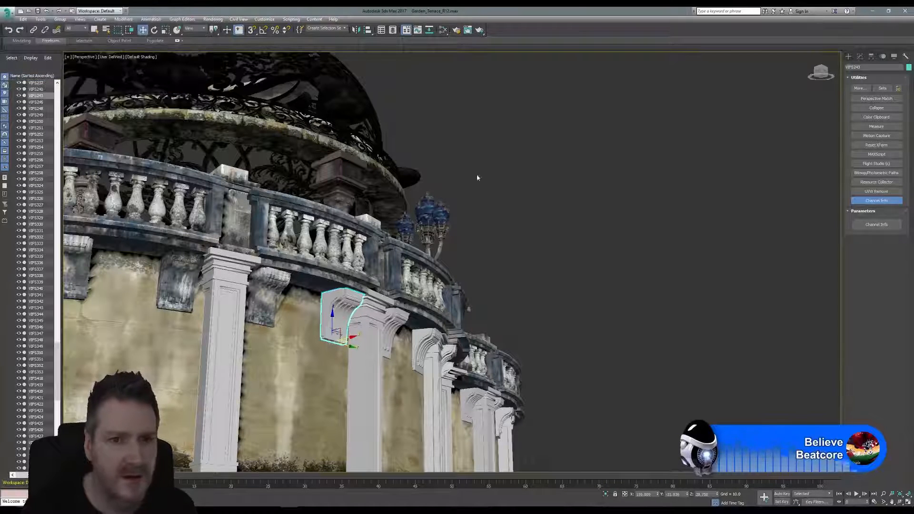
- Assign the Standard material fed by the Map #78 bitmap to the newly joined bracket and close the Slate Material Editor
left_click(444, 30)
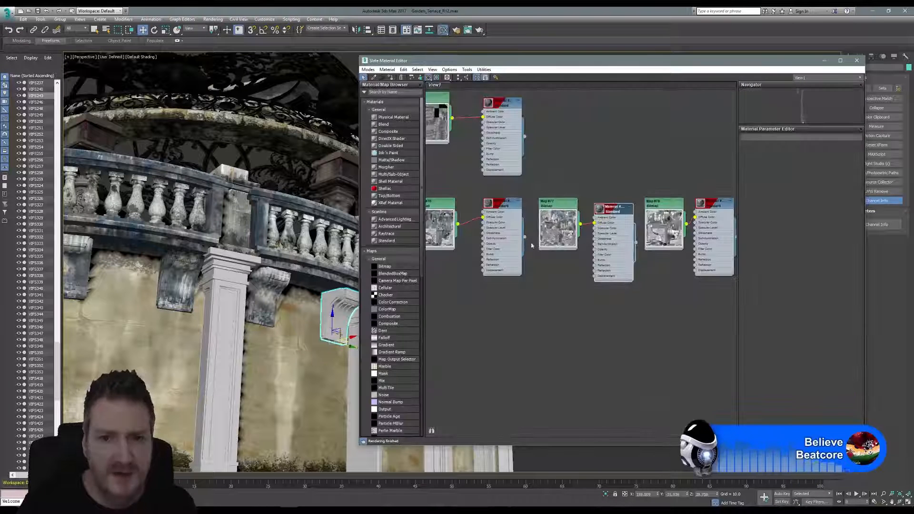
middle_click_drag(549, 189, 490, 177)
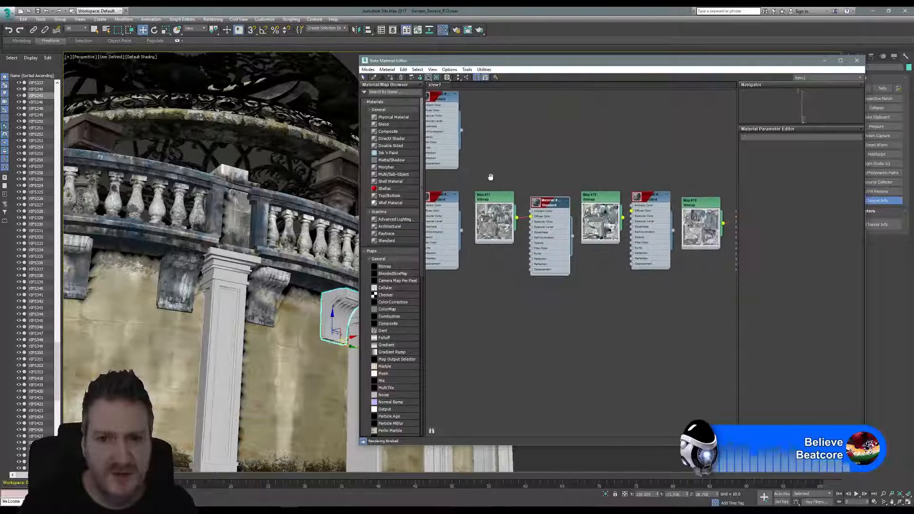
middle_click_drag(614, 170, 578, 160)
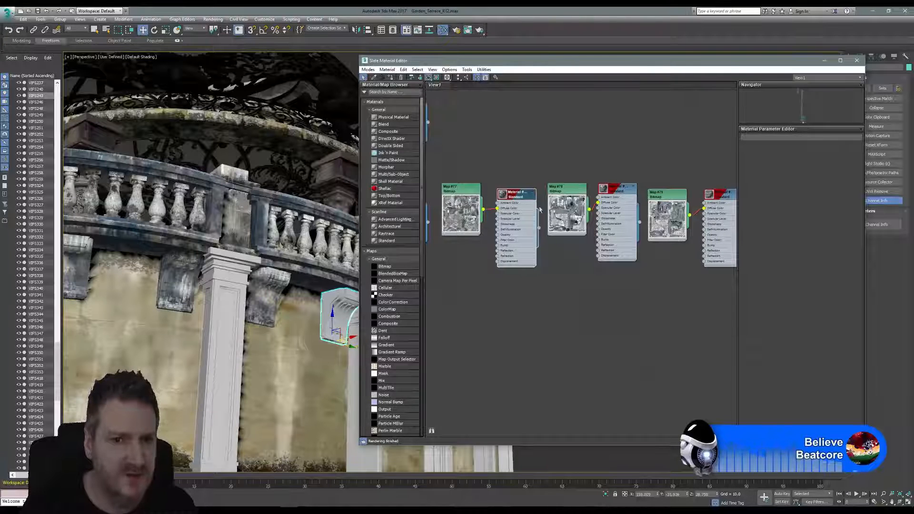
left_click(623, 190)
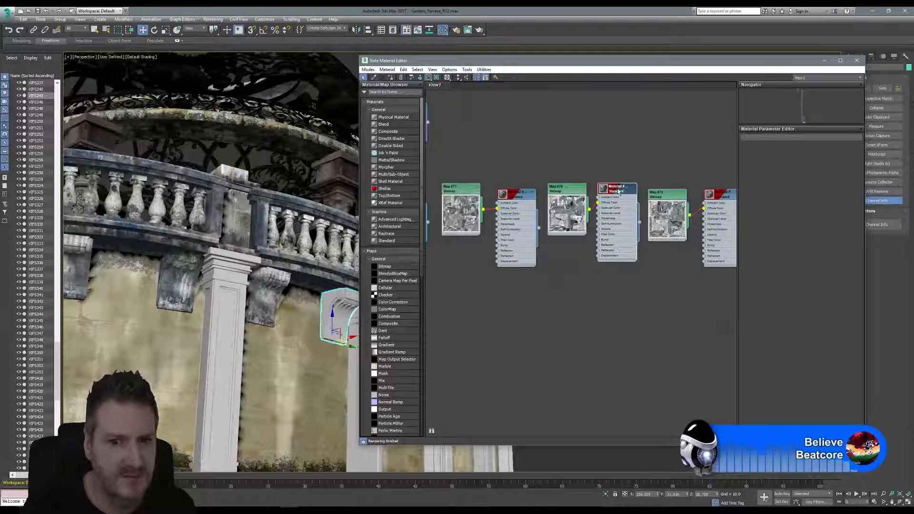
right_click(618, 192)
left_click(631, 201)
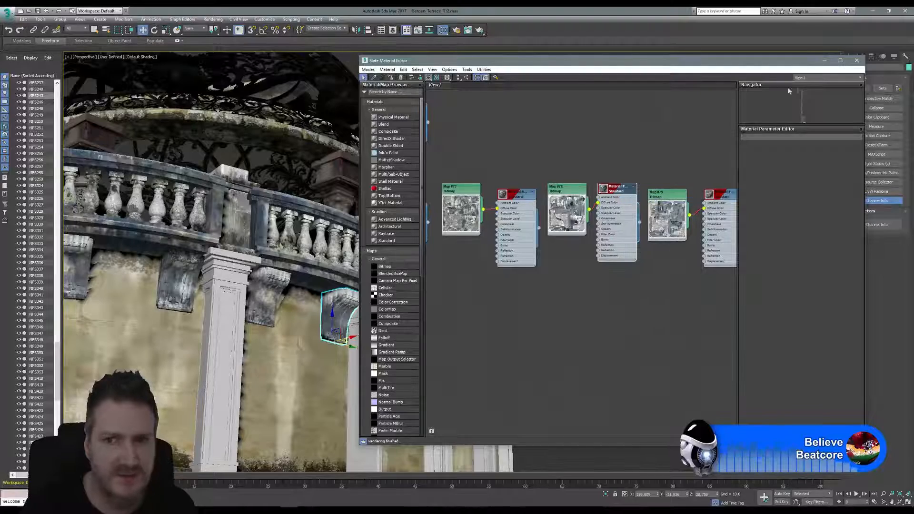
left_click(857, 61)
- Isolate the pieces of the untextured bracket on the other side of the column from the newly textured bracket
middle_click_drag(428, 286, 523, 286, "alt")
left_click(899, 500)
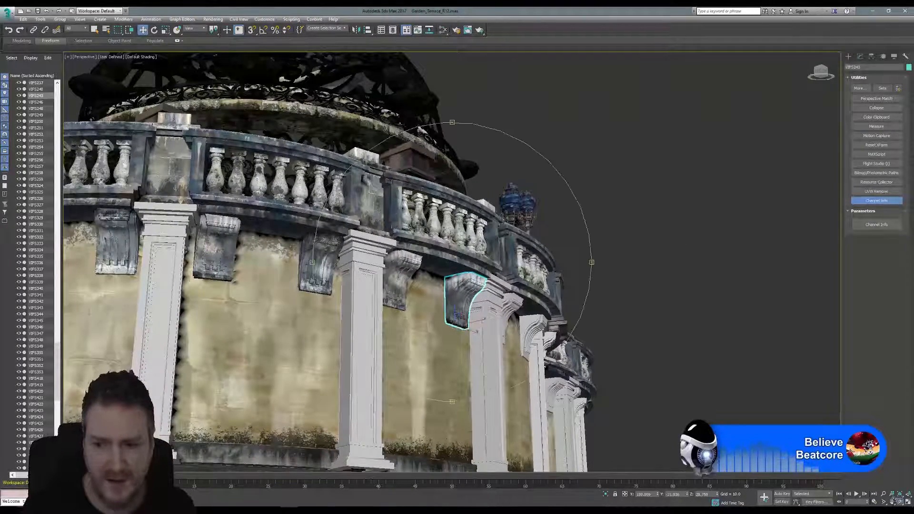
left_click_drag(492, 312, 427, 230)
middle_click_drag(440, 270, 157, 155, "alt")
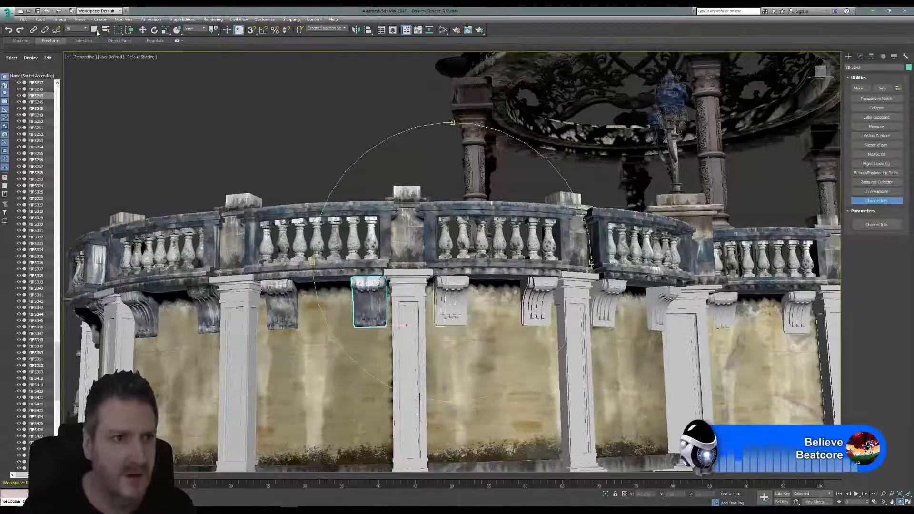
left_click(94, 29)
left_click(444, 285)
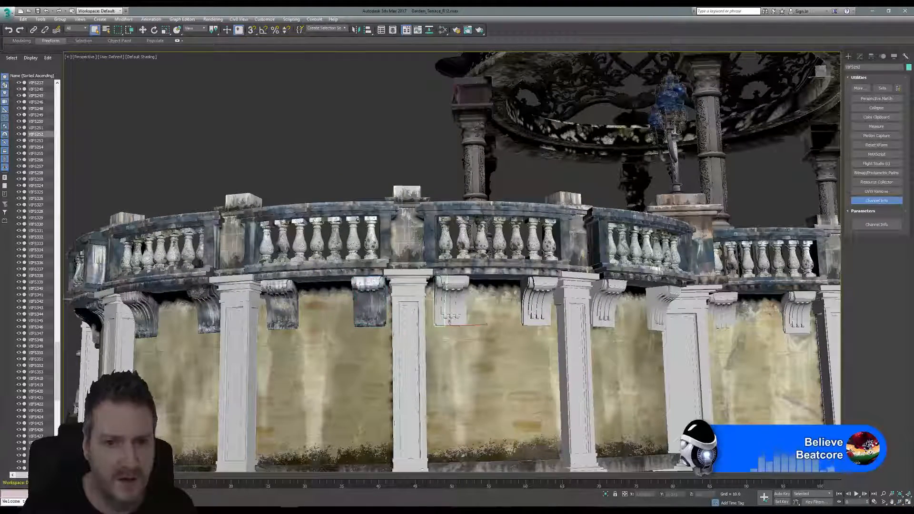
left_click(462, 285, "ctrl")
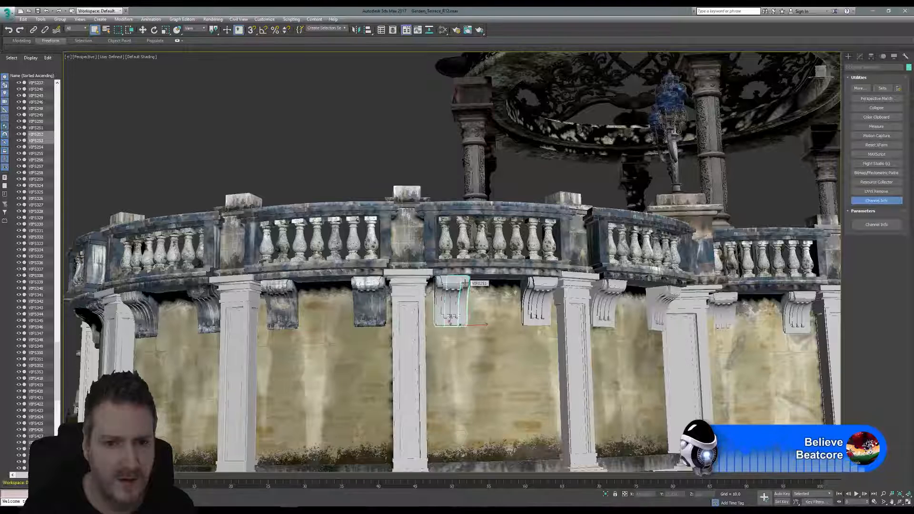
left_click(41, 19)
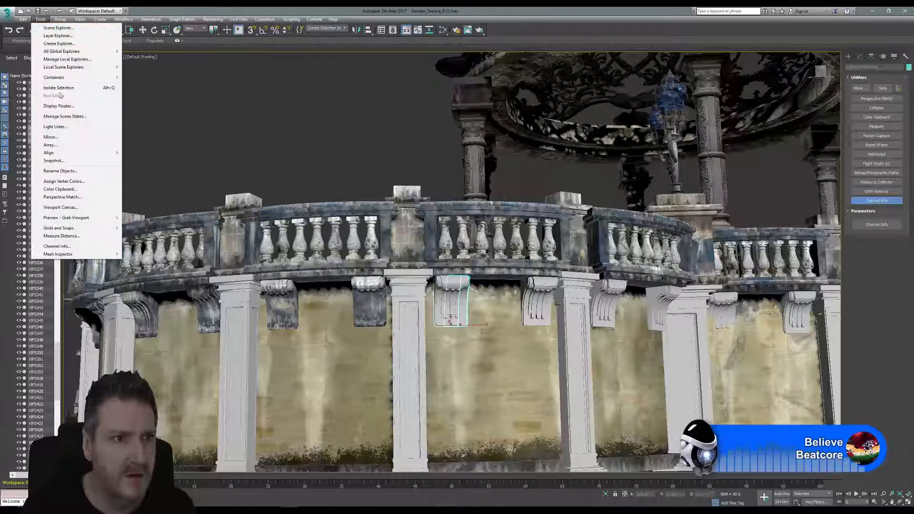
left_click(71, 89)
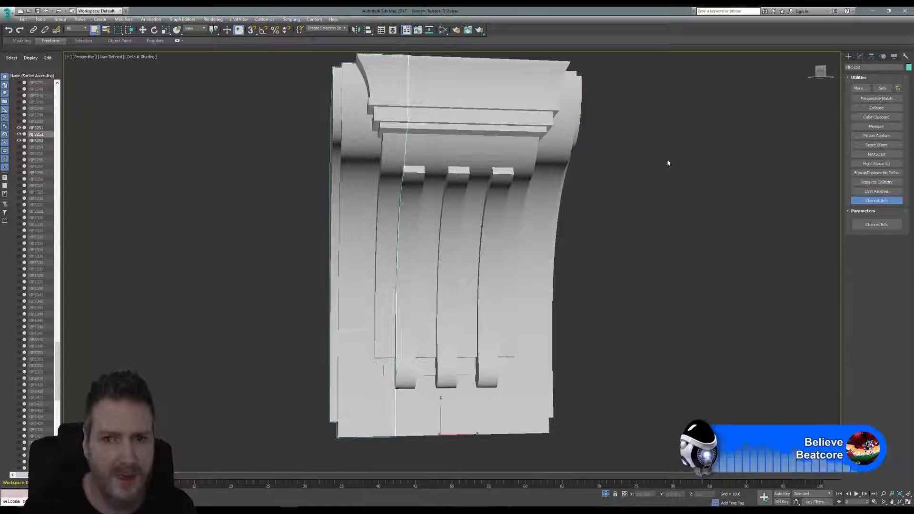
- Convert one side piece of the isolated front-facing bracket from Editable Mesh to Editable Poly
left_click(860, 57)
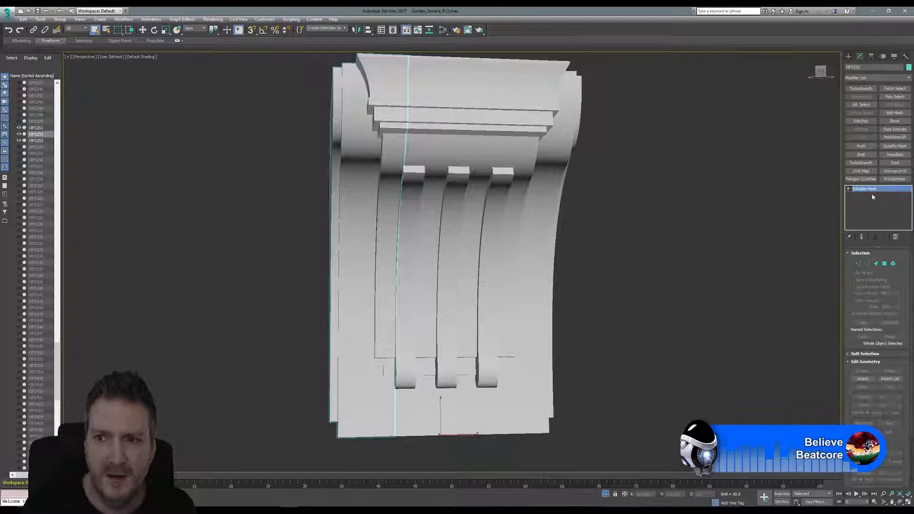
right_click(869, 190)
left_click(862, 241)
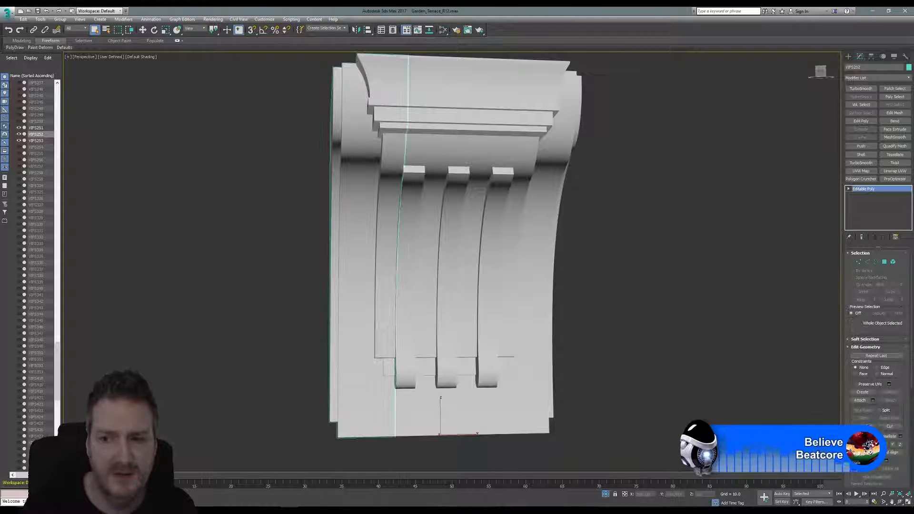
scroll(879, 411, "down", 10)
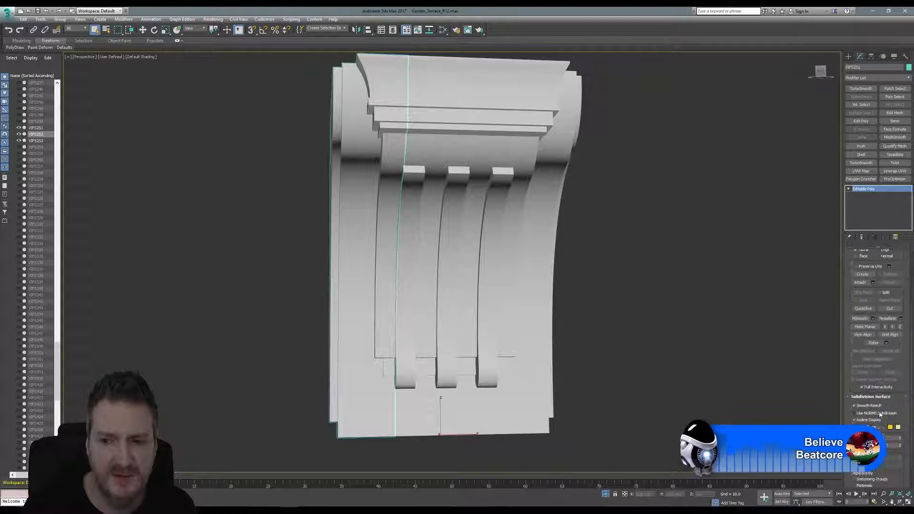
scroll(879, 411, "up", 6)
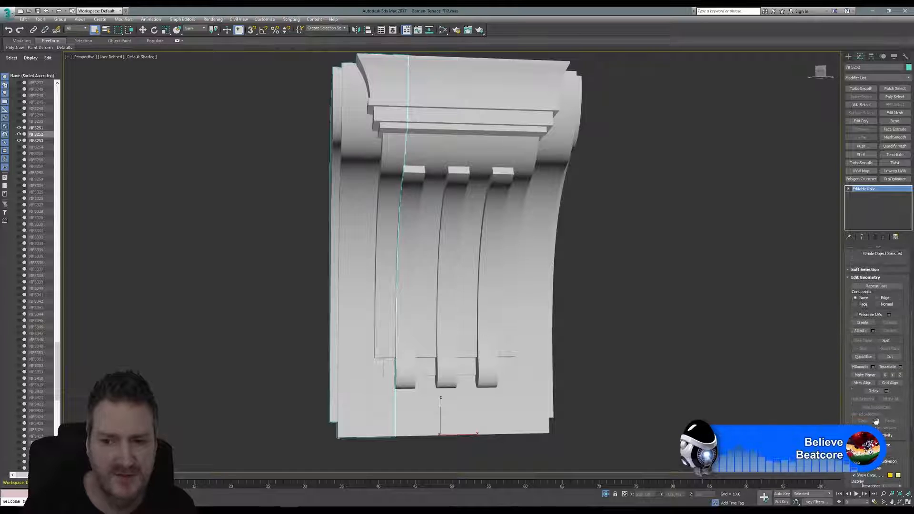
- Attach the front-facing bracket's remaining pieces to the converted side piece, matching material IDs to material, and end the isolation
scroll(865, 321, "down", 8)
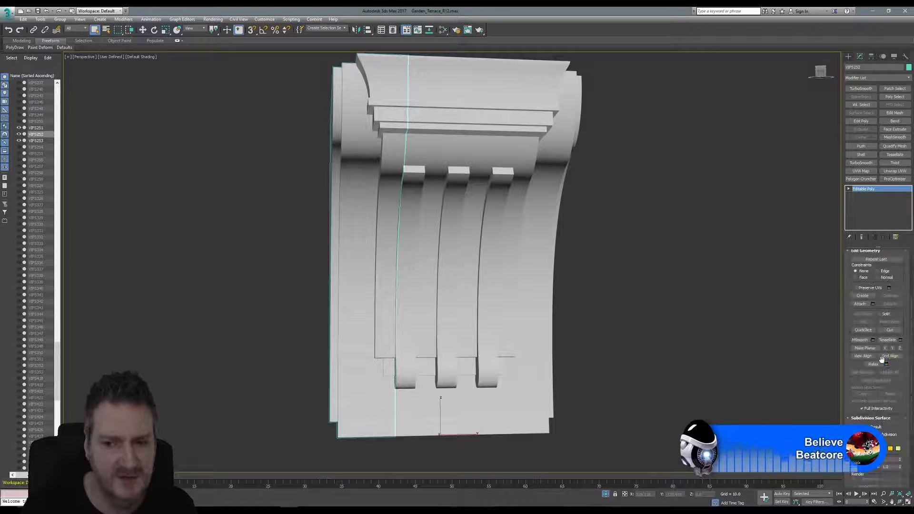
scroll(874, 381, "up", 7)
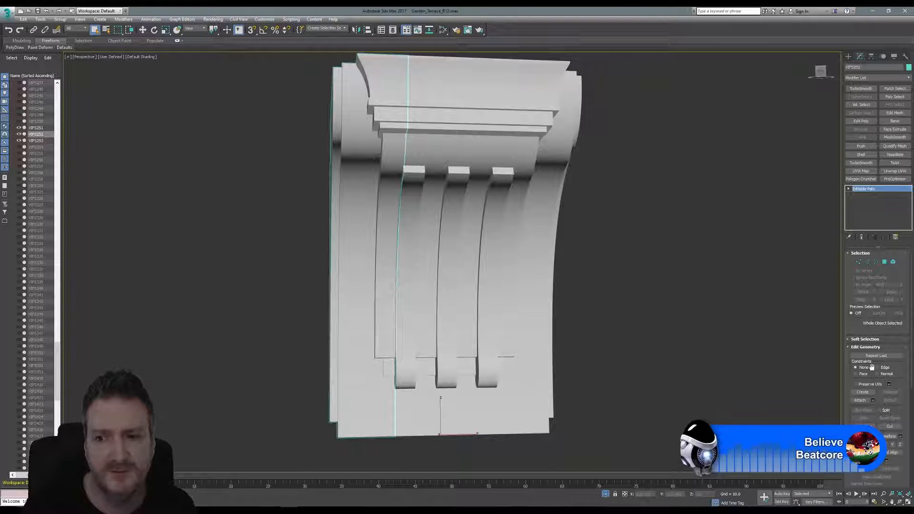
left_click(511, 228)
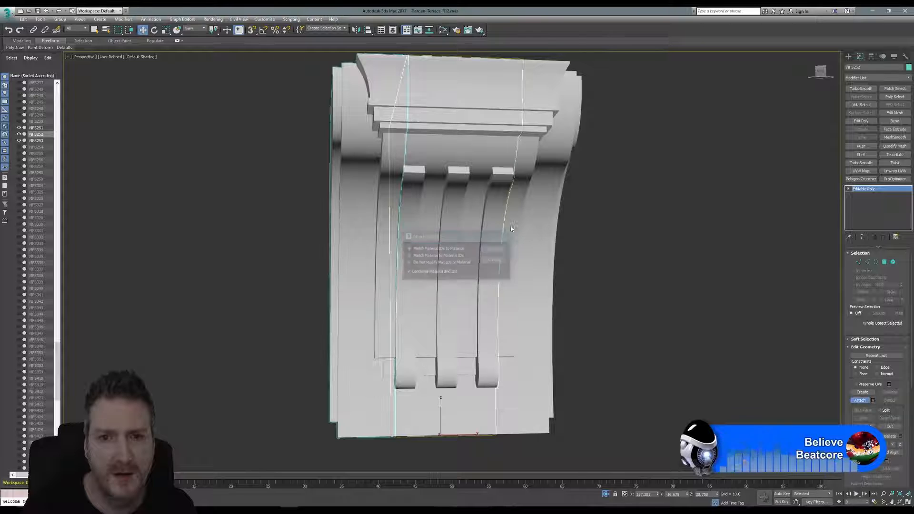
left_click(494, 249)
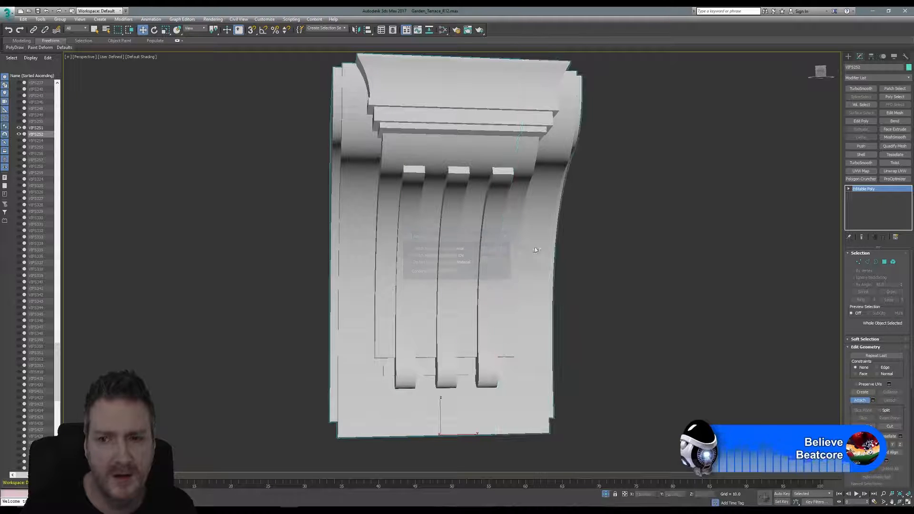
left_click(40, 19)
left_click(64, 94)
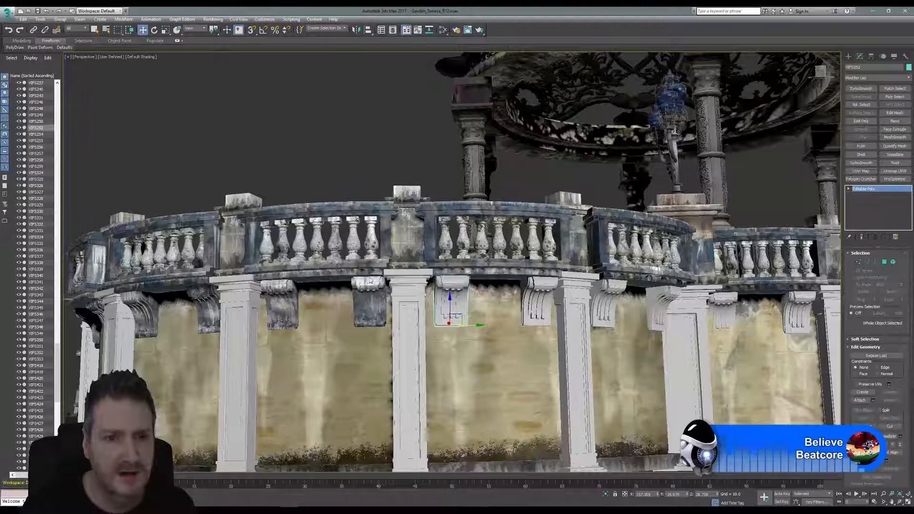
- Copy the map channel 1 UVs of the textured bracket across the column using Channel Info
left_click(371, 289)
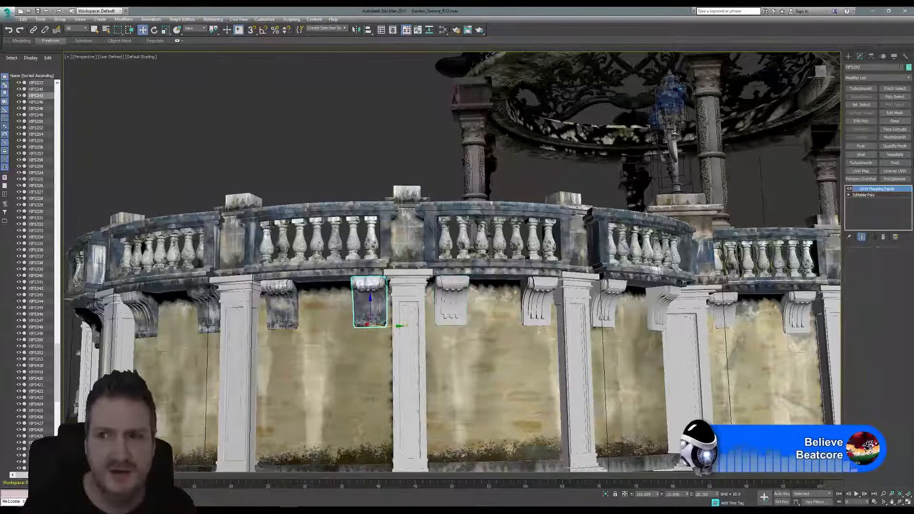
left_click(905, 57)
left_click(877, 200)
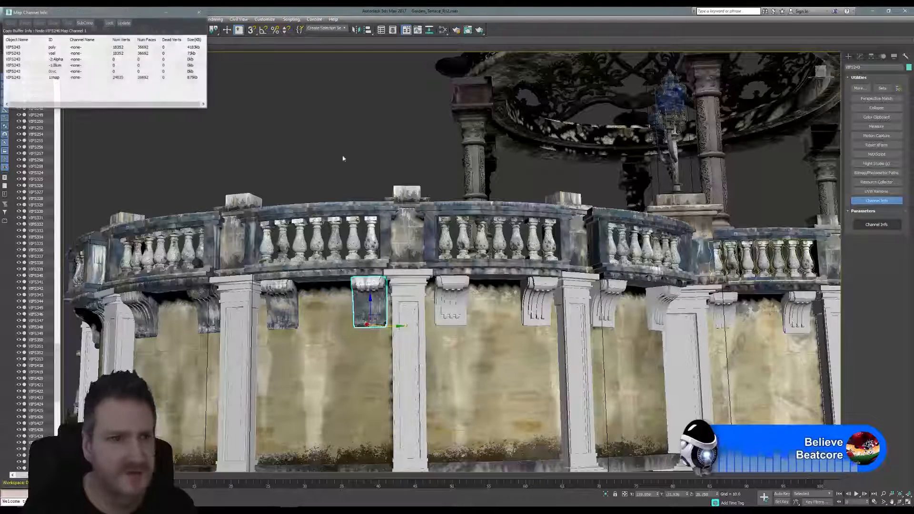
right_click(62, 78)
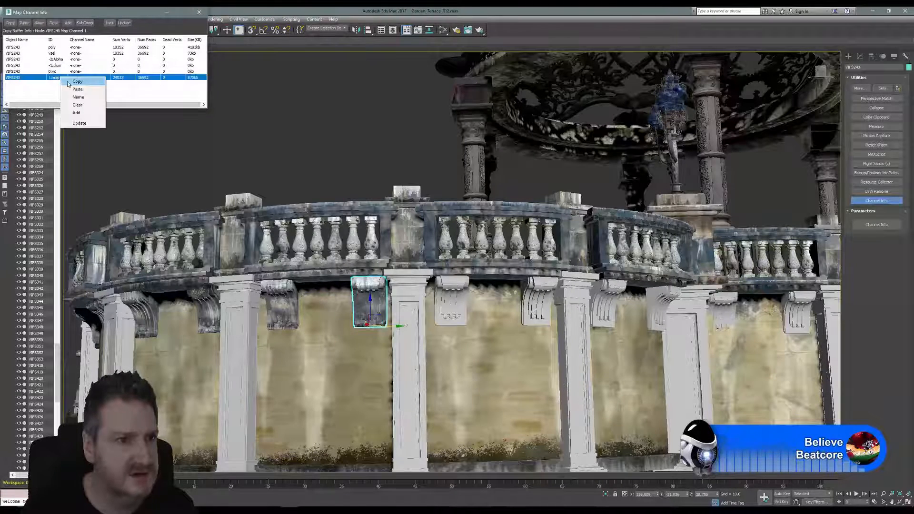
left_click(69, 82)
- Paste the copied UVs into map channel 1 of the joined front-facing bracket, keep the default channel name, and close Map Channel Info
left_click(449, 289)
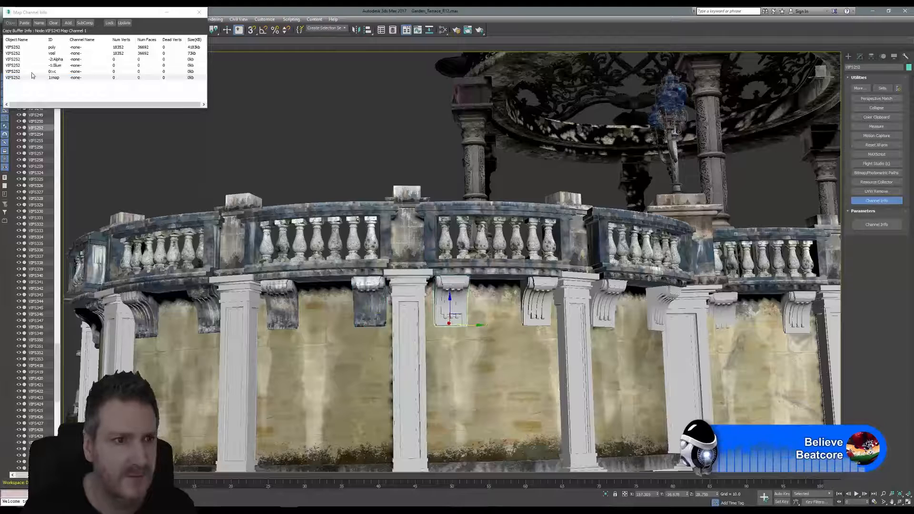
right_click(59, 77)
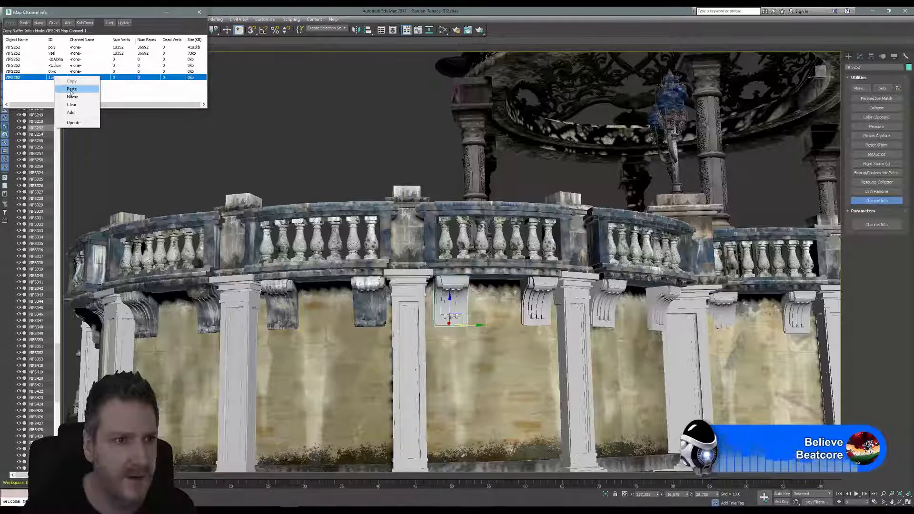
left_click(69, 89)
left_click(92, 49)
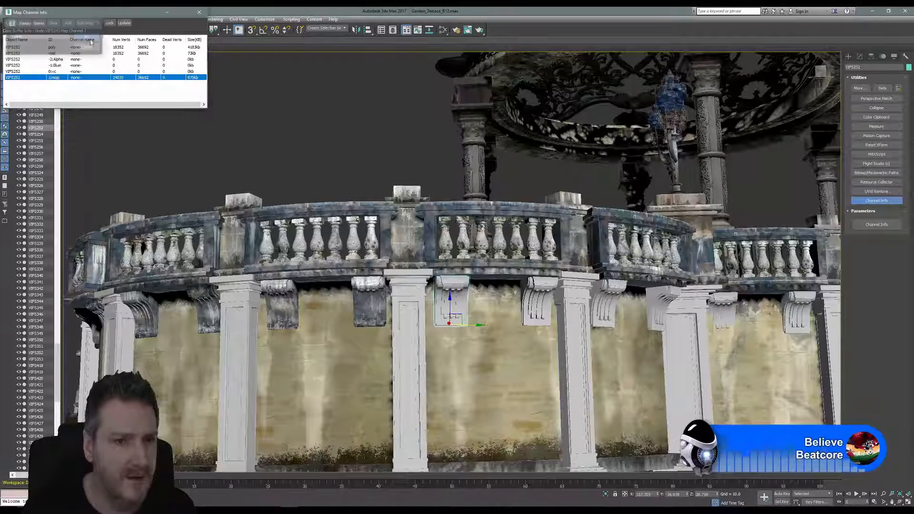
left_click(200, 11)
- Assign the Standard material fed by the Map #79 bitmap to the joined bracket and close the Slate Material Editor
middle_click_drag(328, 136, 152, 126, "alt")
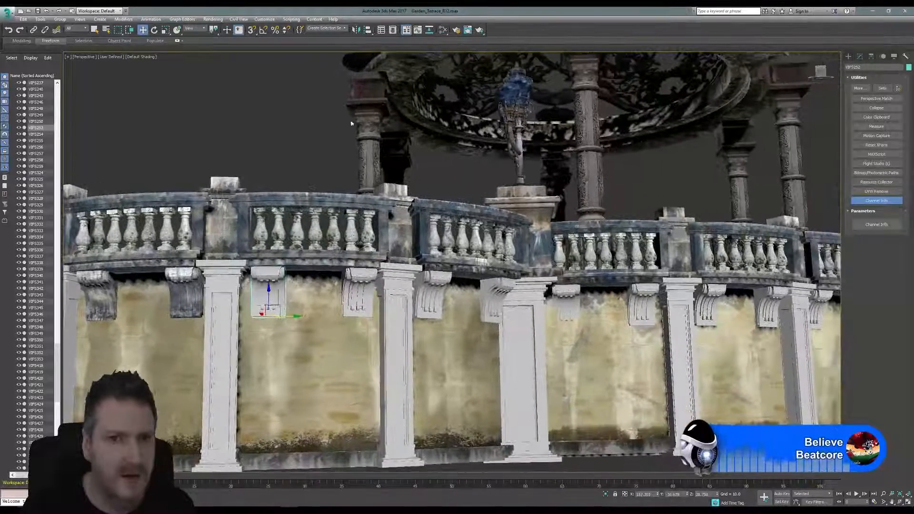
left_click(443, 30)
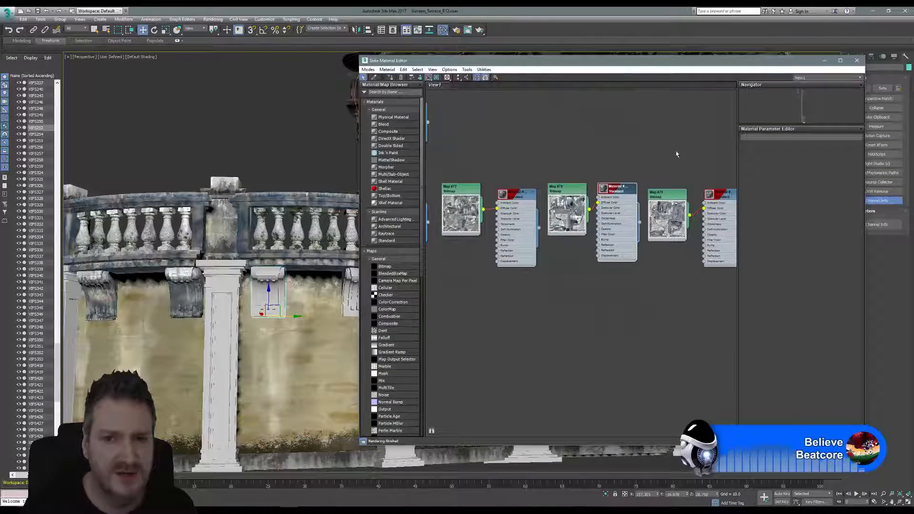
middle_click_drag(676, 150, 517, 149)
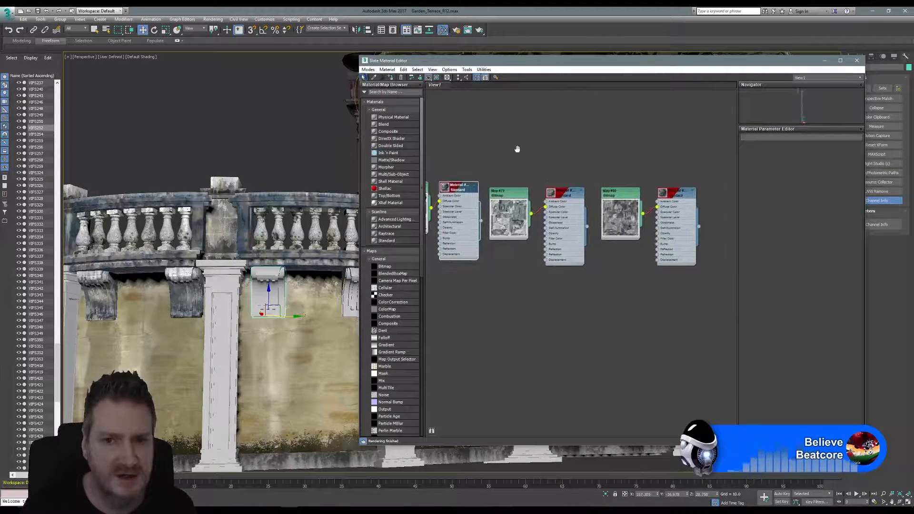
right_click(565, 193)
left_click(588, 203)
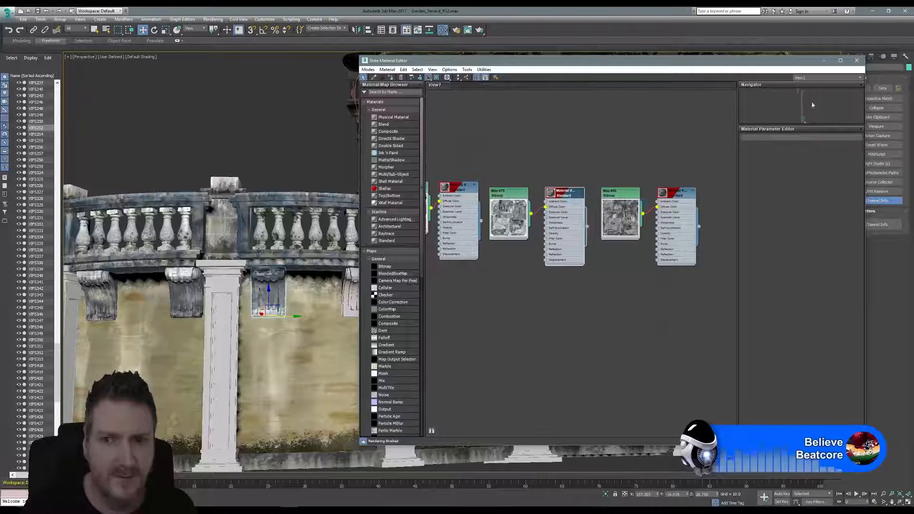
left_click(857, 61)
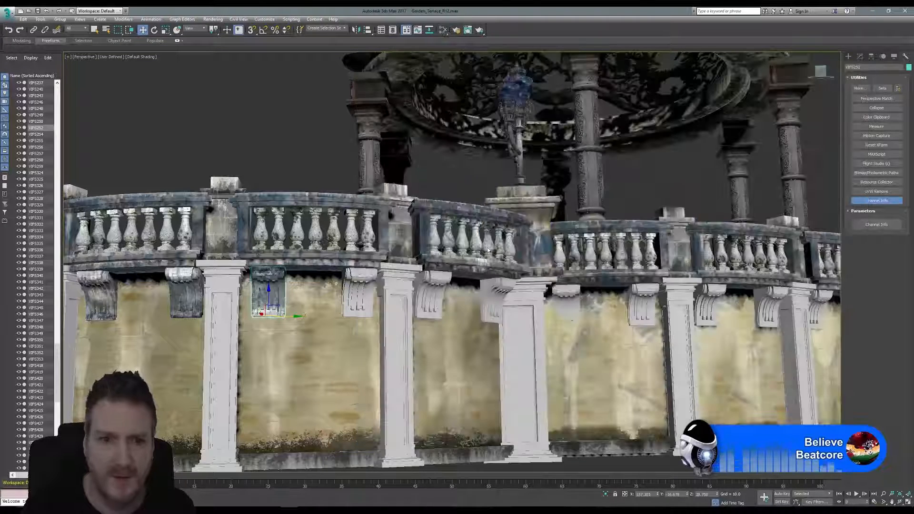
- Isolate the three pieces of the untextured bracket at the other end of the same wall bay
left_click(346, 287)
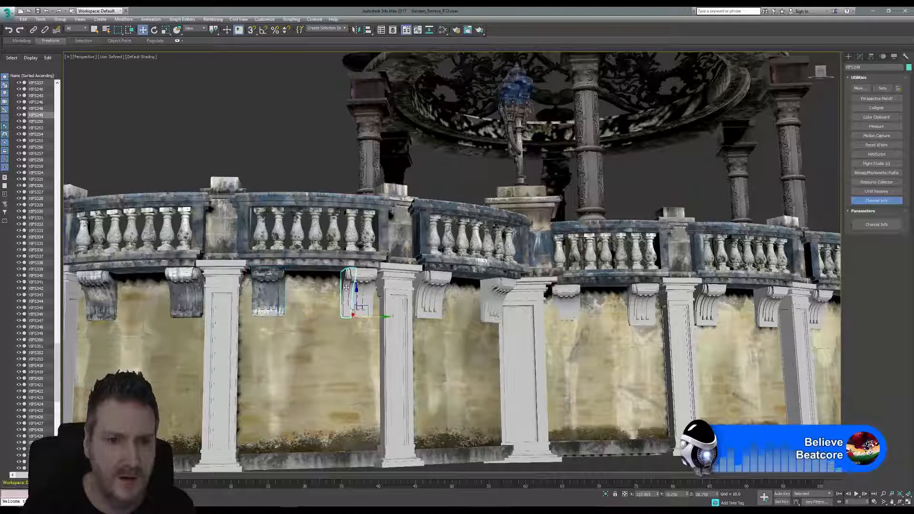
left_click(362, 286, "ctrl")
left_click(372, 285, "ctrl")
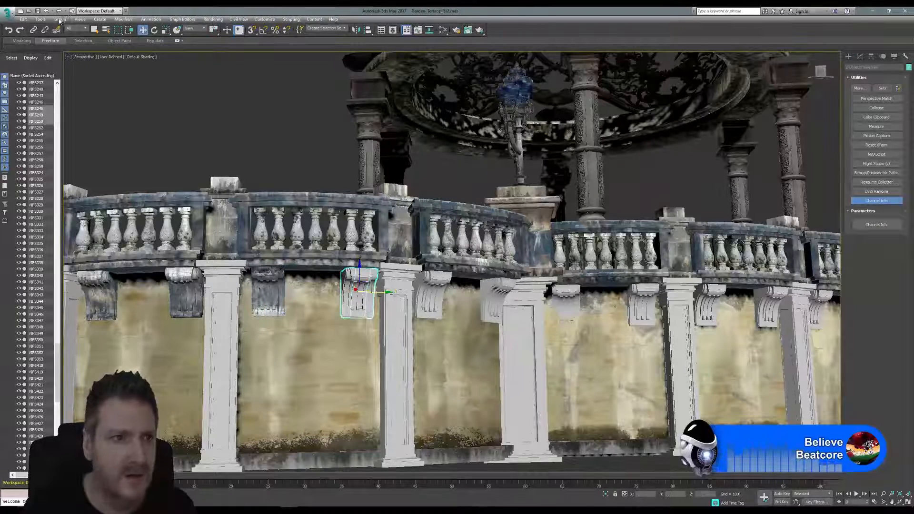
left_click(40, 19)
left_click(74, 87)
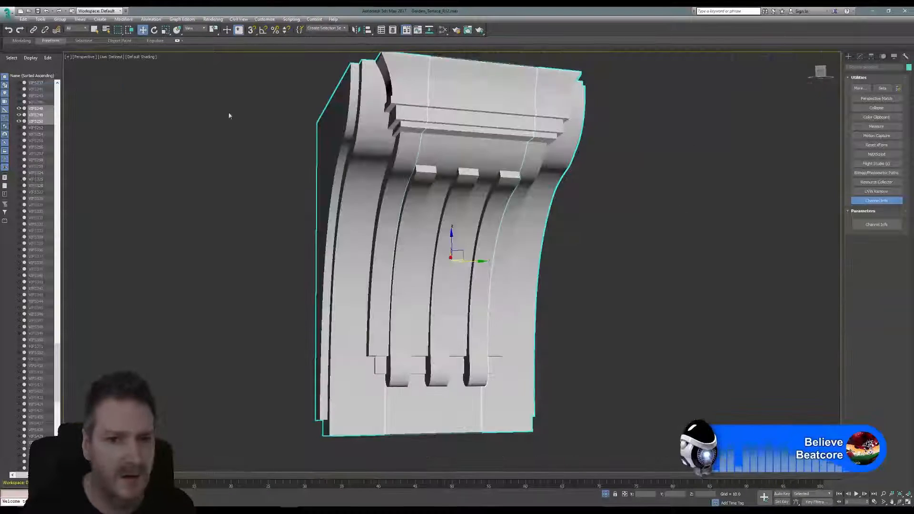
- Convert the outer side piece of the isolated bracket from Editable Mesh to Editable Poly
left_click(626, 206)
left_click(384, 125)
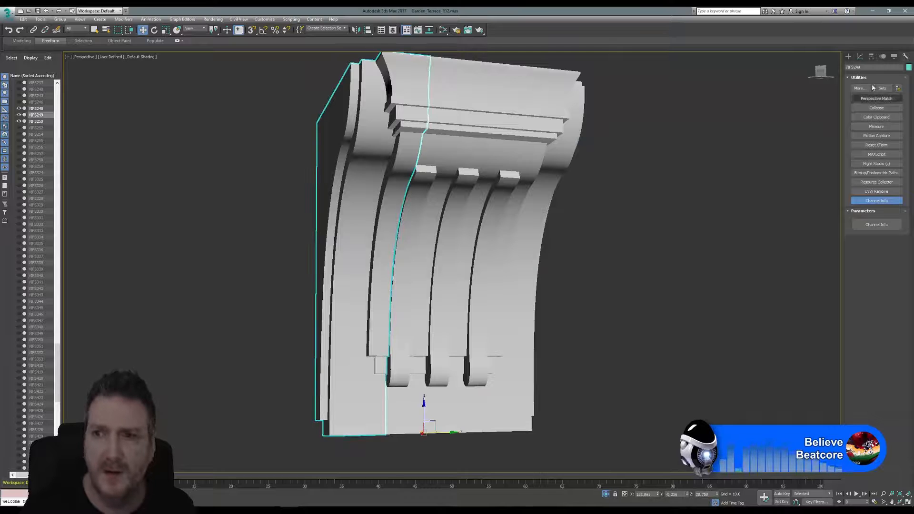
left_click(861, 56)
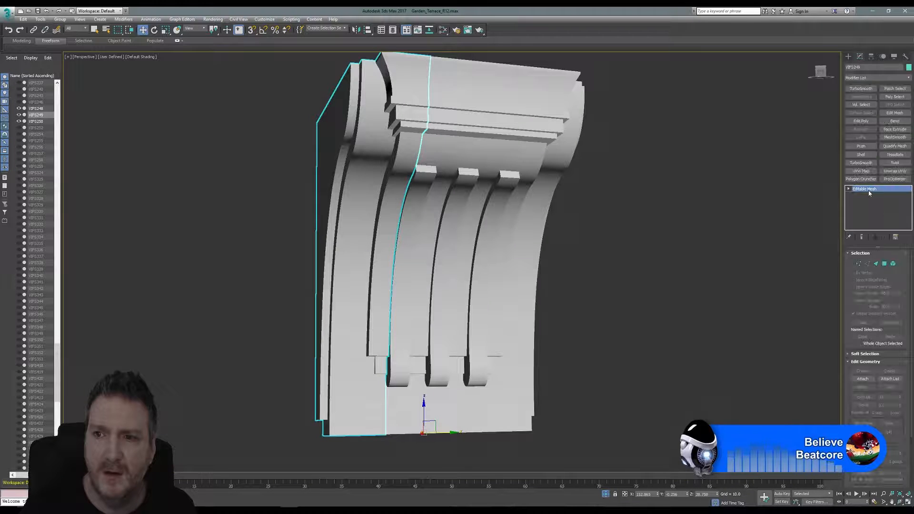
right_click(869, 193)
left_click(872, 243)
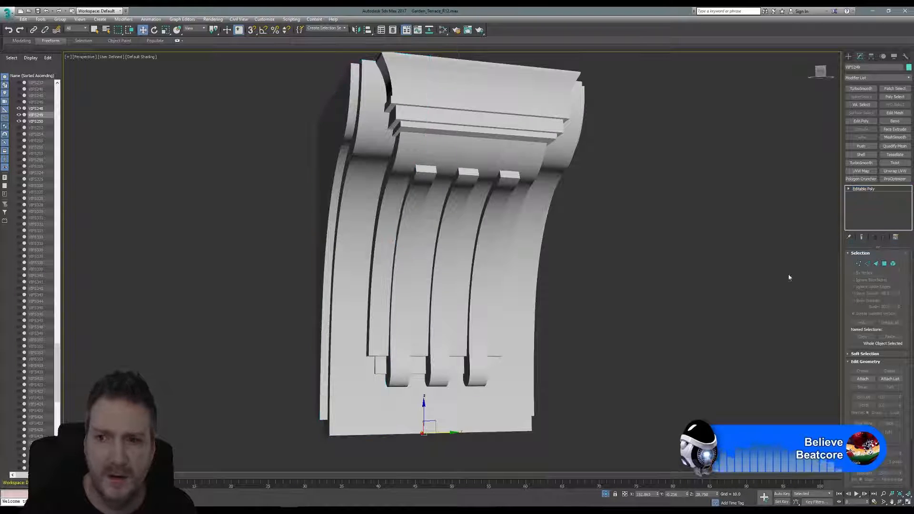
- Attach the isolated bracket's other two pieces to the converted piece with Match Material IDs to Material, and end the isolation
left_click(860, 400)
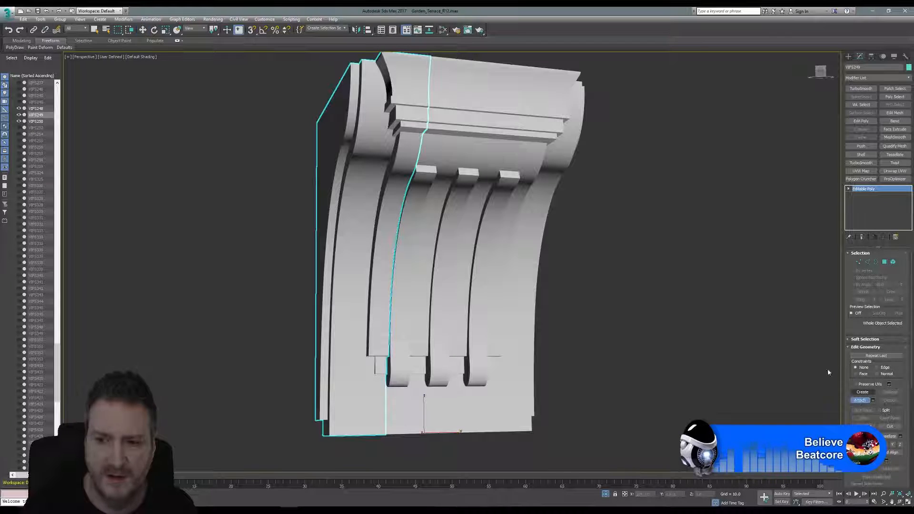
left_click(476, 139)
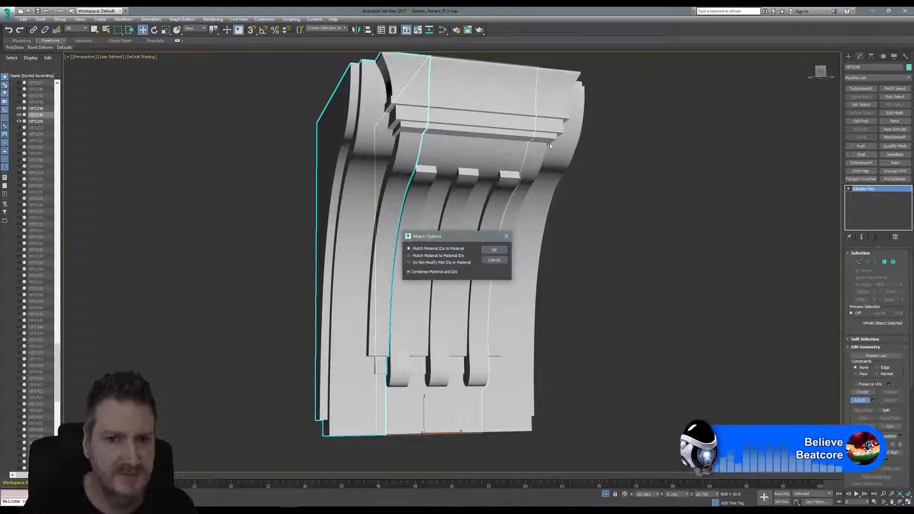
left_click(502, 250)
left_click(498, 249)
left_click(498, 249)
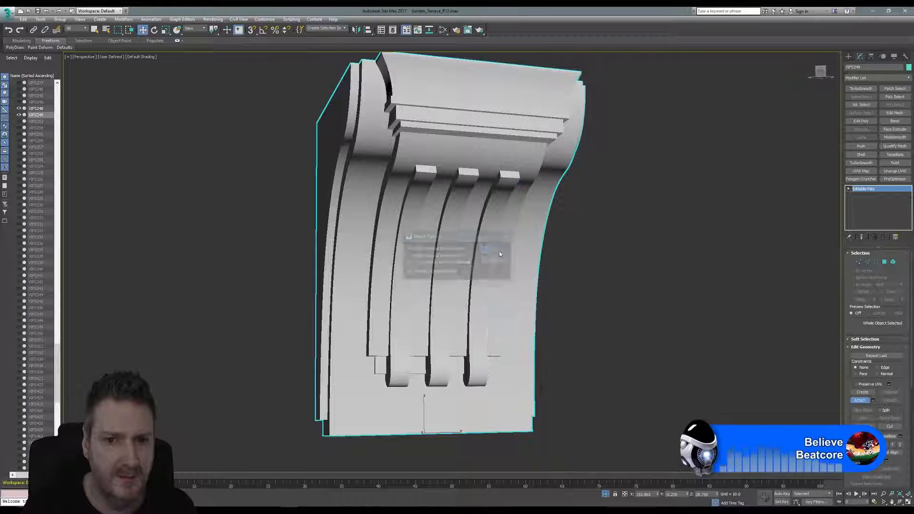
left_click(859, 401)
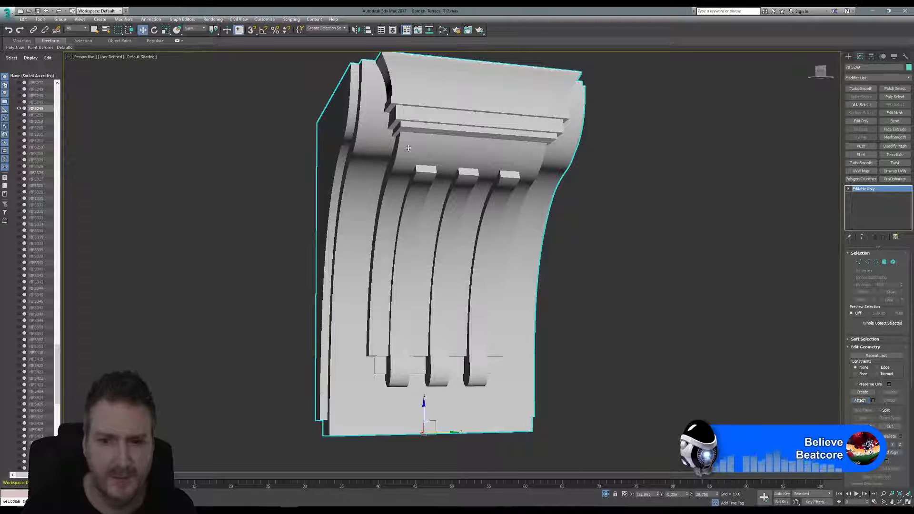
left_click(40, 19)
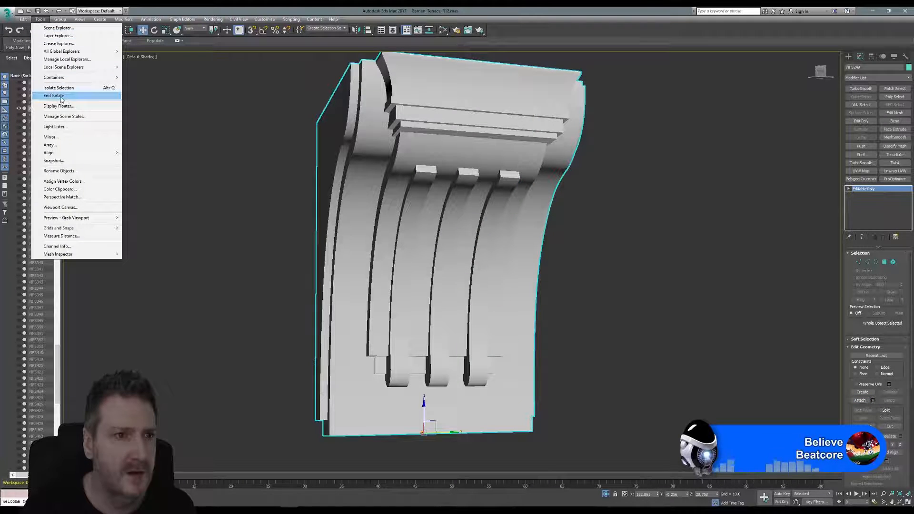
left_click(62, 96)
- Copy the map channel 1 UVs of the textured bracket in the same wall bay using Channel Info
left_click(276, 286)
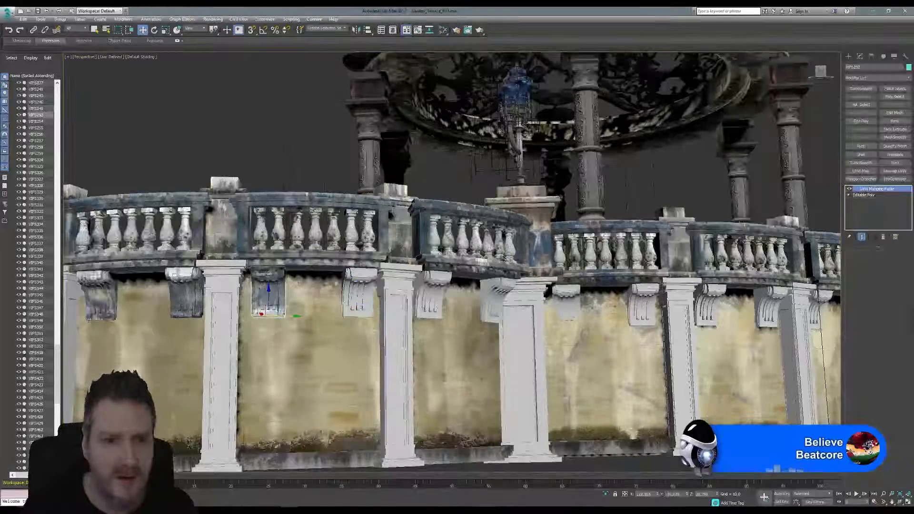
left_click(906, 56)
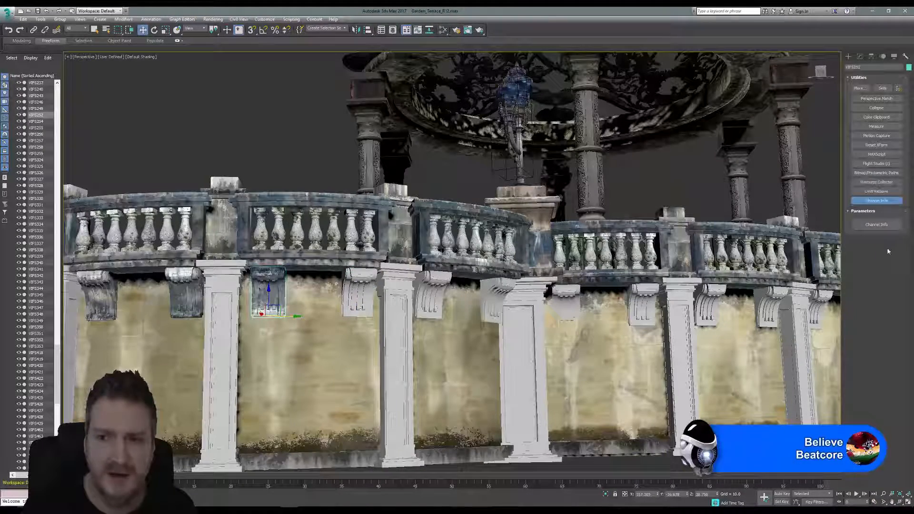
left_click(877, 225)
left_click(56, 78)
right_click(56, 77)
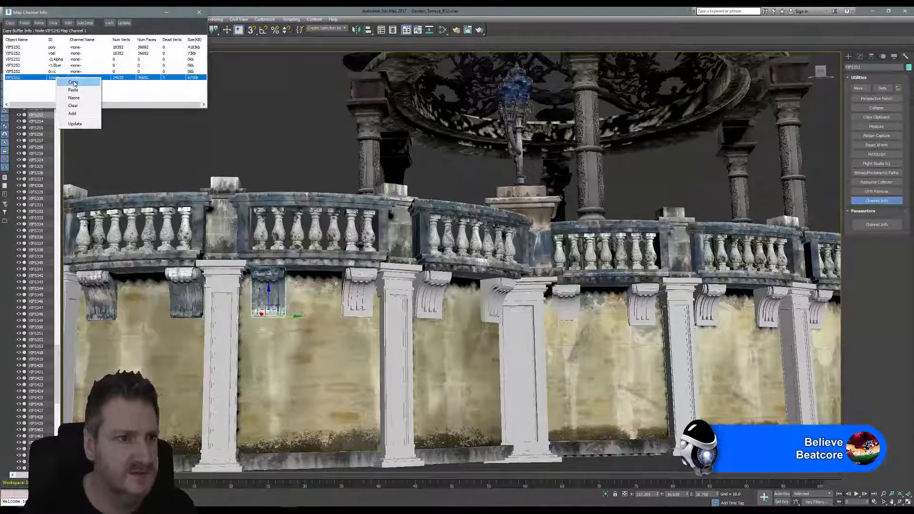
left_click(69, 82)
- Paste the copied UVs into map channel 1 of the second joined bracket in the bay and close Map Channel Info
left_click(355, 285)
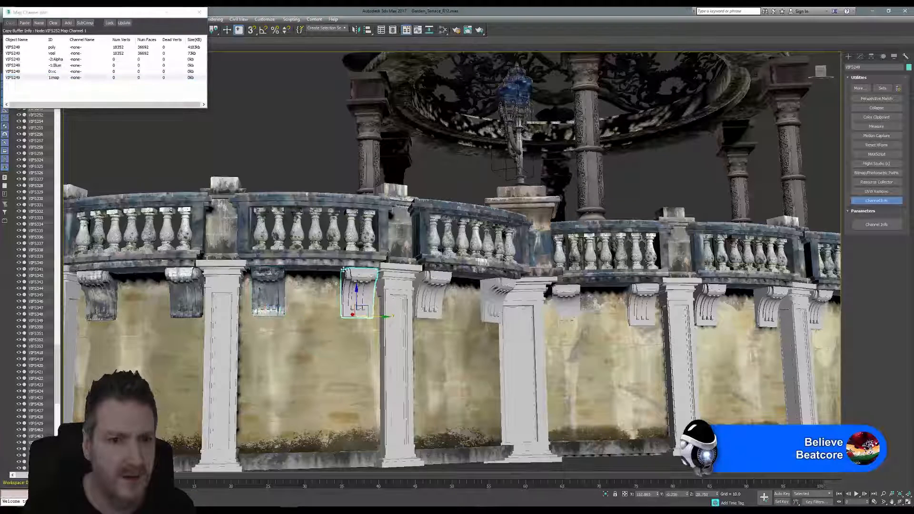
right_click(59, 79)
left_click(76, 91)
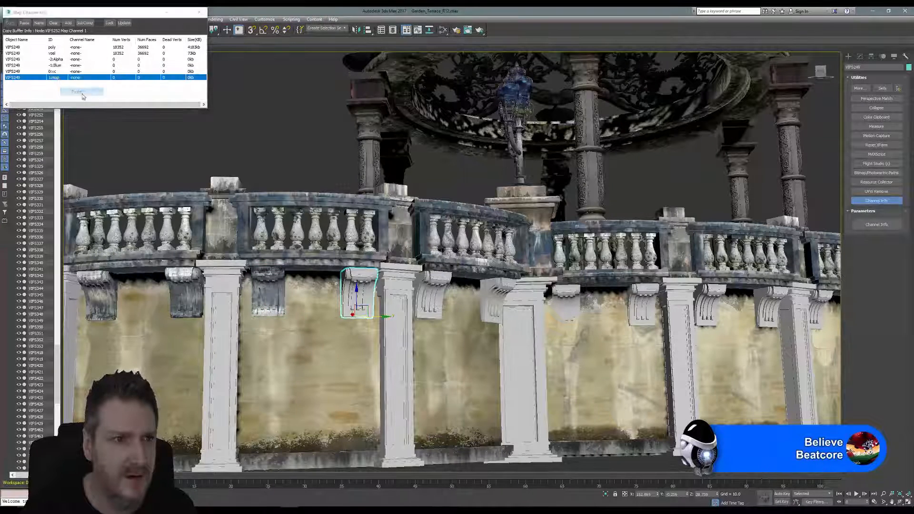
left_click(86, 37)
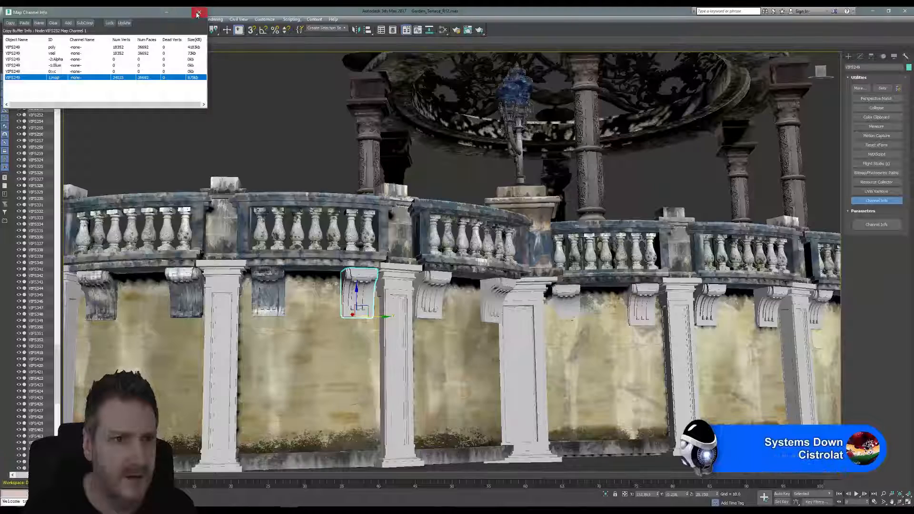
left_click(198, 14)
- Assign the last baked-texture material in the Slate Material Editor's node row to the selected bracket and close the editor
middle_click_drag(257, 114, 204, 106)
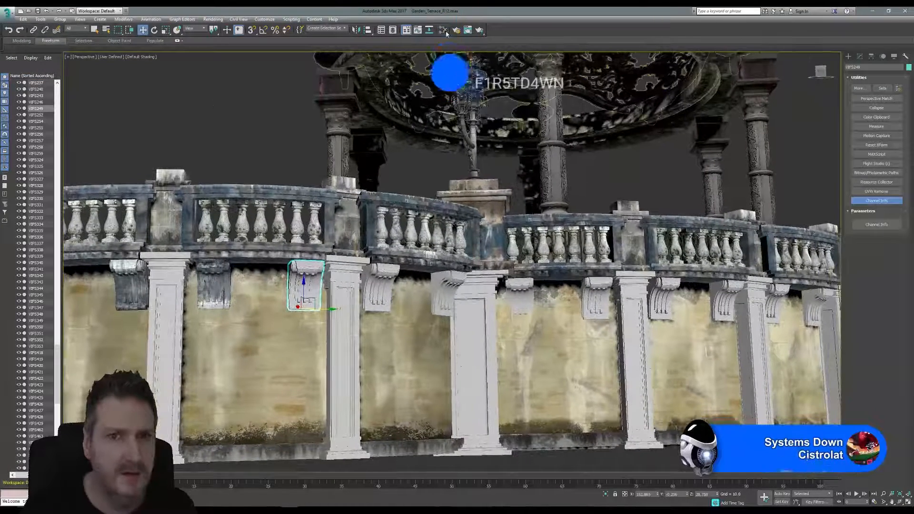
left_click(444, 30)
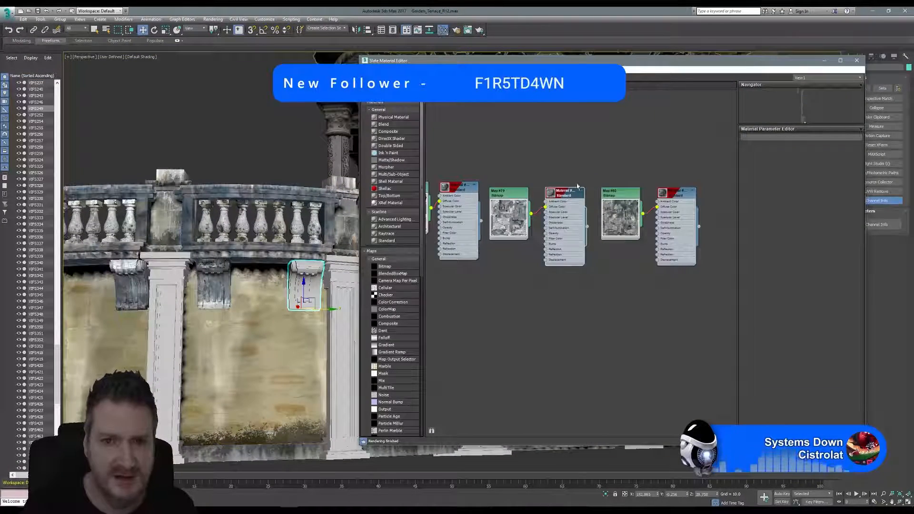
middle_click_drag(553, 168, 536, 142)
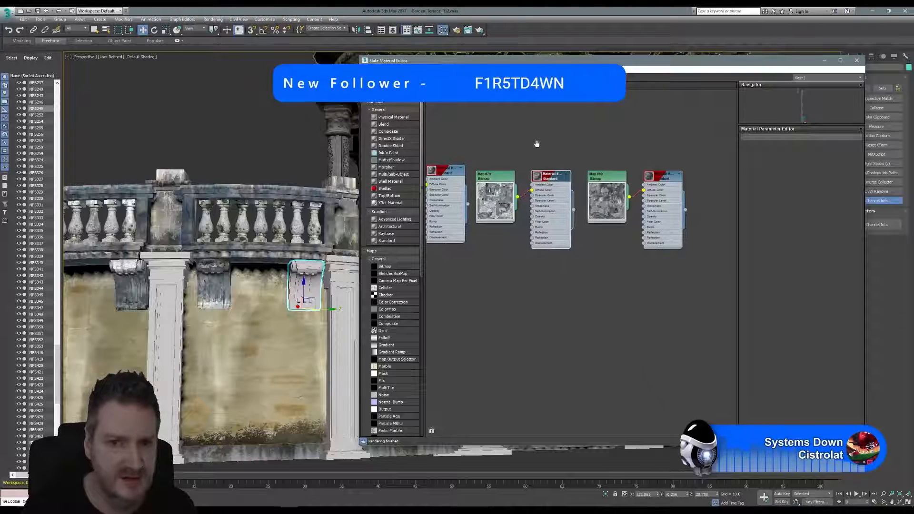
right_click(673, 178)
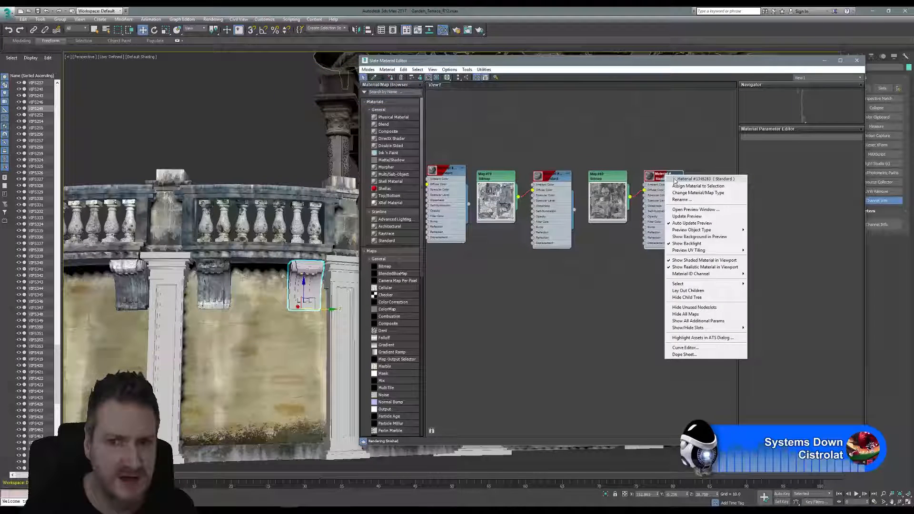
left_click(685, 186)
left_click(858, 60)
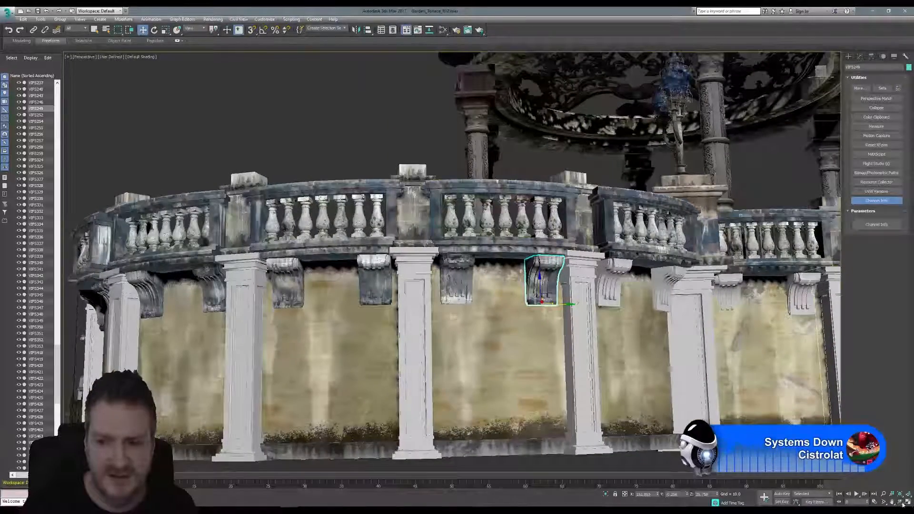
- Inspect the brackets around the curved terrace wall, from the angel statue and stairs to the untextured ones near the corner pillar
left_click(901, 504)
left_click_drag(422, 319, 450, 281)
scroll(436, 331, "down", 3)
middle_click_drag(449, 279, 508, 281)
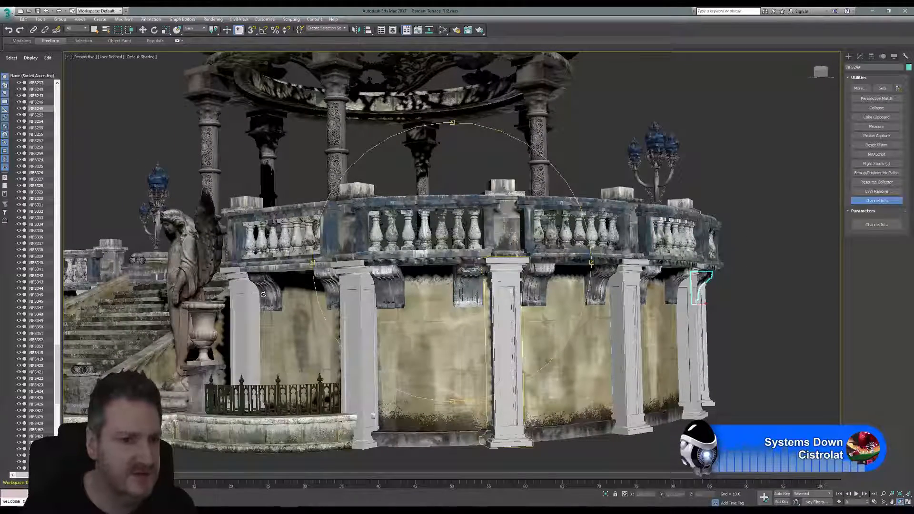
left_click_drag(411, 284, 404, 245)
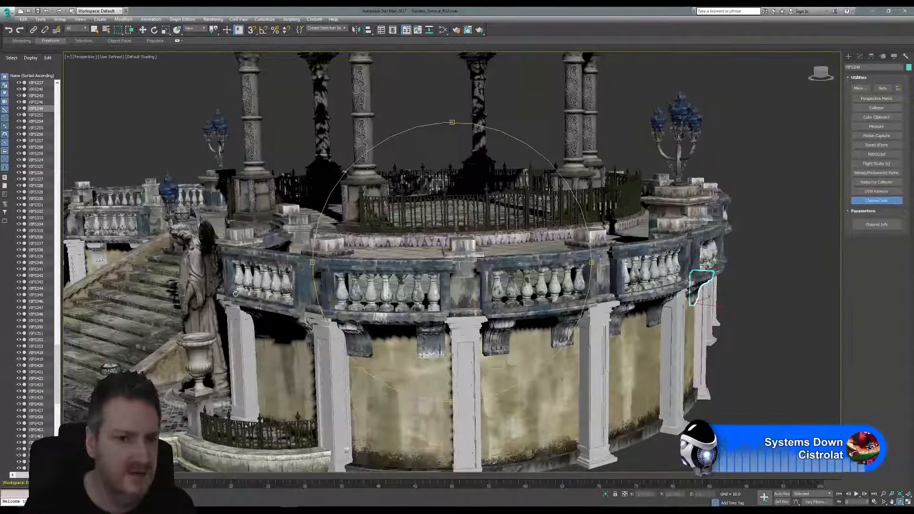
left_click_drag(402, 277, 261, 292)
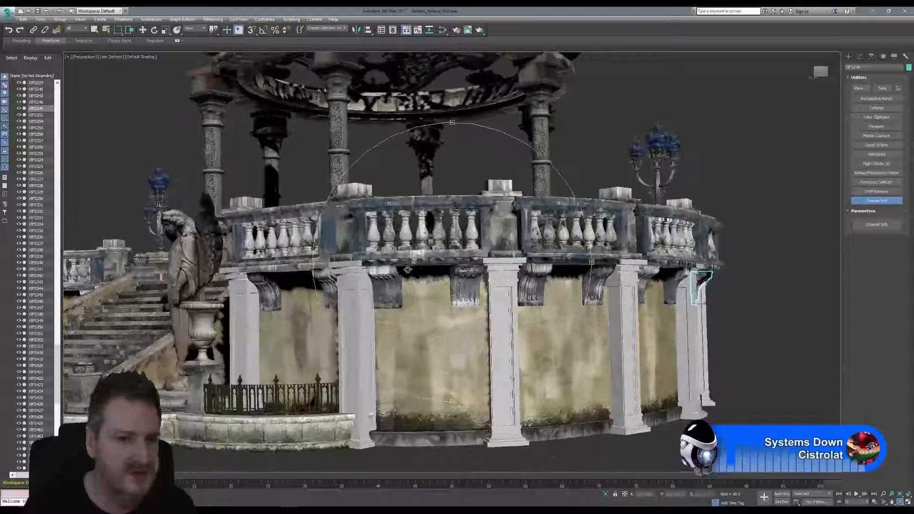
left_click_drag(419, 234, 409, 284)
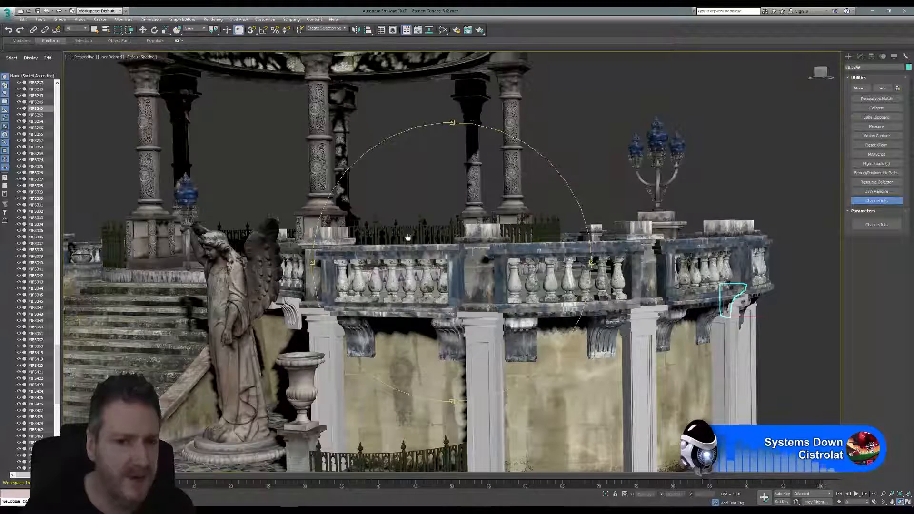
left_click_drag(408, 237, 418, 228)
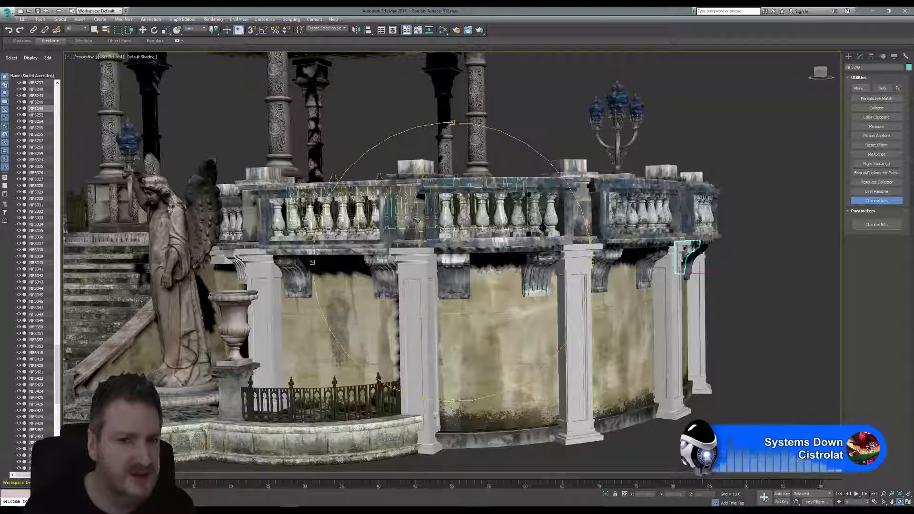
left_click(95, 30)
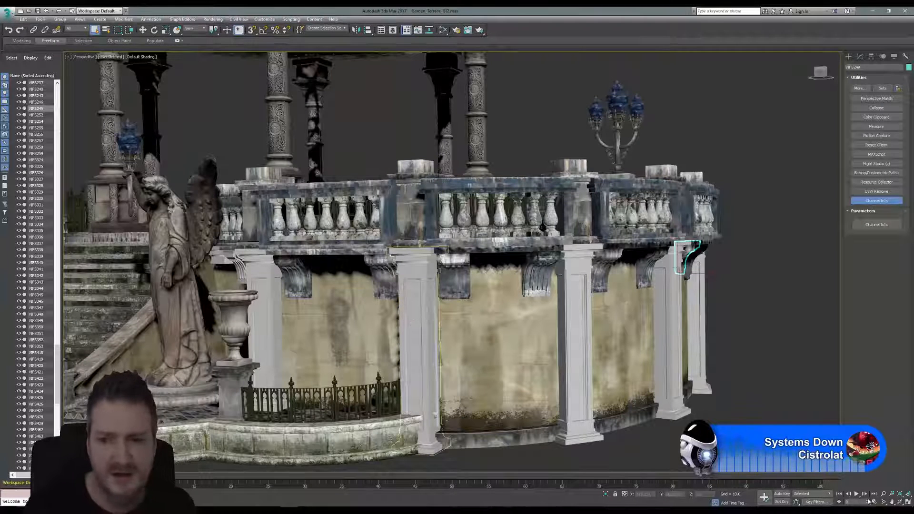
left_click(901, 502)
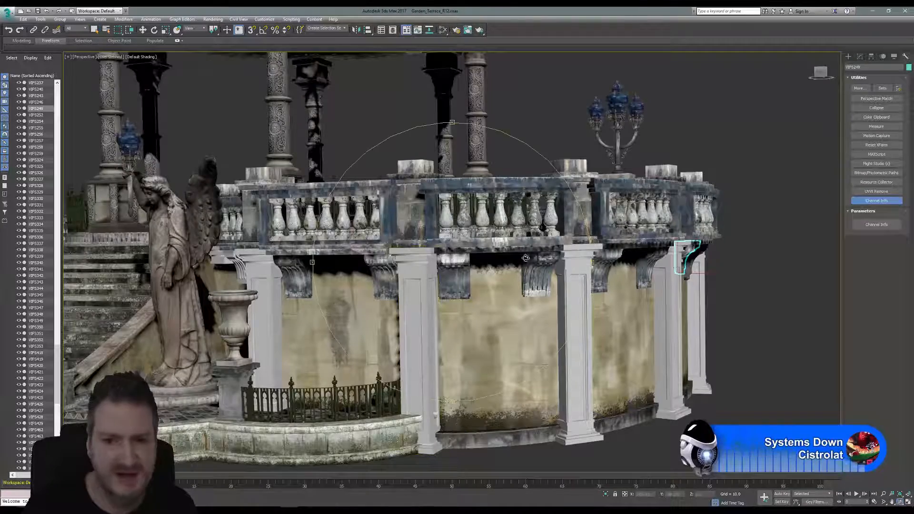
left_click_drag(591, 261, 325, 213)
scroll(488, 262, "up", 3)
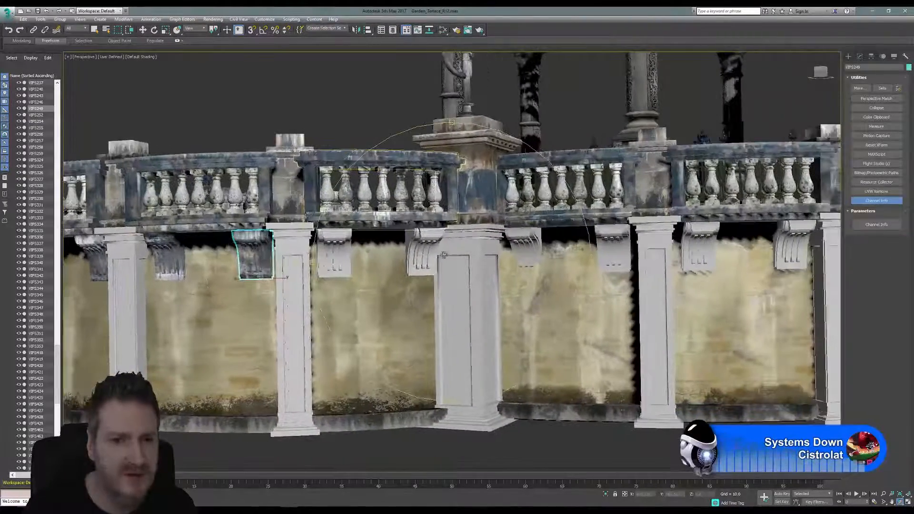
left_click_drag(388, 250, 440, 316)
scroll(429, 309, "down", 3)
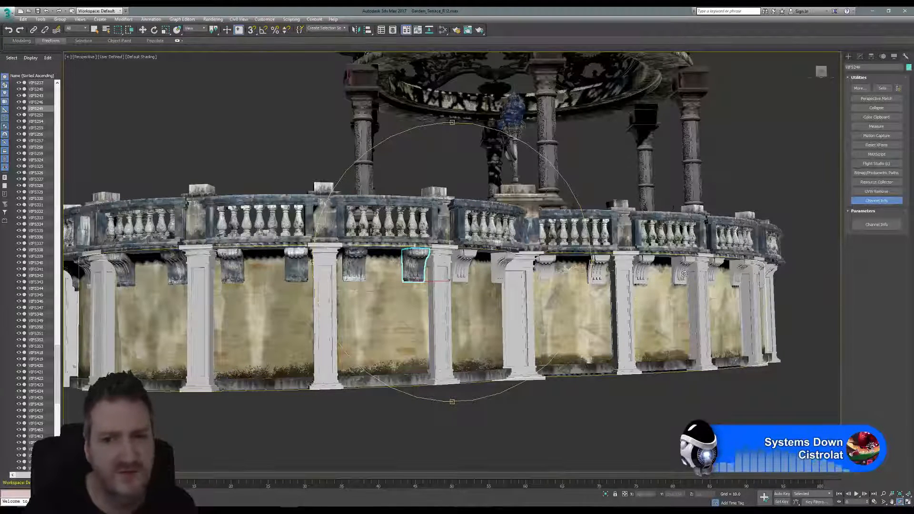
left_click_drag(472, 266, 510, 296)
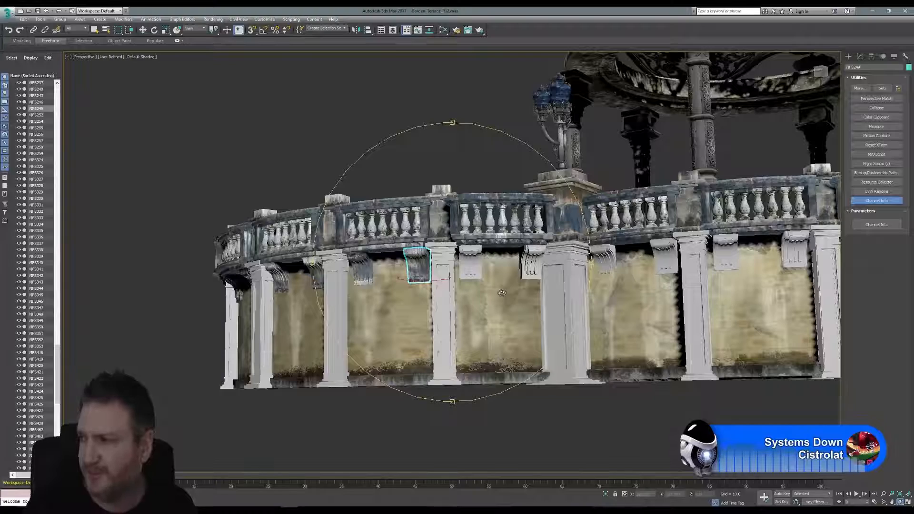
scroll(469, 240, "up", 6)
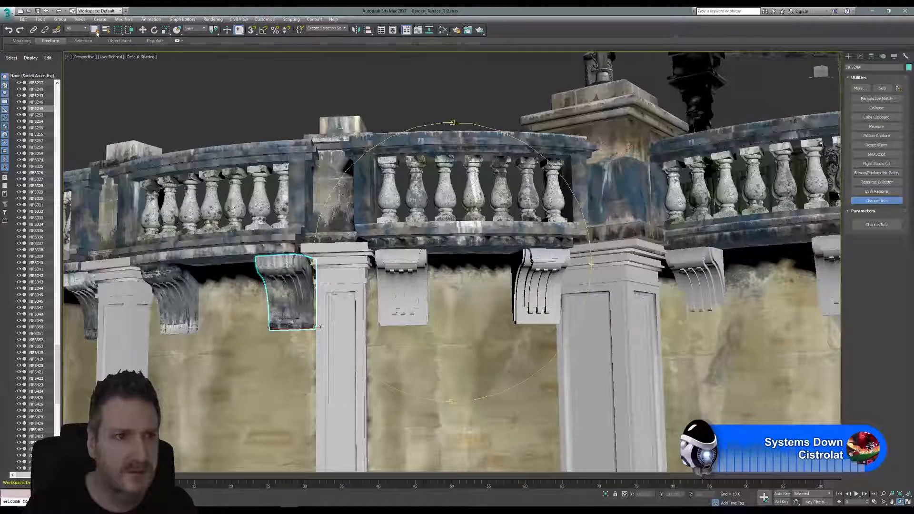
- Select the three pieces of the first untextured bracket in the bay before the corner pillar and isolate them
left_click(95, 30)
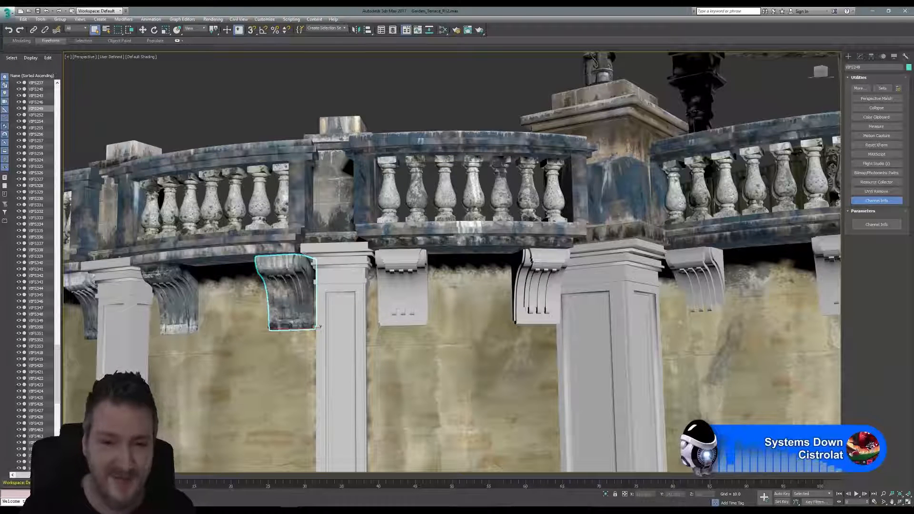
middle_click_drag(471, 236, 545, 206)
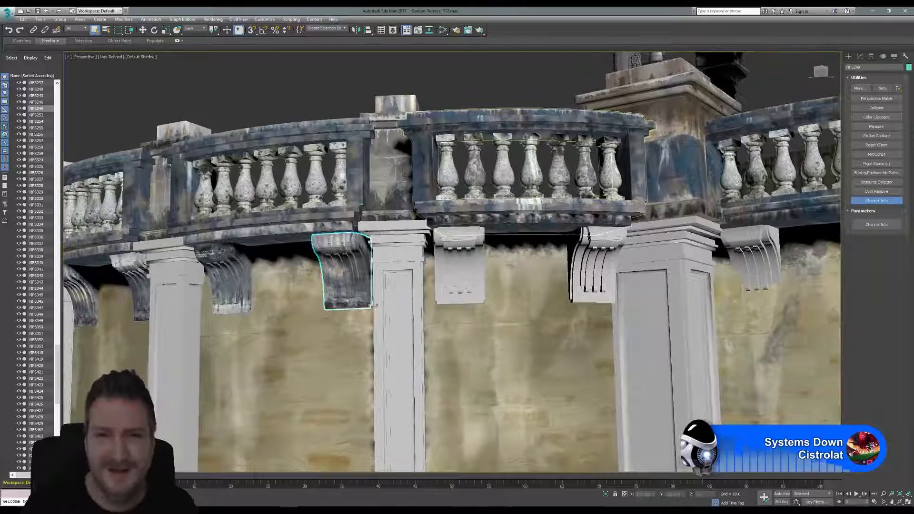
left_click(444, 243)
left_click(464, 237, "ctrl")
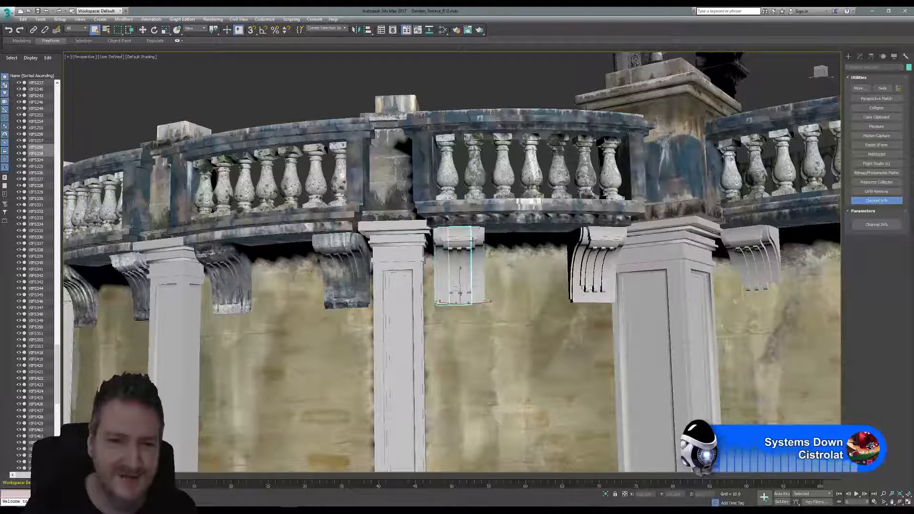
left_click(478, 240, "ctrl")
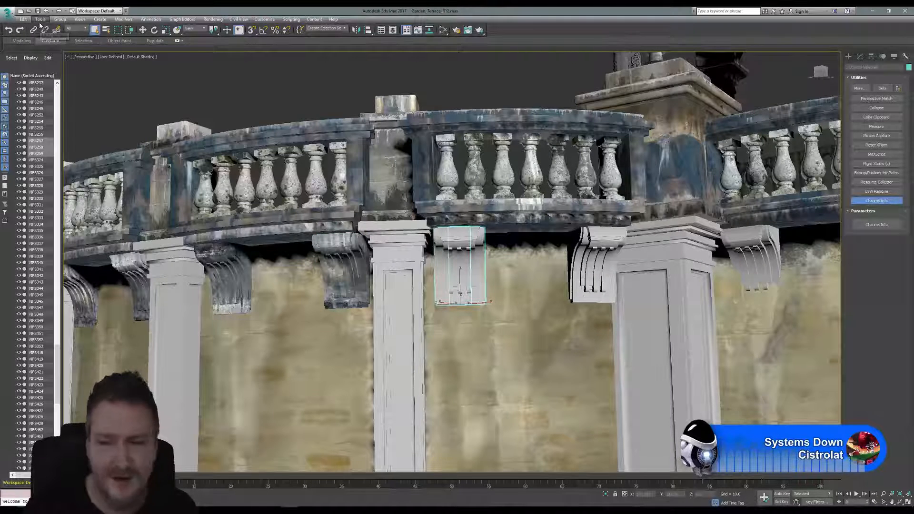
left_click(40, 20)
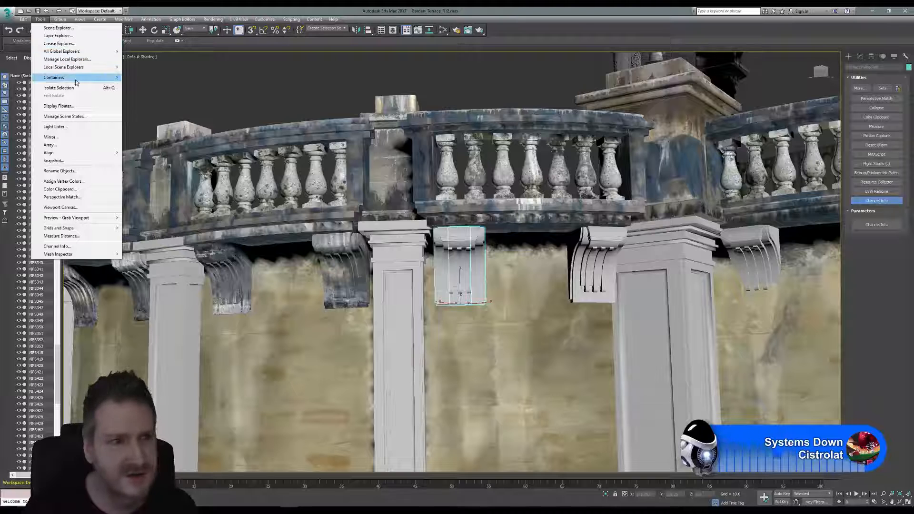
left_click(65, 91)
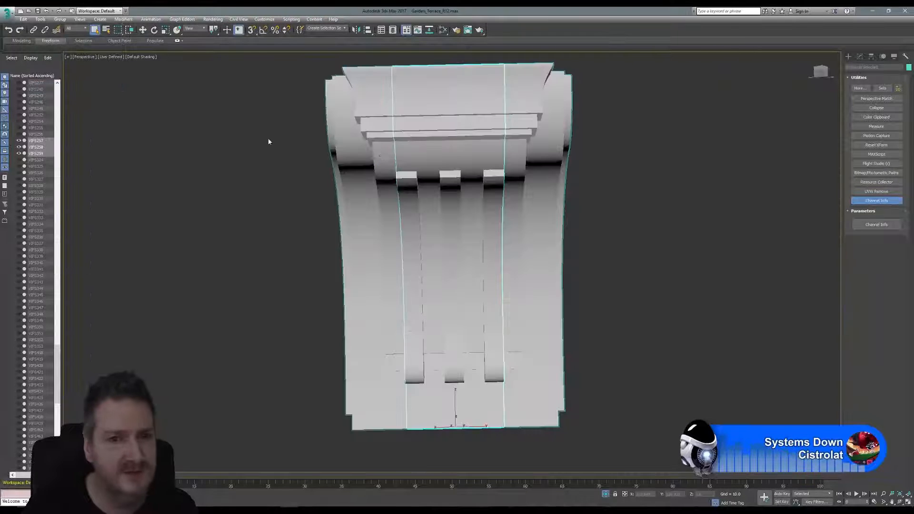
- Convert one outer side piece of the isolated bracket to Editable Poly
left_click(587, 192)
left_click(359, 118)
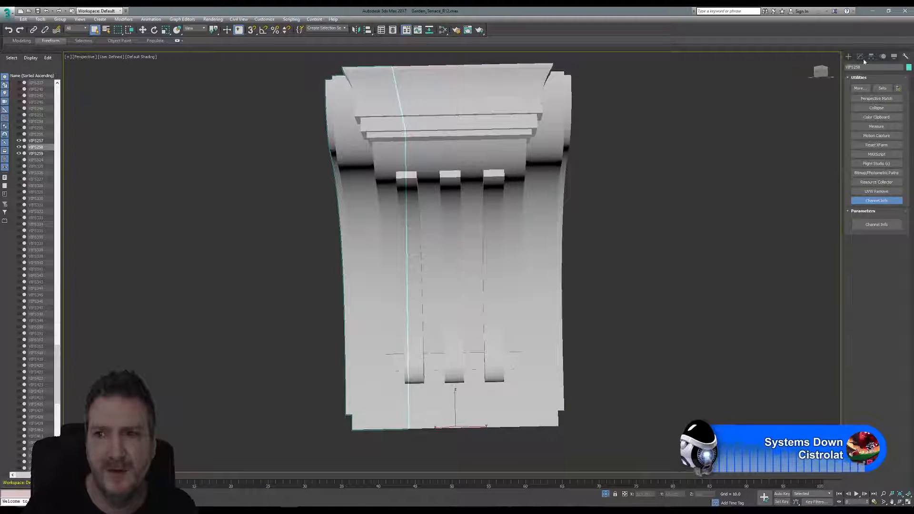
left_click(860, 57)
right_click(874, 195)
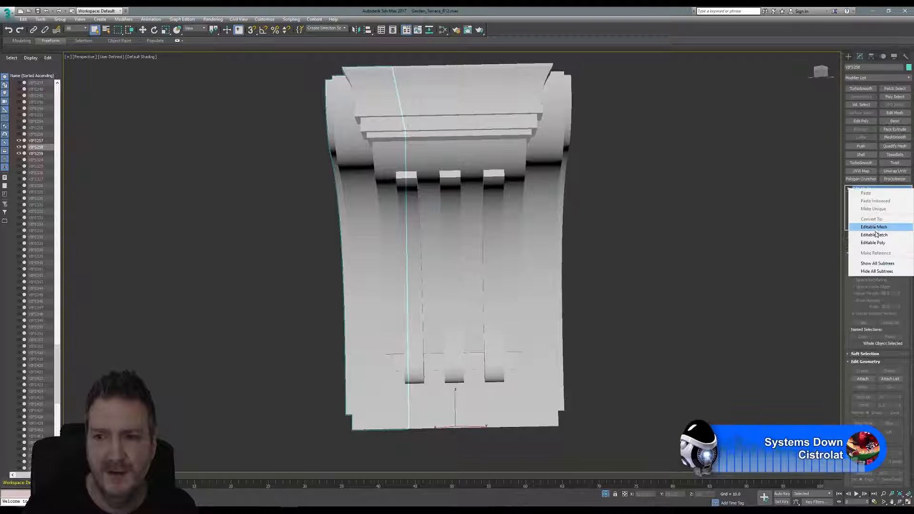
left_click(876, 241)
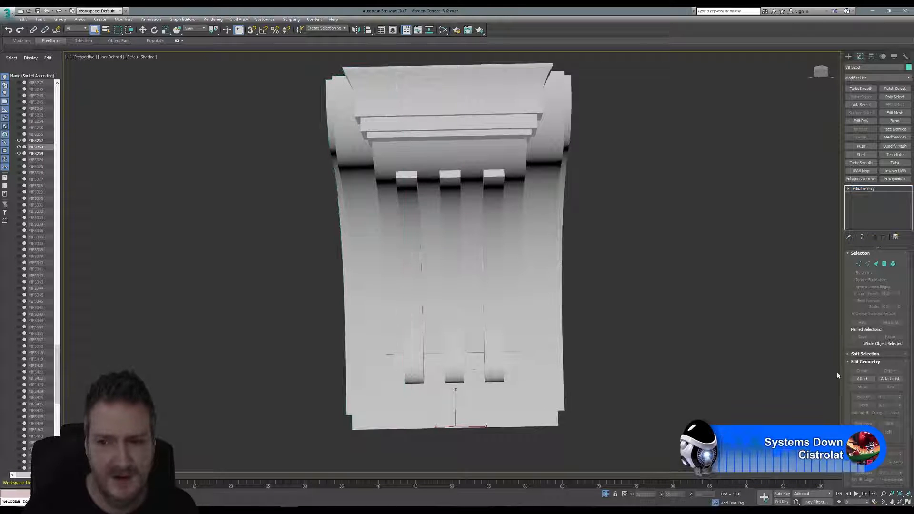
- Attach the bracket's middle and other side pieces to the converted piece with Match Material IDs to Material, and end the isolation
left_click(860, 400)
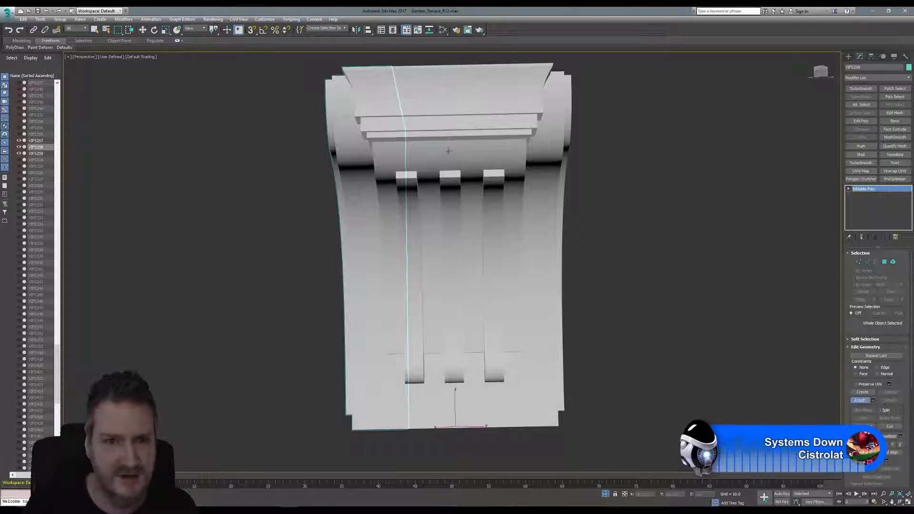
left_click(498, 227)
left_click(493, 250)
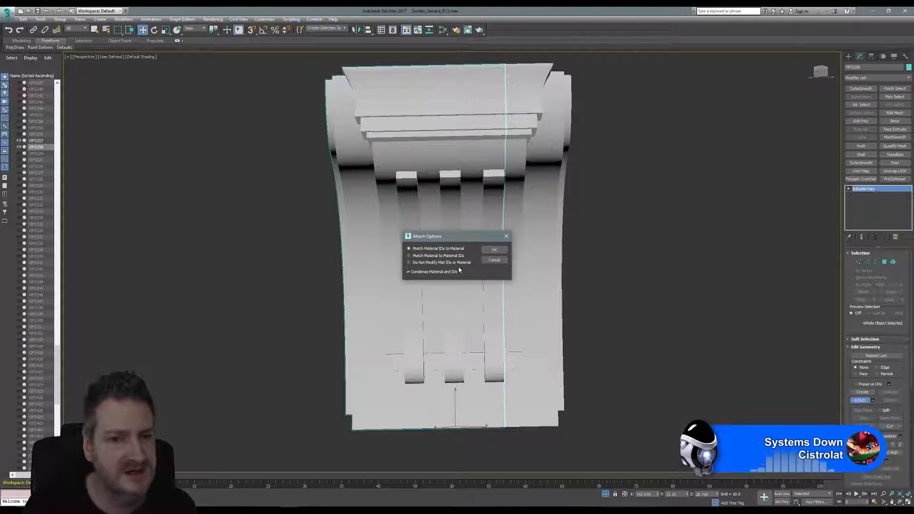
left_click(494, 249)
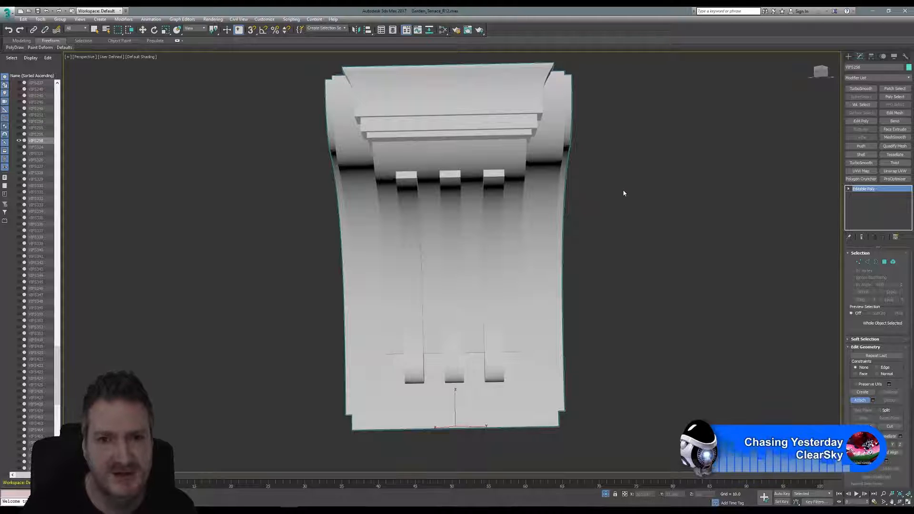
middle_click_drag(624, 193, 636, 195)
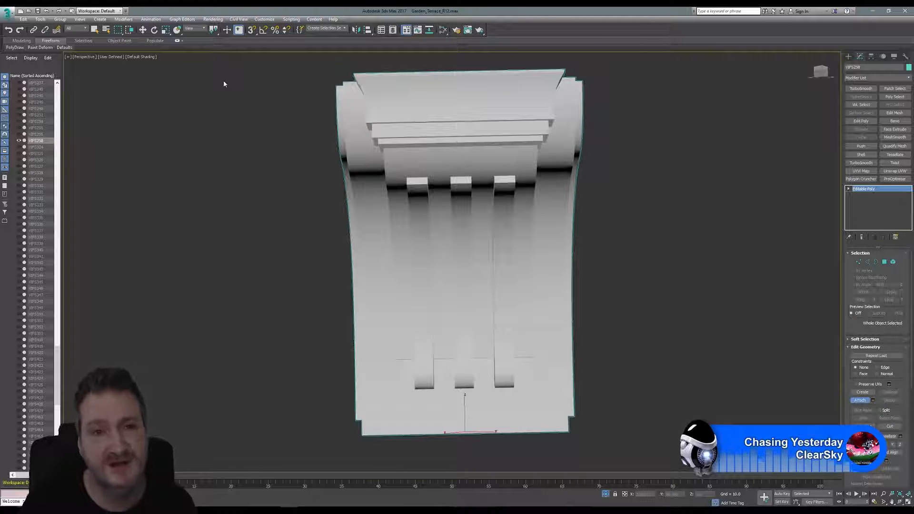
left_click(40, 19)
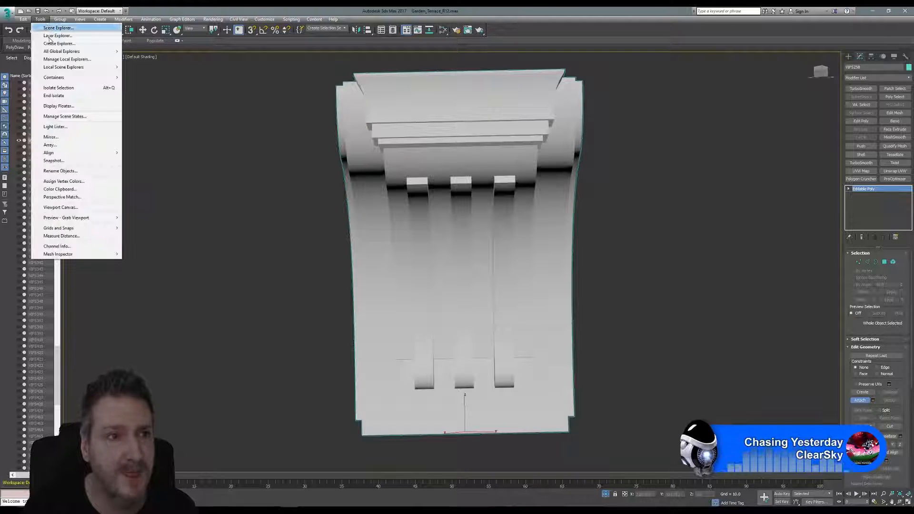
left_click(54, 95)
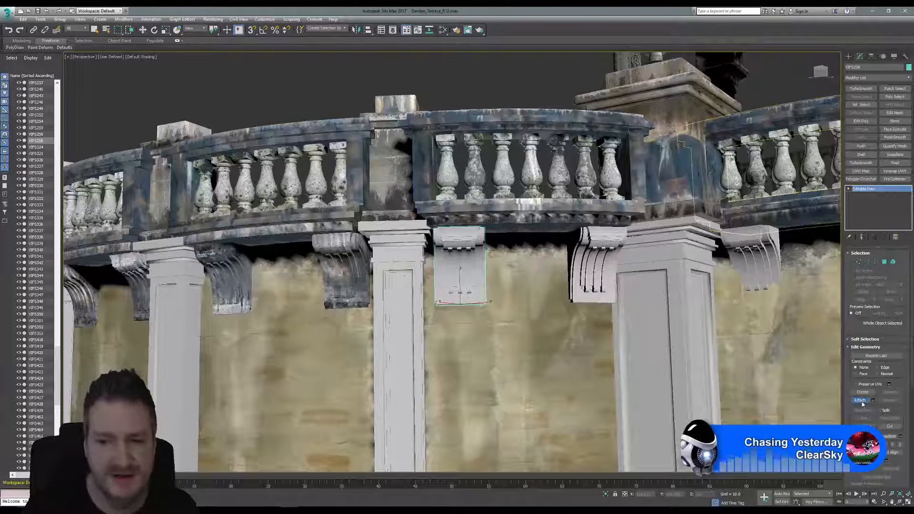
key("w")
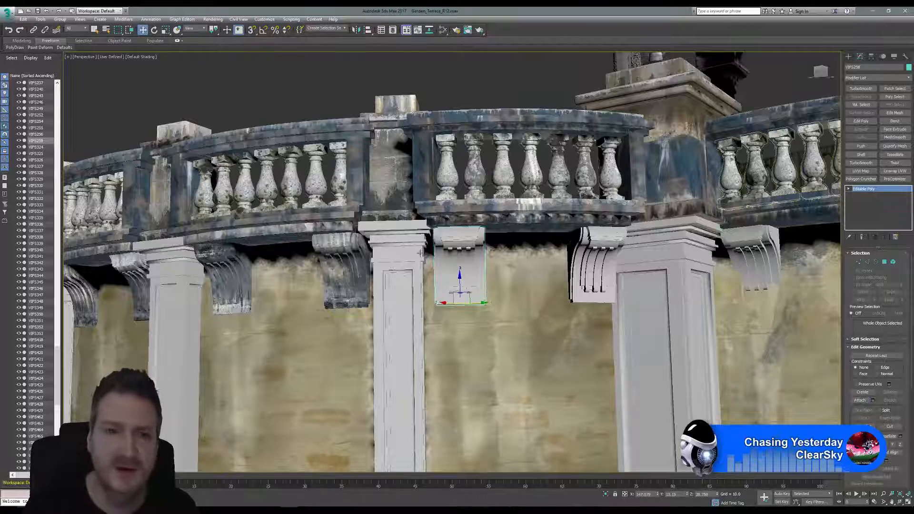
- Copy the map channel 1 UVs of the nearest textured bracket in the neighbouring bay using Channel Info
left_click(353, 254)
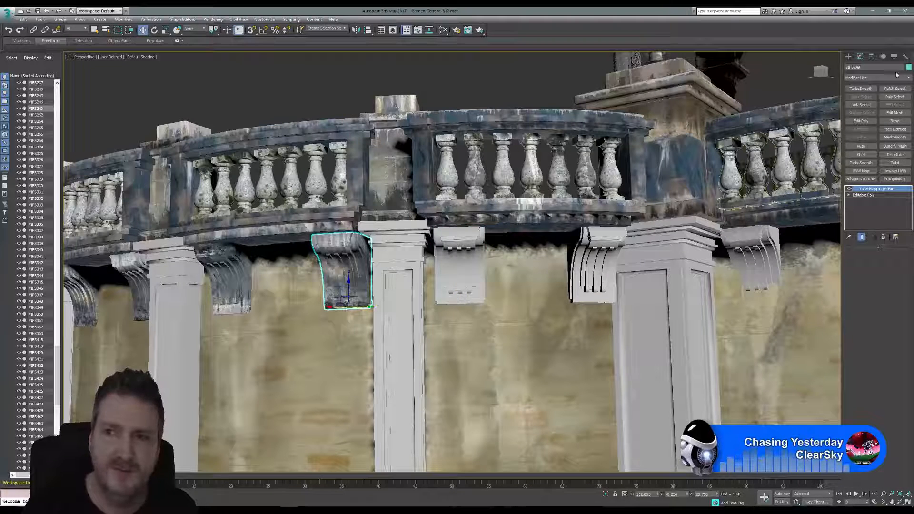
left_click(905, 56)
left_click(877, 201)
left_click(877, 224)
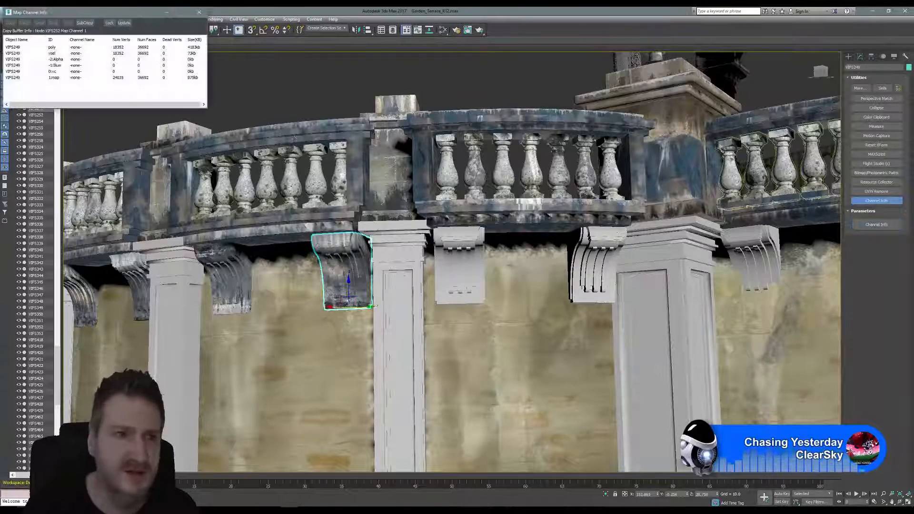
left_click(59, 78)
right_click(57, 78)
left_click(75, 85)
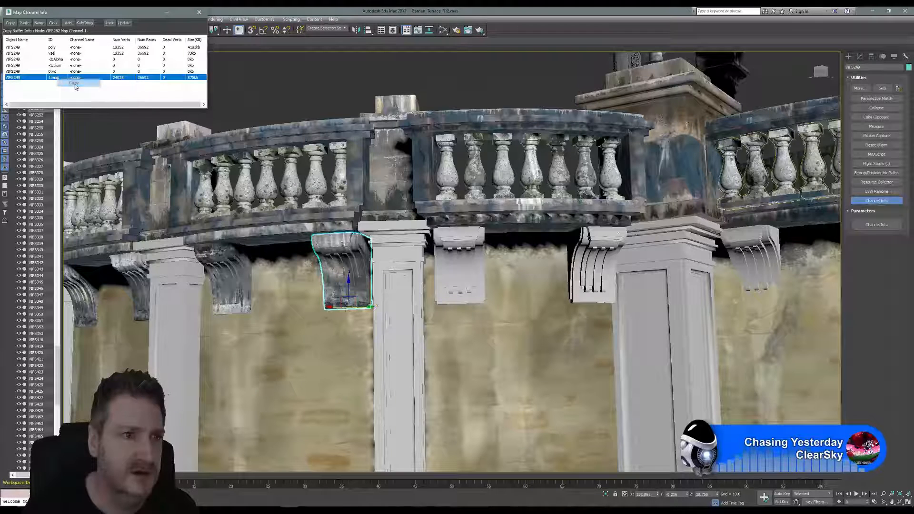
- Paste the copied UVs onto map channel 1 of the newly joined bracket and close the channel info
left_click(455, 252)
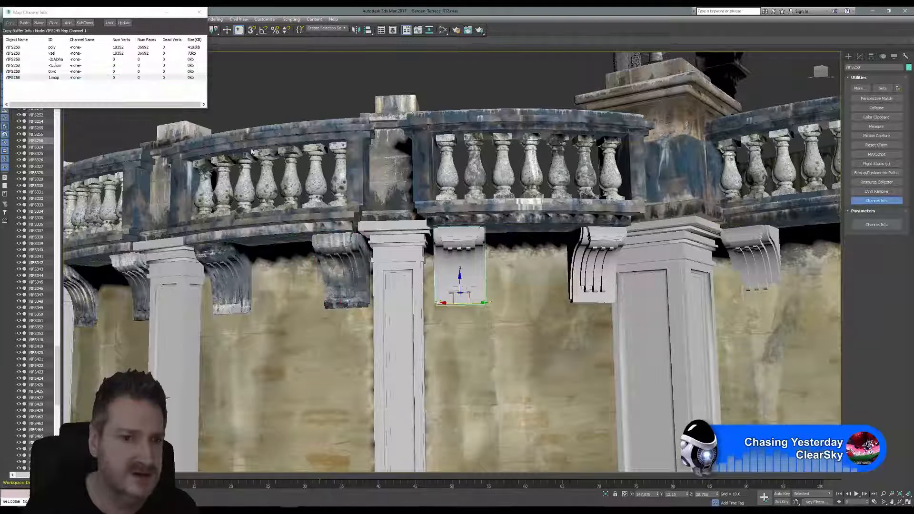
right_click(59, 78)
left_click(76, 91)
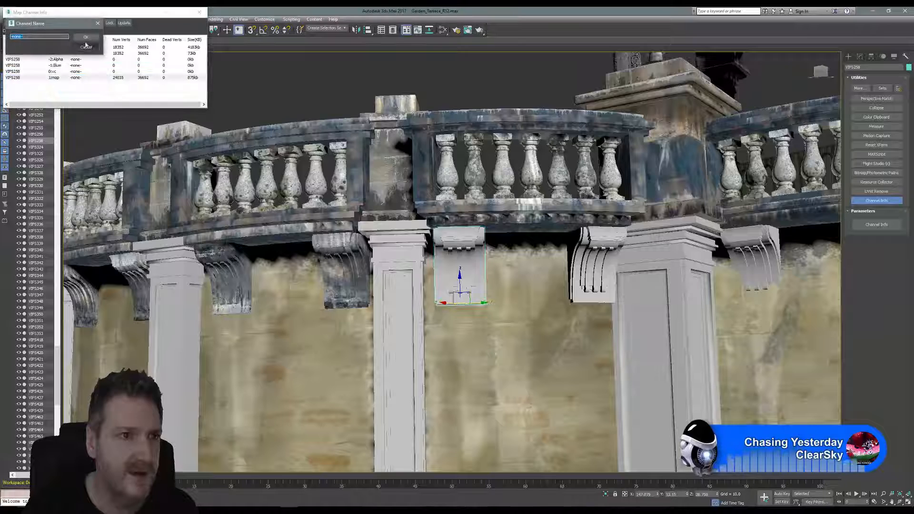
left_click(86, 44)
left_click(199, 12)
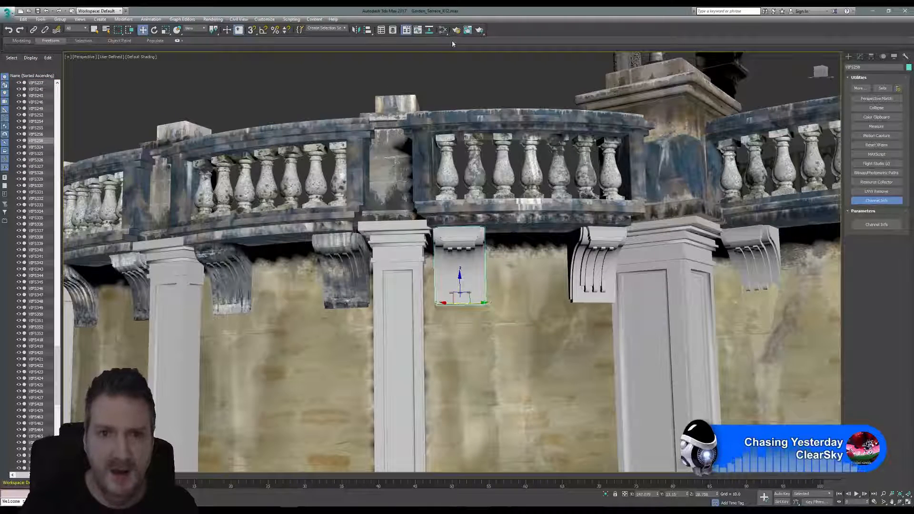
- Assign the material fed by the Map #76 bitmap to the selected bracket in the Slate Material Editor, then close the editor
left_click(441, 33)
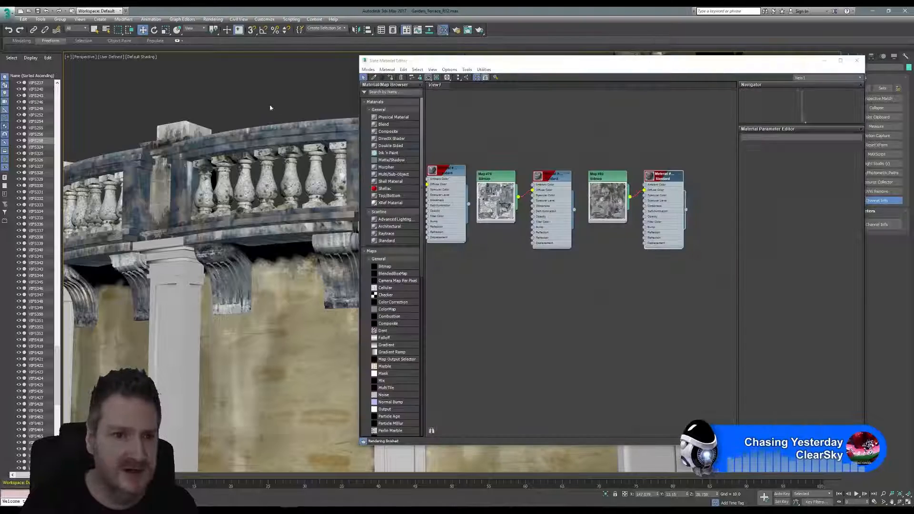
middle_click_drag(272, 107, 92, 106)
middle_click_drag(513, 255, 679, 268)
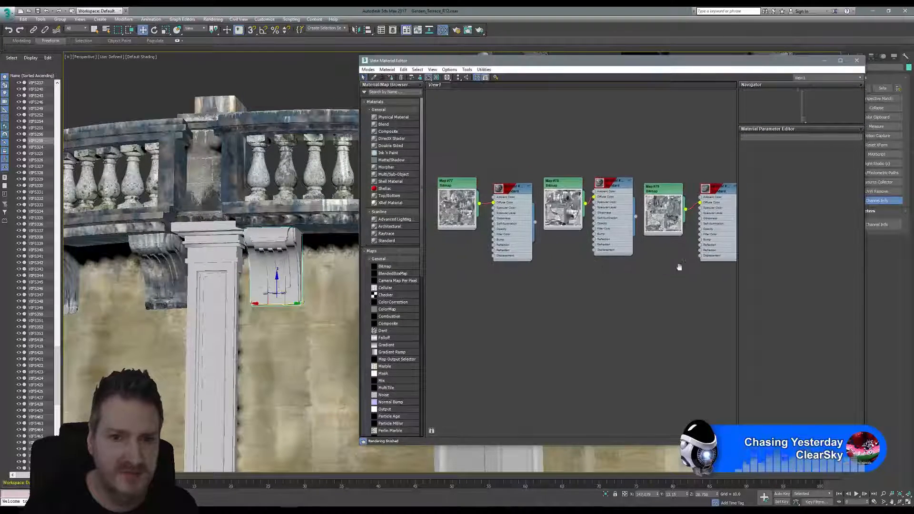
middle_click_drag(535, 282, 673, 284)
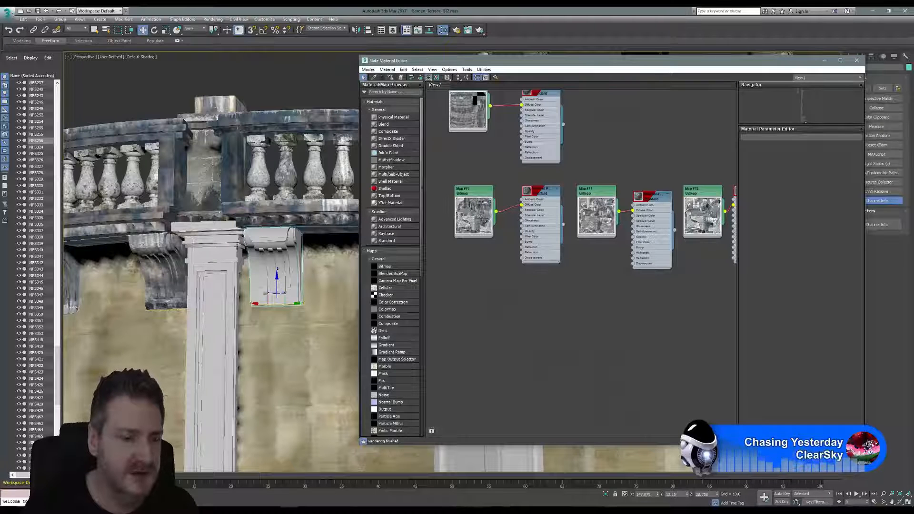
middle_click_drag(609, 298, 572, 299)
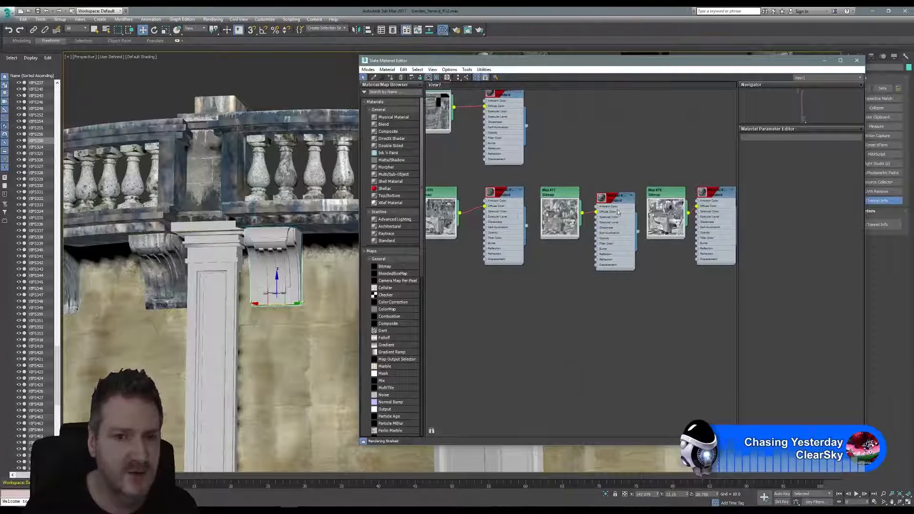
middle_click_drag(620, 317, 590, 315)
middle_click_drag(490, 301, 556, 308)
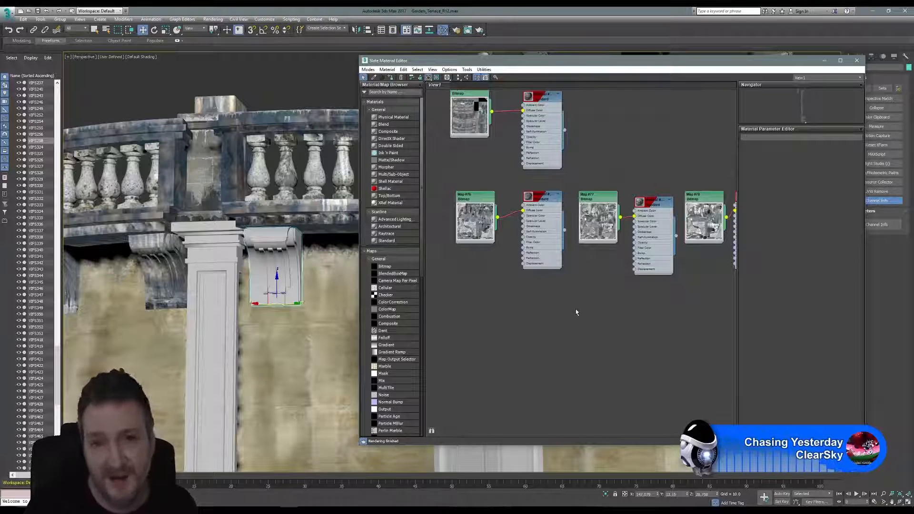
middle_click_drag(578, 310, 588, 318)
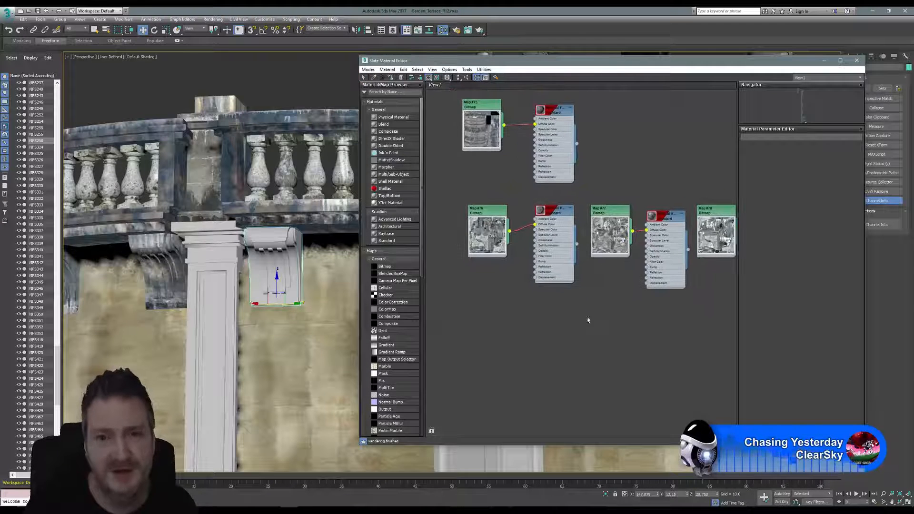
left_click(555, 214)
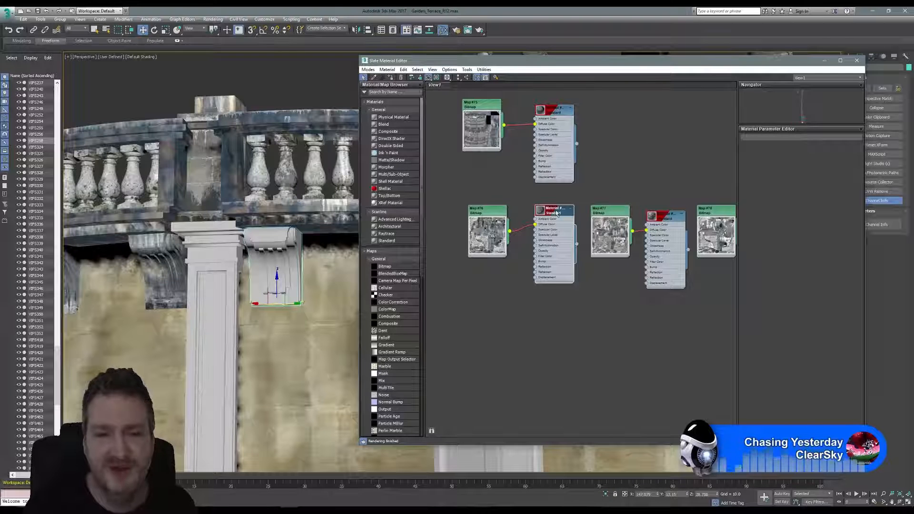
right_click(556, 212)
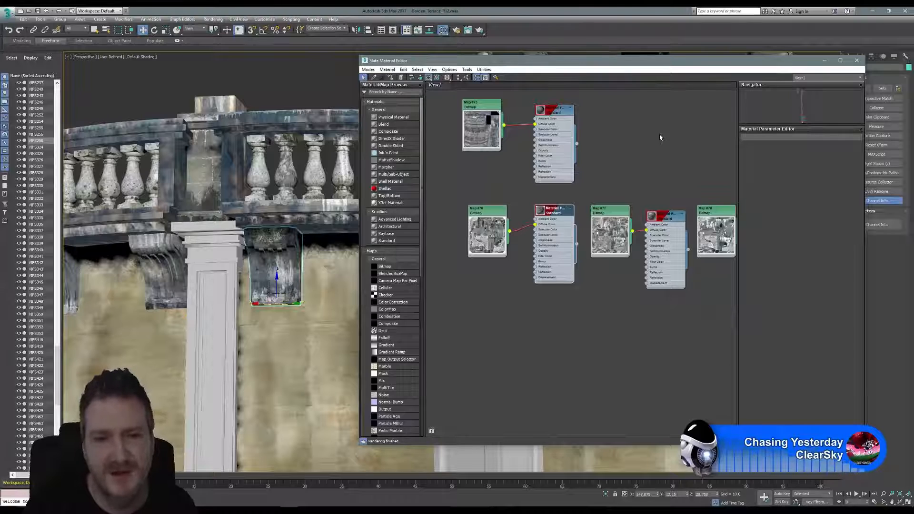
left_click(857, 63)
- Select the three pieces of the untextured bracket directly beside the corner pillar and isolate them
middle_click_drag(455, 208, 433, 203)
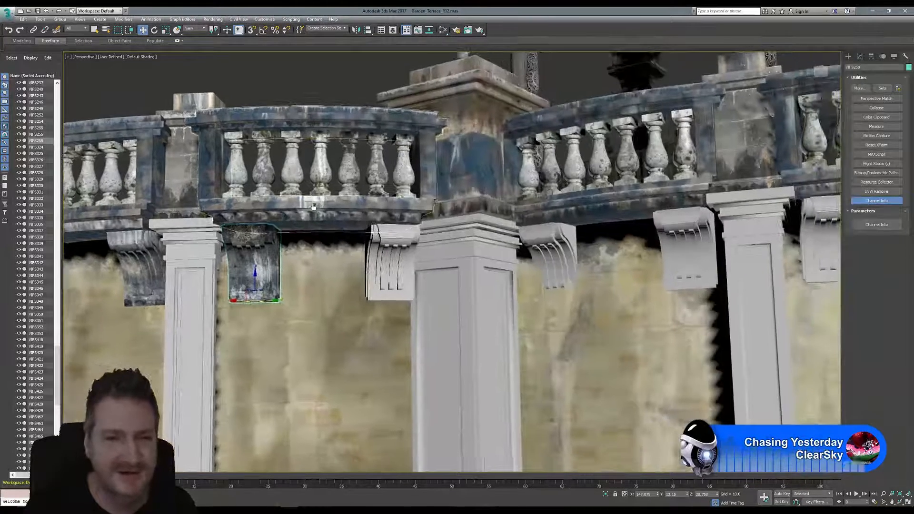
left_click(379, 248)
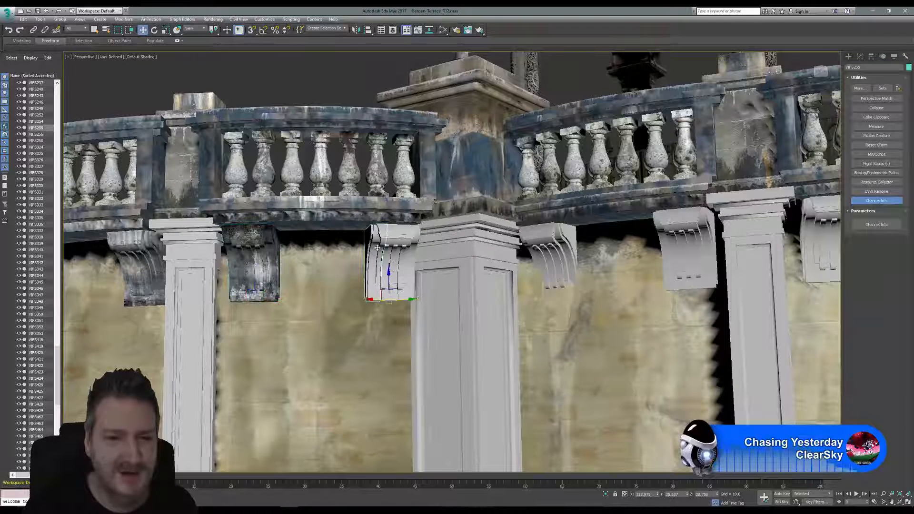
left_click(392, 239, "ctrl")
left_click(410, 238, "ctrl")
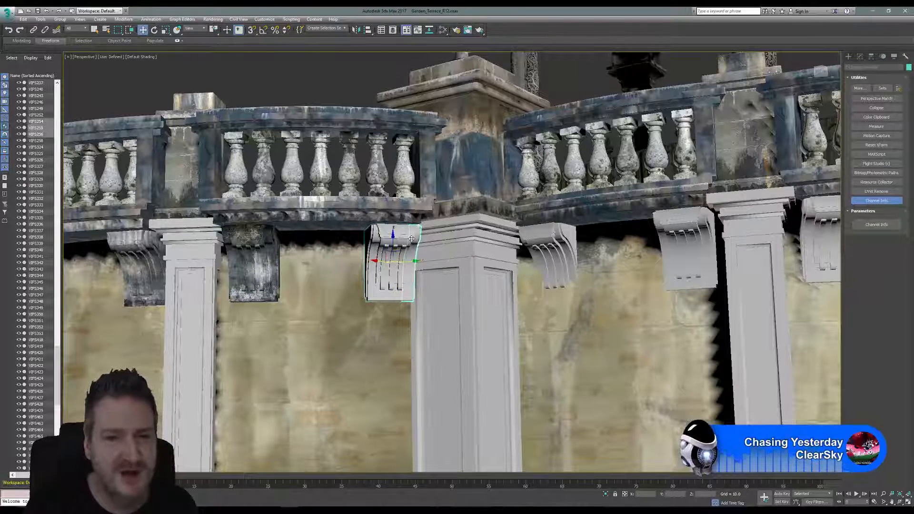
left_click(40, 19)
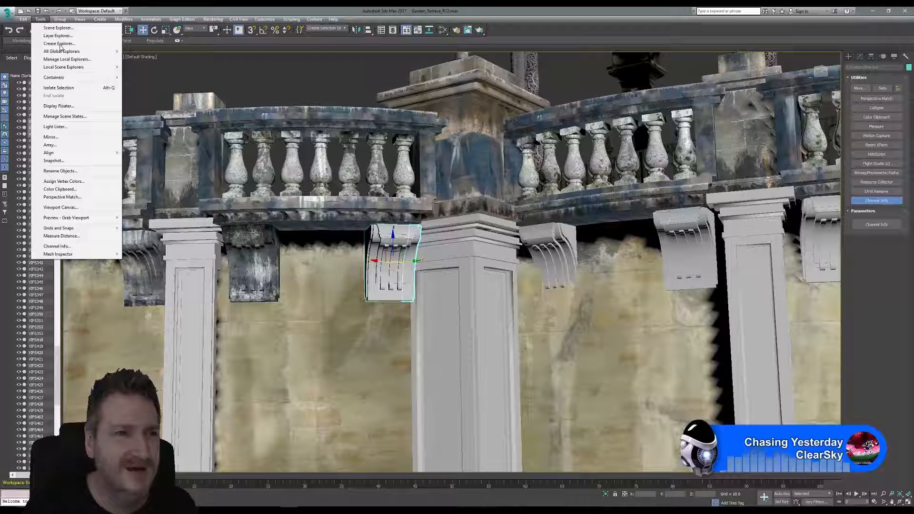
left_click(58, 88)
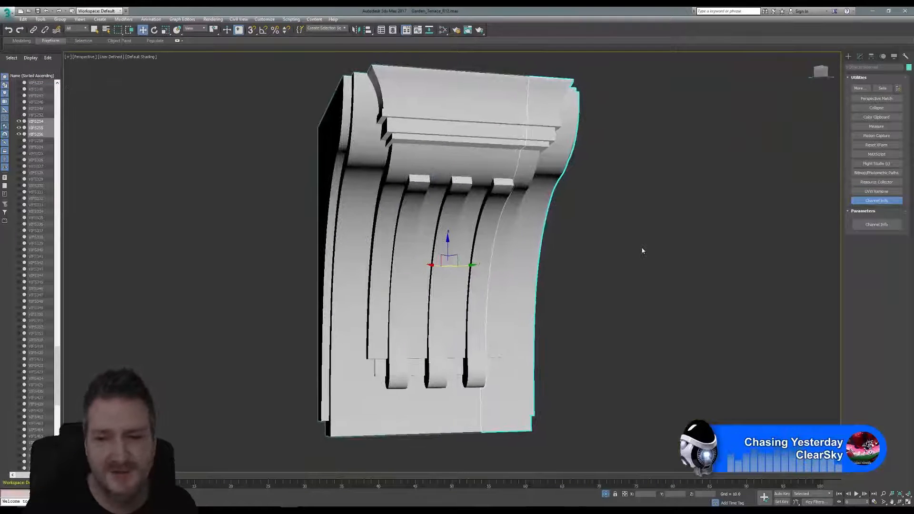
- Convert one outer side piece of the isolated corner-pillar bracket to Editable Poly
left_click(374, 152)
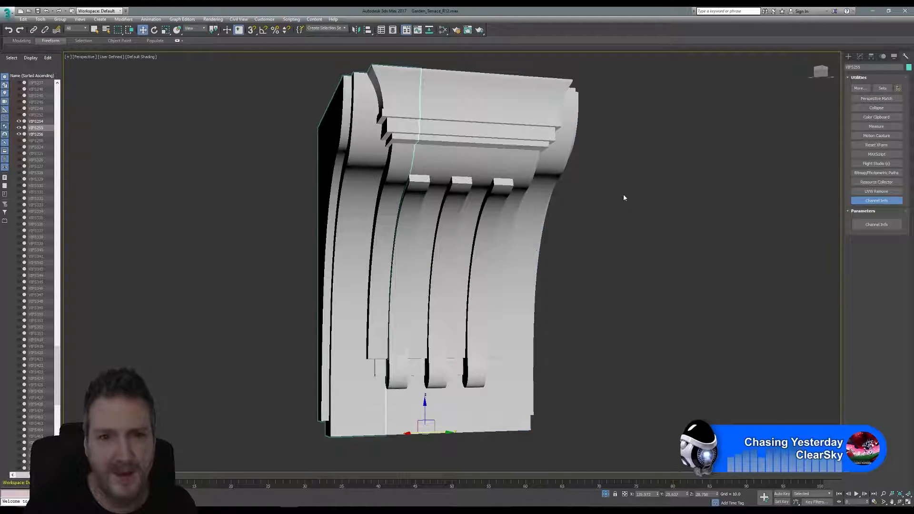
left_click(859, 57)
right_click(867, 191)
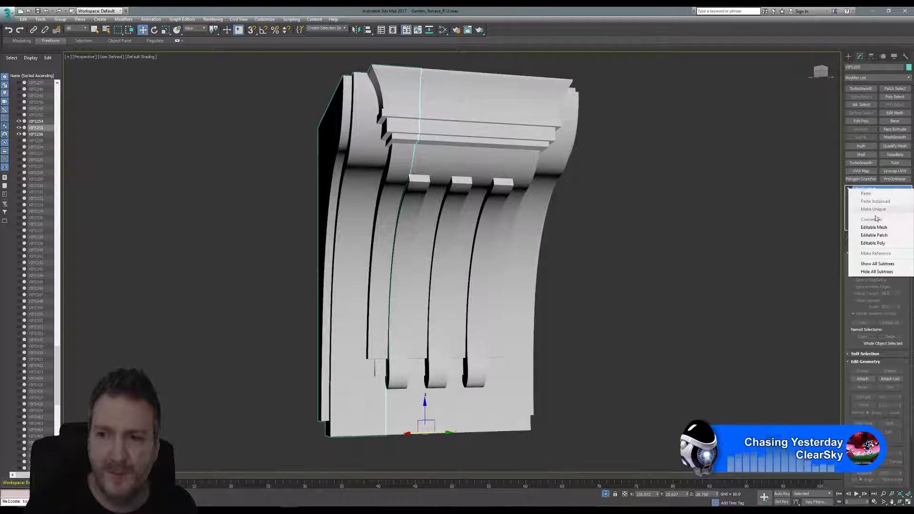
left_click(863, 241)
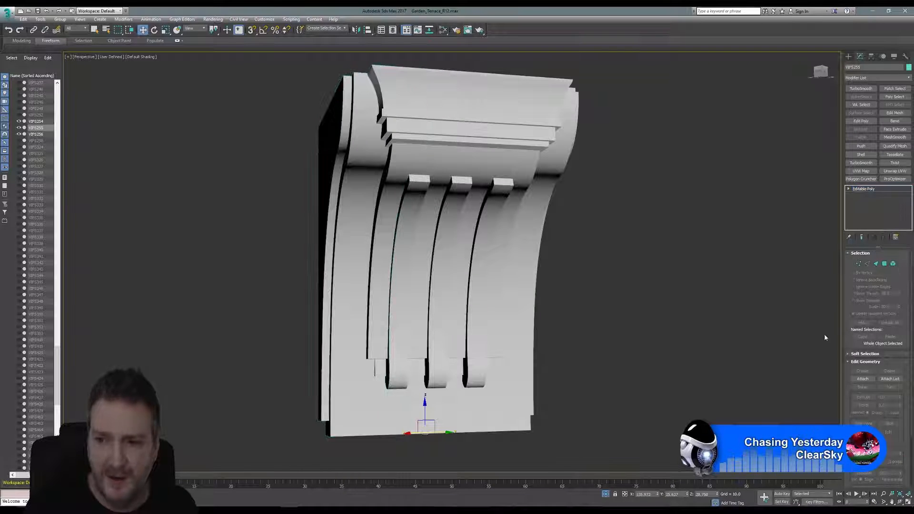
- Attach the corner-pillar bracket's middle and other side pieces with Match Material IDs to Material, and end the isolation
left_click(860, 400)
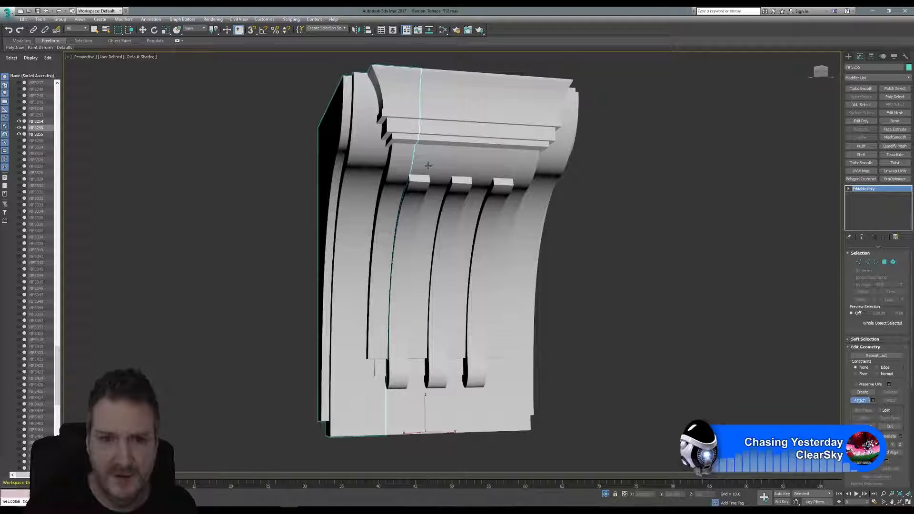
left_click(445, 116)
left_click(492, 252)
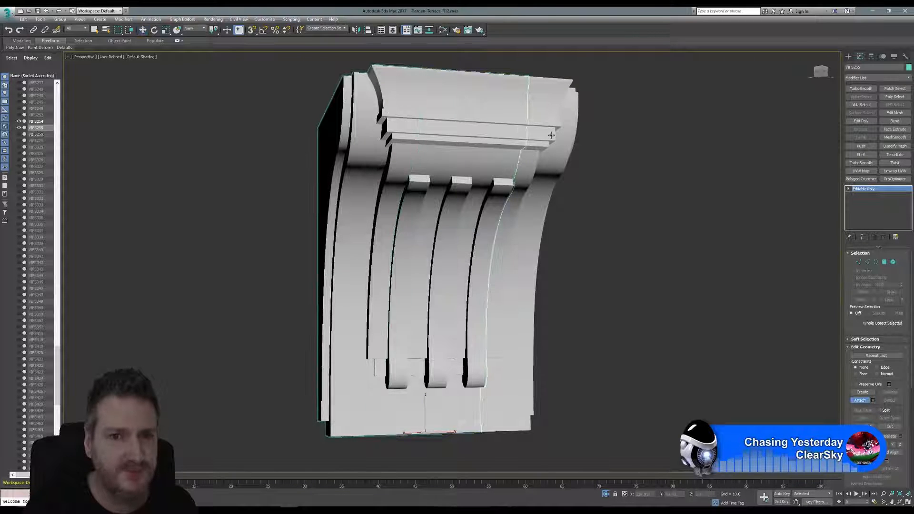
left_click(510, 229)
left_click(495, 251)
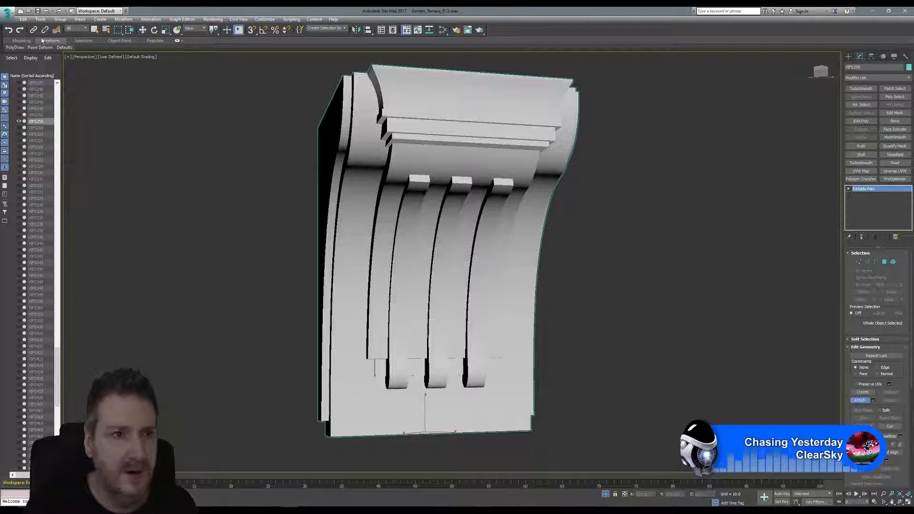
left_click(40, 19)
left_click(67, 92)
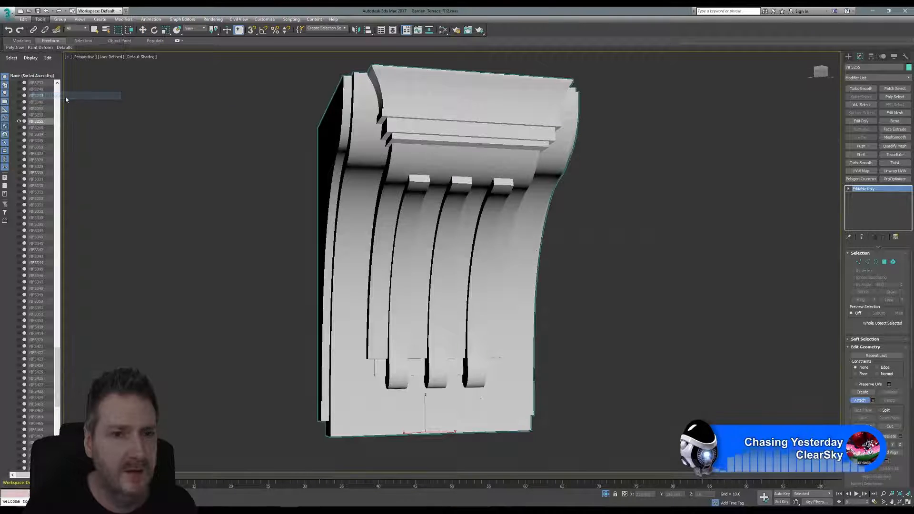
middle_click_drag(420, 172, 431, 161)
left_click(384, 193)
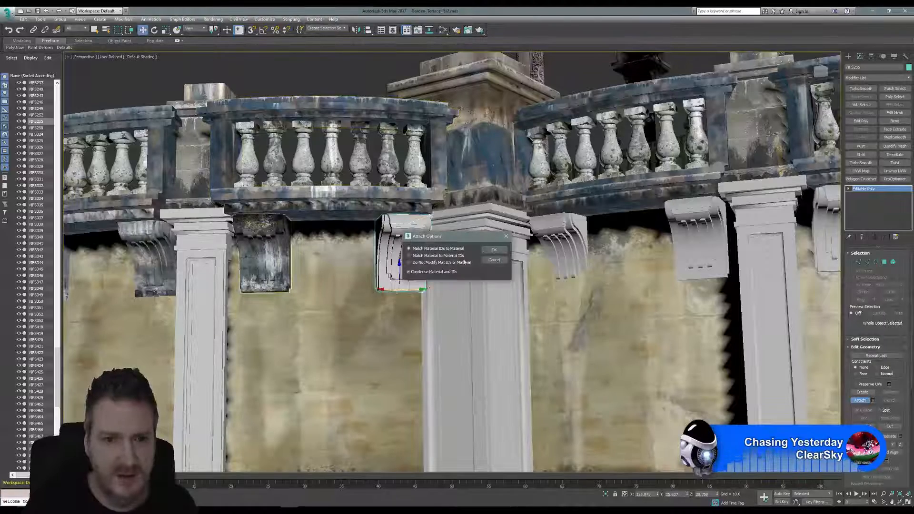
left_click(498, 261)
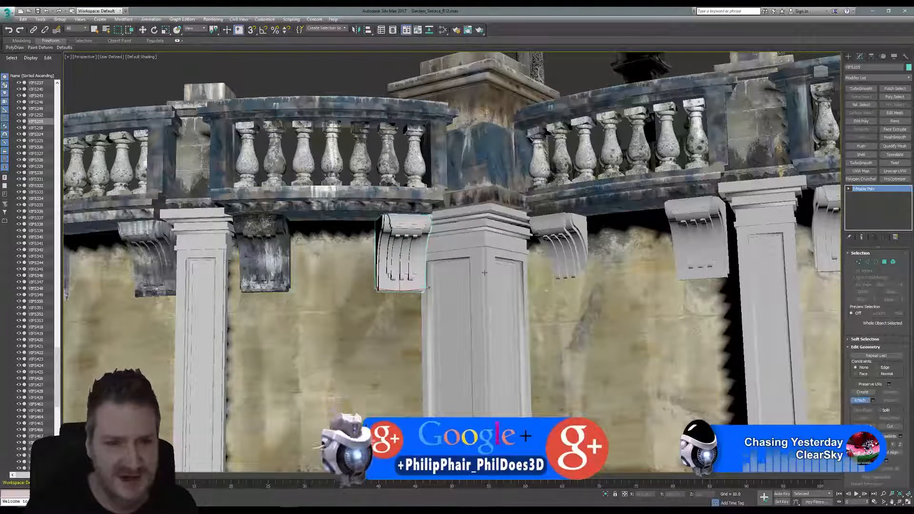
left_click(859, 400)
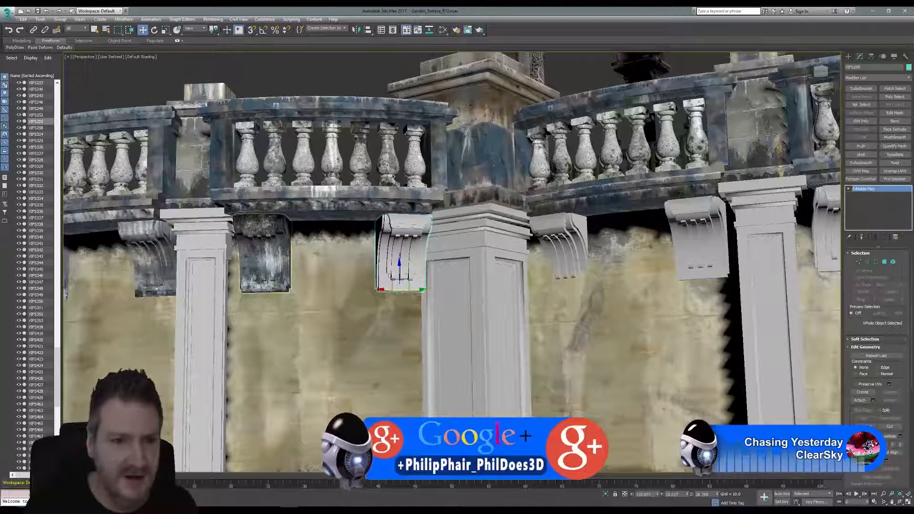
- Copy the map channel 1 UVs of the textured bracket in the same bay using Channel Info
left_click(266, 233)
left_click(904, 58)
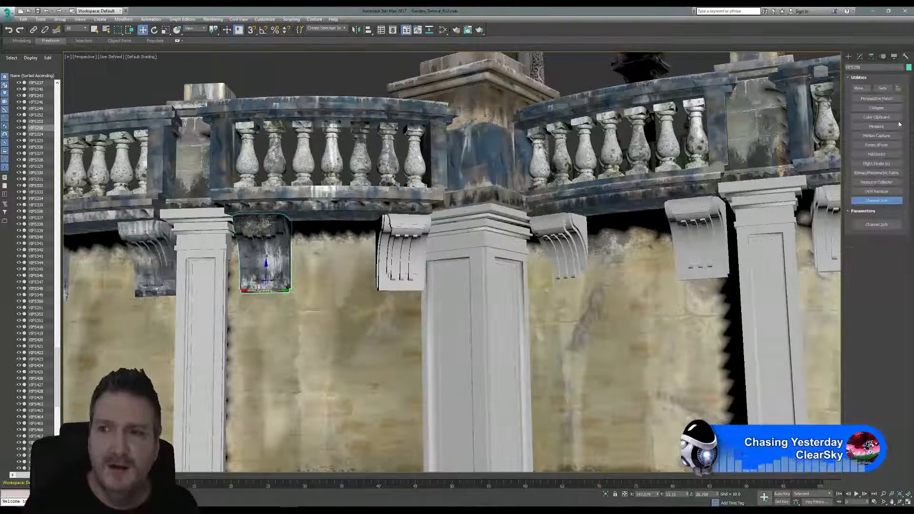
left_click(876, 200)
left_click(875, 225)
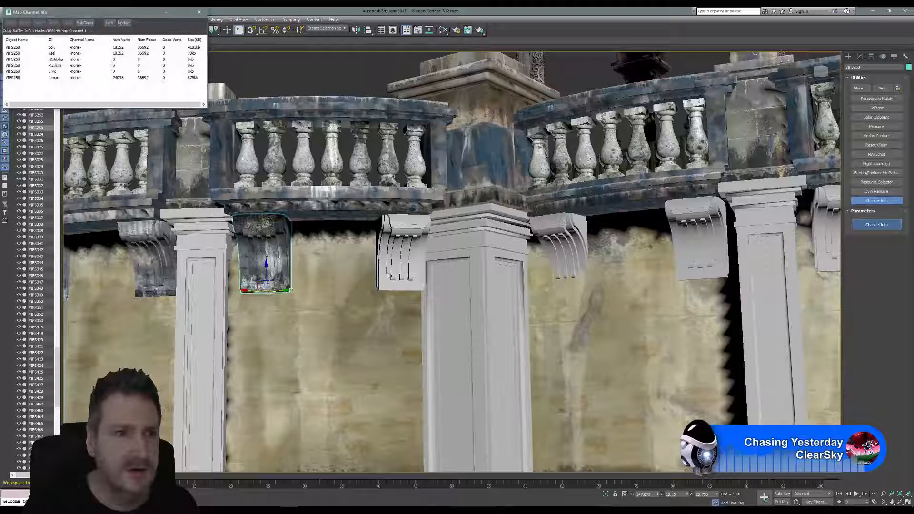
left_click(52, 78)
right_click(52, 78)
left_click(62, 81)
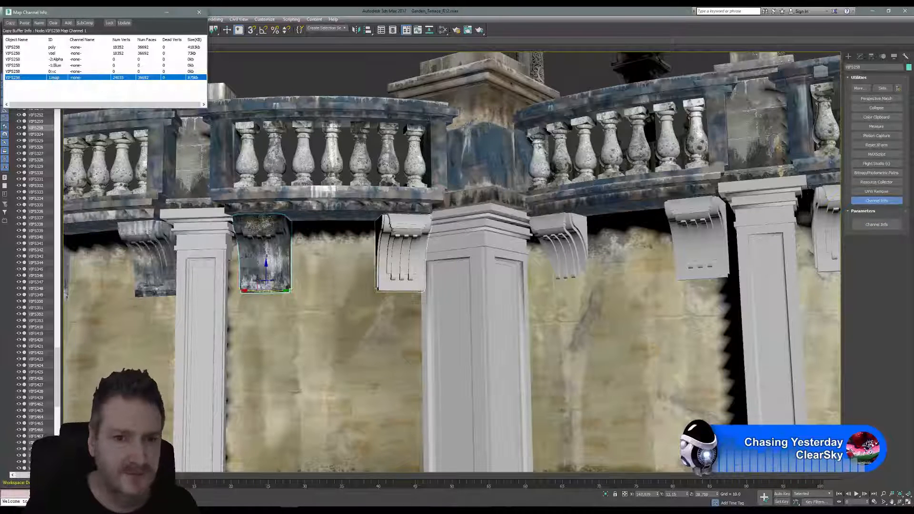
- Paste the copied UVs onto map channel 1 of the joined bracket beside the corner pillar and close the channel info
left_click(403, 252)
left_click(52, 76)
right_click(52, 76)
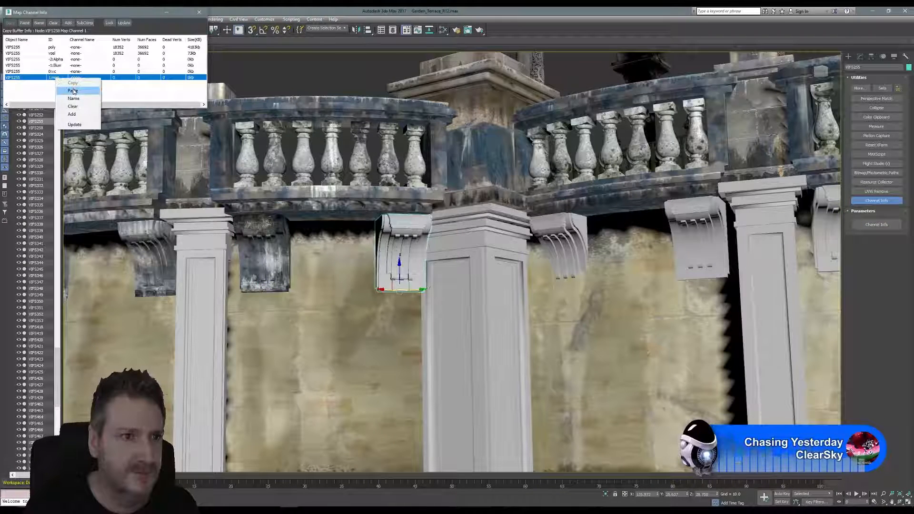
left_click(64, 88)
left_click(86, 49)
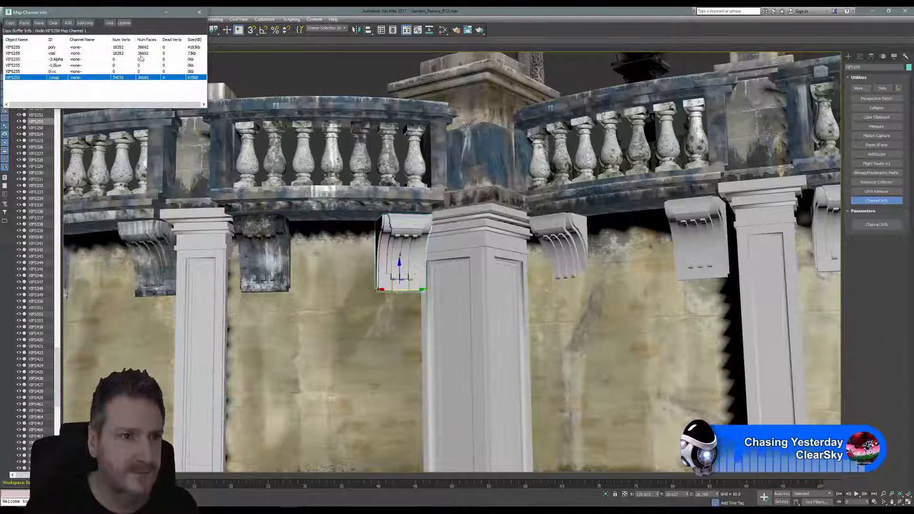
left_click(199, 12)
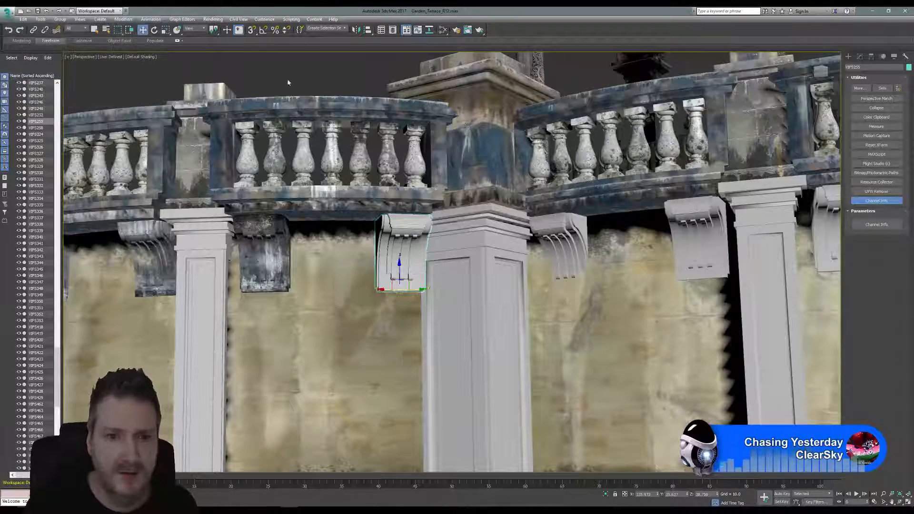
- Assign the Standard material fed by the Map #77 bitmap to the joined bracket beside the corner pillar, and close the material editor
middle_click_drag(542, 143, 435, 139)
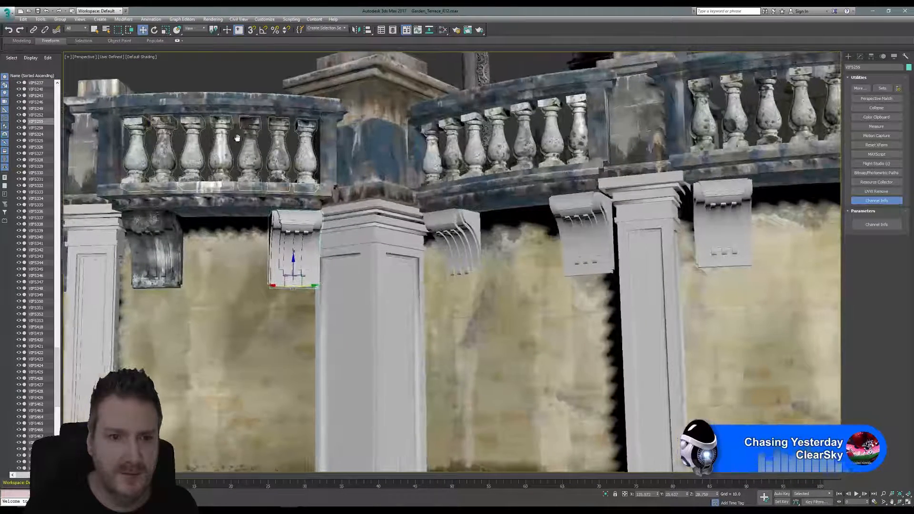
left_click(443, 30)
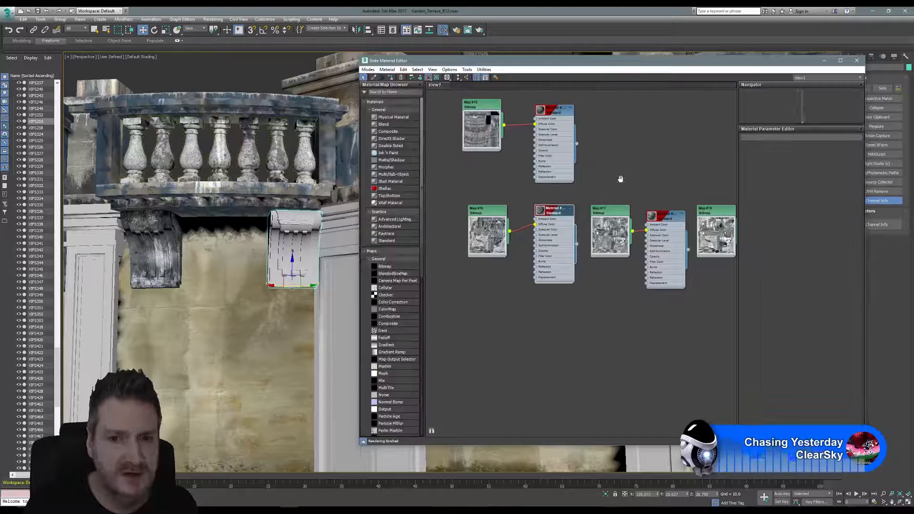
middle_click_drag(620, 179, 555, 163)
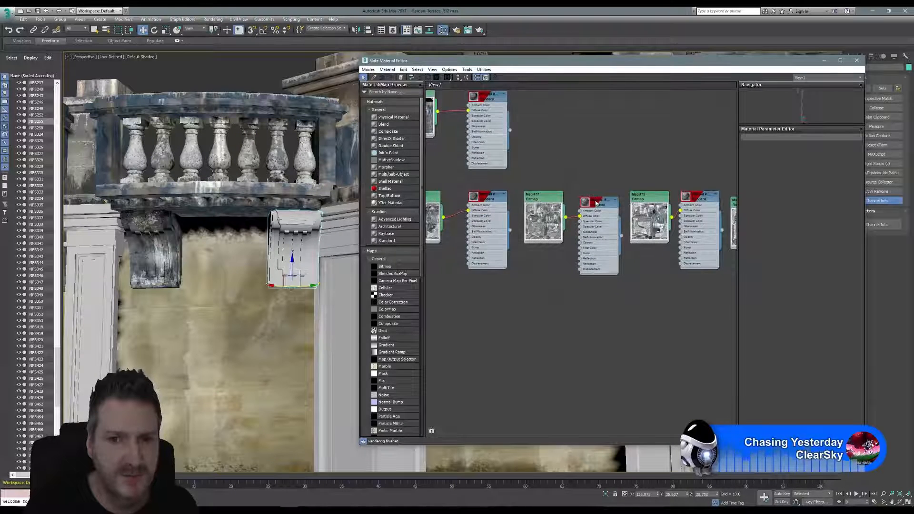
left_click(596, 203)
right_click(601, 202)
left_click(629, 213)
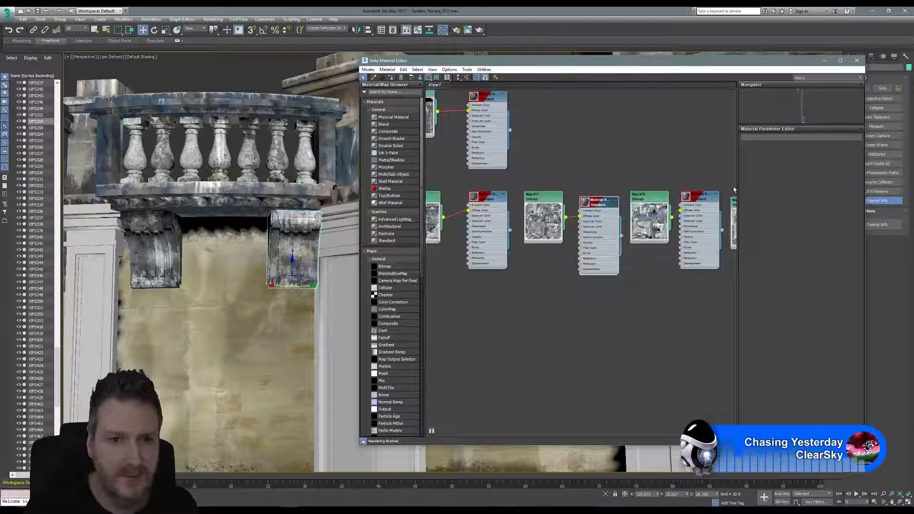
left_click(857, 60)
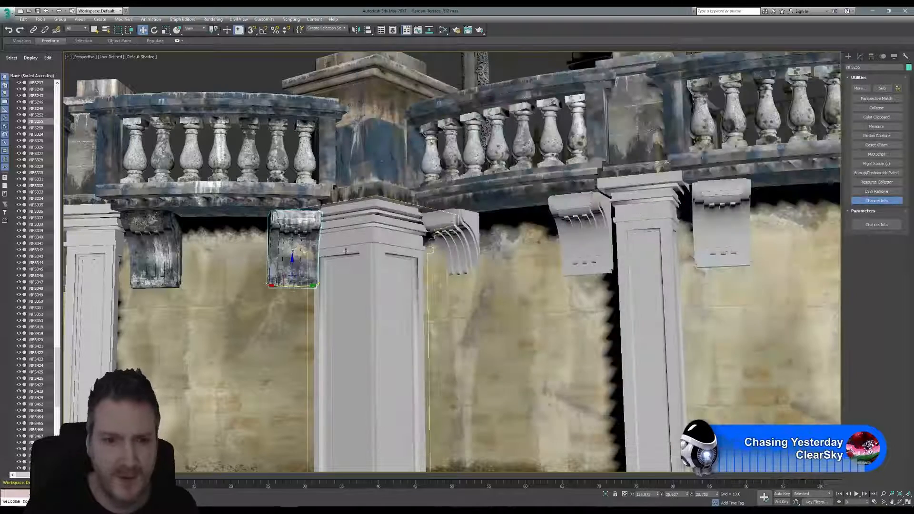
- Examine the whole terrace from several angles, including the staircase, statues, fountain edge, balustrades and the brackets along the outer wall
middle_click_drag(348, 235, 310, 237)
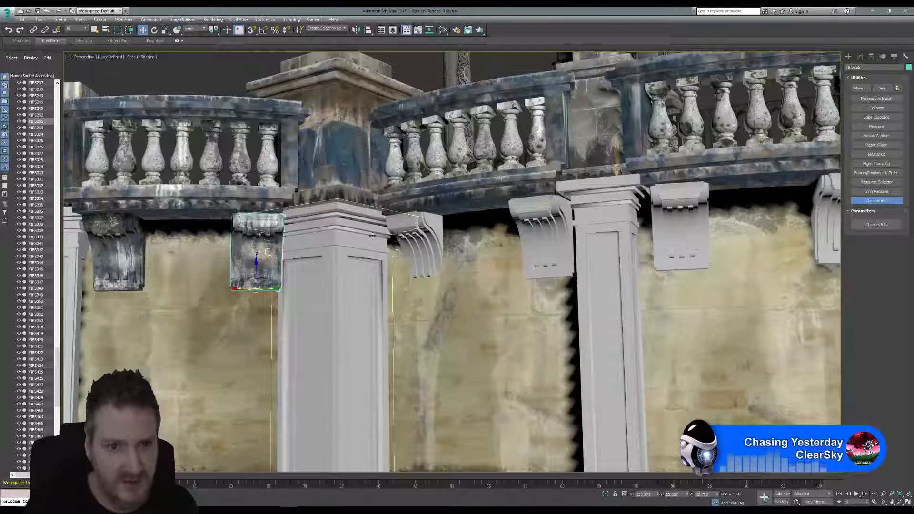
scroll(376, 275, "down", 5)
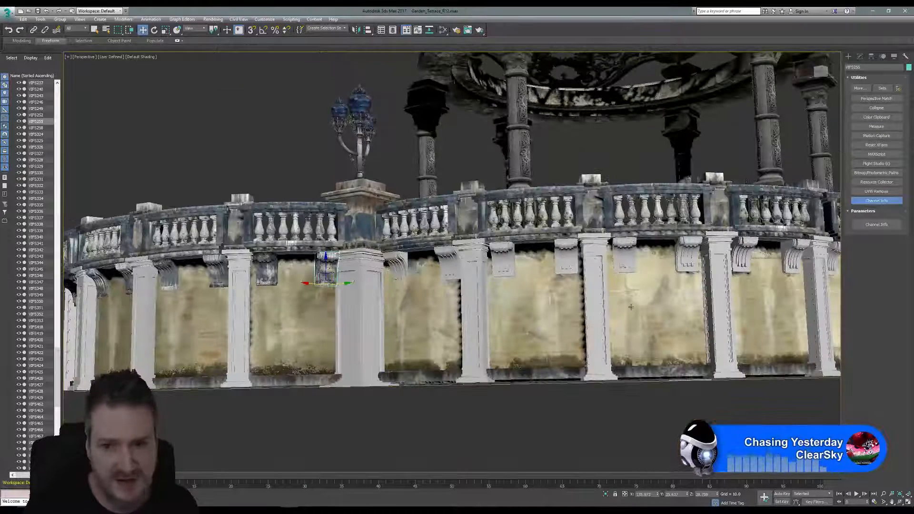
left_click(900, 502)
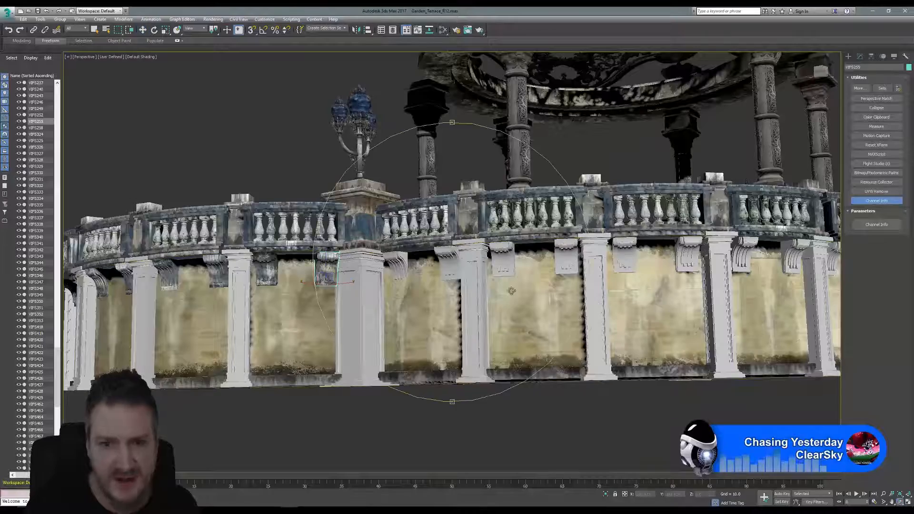
left_click_drag(445, 233, 447, 306)
middle_click_drag(447, 306, 442, 363)
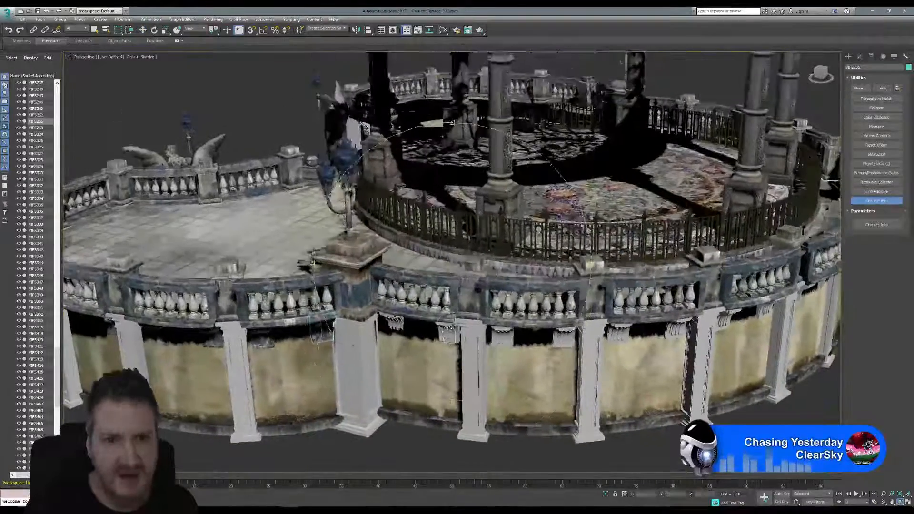
scroll(429, 341, "down", 3)
left_click_drag(408, 322, 482, 327)
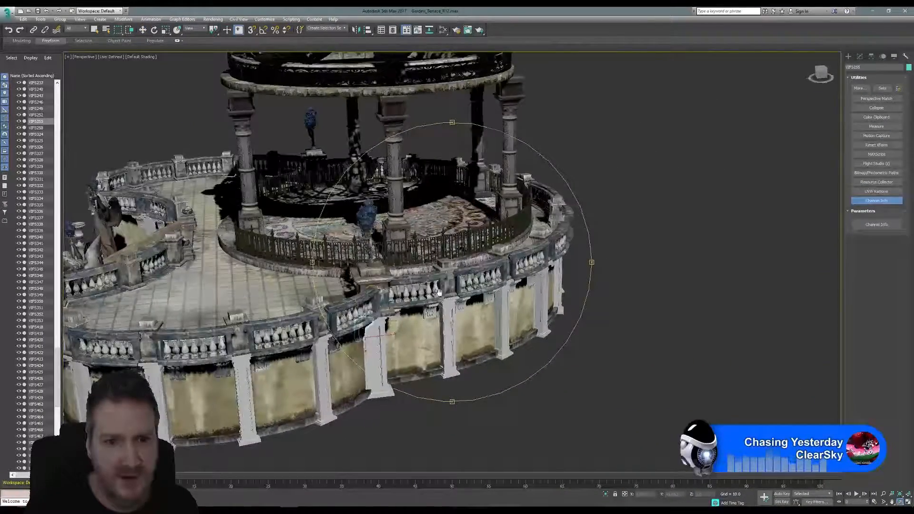
left_click_drag(345, 288, 388, 289)
middle_click_drag(387, 288, 590, 275)
left_click_drag(407, 275, 423, 273)
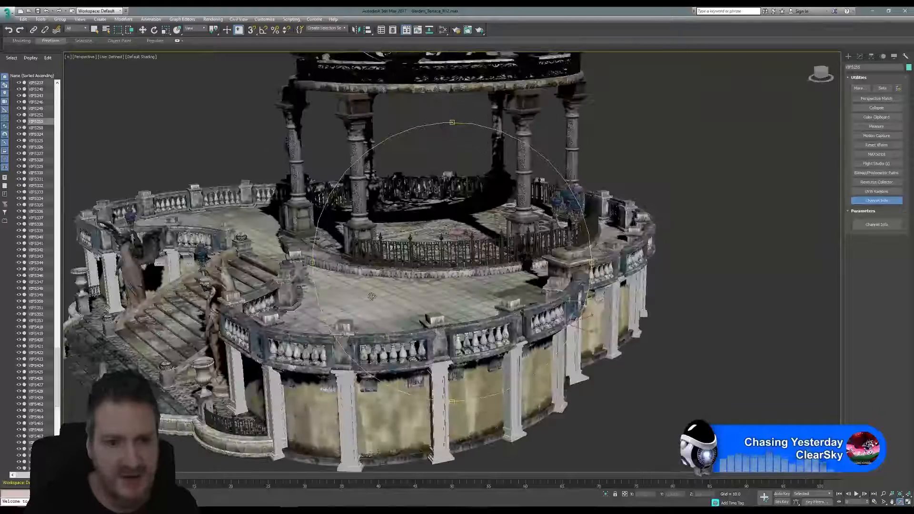
left_click_drag(371, 296, 505, 259)
scroll(386, 371, "up", 3)
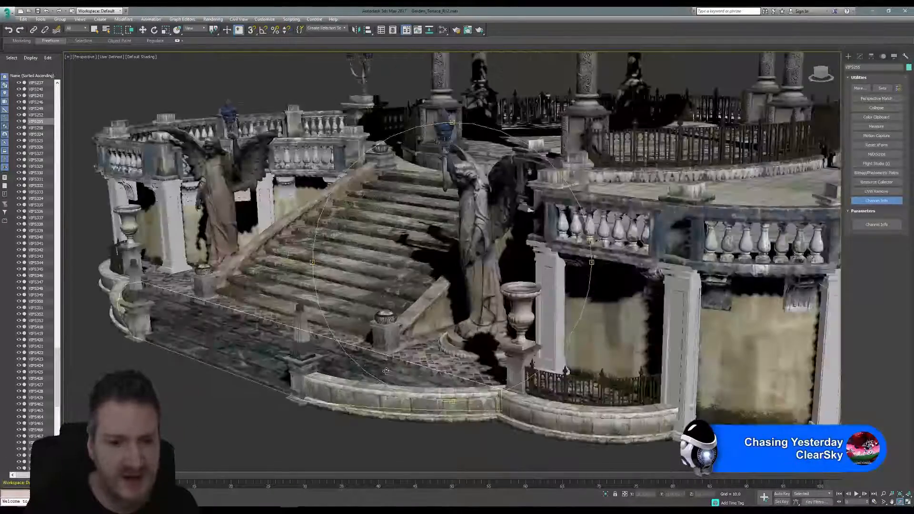
scroll(386, 371, "up", 6)
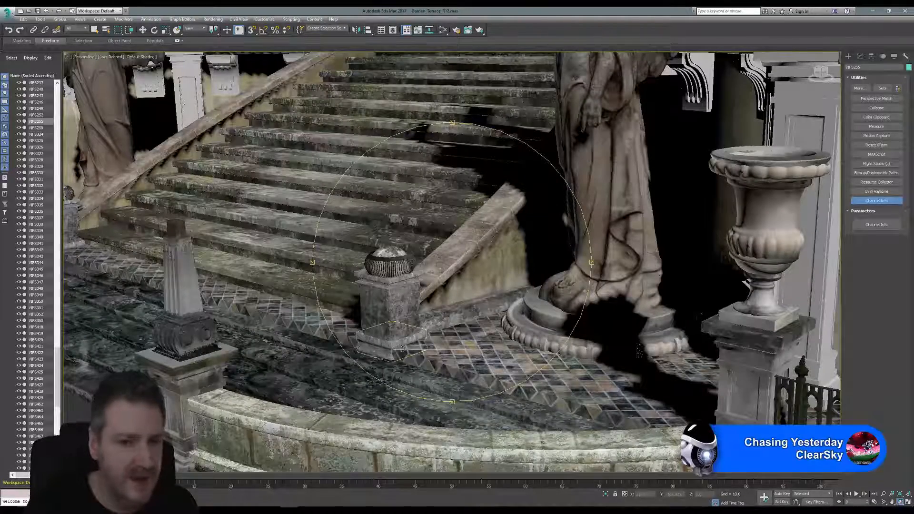
left_click_drag(403, 346, 581, 357)
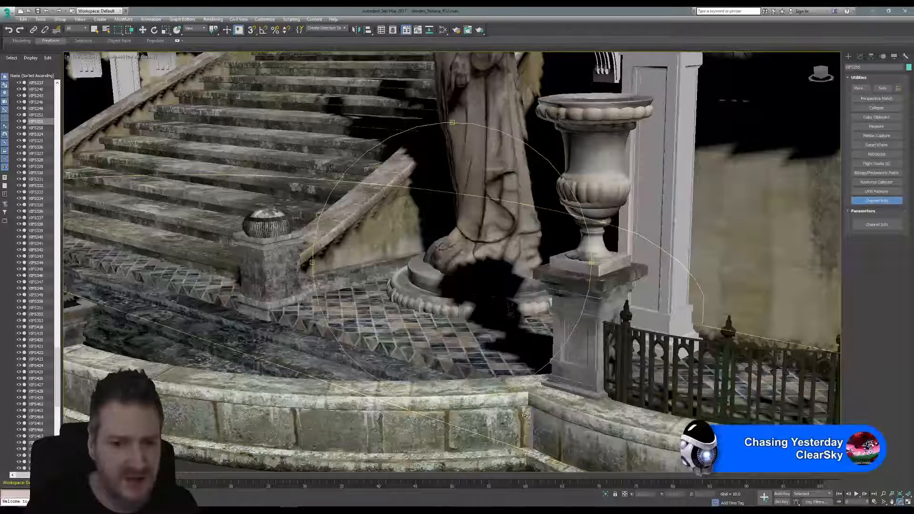
scroll(500, 418, "down", 6)
middle_click_drag(381, 285, 326, 340)
scroll(434, 285, "down", 3)
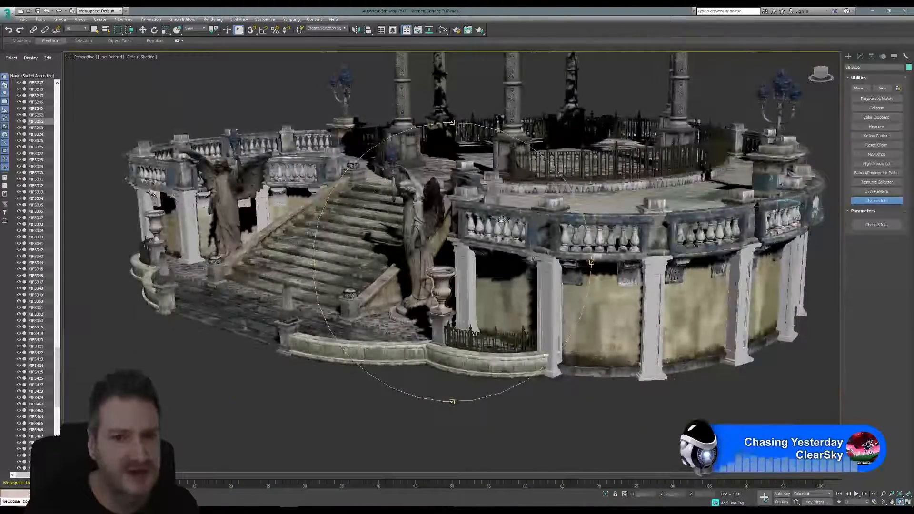
middle_click_drag(502, 219, 396, 317)
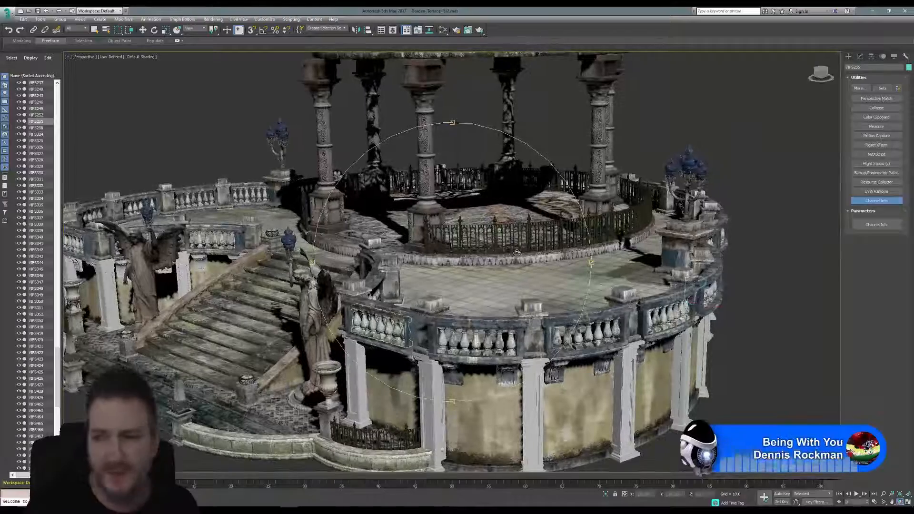
middle_click_drag(512, 272, 328, 286, "alt")
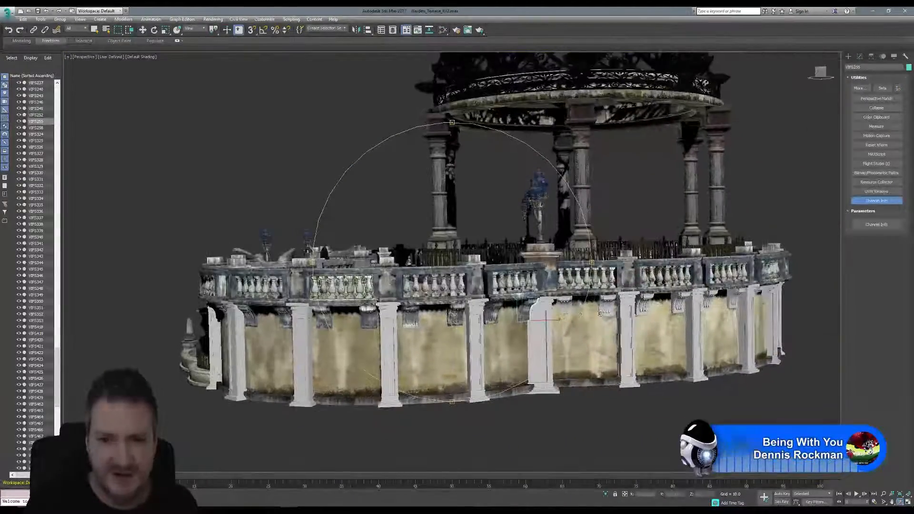
- Select the three pieces of the untextured bracket on the other side of the corner pillar and isolate them
scroll(577, 307, "up", 5)
scroll(570, 308, "up", 2)
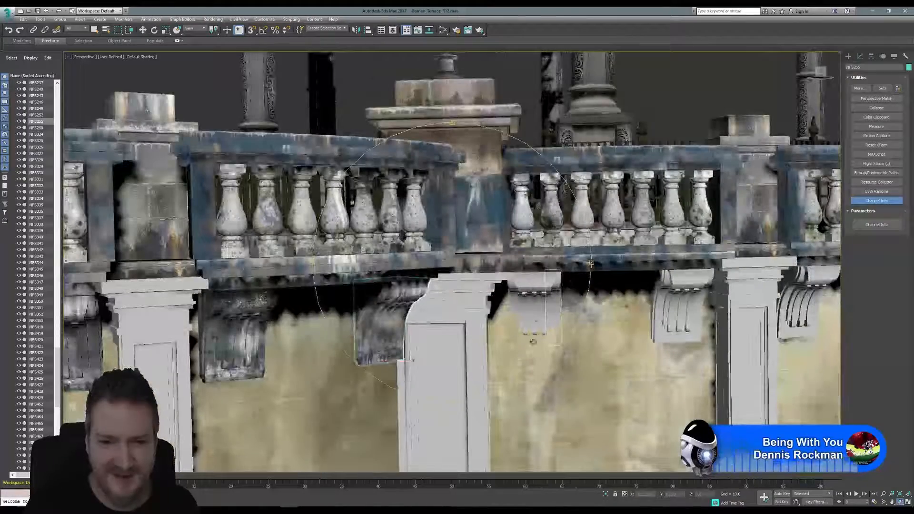
middle_click_drag(487, 254, 344, 241)
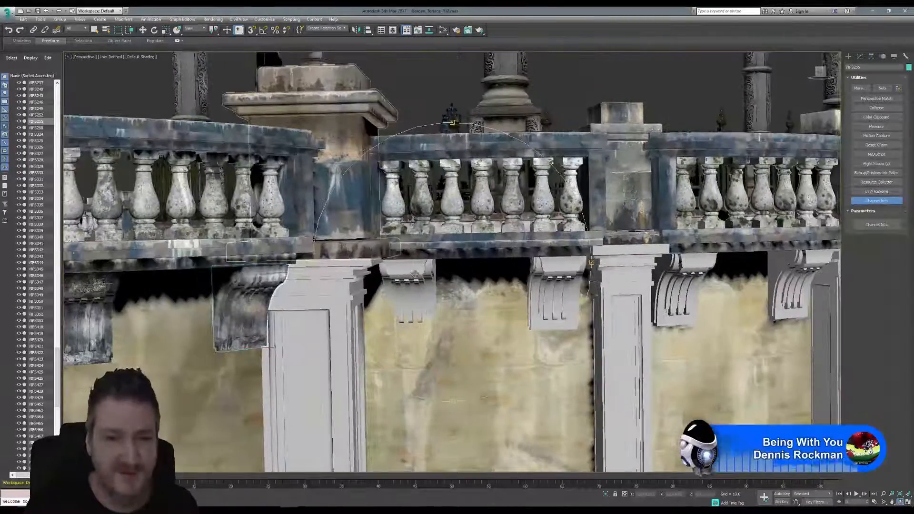
left_click_drag(415, 274, 407, 277)
middle_click_drag(407, 276, 390, 265)
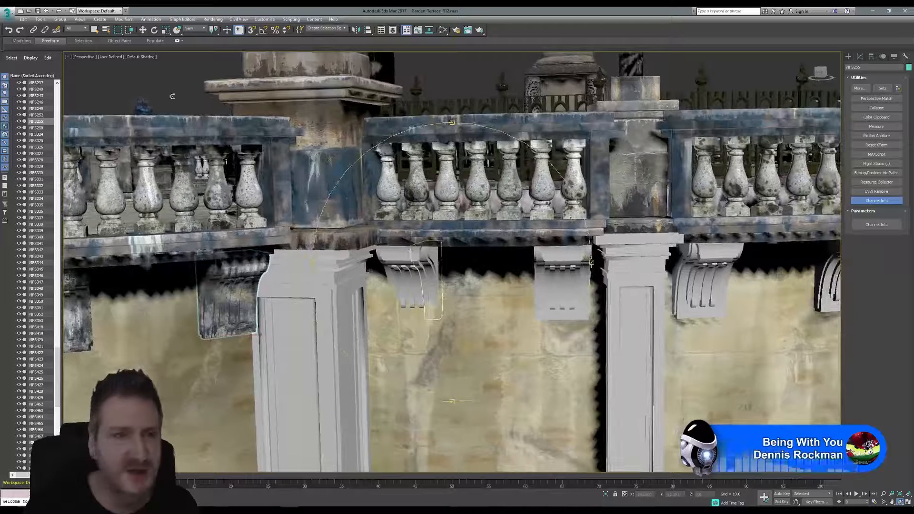
left_click(98, 31)
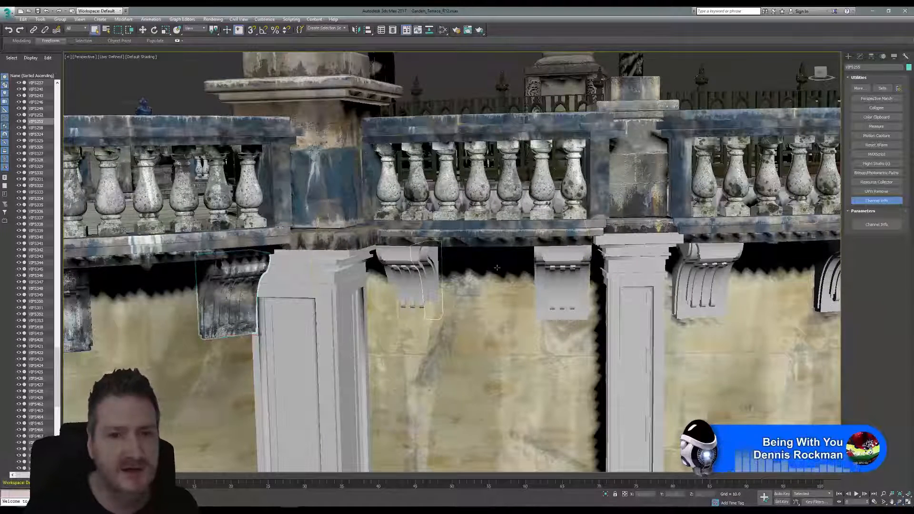
left_click(410, 259)
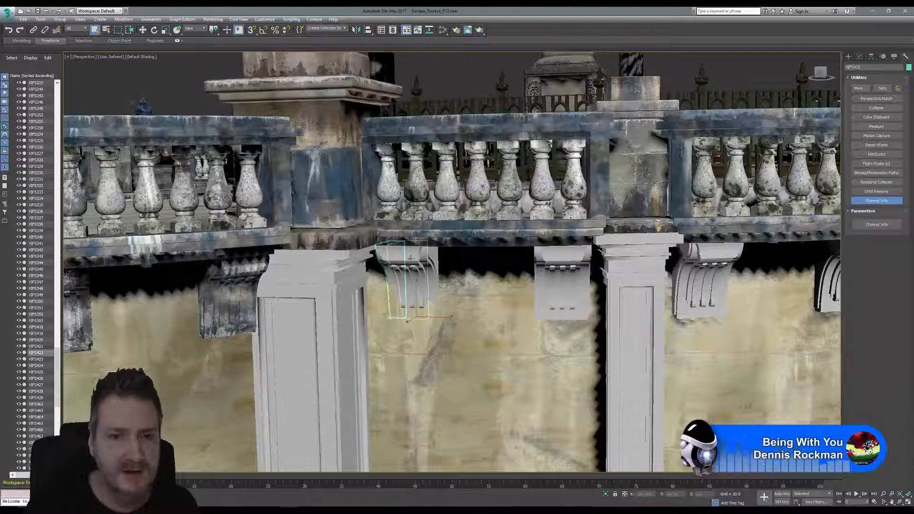
left_click_drag(410, 258, 429, 261)
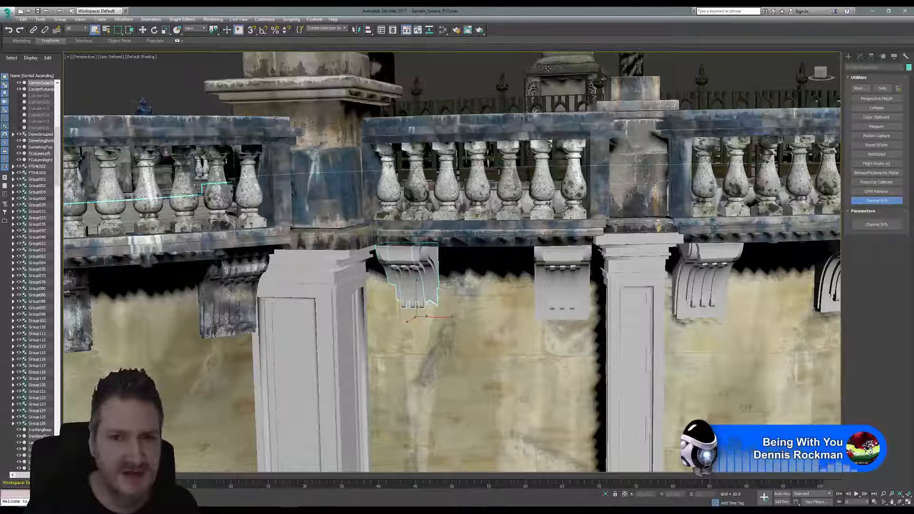
left_click(474, 78)
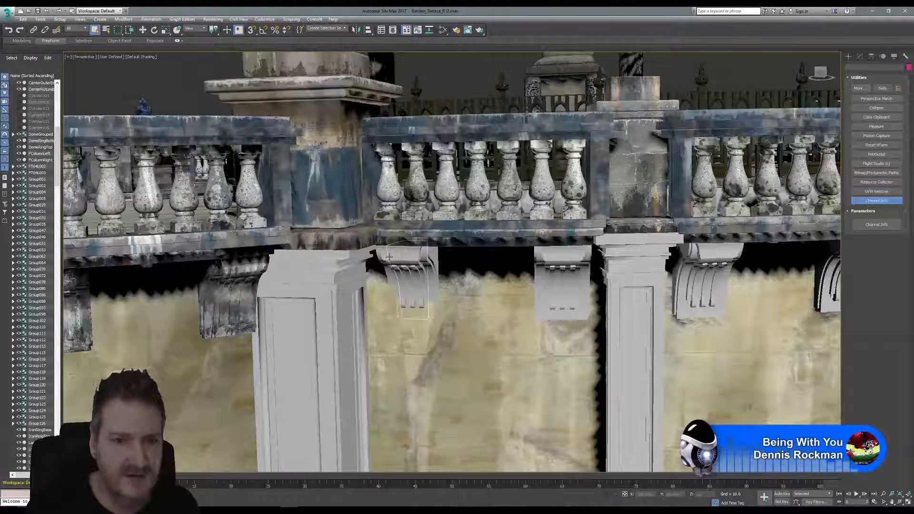
left_click(409, 257)
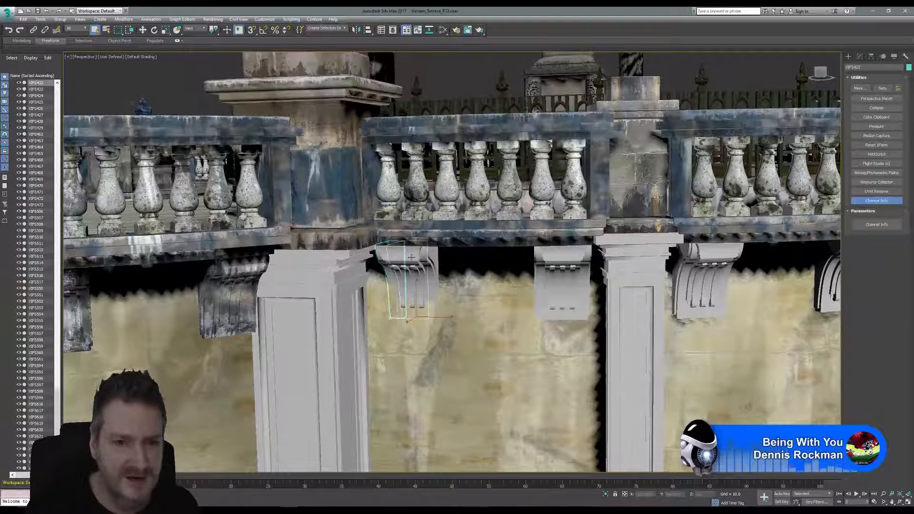
left_click(411, 257, "ctrl")
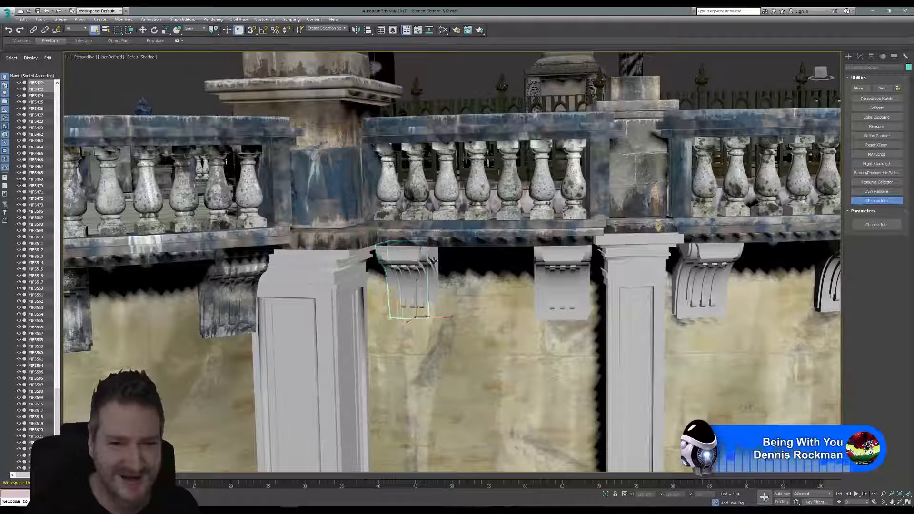
left_click(432, 261, "ctrl")
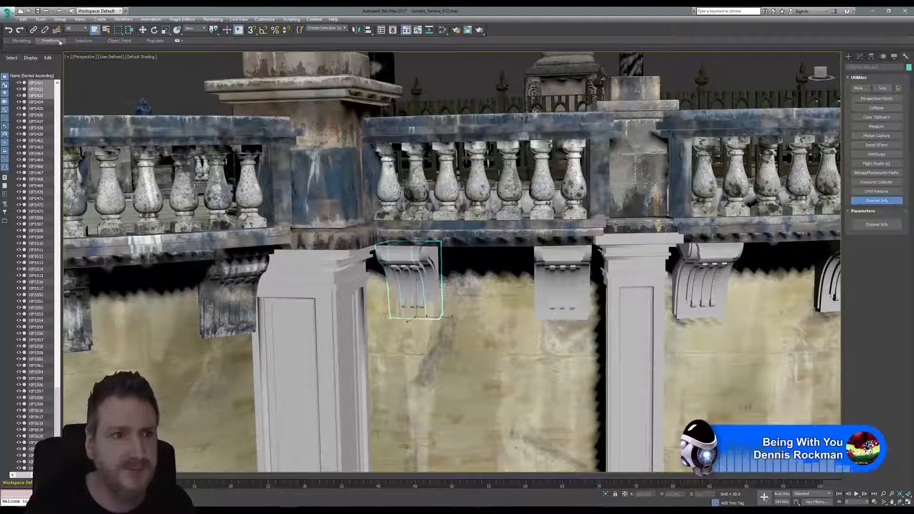
left_click(40, 19)
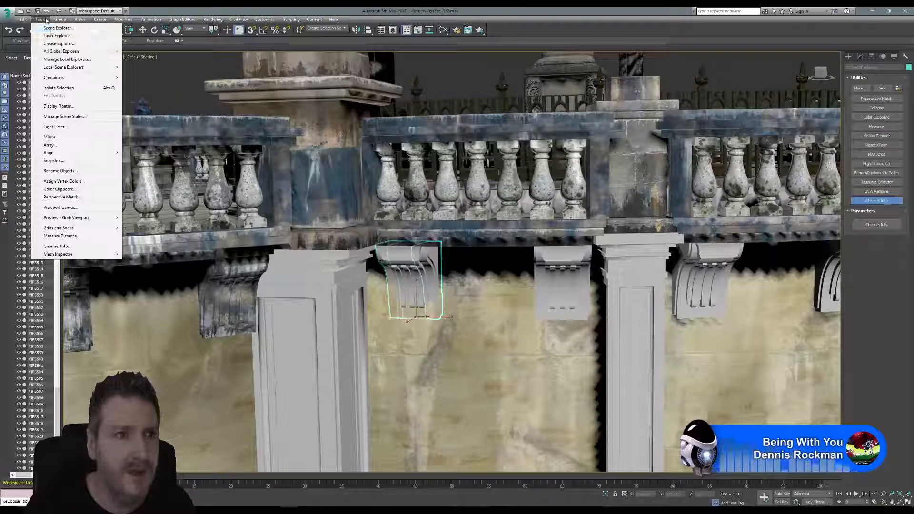
left_click(65, 87)
key("super")
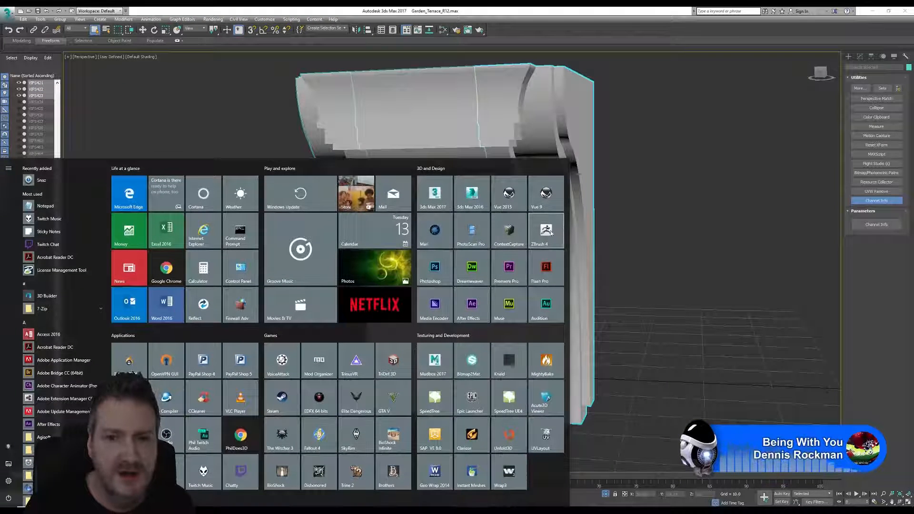
left_click(611, 27)
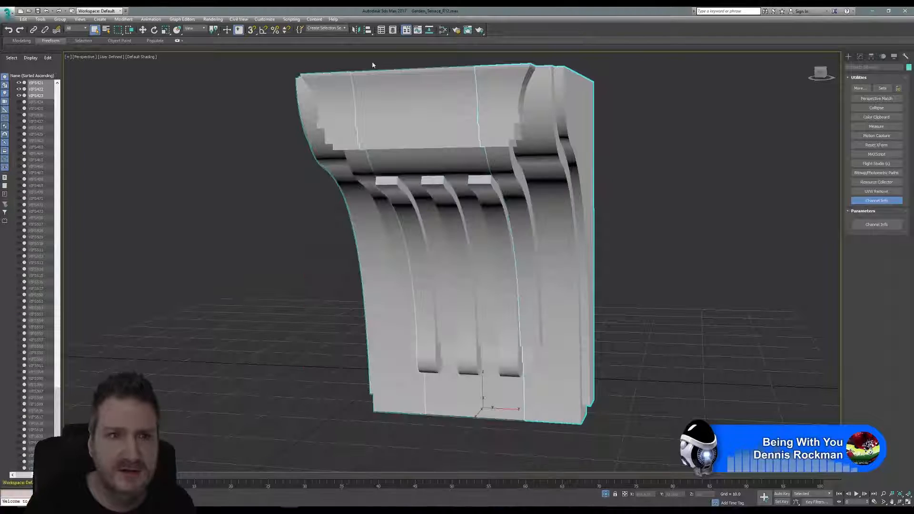
- Attach the middle piece of the isolated bracket to its outer side piece, matching material IDs to material
left_click(861, 56)
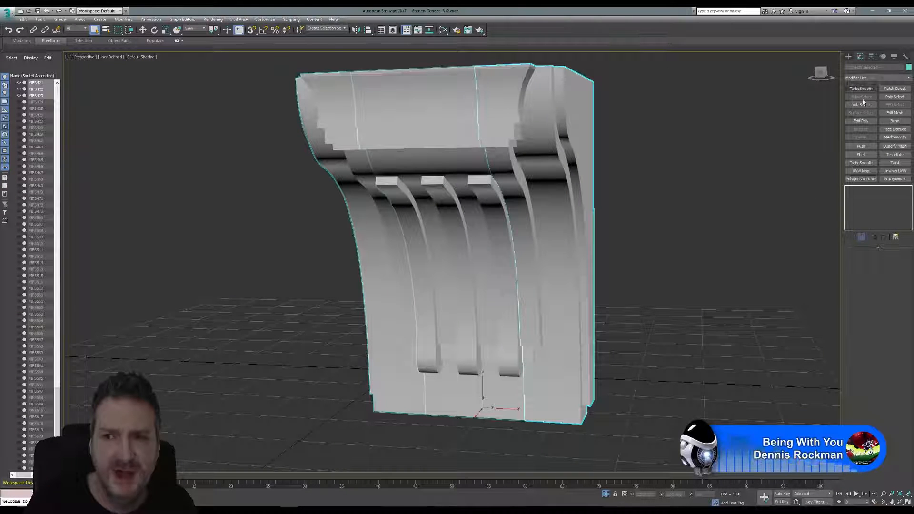
left_click(657, 180)
left_click(323, 123)
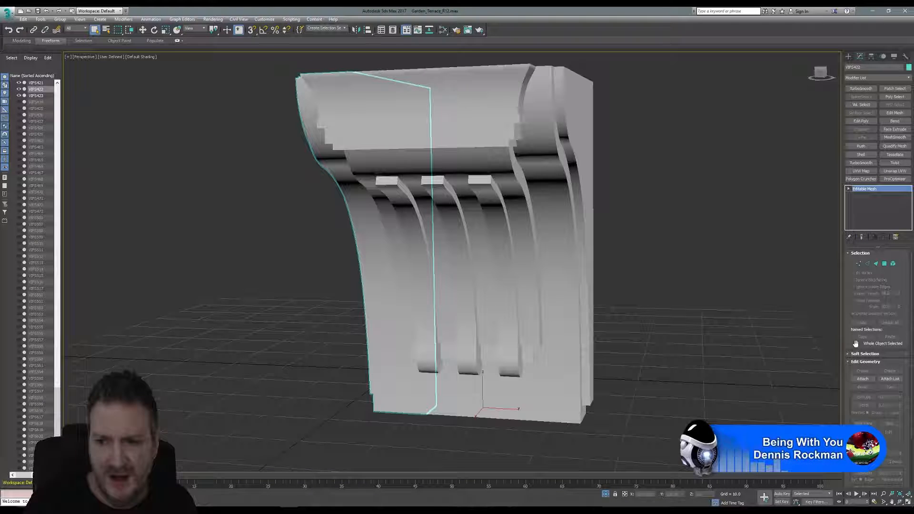
left_click(863, 379)
left_click(434, 137)
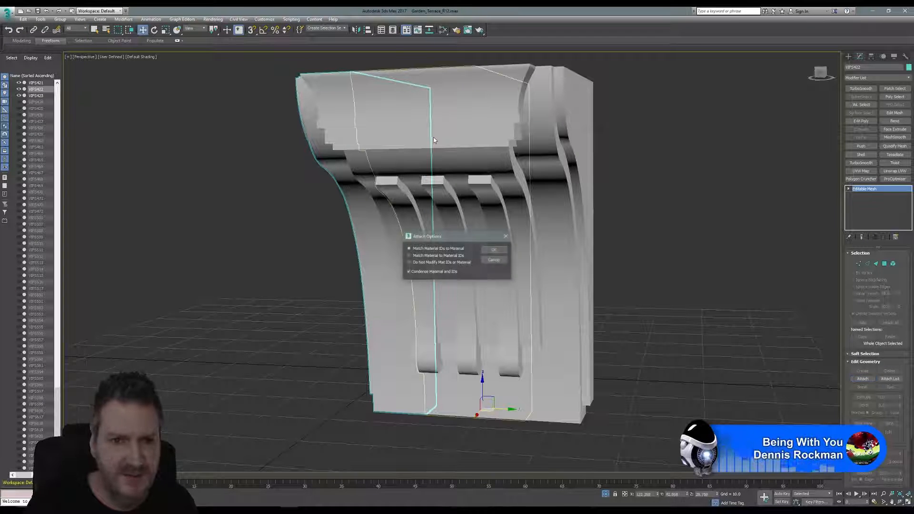
left_click(498, 250)
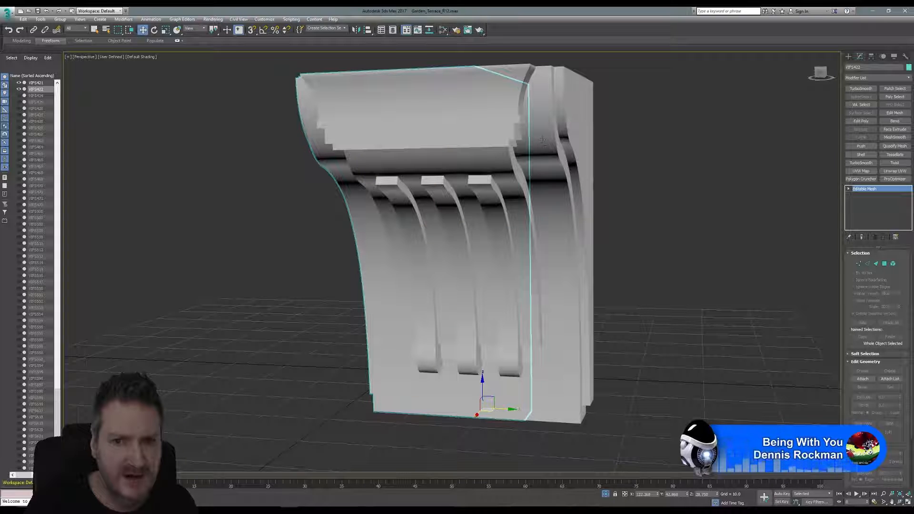
- Attach the remaining side piece to the partly joined bracket, matching material IDs to material, and end the isolation
left_click(547, 228)
left_click(642, 239)
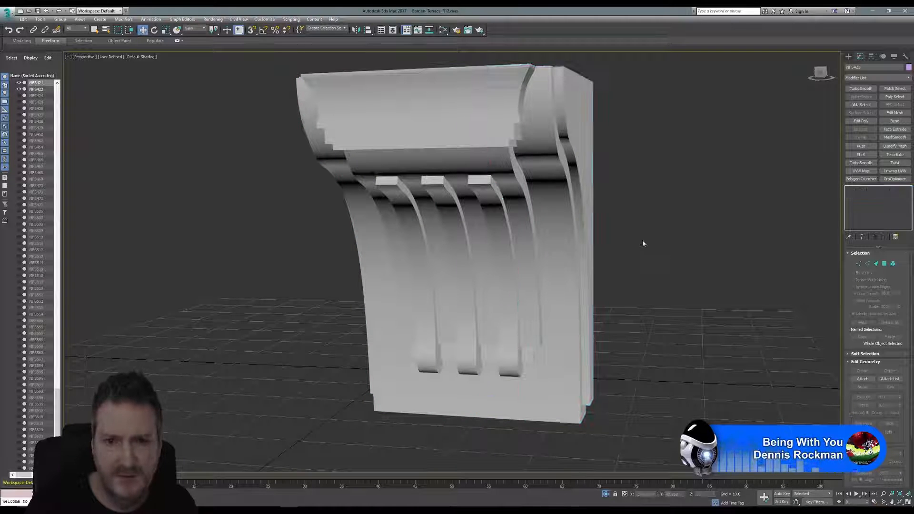
left_click(431, 137)
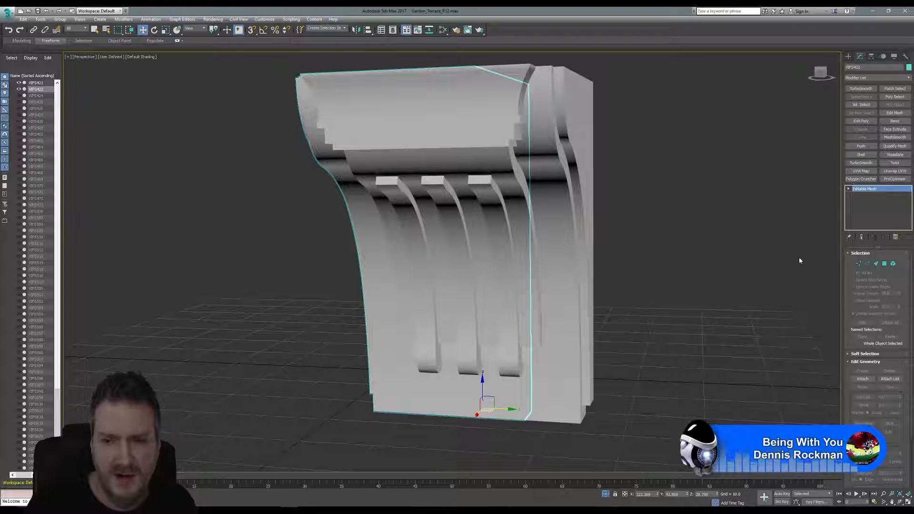
left_click(863, 378)
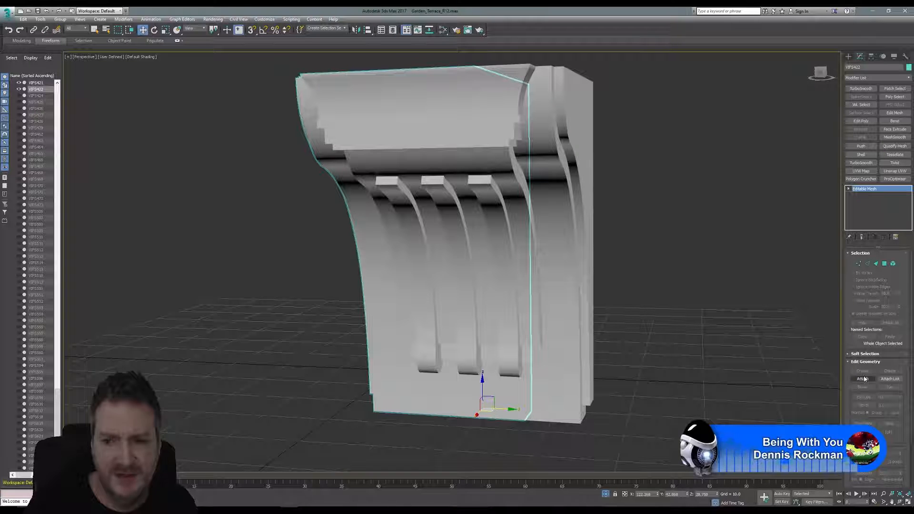
left_click(567, 163)
left_click(494, 249)
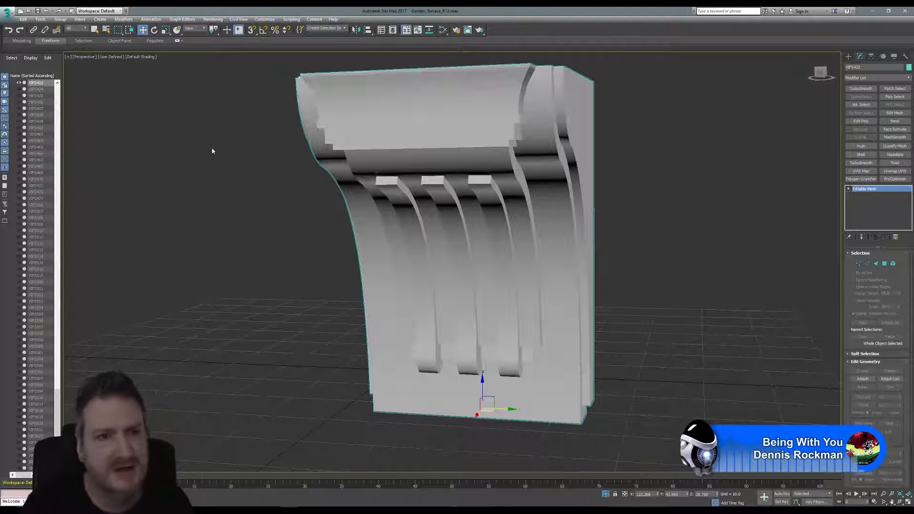
left_click(40, 19)
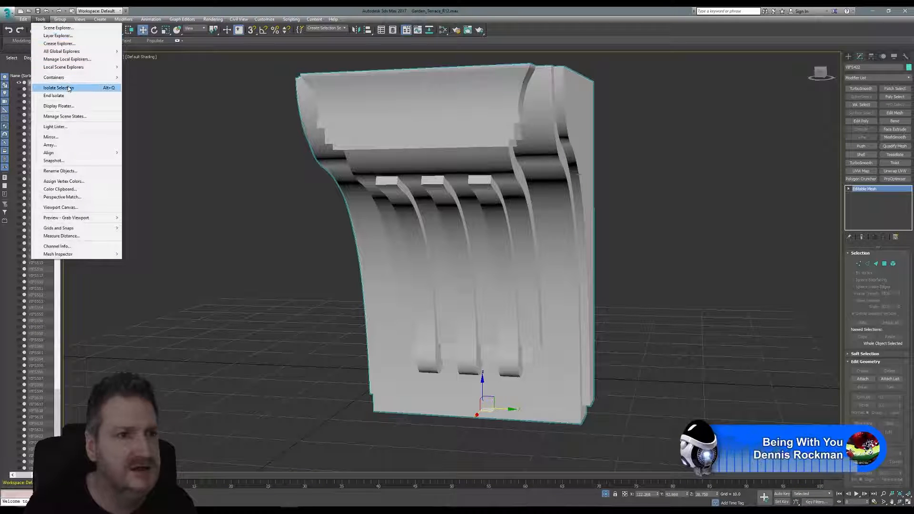
left_click(54, 95)
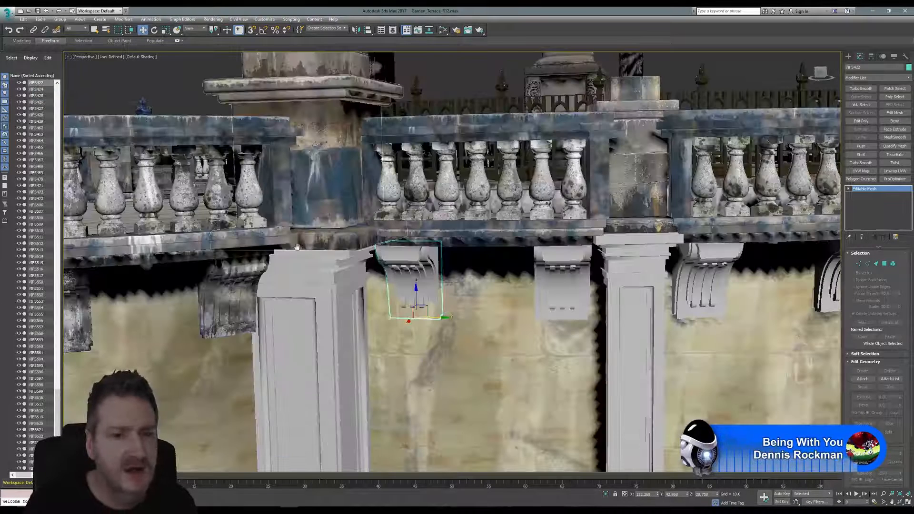
- Examine the terrace's outer wall, the winged statue beside the staircase, and the untextured brackets around the corner pillar
middle_click_drag(521, 226, 370, 296)
scroll(602, 236, "down", 6)
left_click(370, 296)
left_click(901, 502)
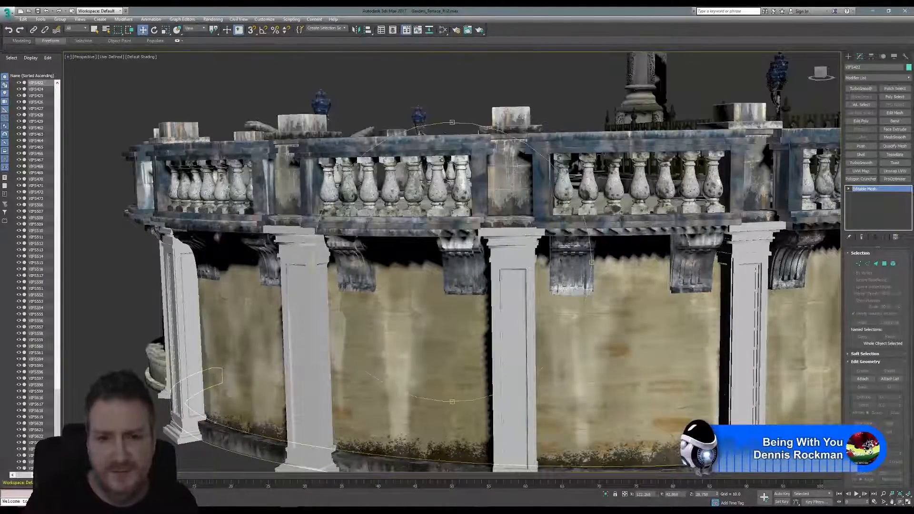
left_click_drag(505, 267, 429, 241)
middle_click_drag(429, 241, 457, 90)
middle_click_drag(476, 295, 447, 233)
scroll(436, 190, "up", 2)
scroll(499, 179, "up", 2)
left_click_drag(447, 233, 492, 180)
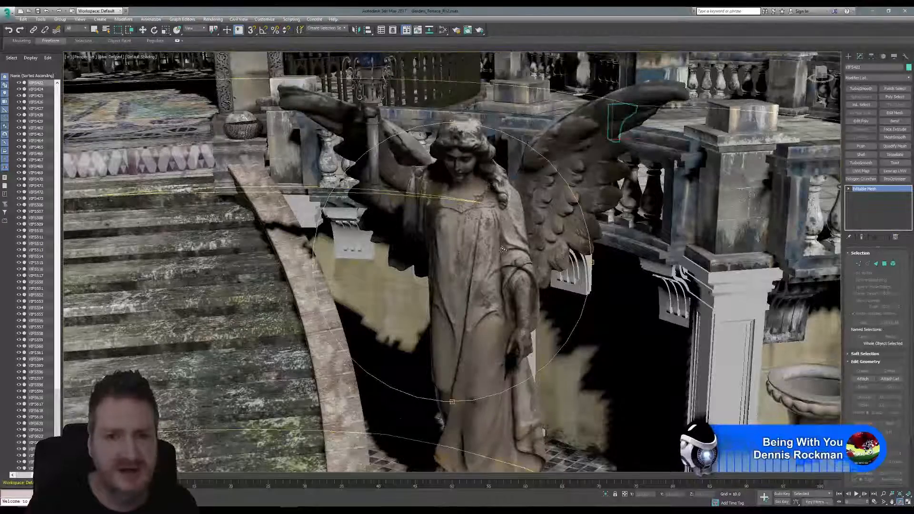
left_click_drag(503, 249, 526, 214)
middle_click_drag(457, 257, 436, 293)
left_click_drag(438, 268, 449, 253)
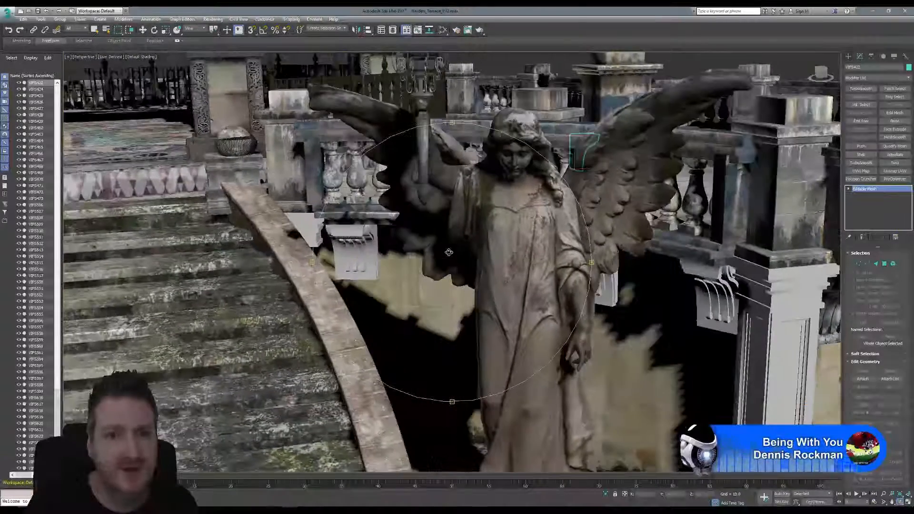
middle_click_drag(449, 253, 434, 272)
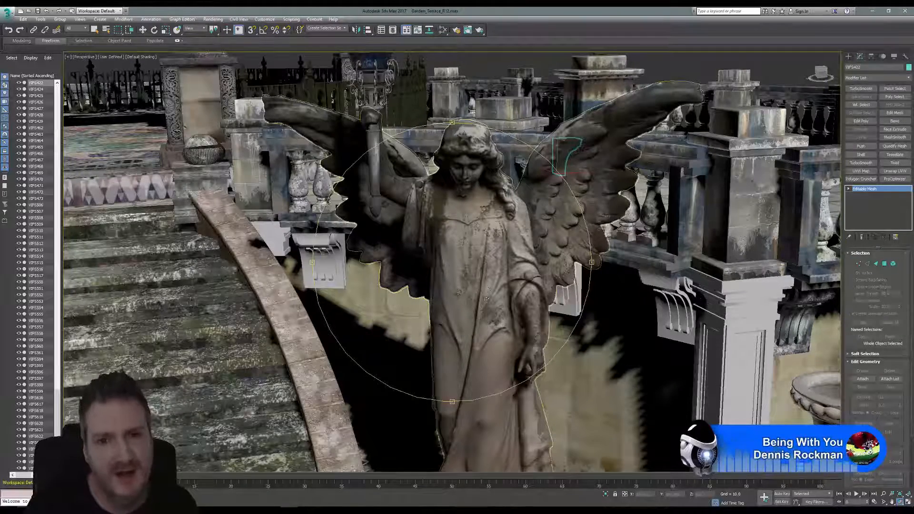
left_click_drag(471, 248, 483, 217)
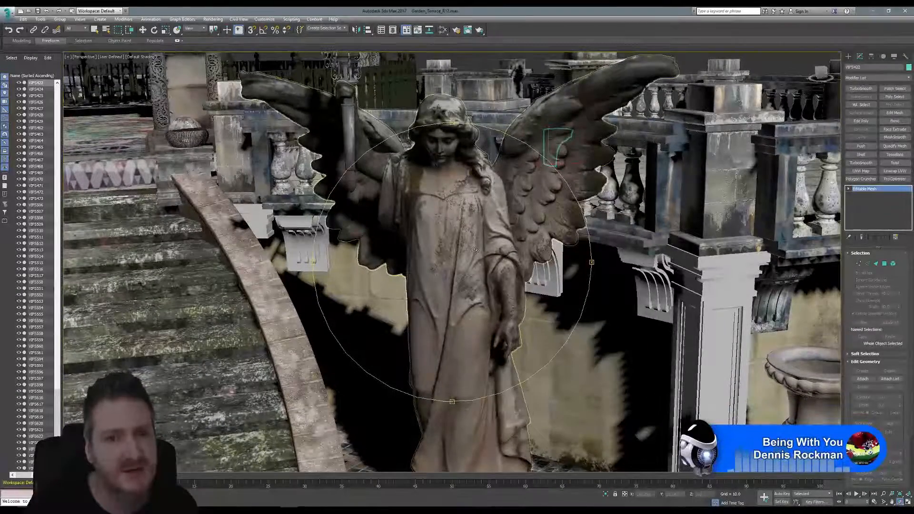
left_click_drag(475, 250, 473, 224)
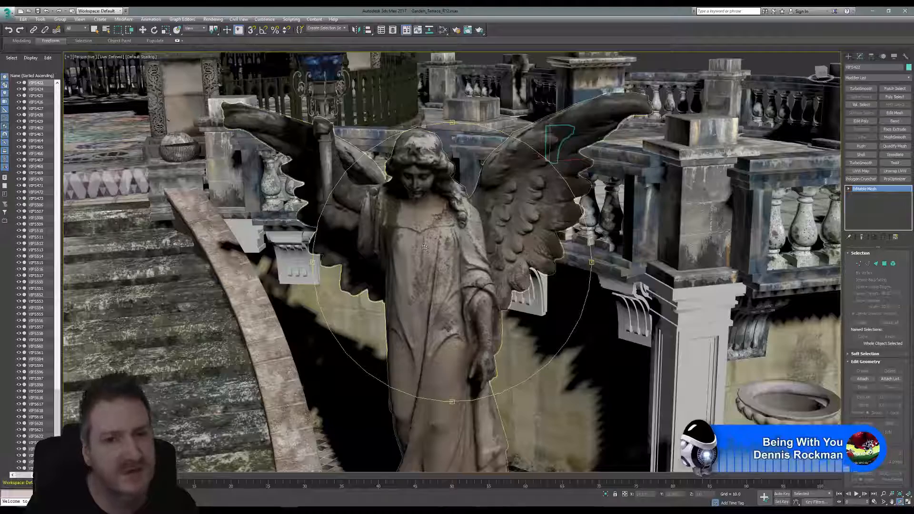
middle_click_drag(451, 264, 434, 224, "alt")
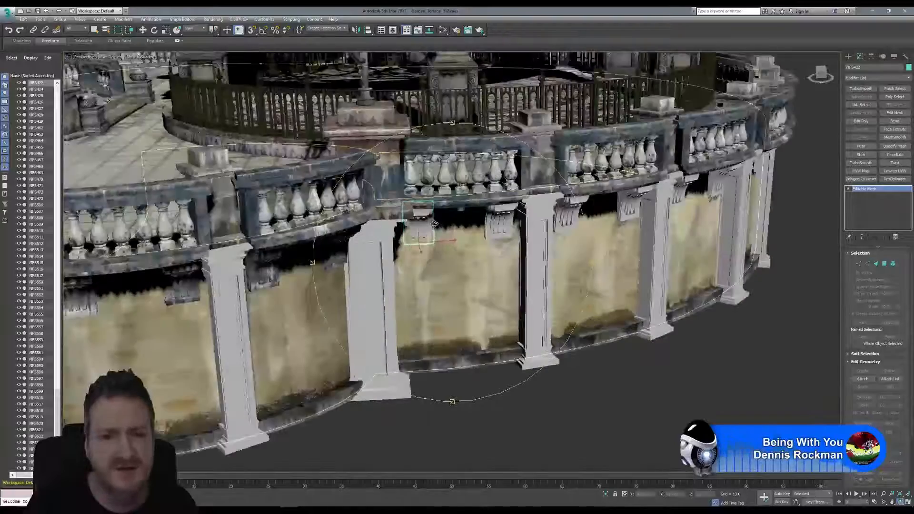
scroll(435, 224, "up", 10)
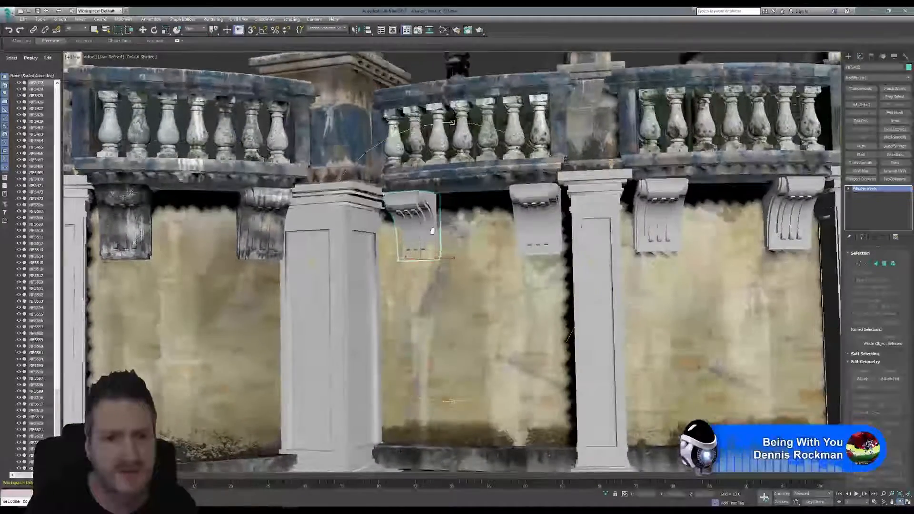
scroll(433, 230, "up", 5)
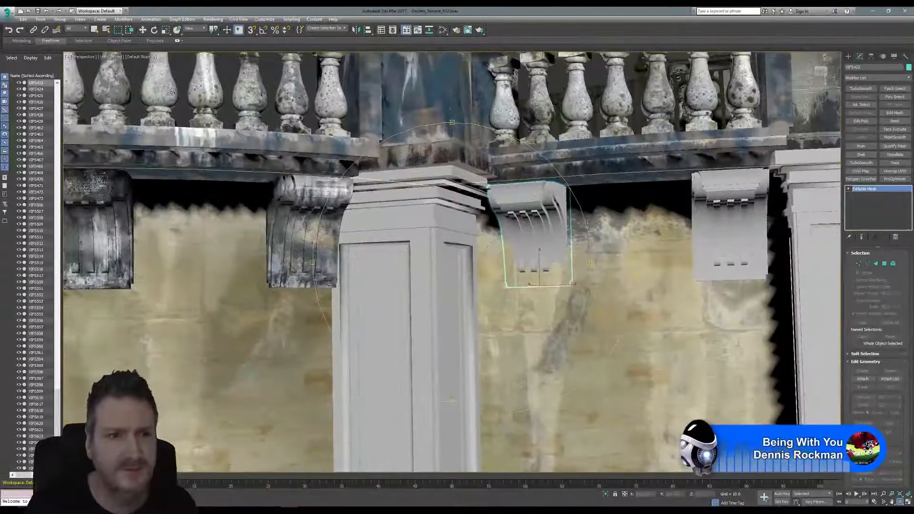
- Convert the newly joined bracket beside the corner pillar to an Editable Poly
left_click(95, 29)
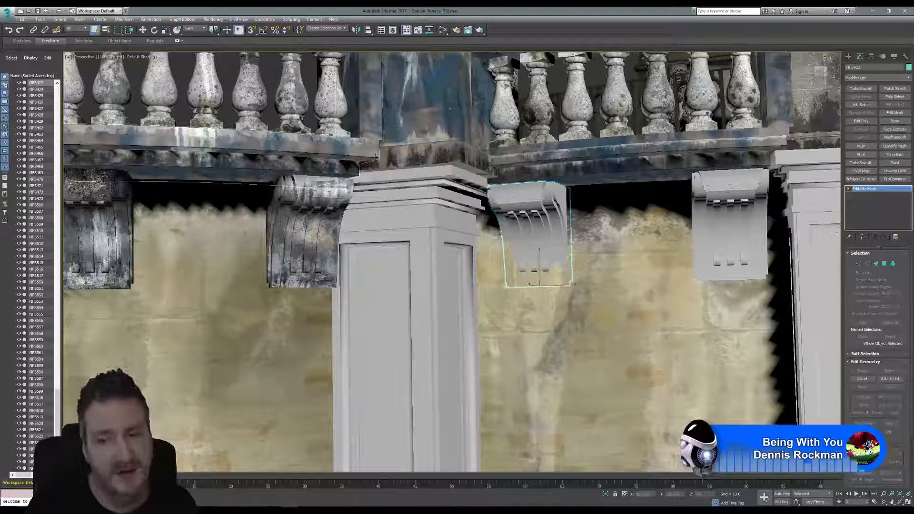
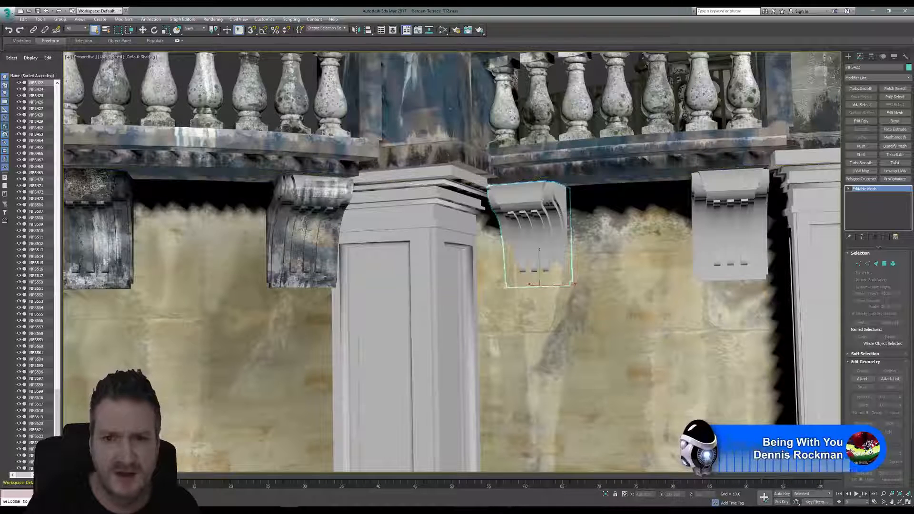
right_click(871, 190)
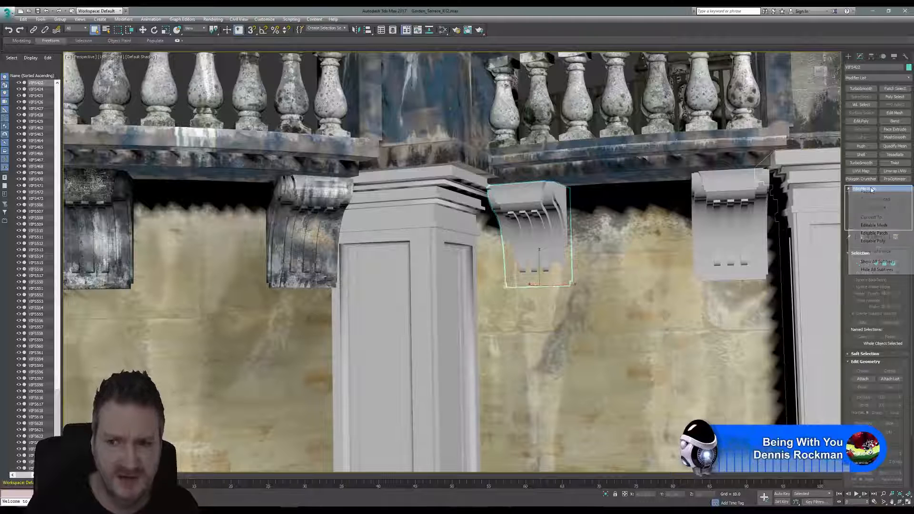
left_click(874, 241)
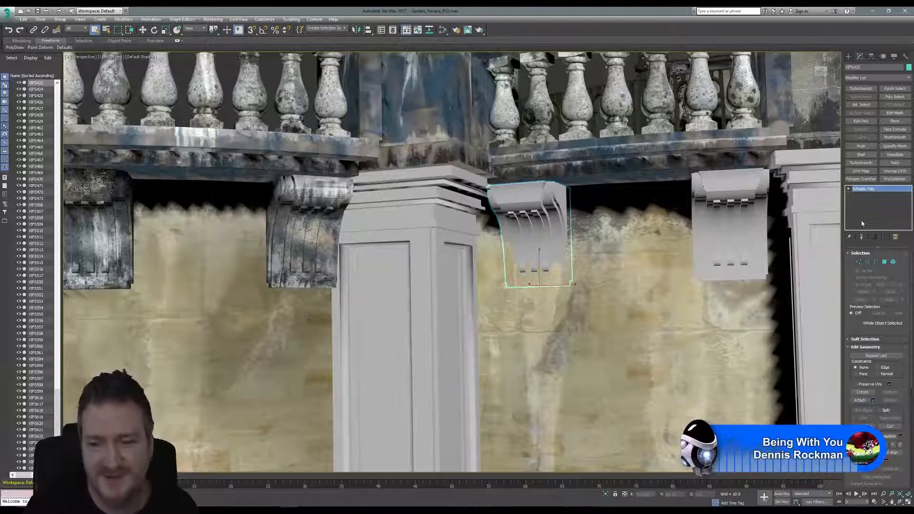
- Open the channel info for the textured bracket across the corner pillar and copy its map channel 1
left_click(304, 201)
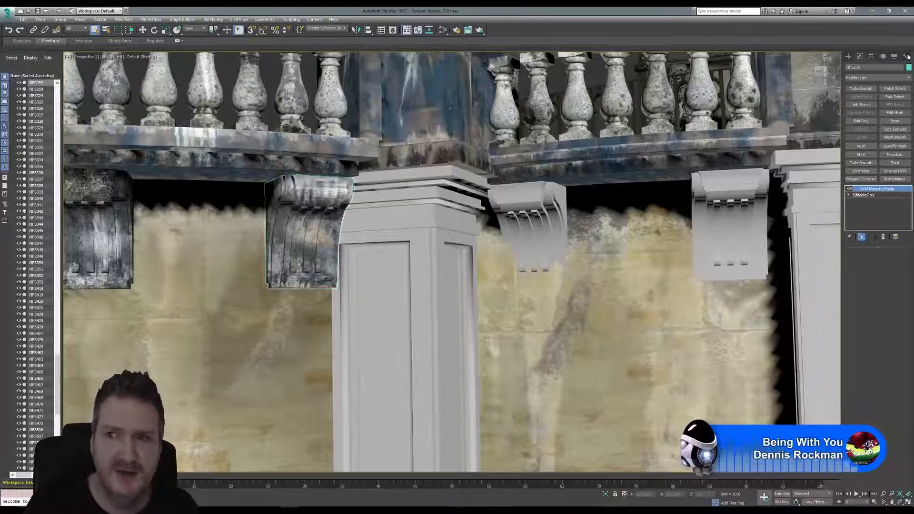
left_click(904, 57)
left_click(877, 227)
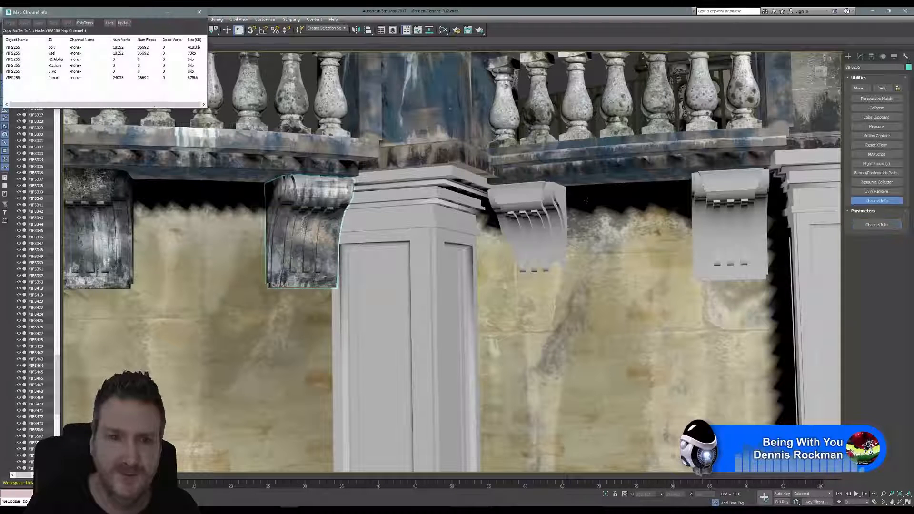
right_click(54, 78)
left_click(68, 83)
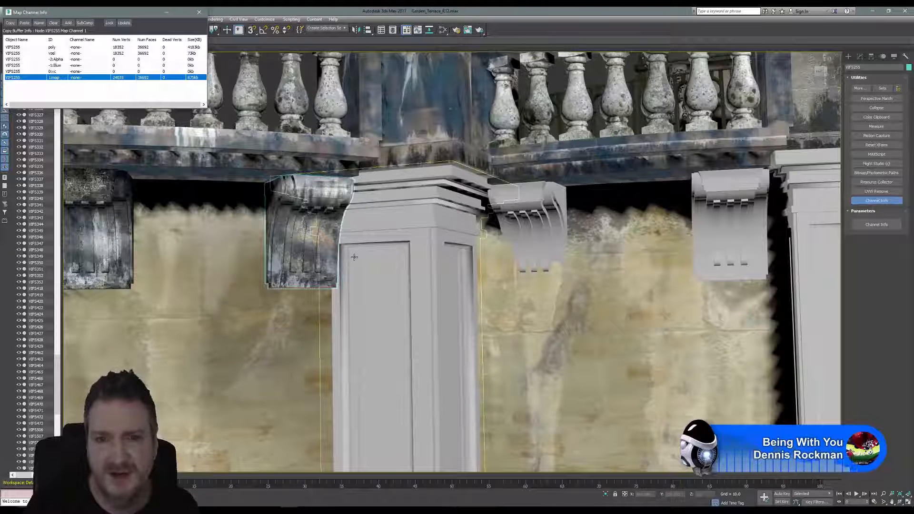
left_click(505, 192)
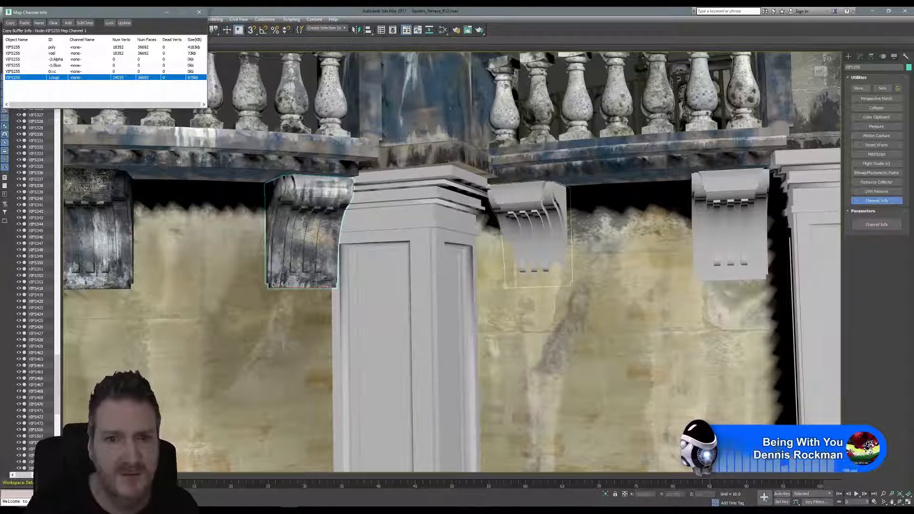
right_click(55, 79)
left_click(73, 98)
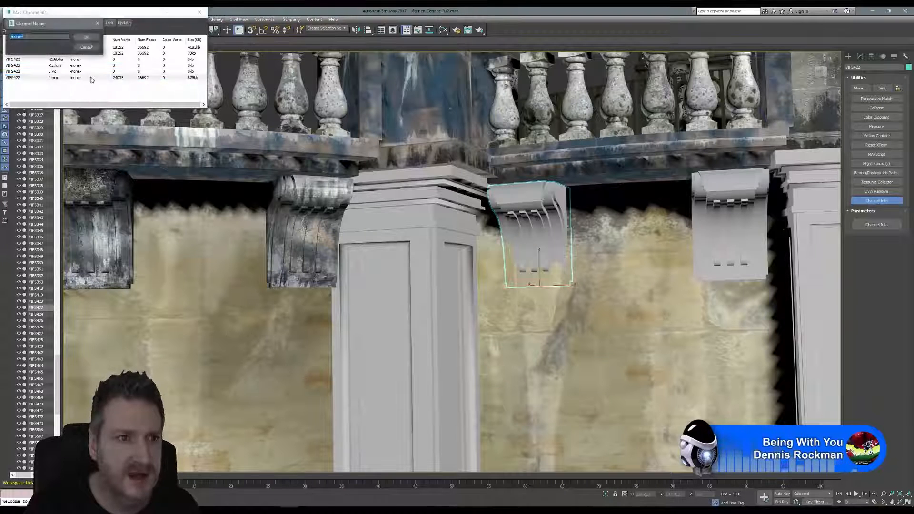
left_click(87, 38)
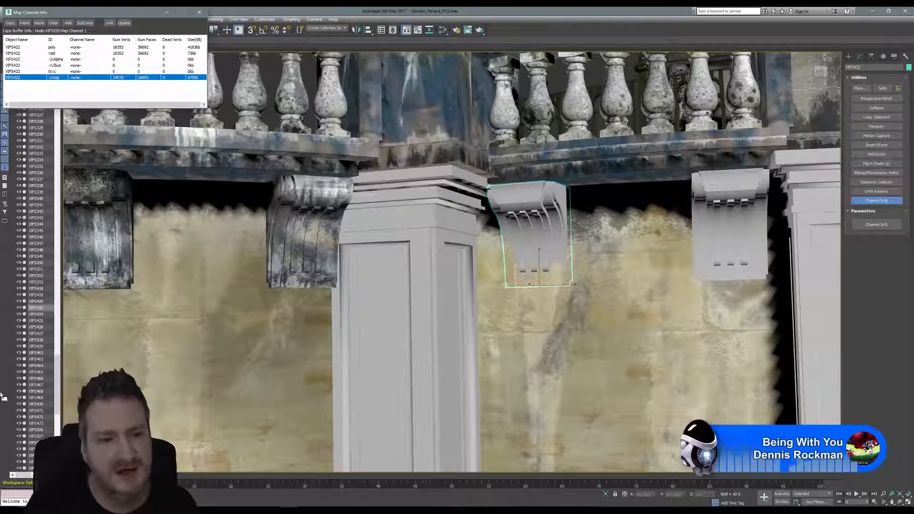
key("super")
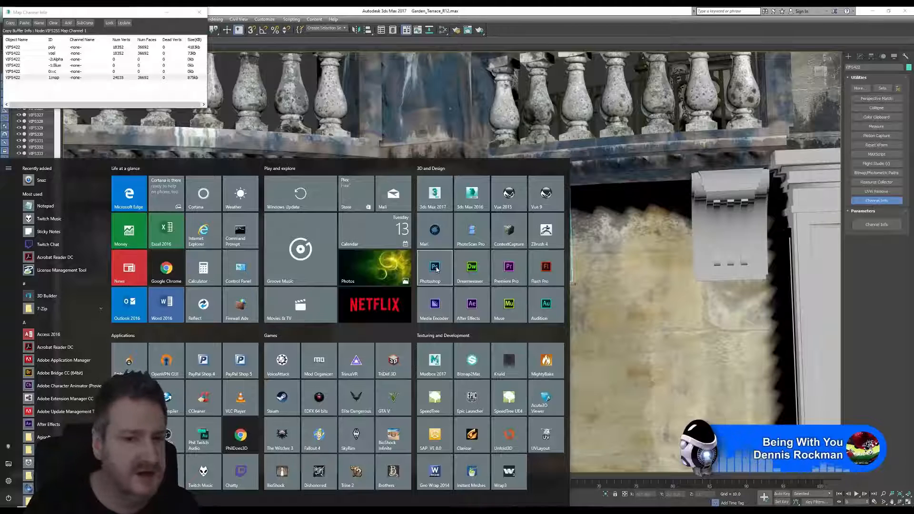
left_click(569, 30)
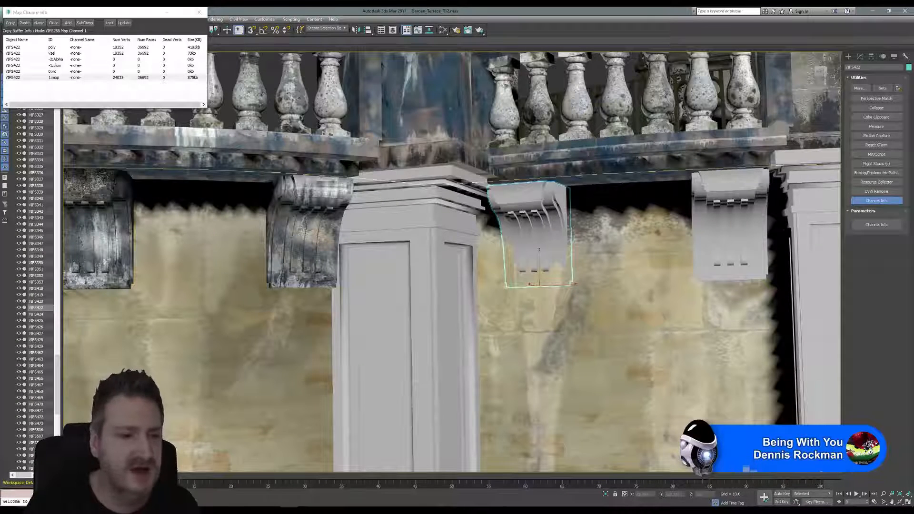
key("super")
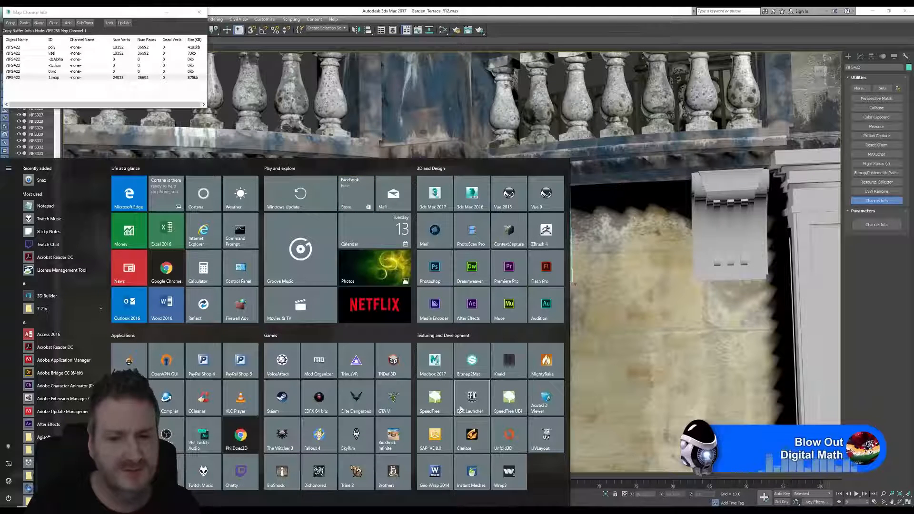
left_click(620, 33)
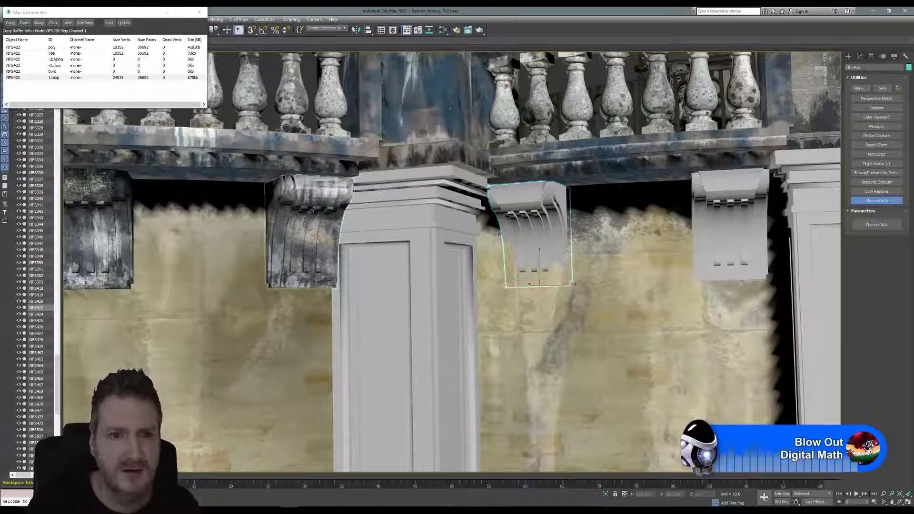
- Copy map channel 1 from the textured bracket, paste it onto the joined bracket across the corner pillar, and close the channel info
left_click(291, 191)
right_click(57, 78)
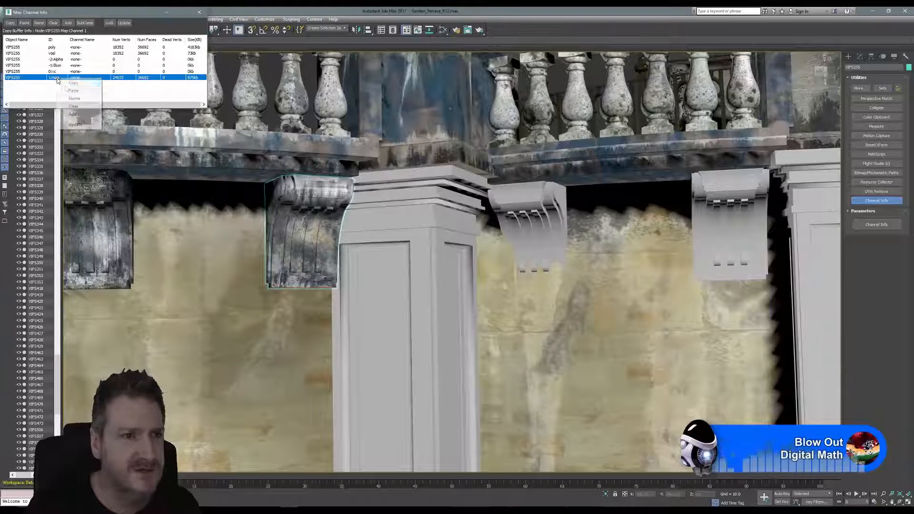
left_click(66, 87)
left_click(505, 199)
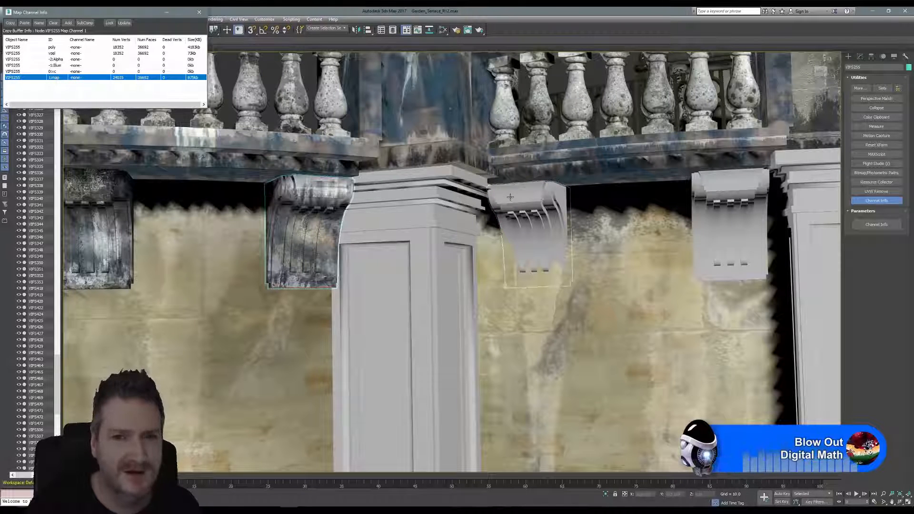
right_click(61, 79)
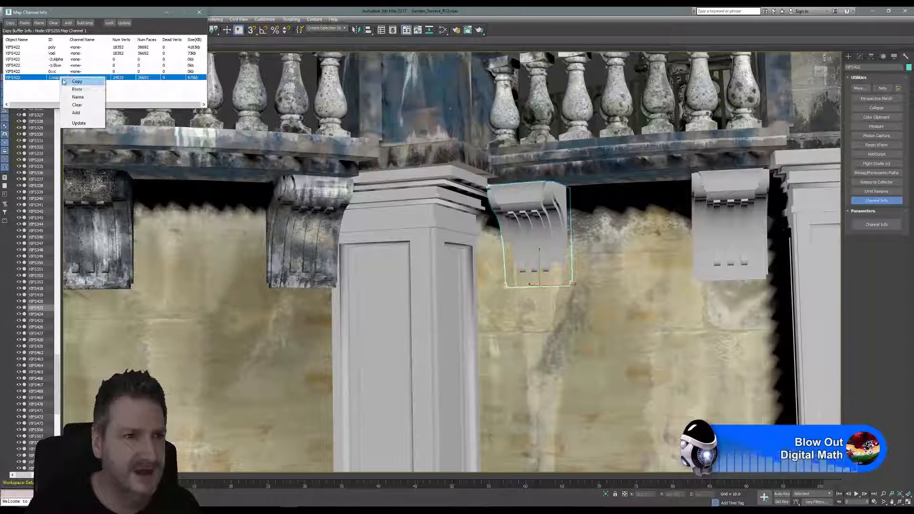
left_click(71, 90)
left_click(94, 37)
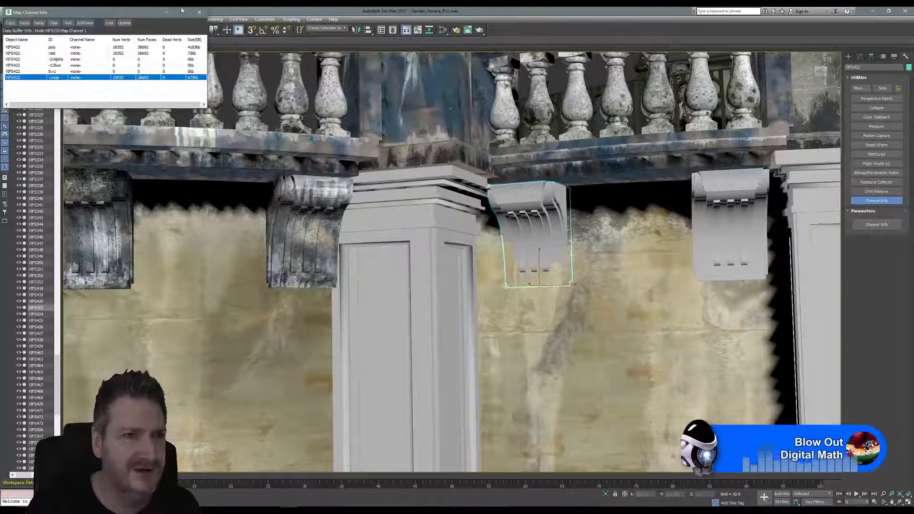
left_click(198, 11)
- Assign the bracket's own baked-texture Standard material to the selected bracket beside the corner pillar and close the Slate Material Editor
left_click(442, 30)
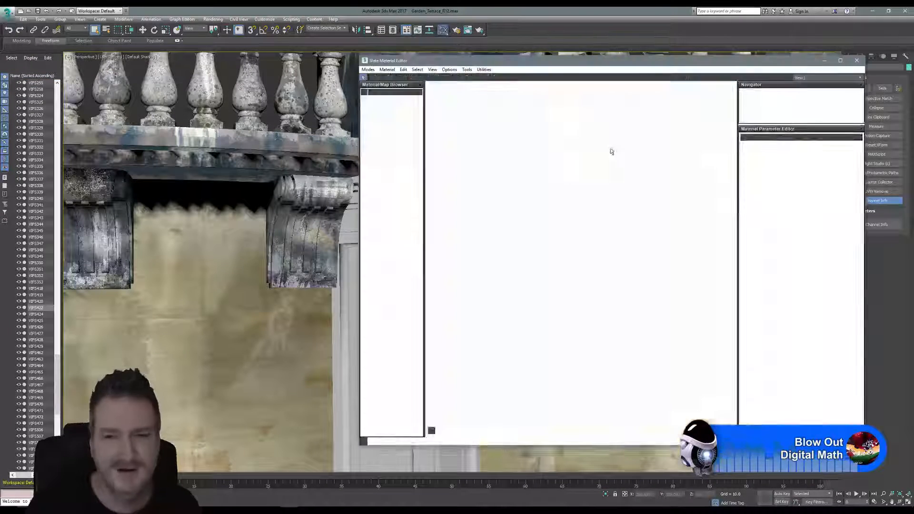
middle_click_drag(207, 184, 910, 167)
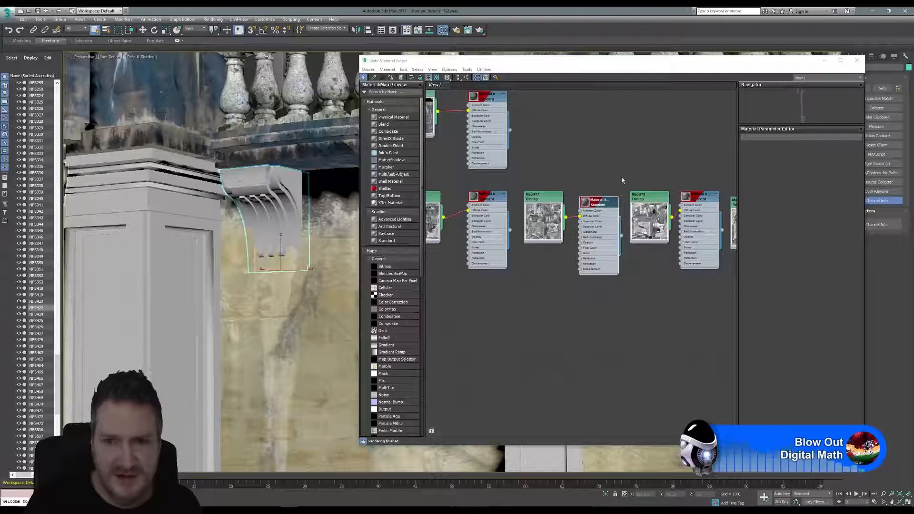
middle_click_drag(593, 161, 492, 156)
left_click(600, 194)
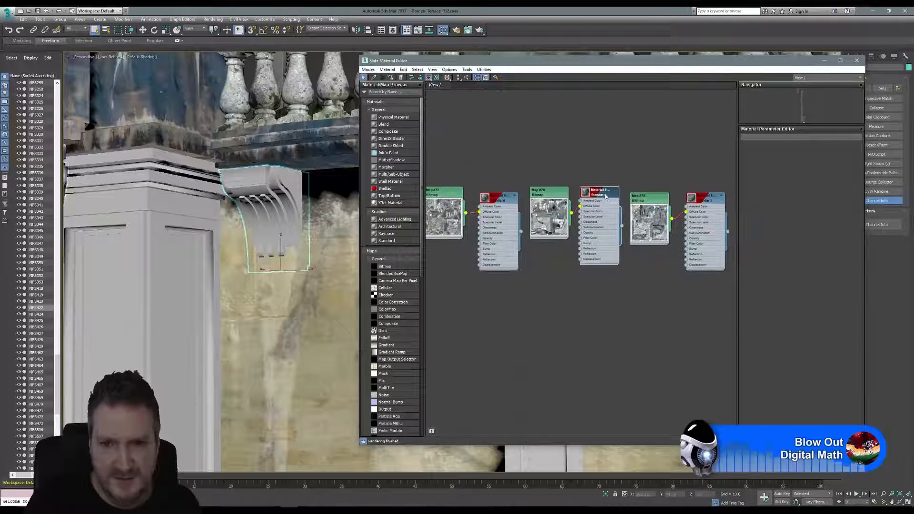
right_click(605, 194)
left_click(615, 205)
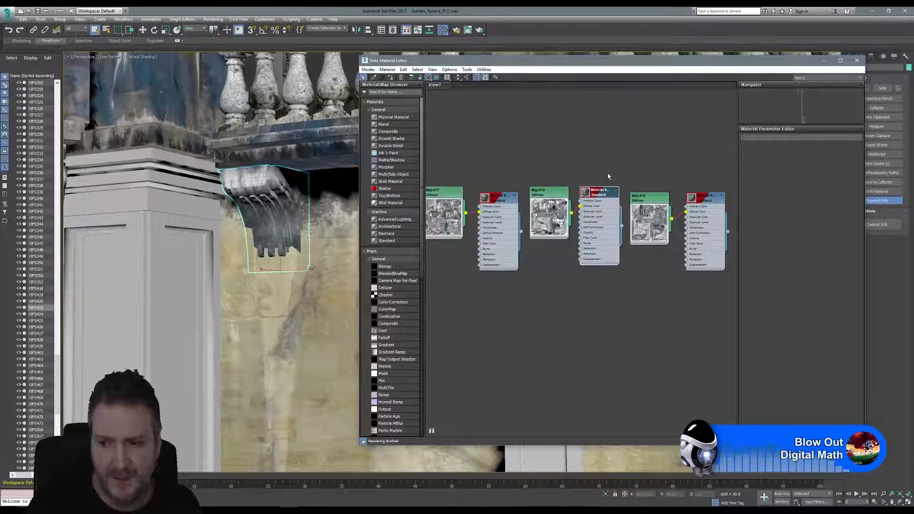
left_click(857, 61)
scroll(471, 210, "up", 3)
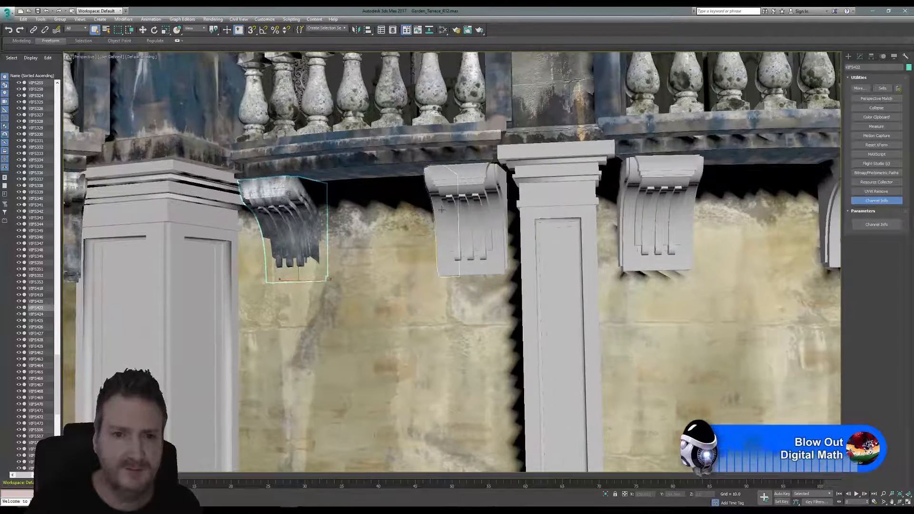
- Select the three pieces of the untextured corbel beside the textured one and isolate them
scroll(441, 209, "down", 2)
scroll(447, 201, "up", 2)
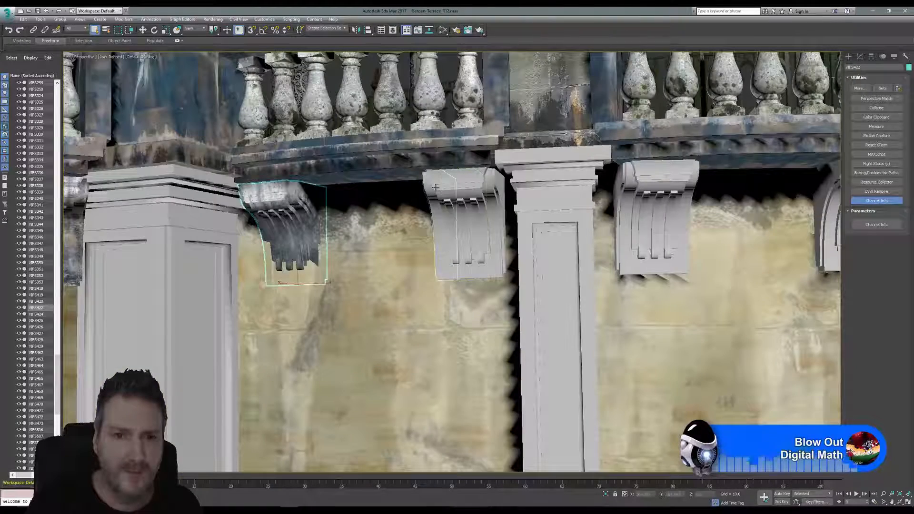
left_click(462, 184)
left_click(493, 184, "ctrl")
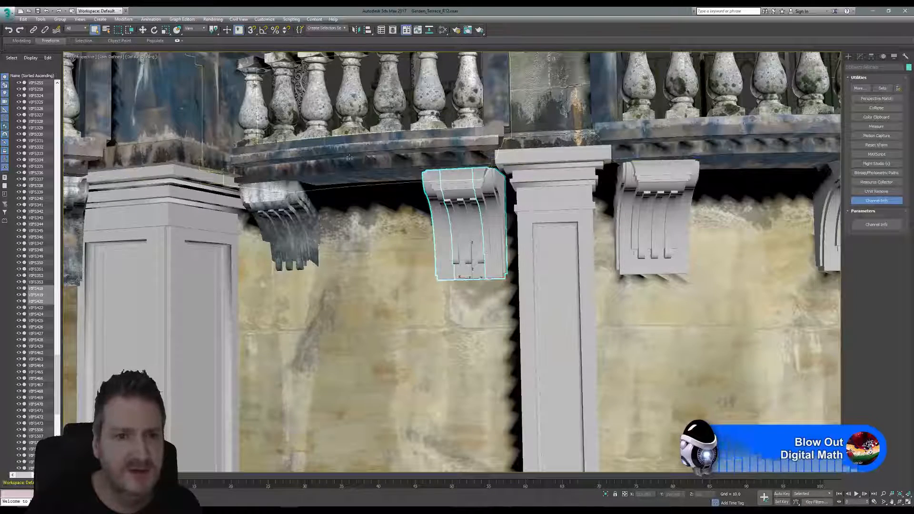
scroll(351, 158, "down", 2)
scroll(472, 152, "up", 2)
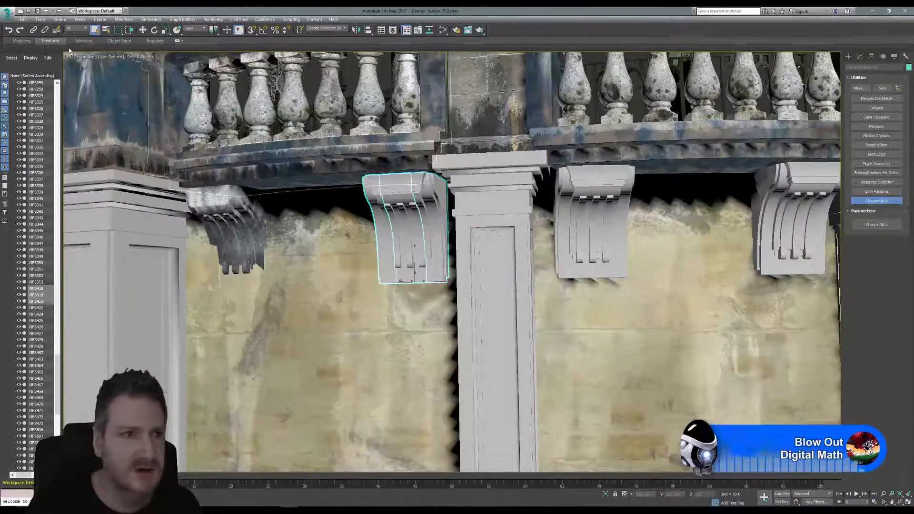
left_click(40, 19)
left_click(57, 86)
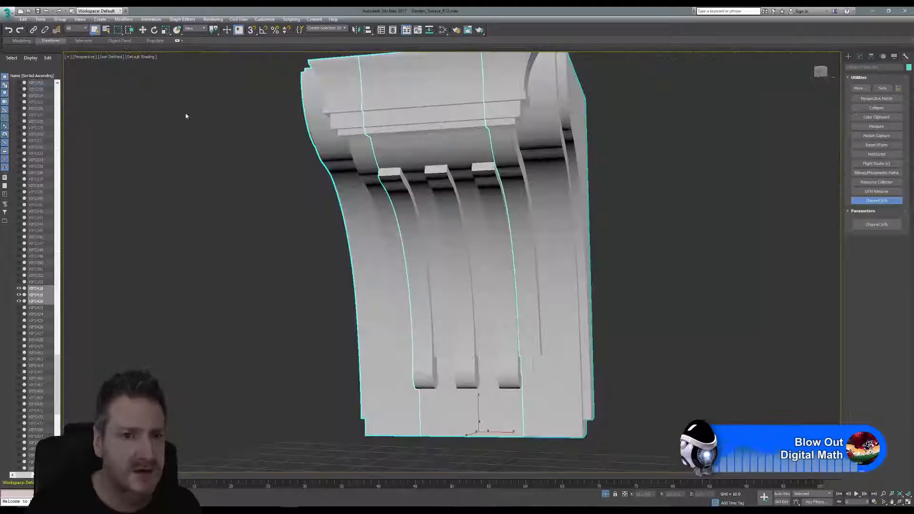
- Convert the left piece of the isolated corbel to an Editable Poly
left_click(630, 191)
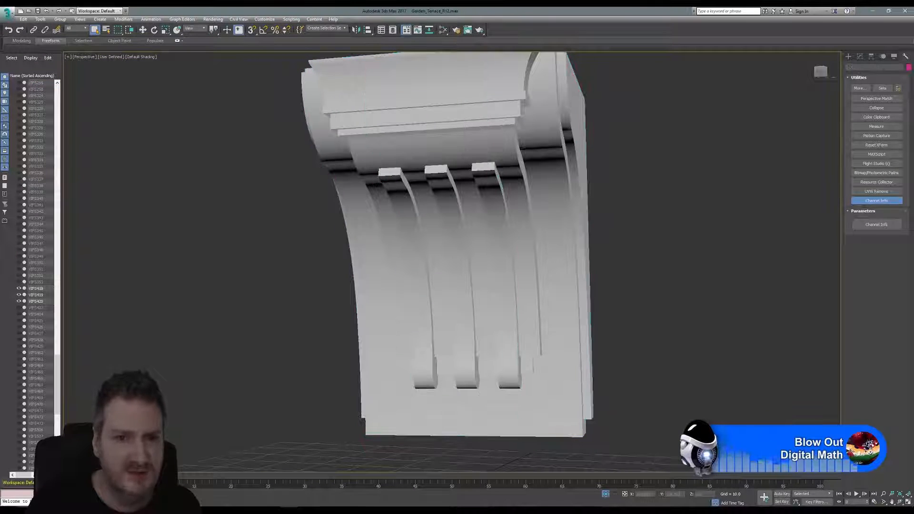
left_click(337, 142)
left_click(860, 56)
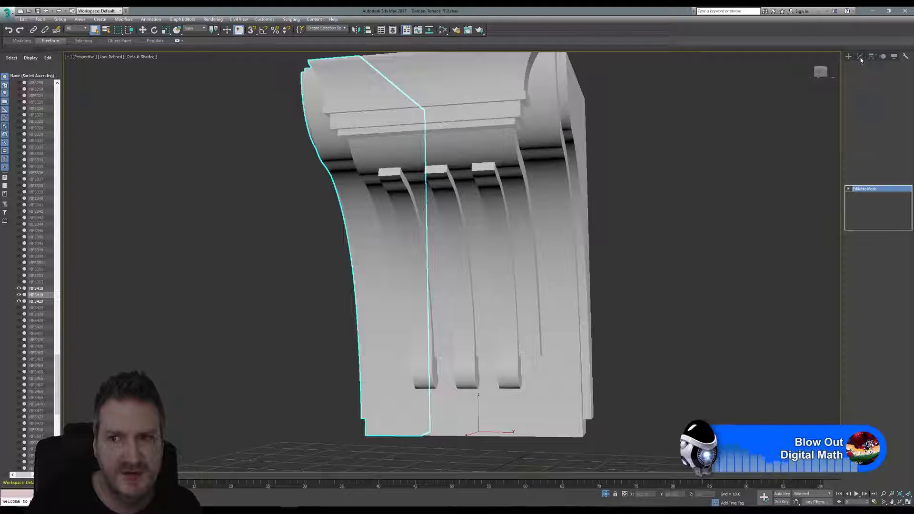
right_click(869, 192)
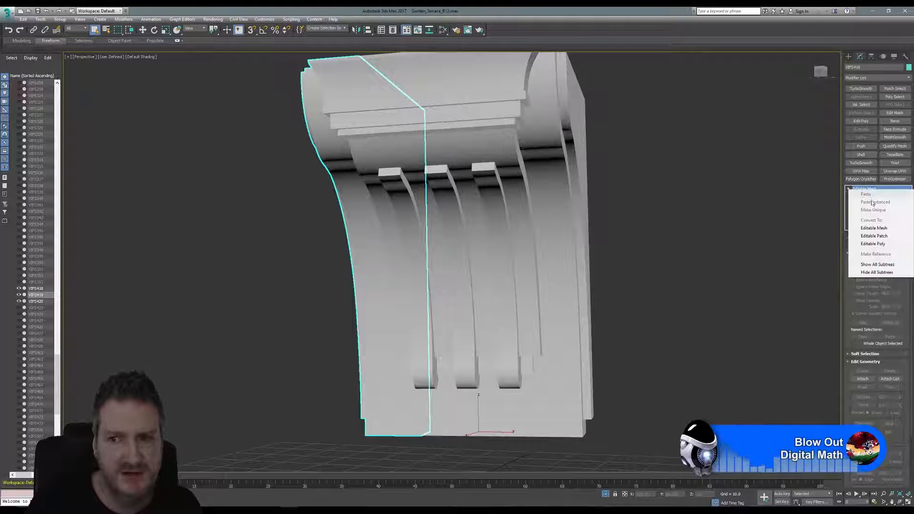
left_click(878, 244)
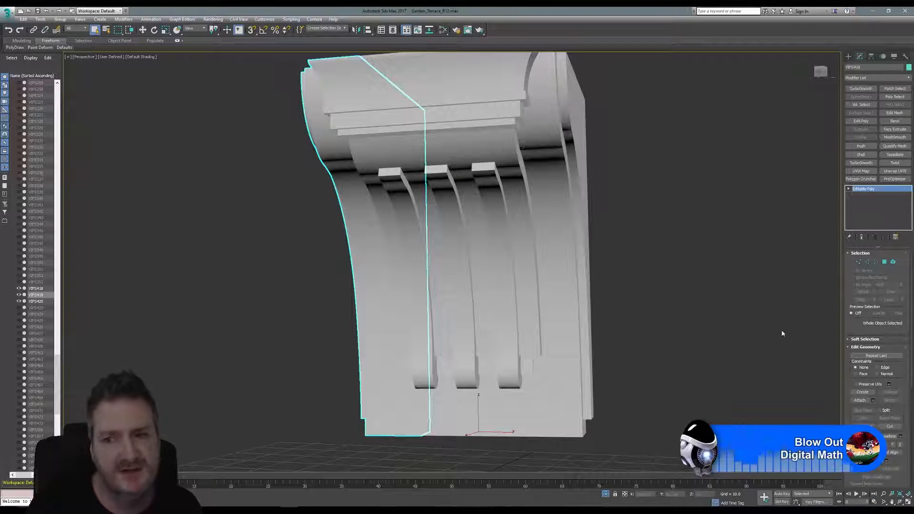
- Attach the other two corbel pieces to the Editable Poly with the default attach options and end the isolation
left_click(859, 400)
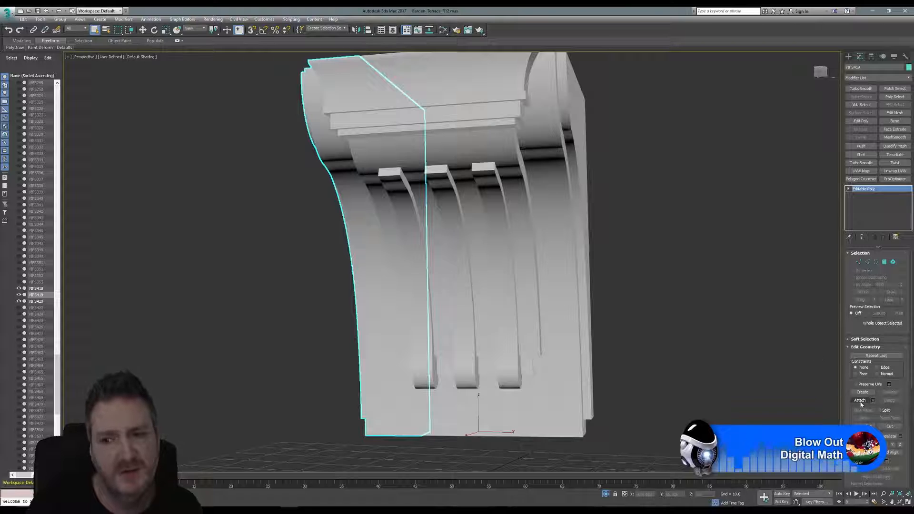
left_click(433, 105)
left_click(494, 252)
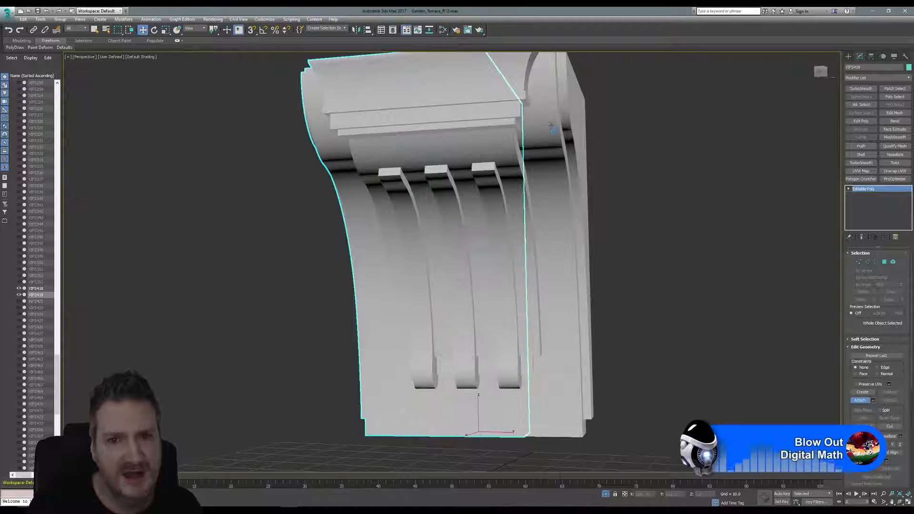
left_click(495, 252)
left_click(496, 251)
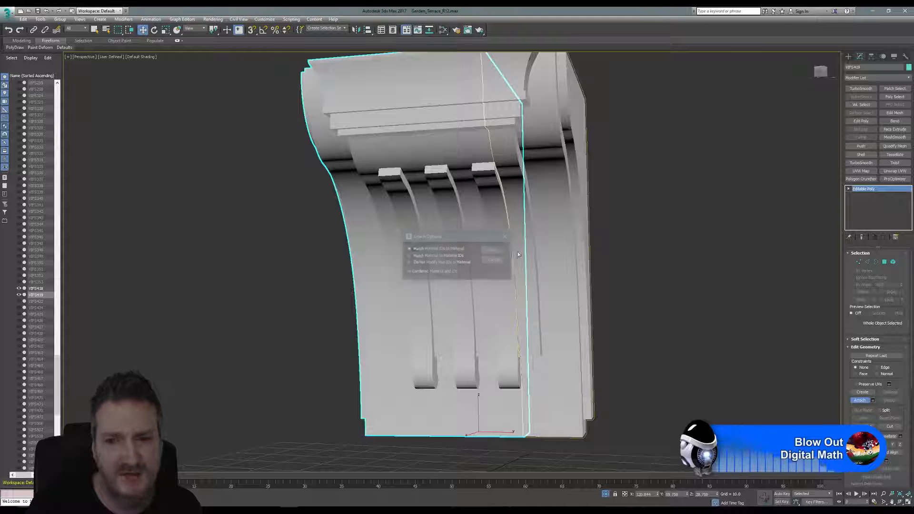
left_click(860, 401)
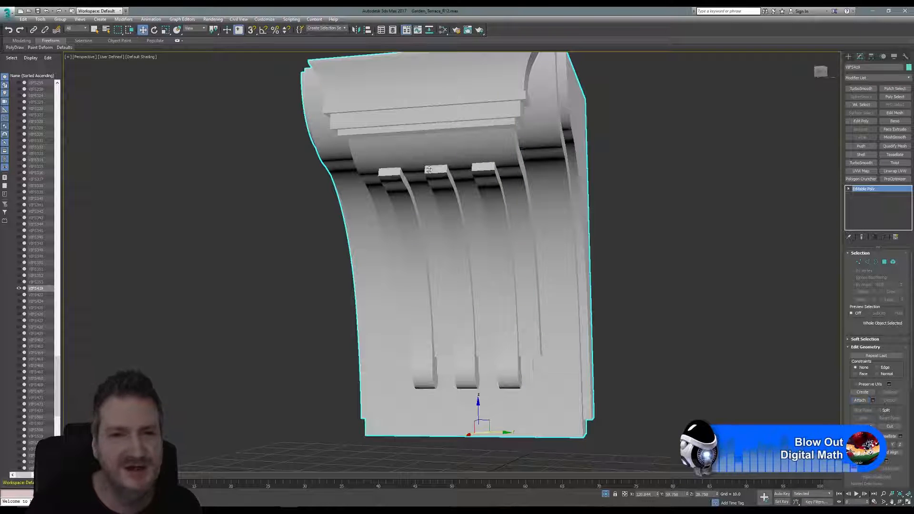
left_click(41, 20)
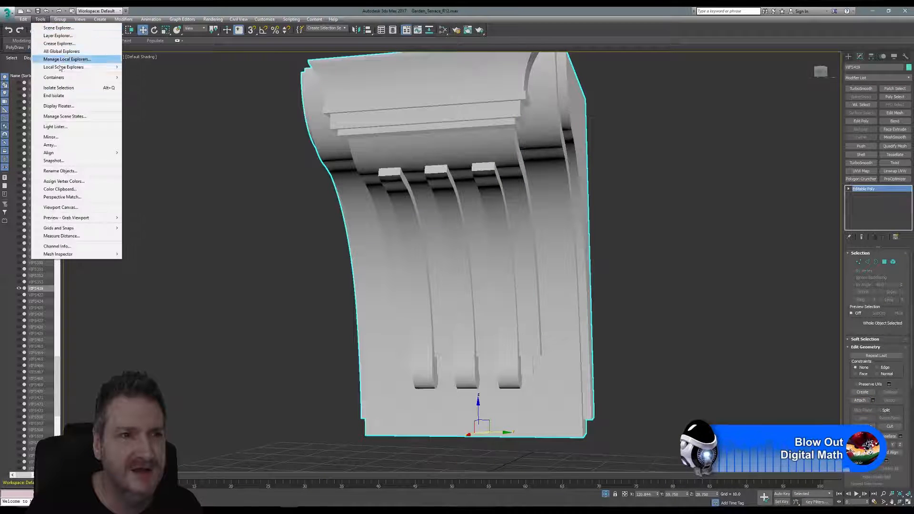
left_click(74, 95)
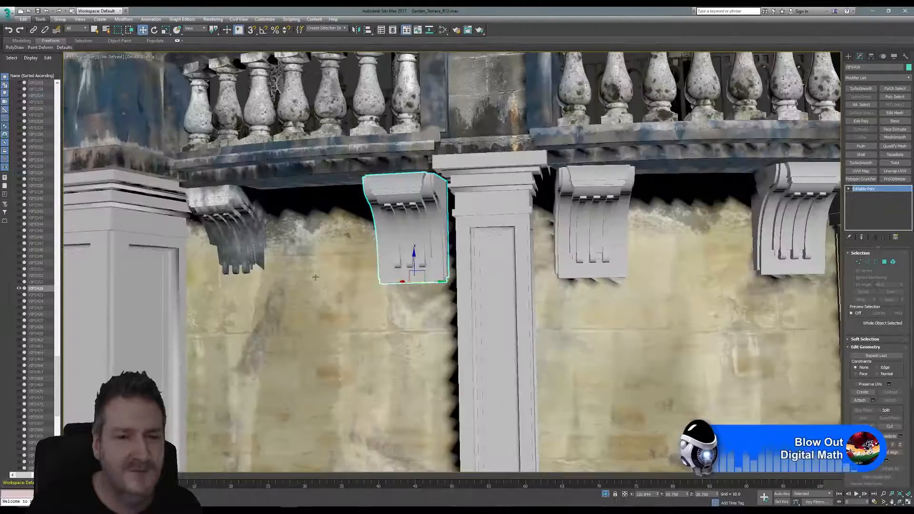
- Examine the textured and untextured corbels along the terrace wall
scroll(285, 296, "down", 3)
middle_click_drag(284, 297, 515, 295)
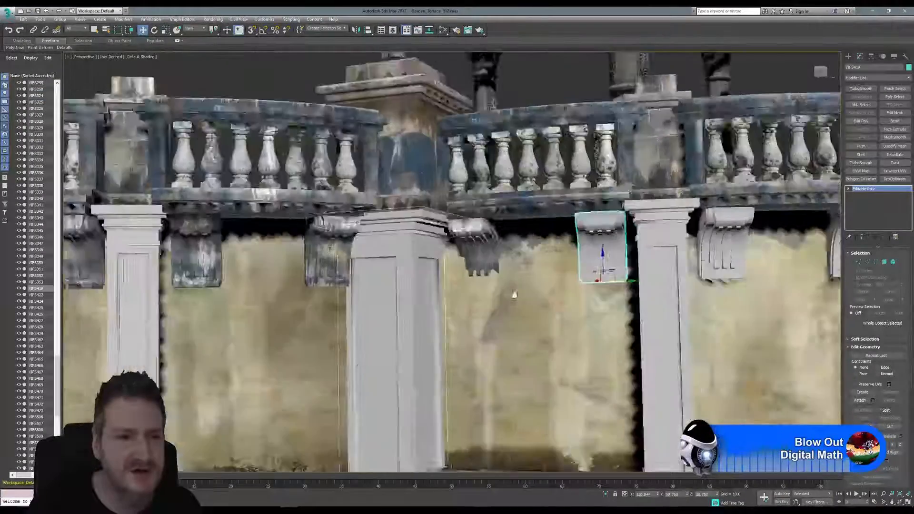
scroll(514, 294, "down", 2)
scroll(514, 294, "down", 2)
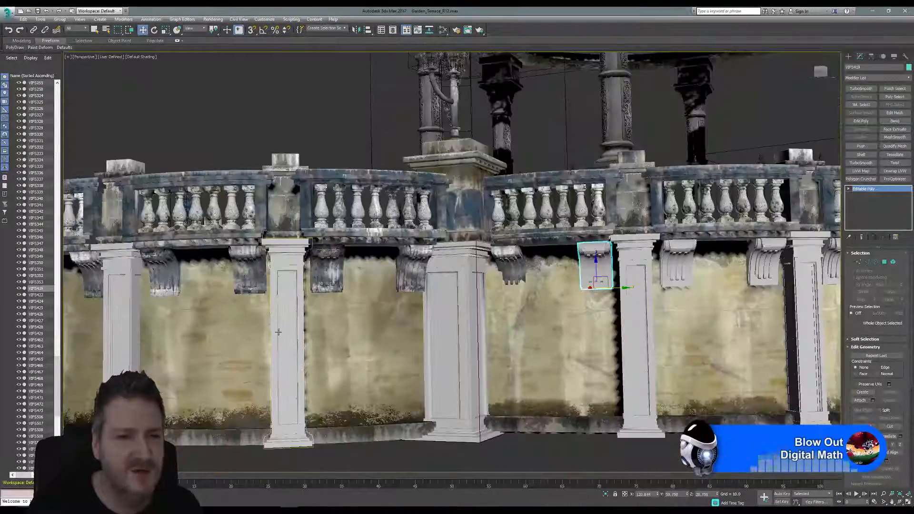
middle_click_drag(278, 332, 209, 330)
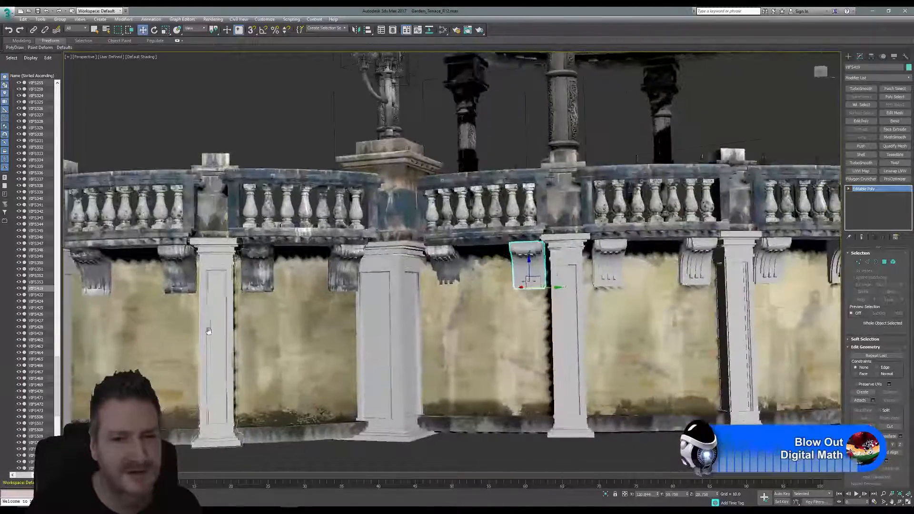
middle_click_drag(454, 316, 356, 326)
scroll(441, 282, "up", 3)
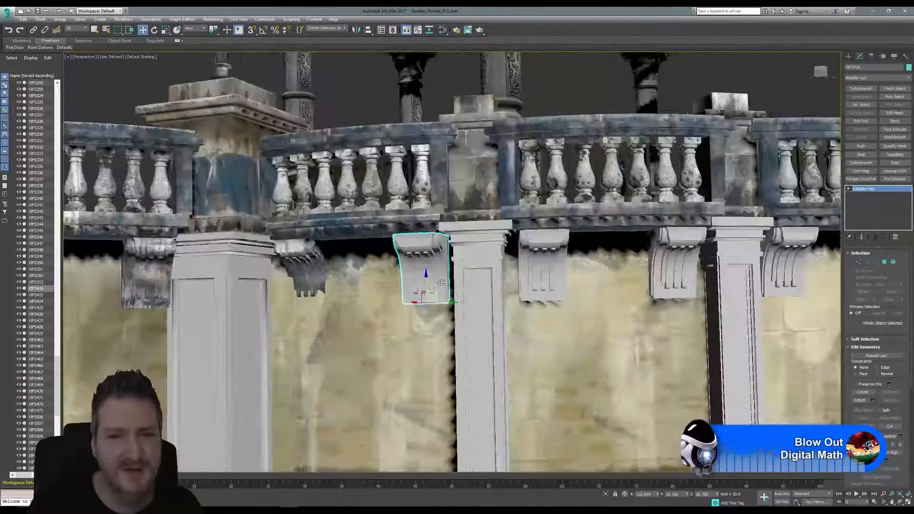
scroll(444, 259, "up", 2)
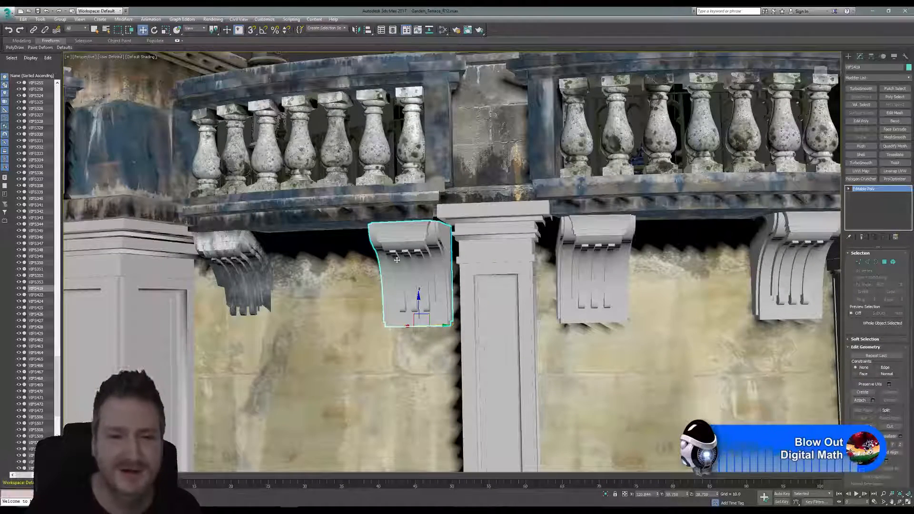
- Copy map channel 1 of the neighbouring textured corbel in Map Channel Info
left_click(244, 241)
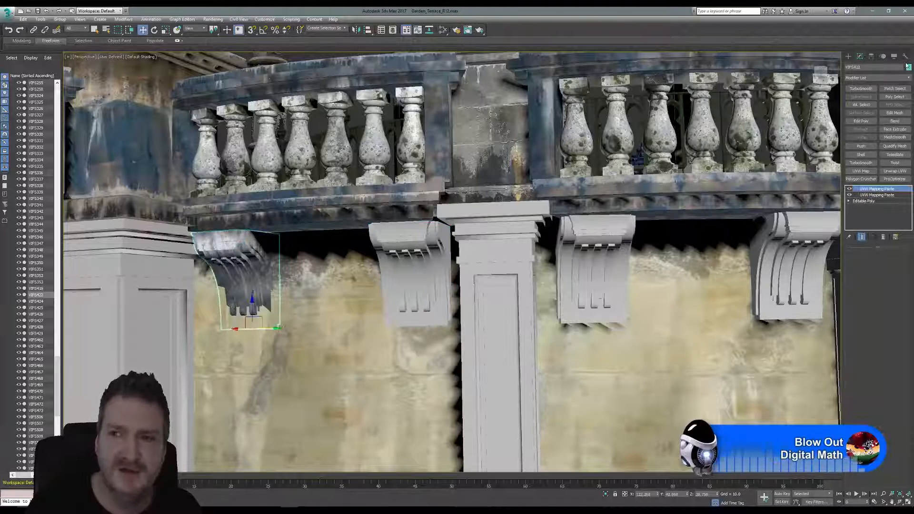
left_click(905, 56)
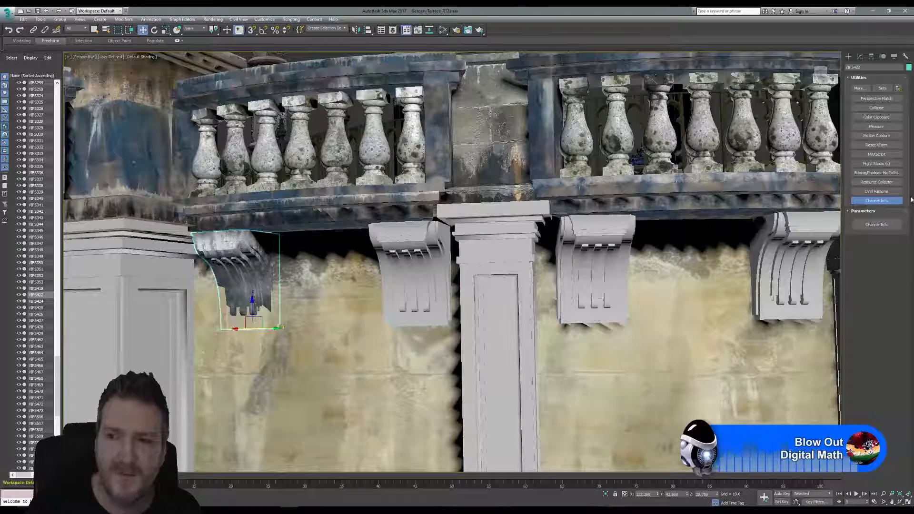
left_click(876, 225)
left_click(55, 78)
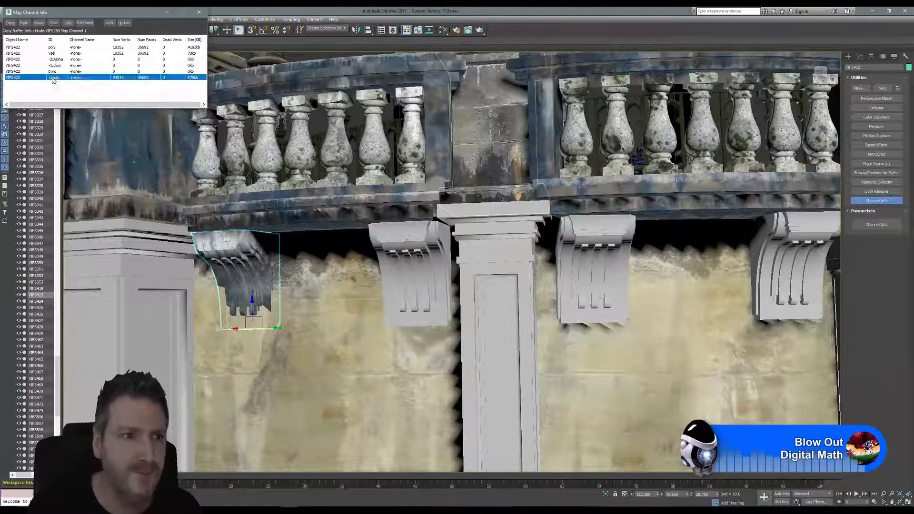
right_click(53, 79)
left_click(72, 87)
- Paste the copied UVs into map channel 1 of the merged corbel and close Map Channel Info
left_click(384, 241)
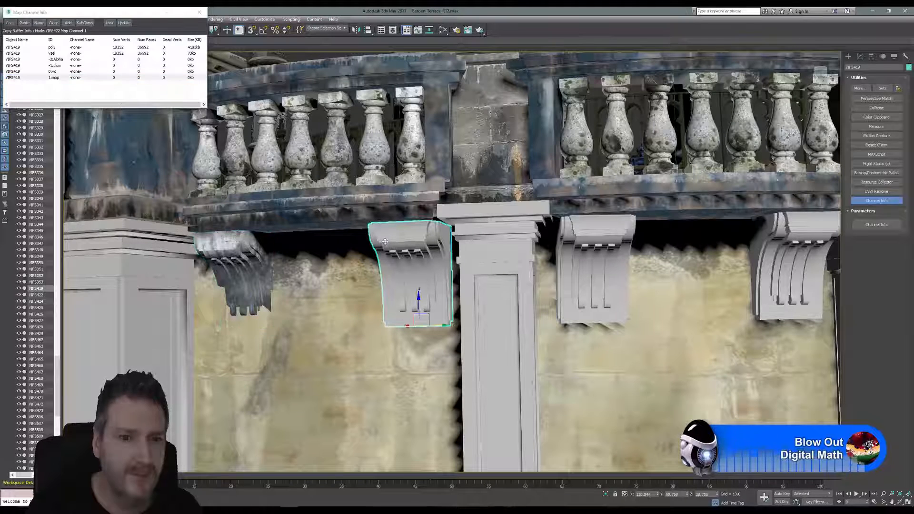
right_click(66, 78)
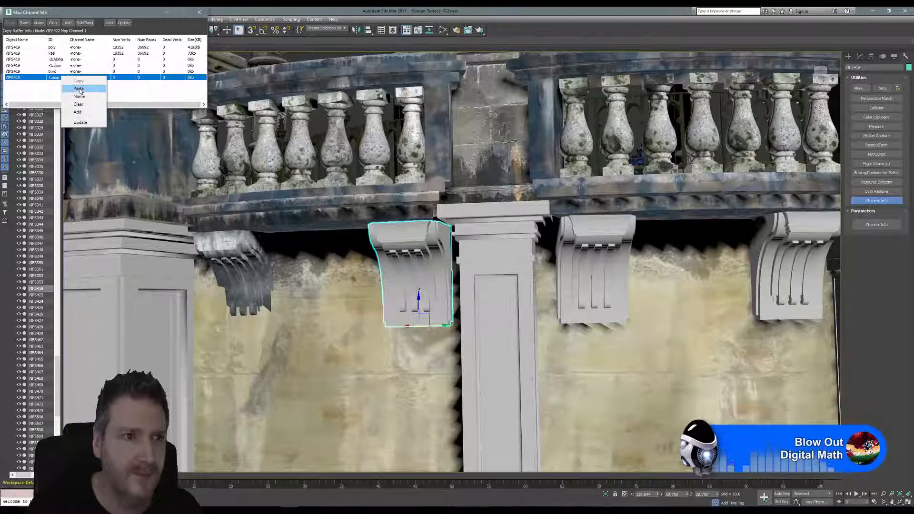
left_click(76, 89)
left_click(93, 48)
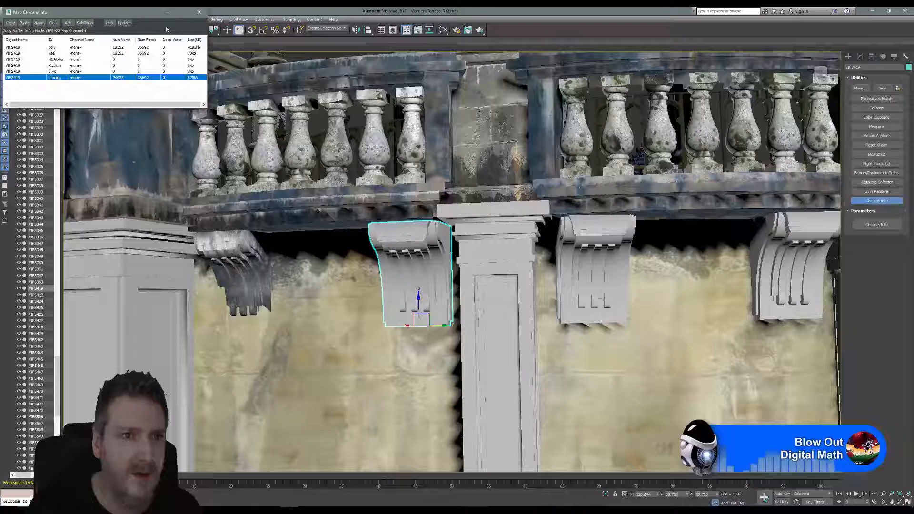
left_click(200, 12)
- Assign the Standard material fed by the Map #79 bitmap to the merged corbel in the Slate Material Editor
middle_click_drag(371, 54, 249, 56)
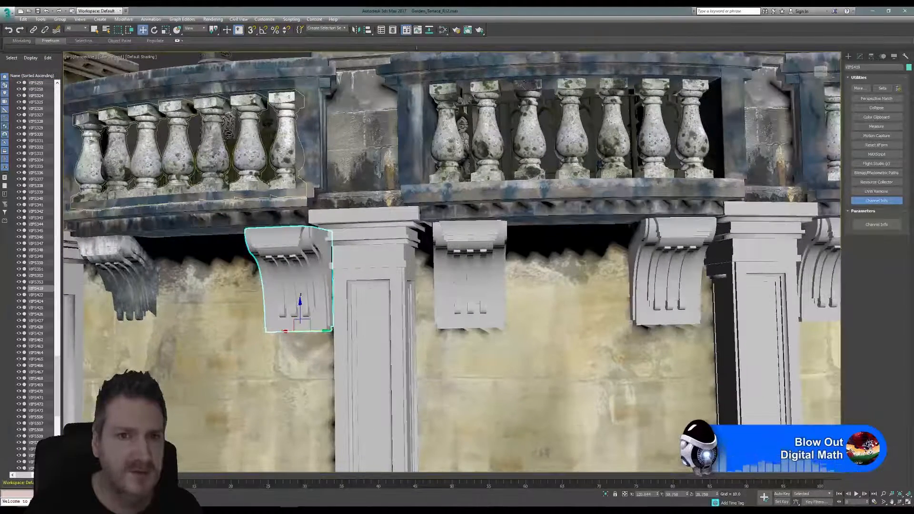
left_click(442, 30)
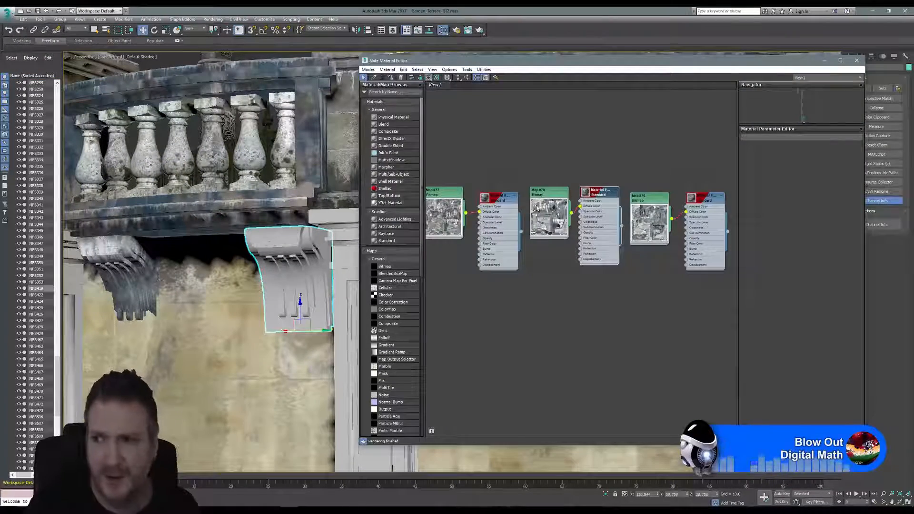
middle_click_drag(663, 164, 525, 163)
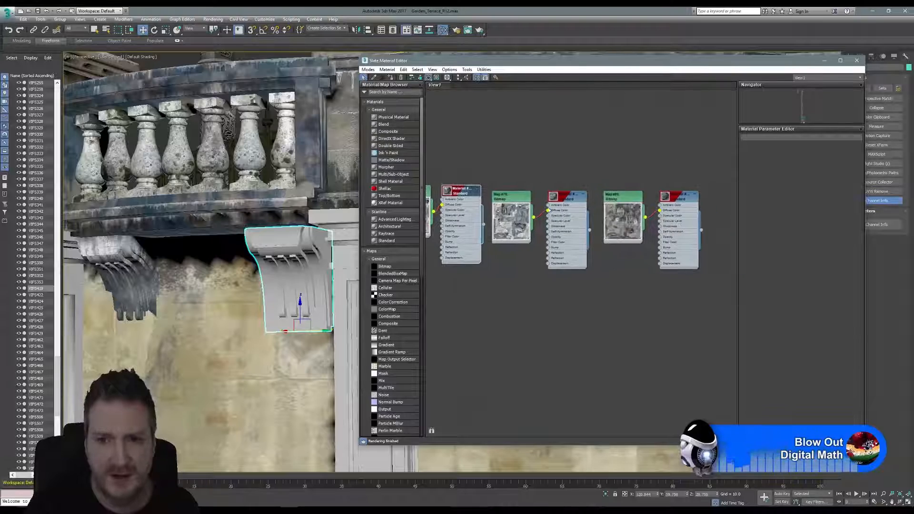
left_click(548, 210)
right_click(561, 198)
left_click(578, 205)
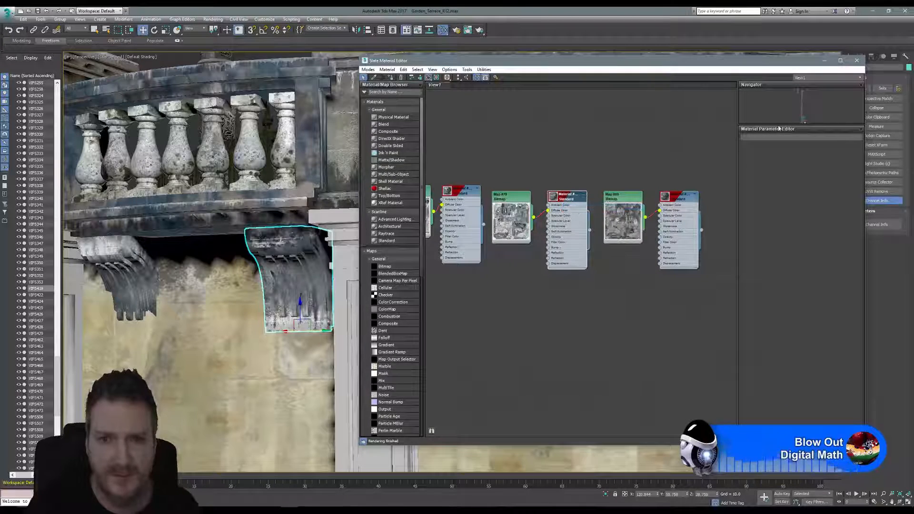
left_click(856, 61)
- Select the three pieces of the next untextured corbel, just past the pillar, and isolate them
middle_click_drag(379, 220, 334, 213)
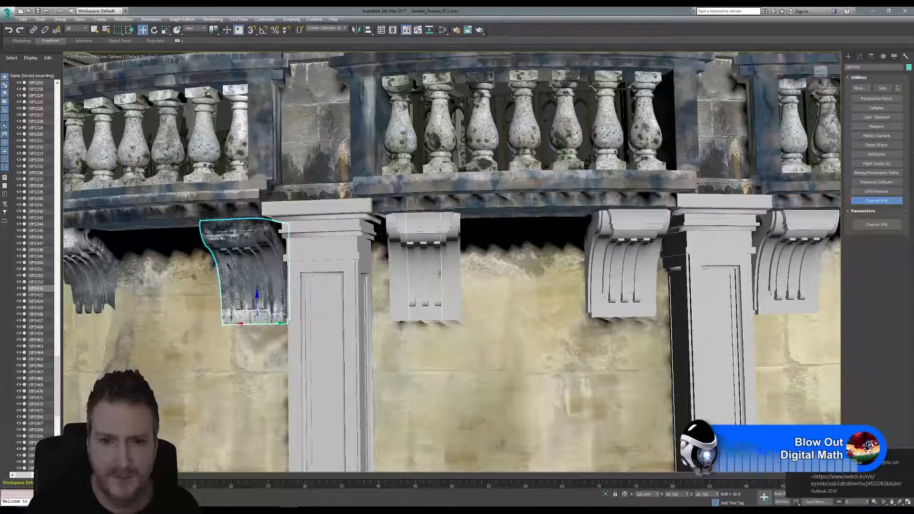
left_click(399, 234)
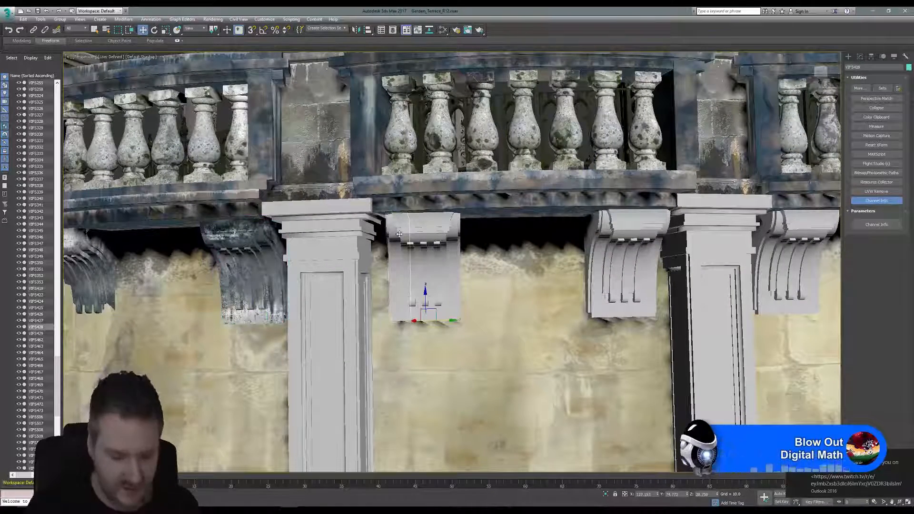
left_click(427, 234, "ctrl")
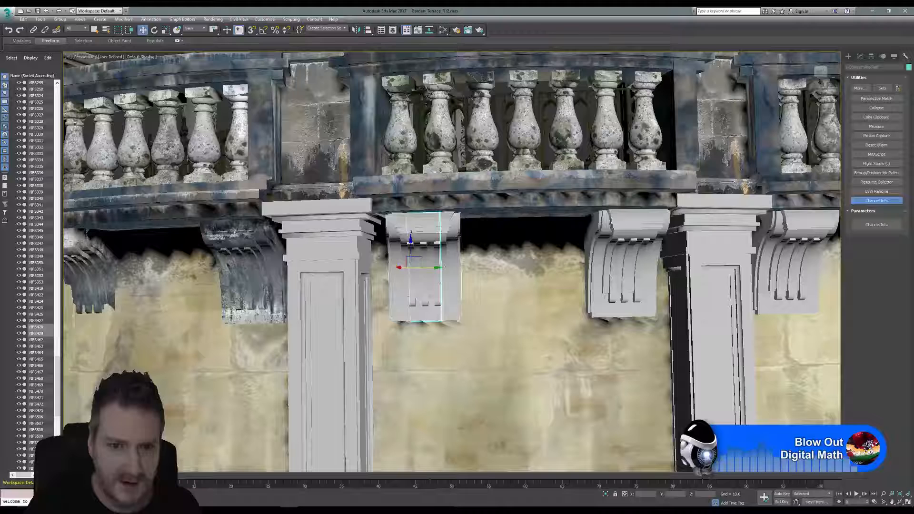
left_click(450, 235, "ctrl")
left_click(40, 20)
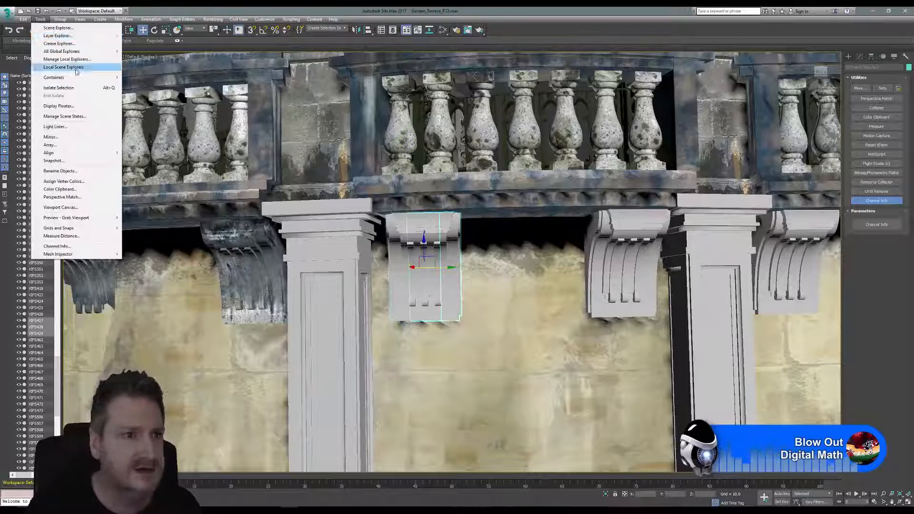
left_click(59, 87)
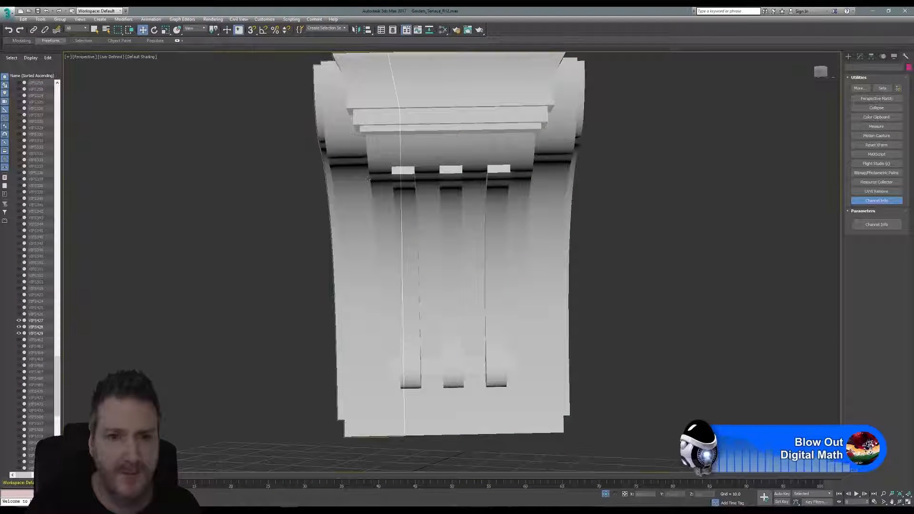
- Convert the central piece of the isolated corbel from Editable Mesh to Editable Poly
left_click(368, 179)
left_click(860, 57)
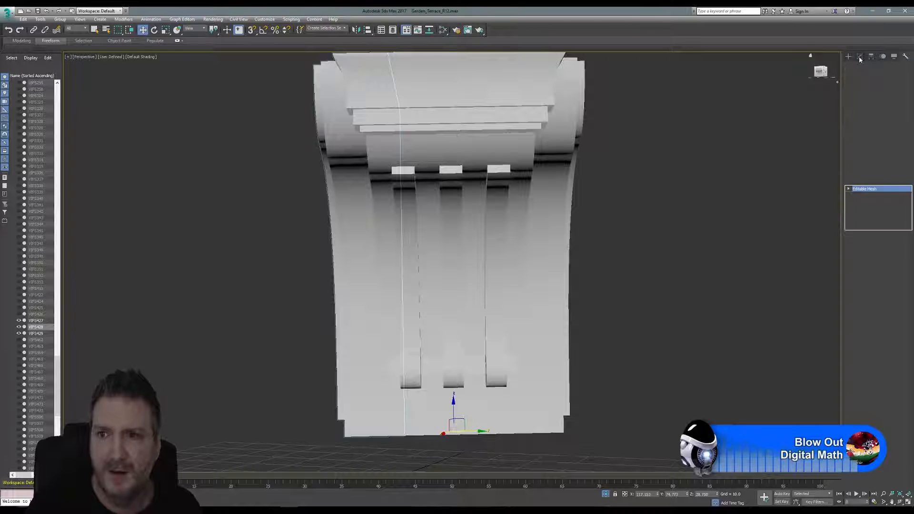
right_click(864, 189)
left_click(883, 243)
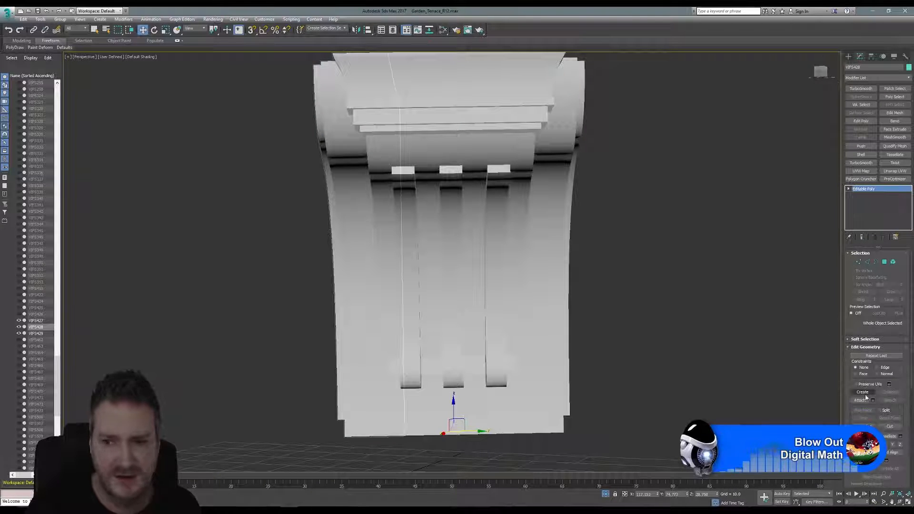
- Attach the other two corbel pieces to the Editable Poly and end isolation to bring back the full terrace
left_click(862, 400)
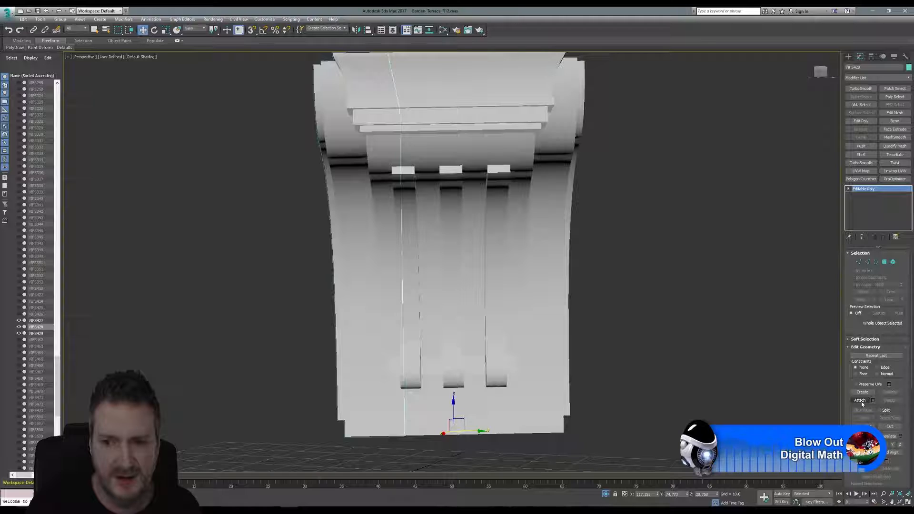
left_click(420, 151)
left_click(494, 249)
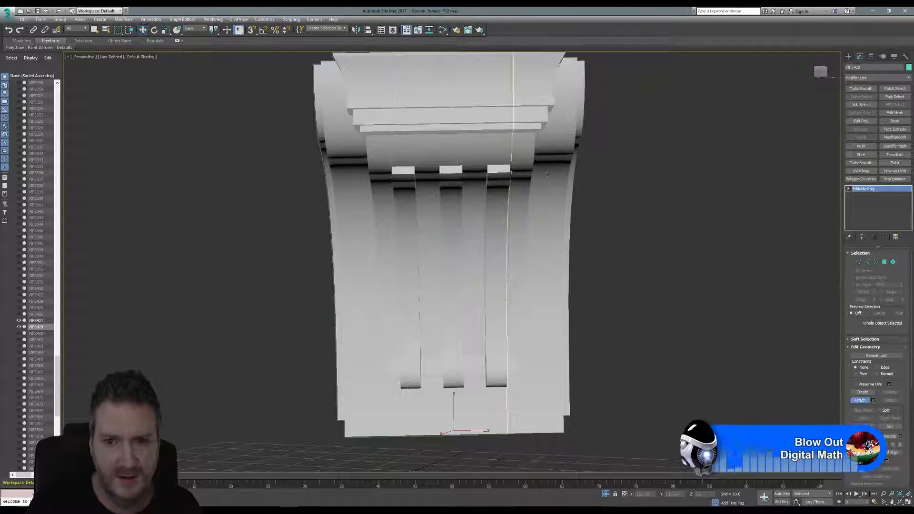
left_click(548, 175)
left_click(494, 250)
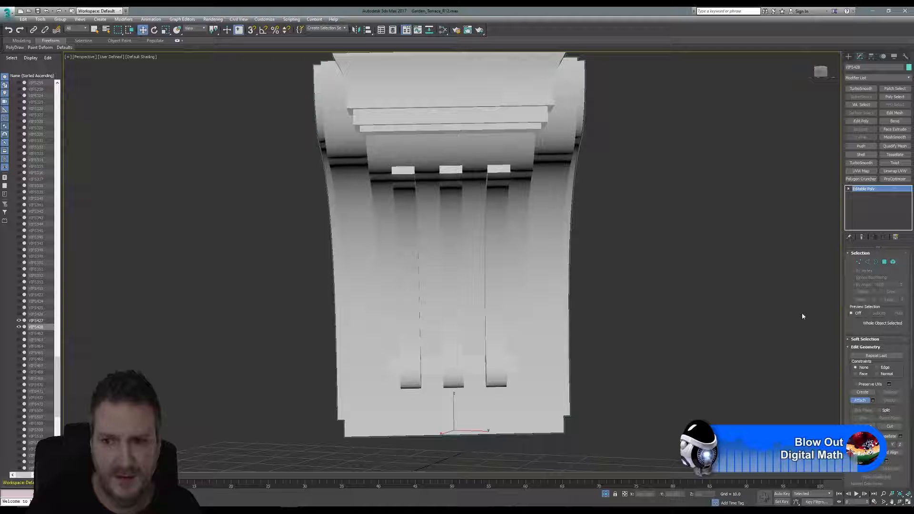
left_click(863, 400)
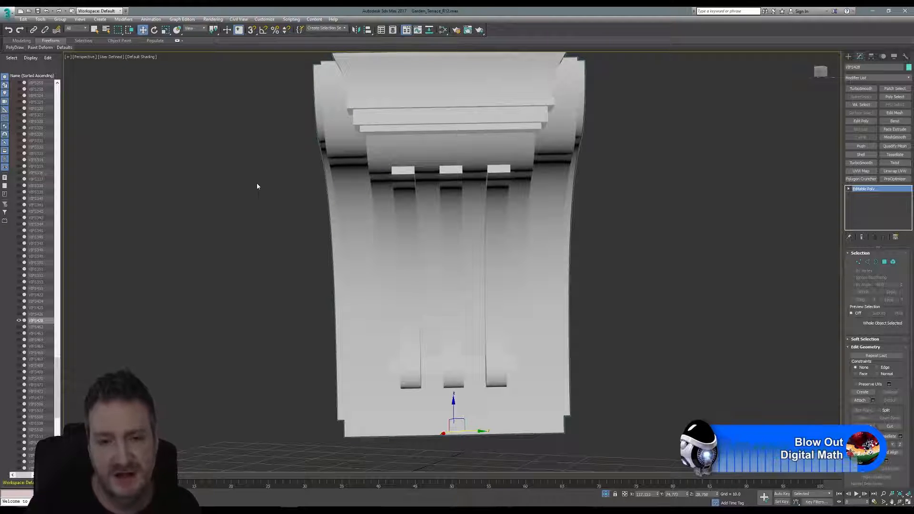
middle_click_drag(216, 202, 218, 216)
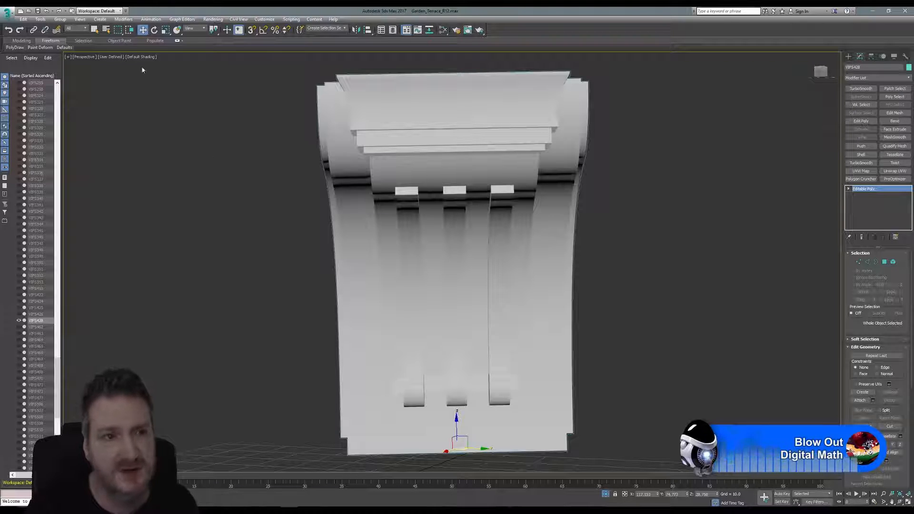
left_click(40, 19)
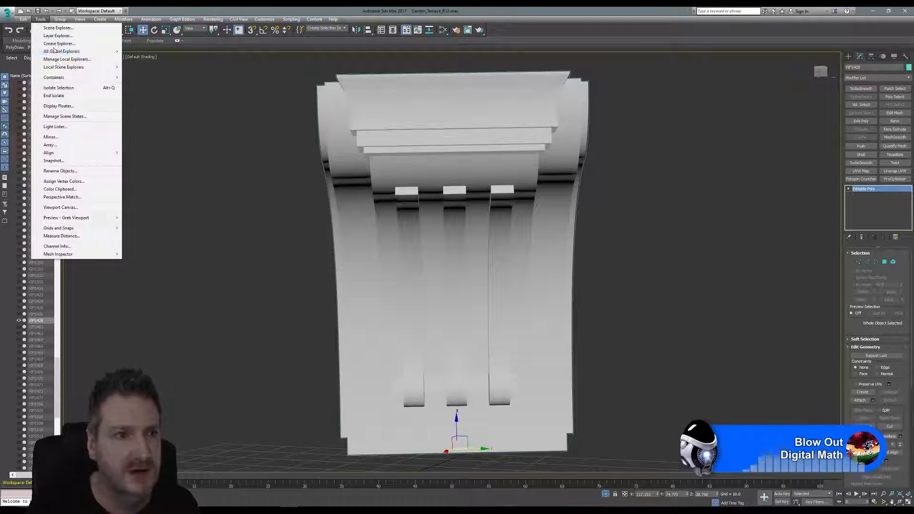
left_click(65, 96)
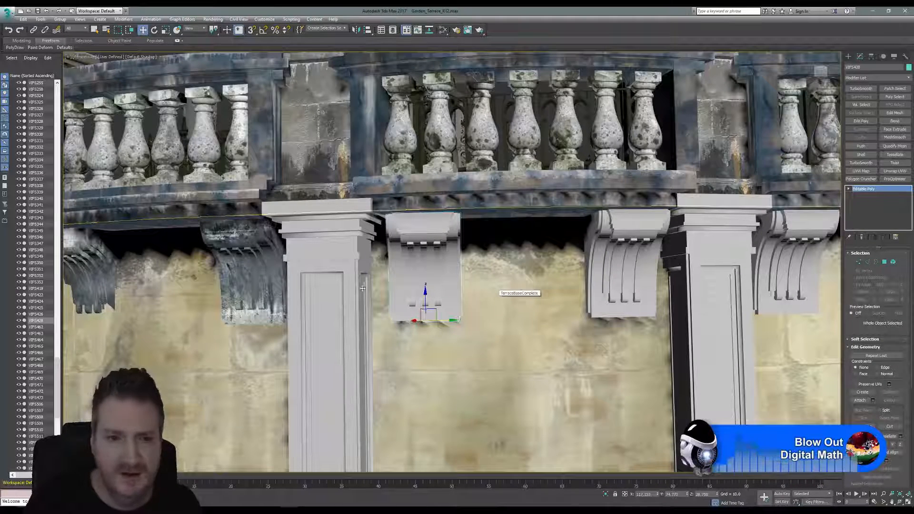
- Copy map channel 1 of the textured corbel on the other side of the pillar in Map Channel Info
left_click(252, 250)
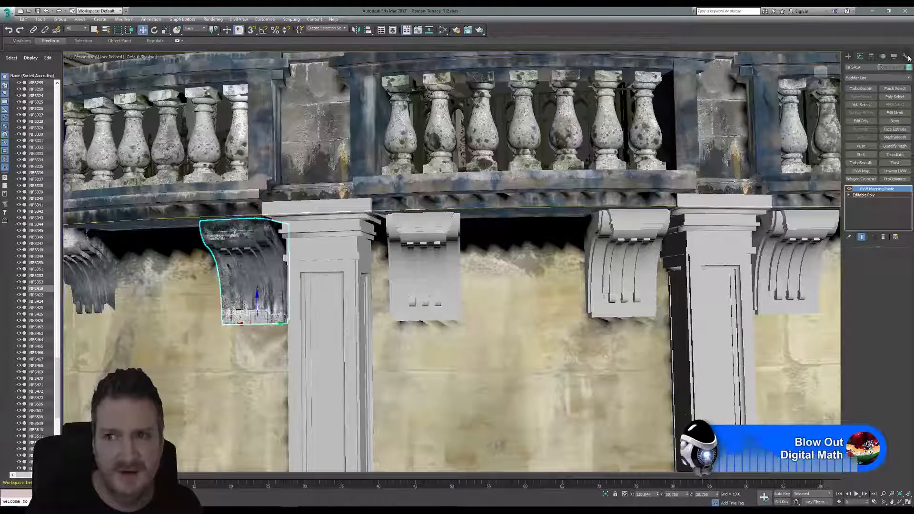
left_click(907, 56)
left_click(876, 200)
left_click(876, 225)
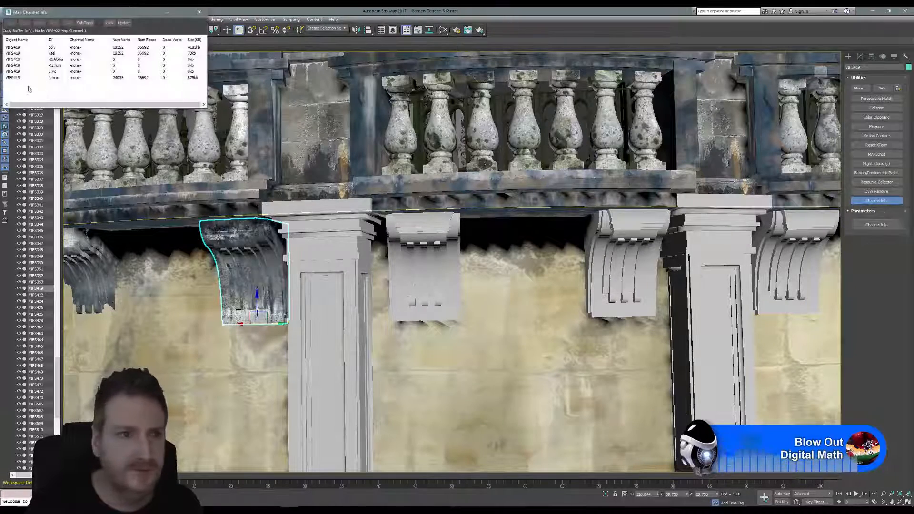
right_click(55, 77)
left_click(66, 82)
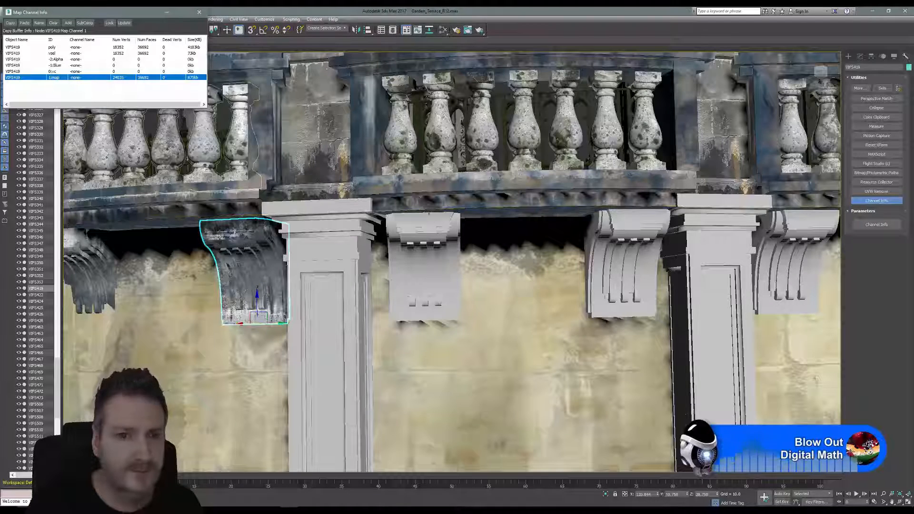
- Paste the copied UVs into the merged corbel's map channel 1, accept the default channel name and close Map Channel Info
left_click(424, 231)
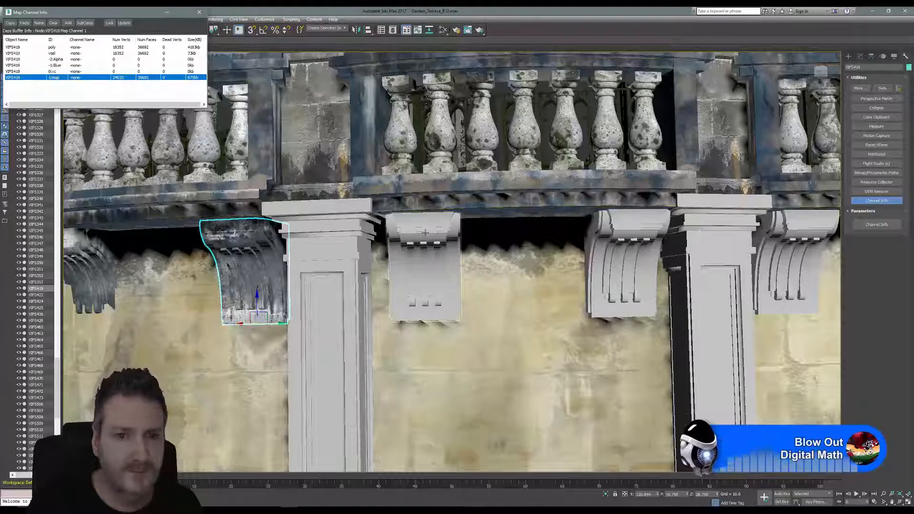
right_click(58, 78)
left_click(74, 91)
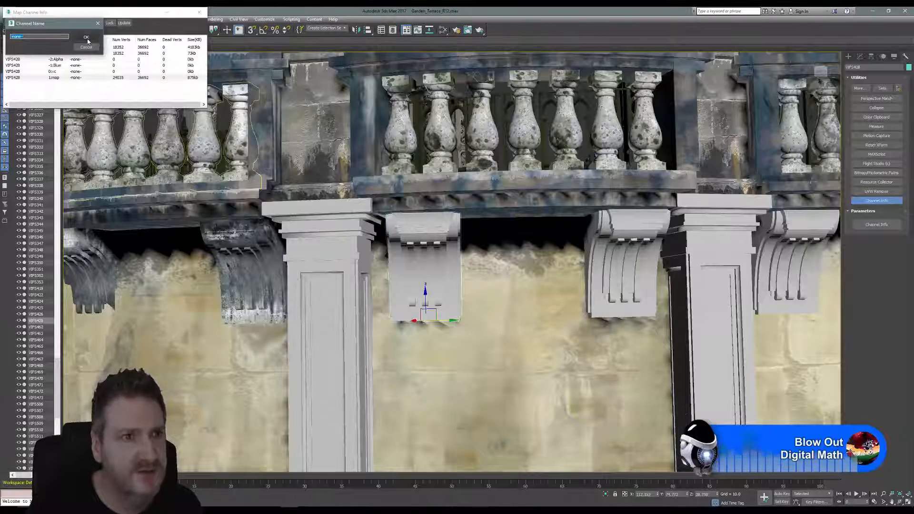
left_click(87, 40)
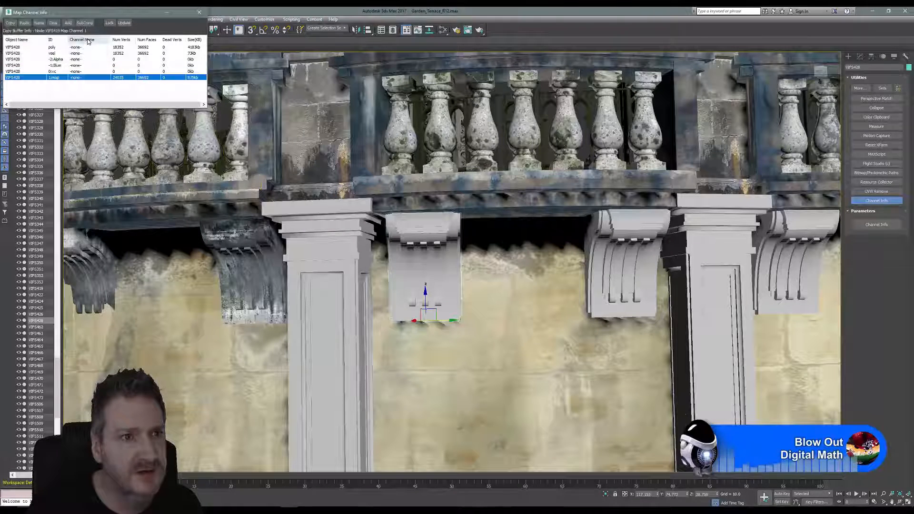
left_click(199, 12)
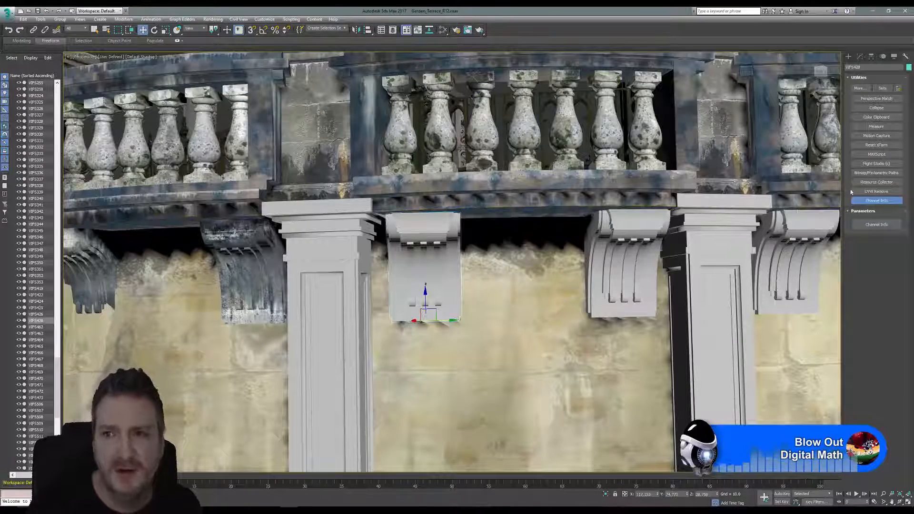
- Reopen Map Channel Info for the textured corbel beyond the pillar and copy its map channel 1 once more
middle_click_drag(329, 161, 203, 156)
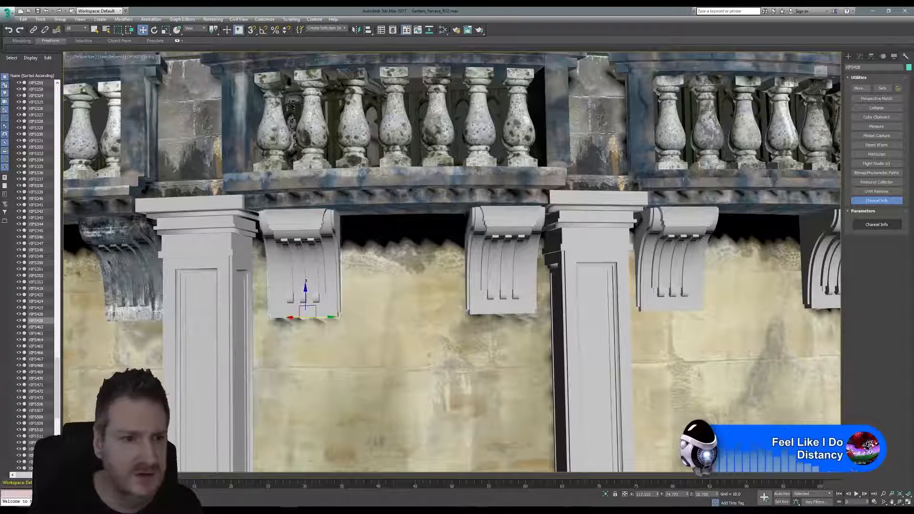
left_click(123, 239)
left_click(876, 224)
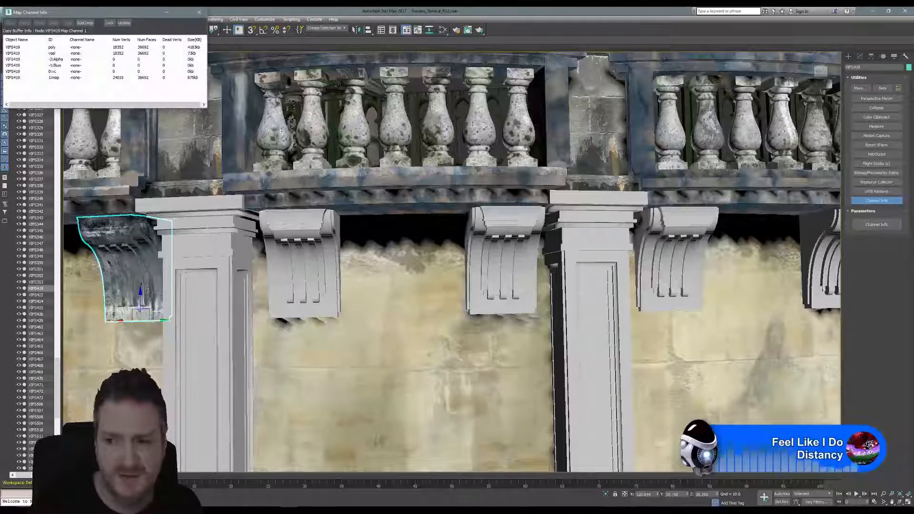
left_click(56, 77)
right_click(56, 77)
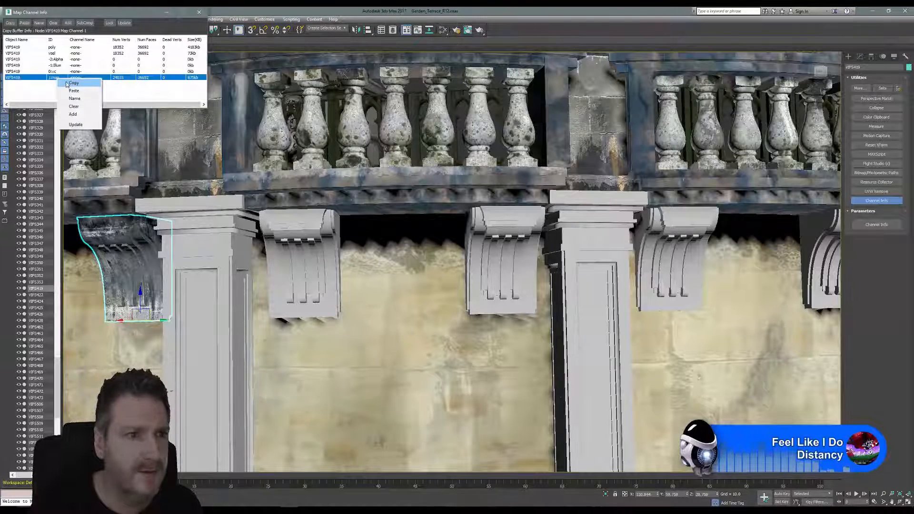
left_click(65, 82)
- Repeat the paste into the merged corbel's map channel 1 and close Map Channel Info
left_click(287, 224)
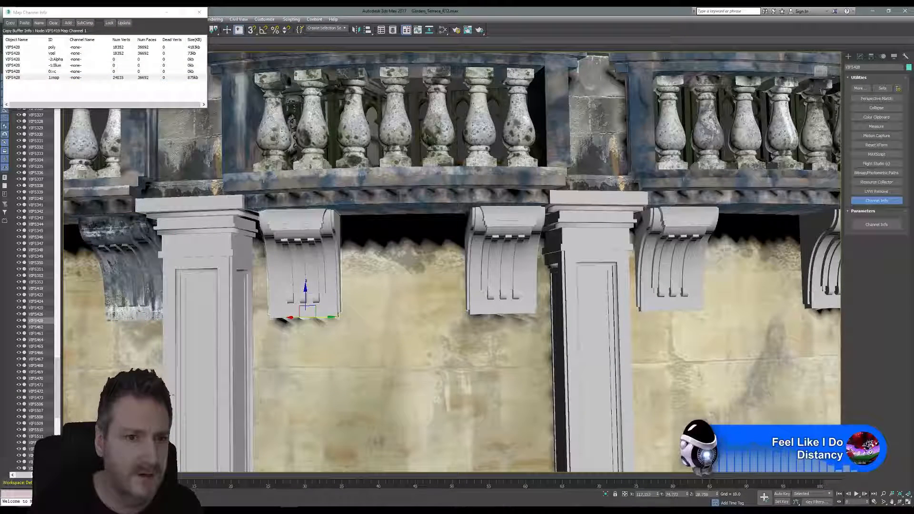
right_click(56, 79)
left_click(71, 89)
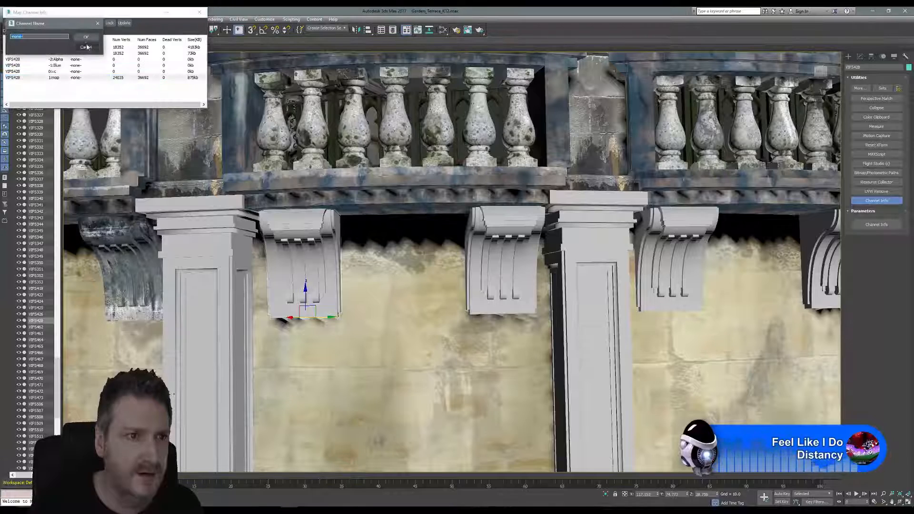
left_click(199, 12)
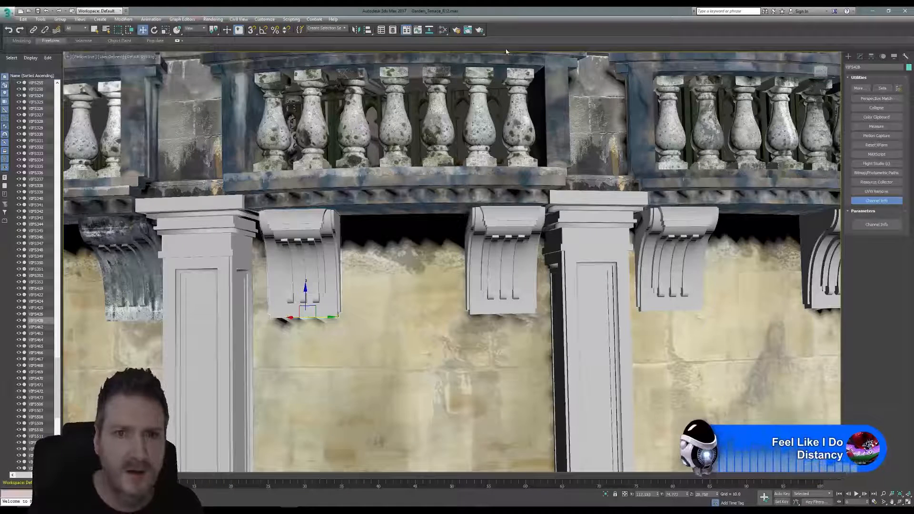
- Assign the last Standard material in the Slate Material Editor's node row to the merged corbel and close the editor
left_click(443, 29)
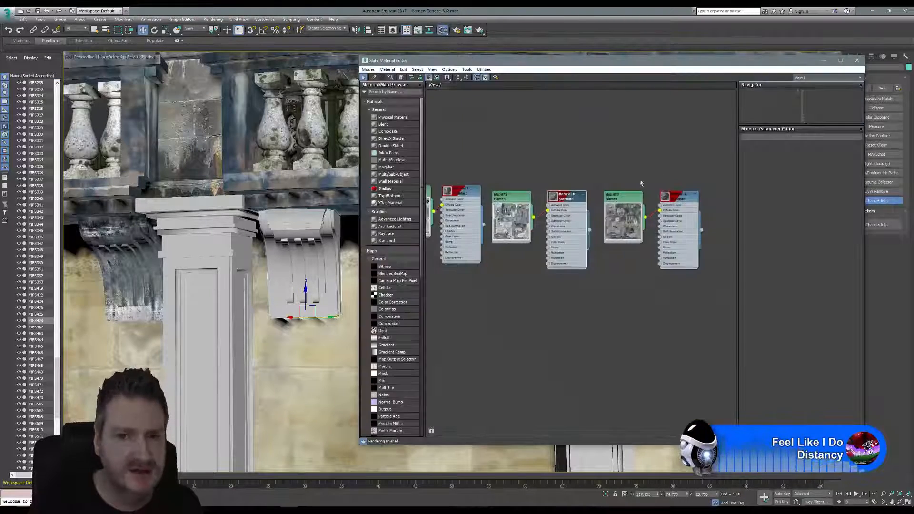
left_click(662, 200)
right_click(681, 195)
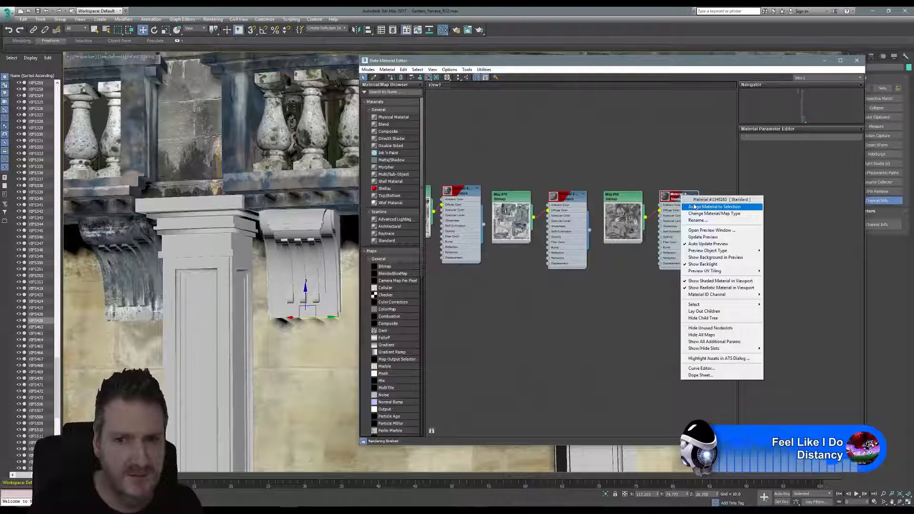
left_click(694, 207)
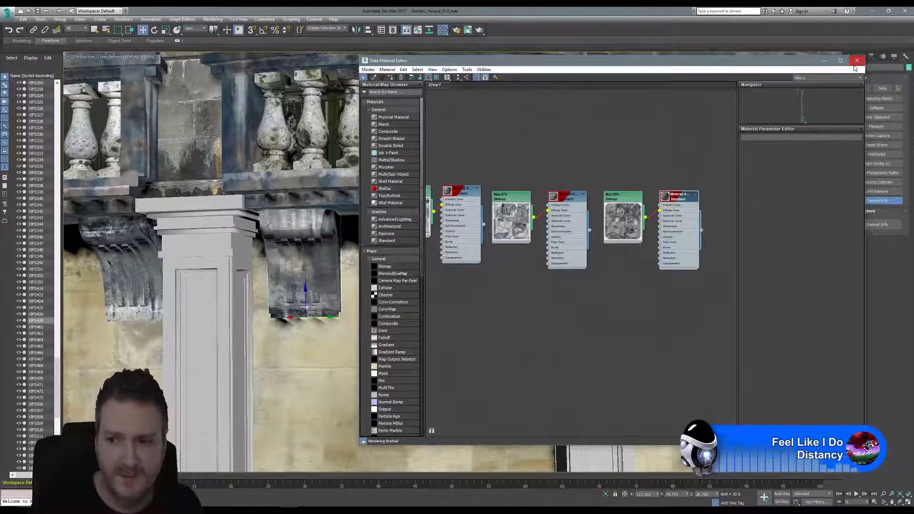
left_click(857, 60)
- Examine the whole terrace from several sides, checking the textured corbels, walls and balustrade against the pillars
mouse_move(339, 187)
middle_mouse_down()
mouse_move(123, 185)
mouse_move(349, 200)
middle_mouse_up()
left_click(901, 503)
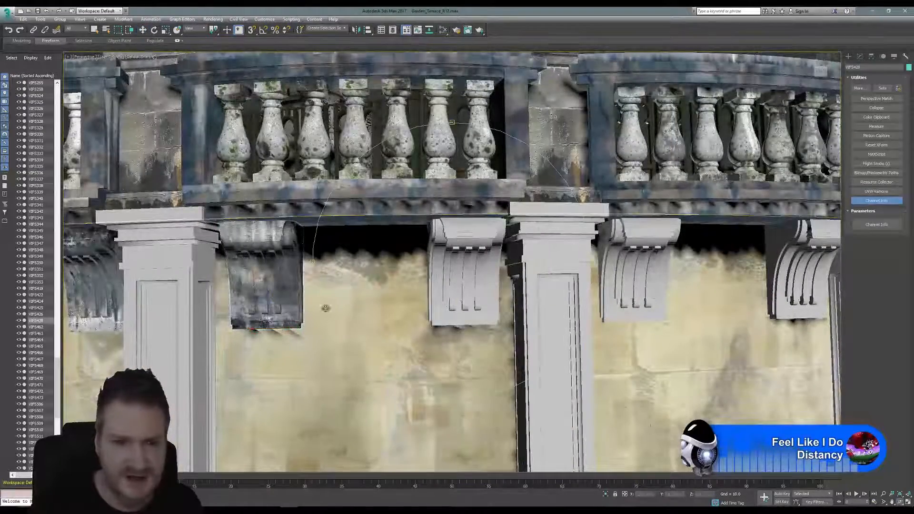
left_click_drag(383, 312, 441, 303)
scroll(386, 316, "down", 5)
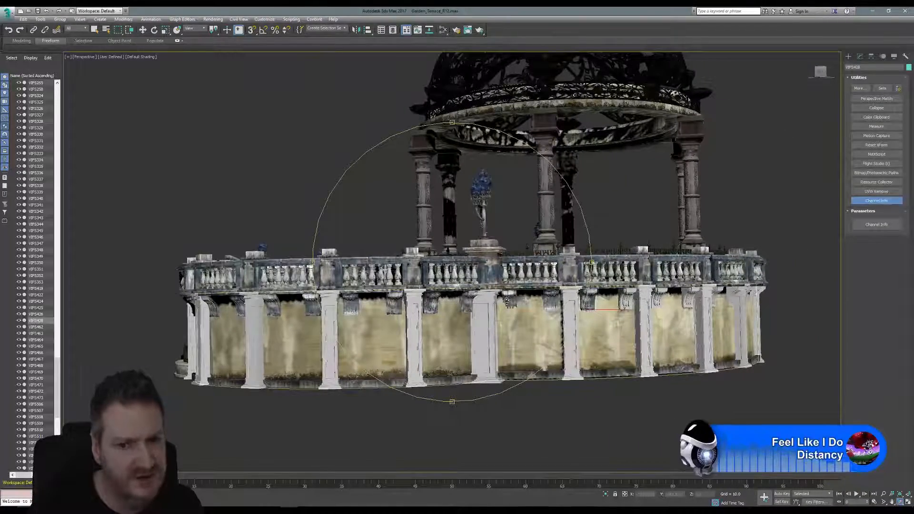
left_click_drag(507, 301, 551, 302)
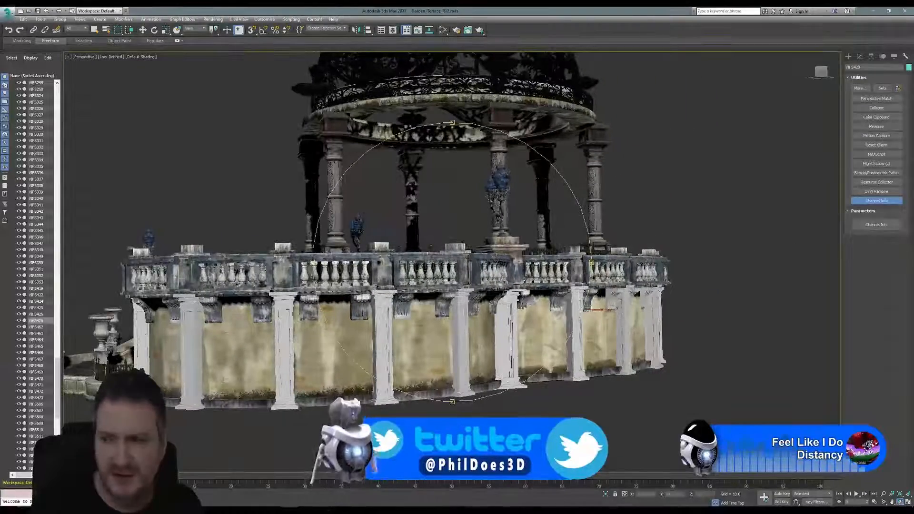
middle_click_drag(461, 301, 529, 293)
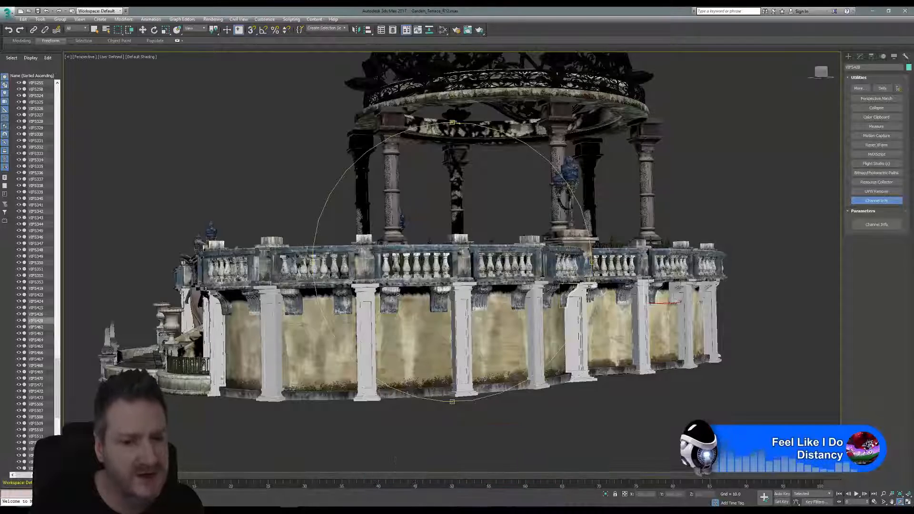
left_click_drag(397, 295, 476, 283)
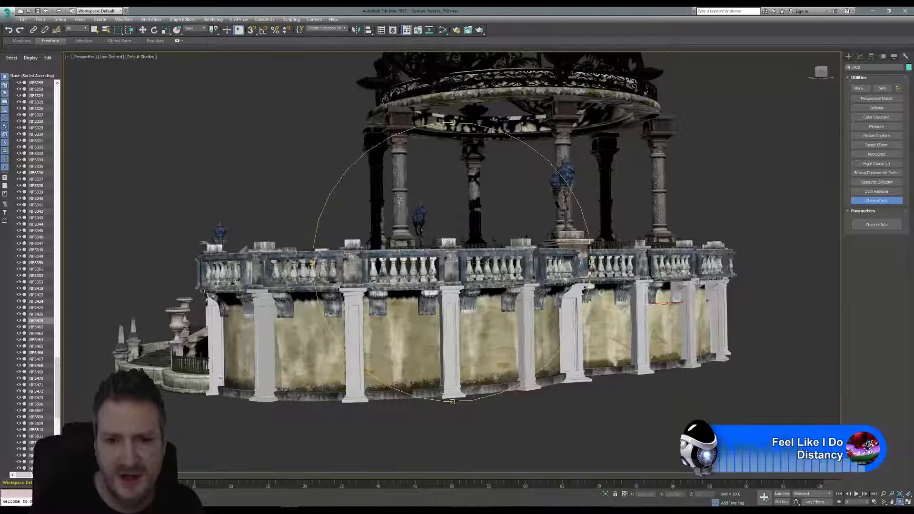
left_click_drag(438, 258, 455, 262)
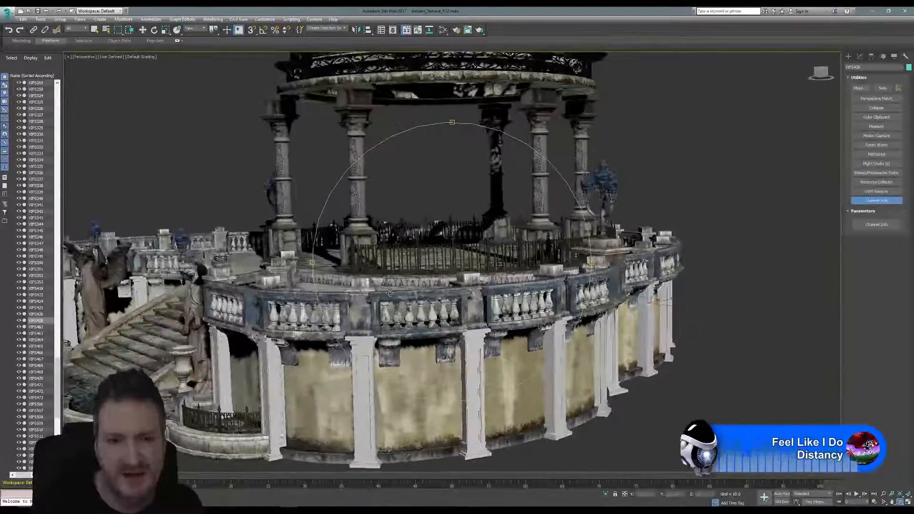
left_click_drag(391, 293, 428, 274)
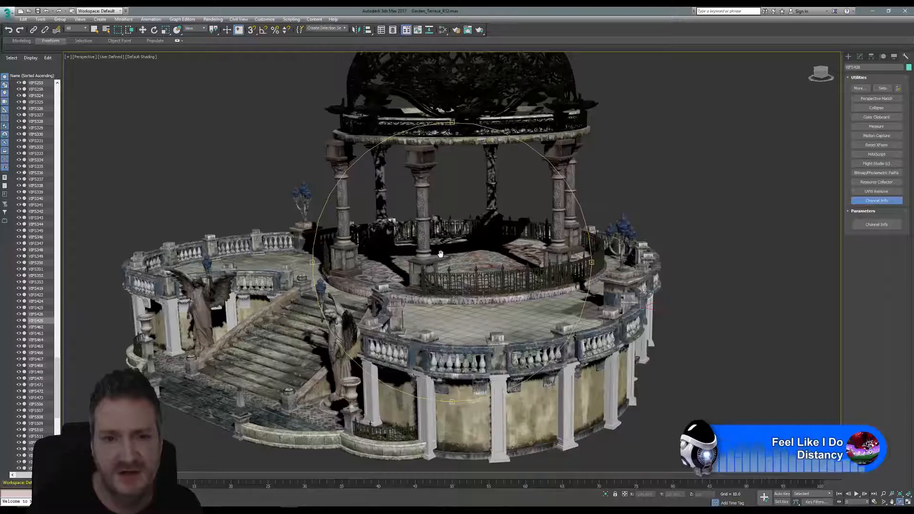
mouse_move(440, 254)
middle_mouse_down()
mouse_move(448, 258)
mouse_move(444, 251)
middle_mouse_up()
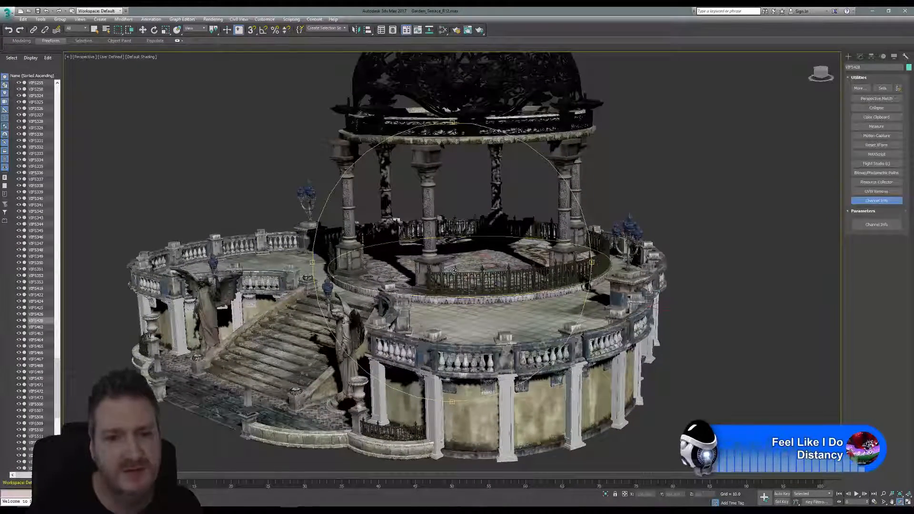
middle_click_drag(461, 276, 467, 276, "alt")
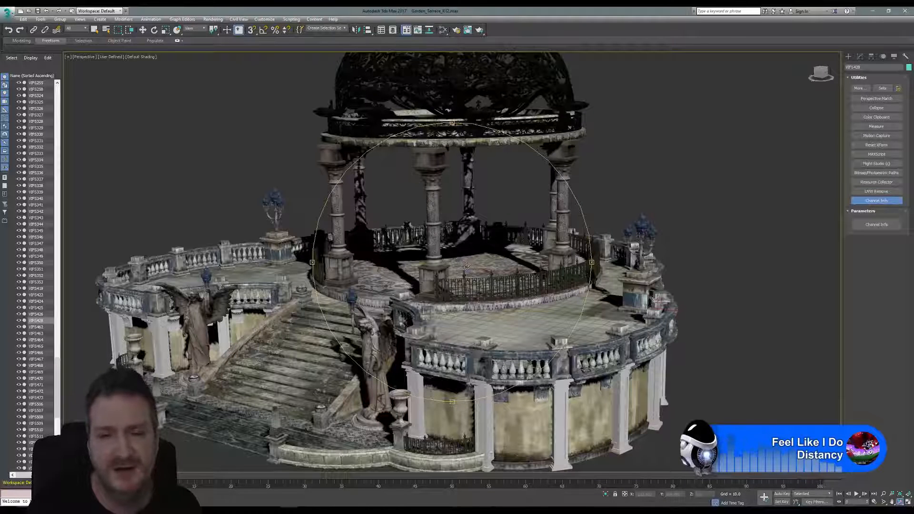
left_click_drag(475, 262, 442, 262)
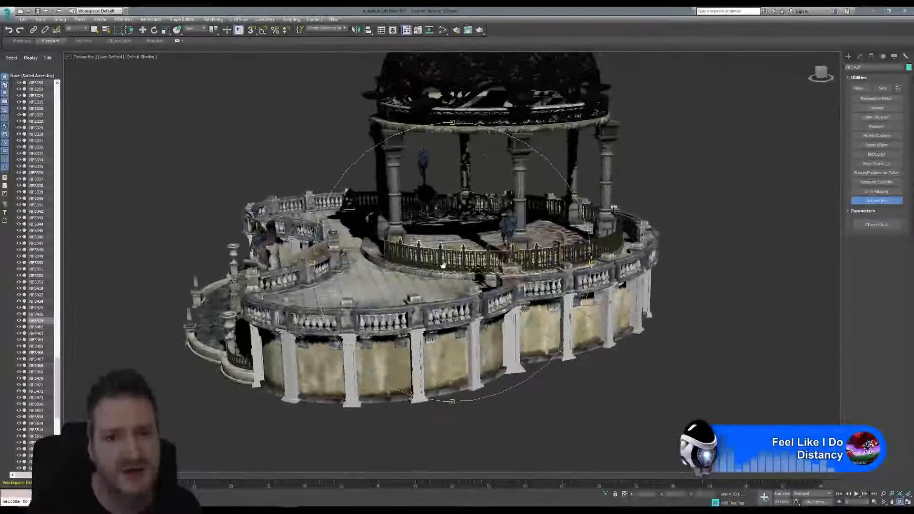
- Examine the terrace's outer wall up close, checking which corbels under the balustrade still lack a texture
scroll(522, 288, "up", 2)
left_click_drag(522, 288, 421, 262)
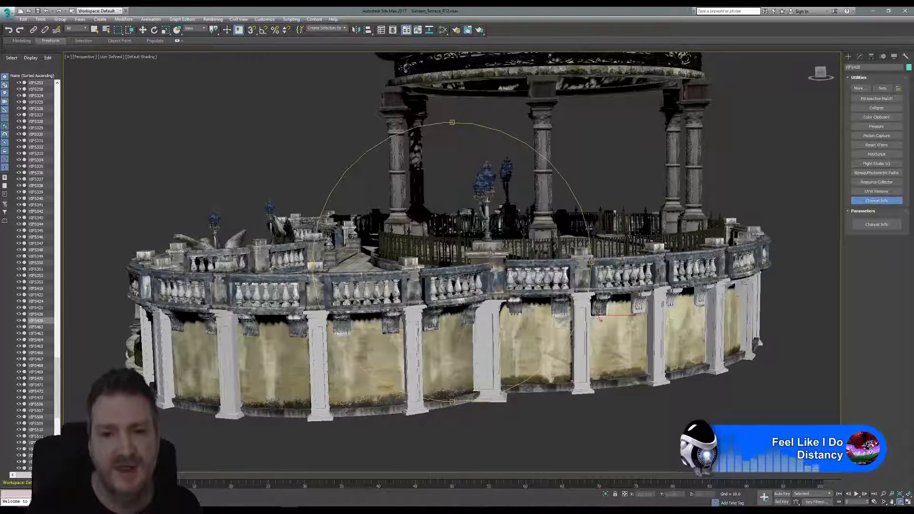
left_click_drag(488, 246, 439, 281)
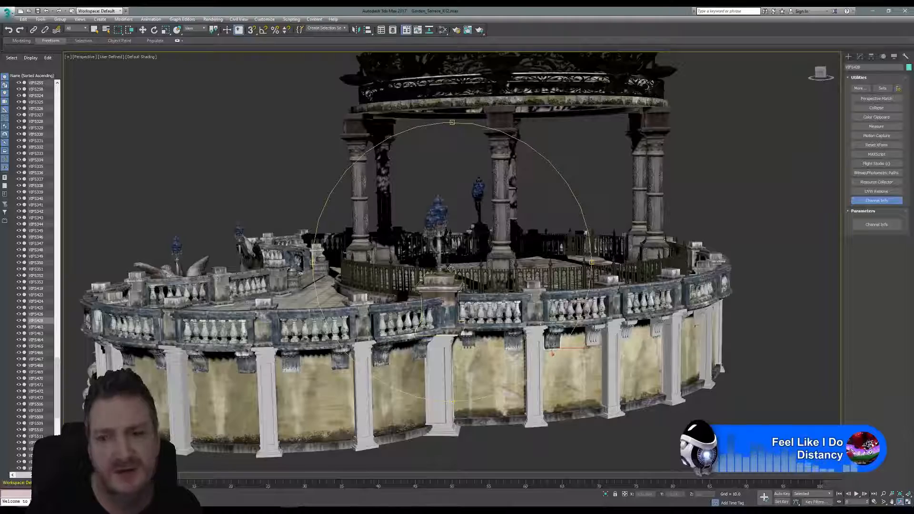
left_click_drag(451, 268, 380, 266)
scroll(380, 266, "up", 4)
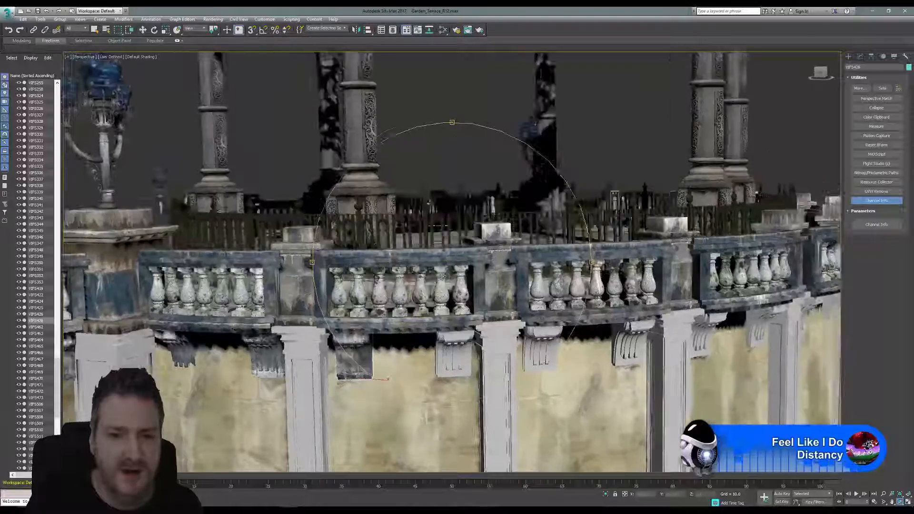
left_click_drag(441, 278, 445, 297)
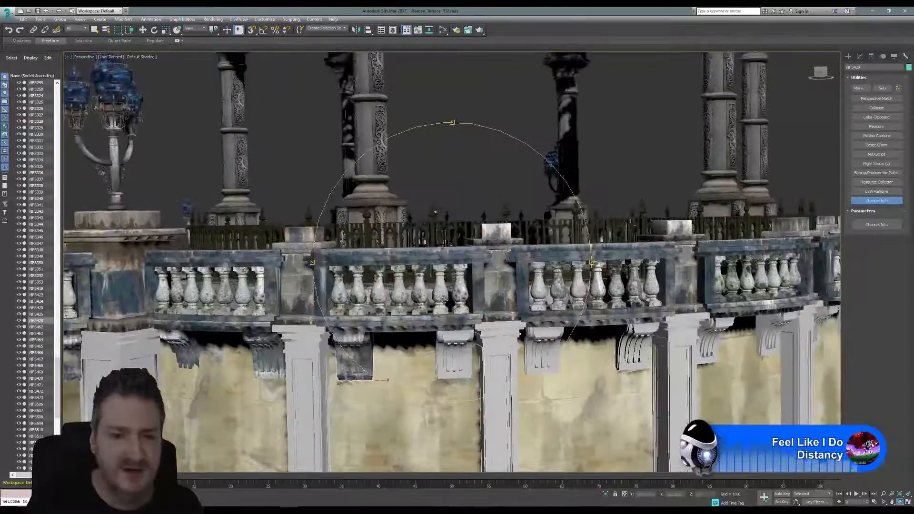
middle_click_drag(445, 297, 496, 250)
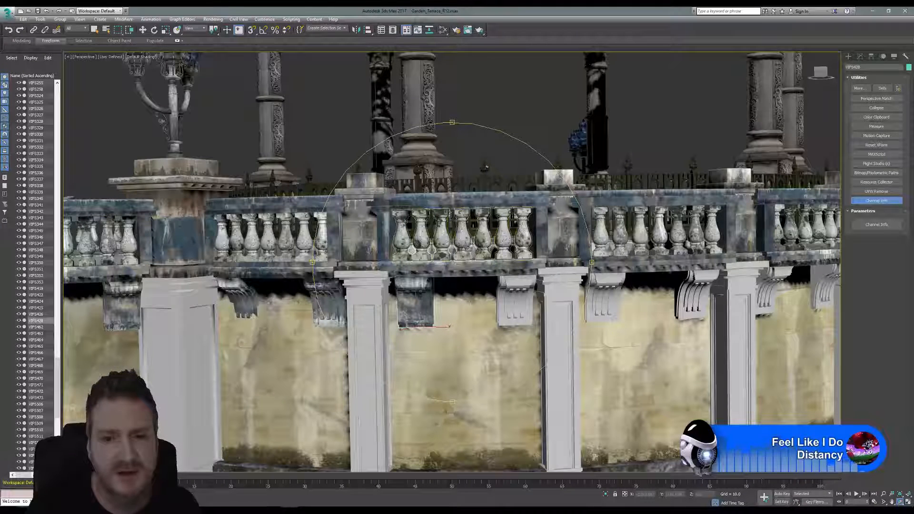
middle_click_drag(464, 257, 346, 148, "alt")
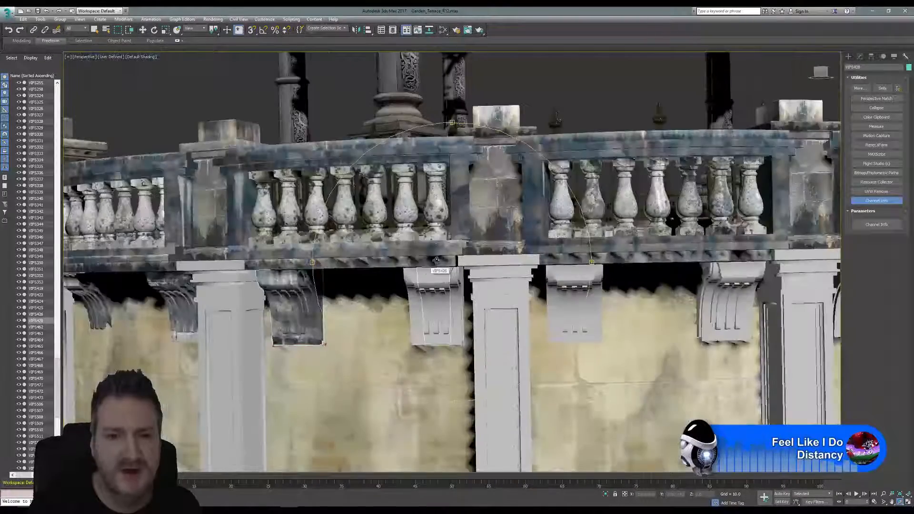
- Isolate the three pieces of the untextured corbel that shares a wall bay with the last textured one
left_click(95, 30)
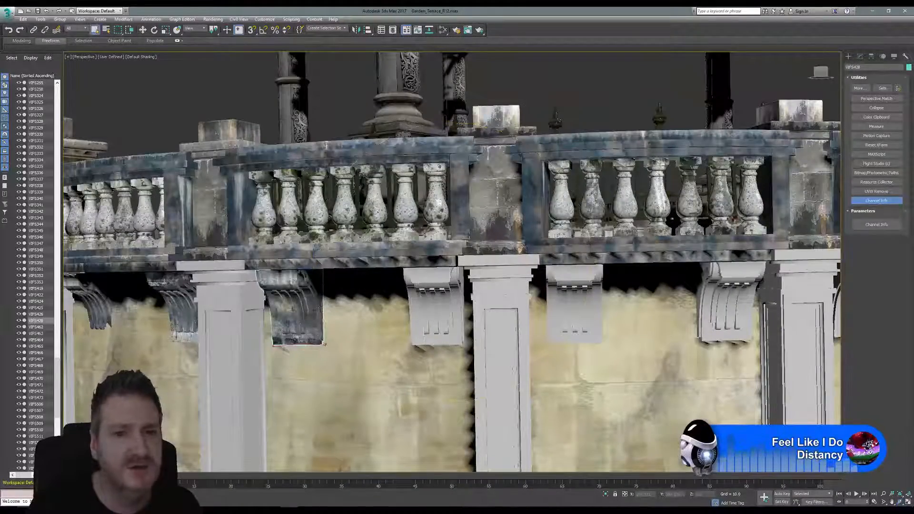
middle_click_drag(460, 283, 476, 263, "alt")
scroll(476, 263, "up", 3)
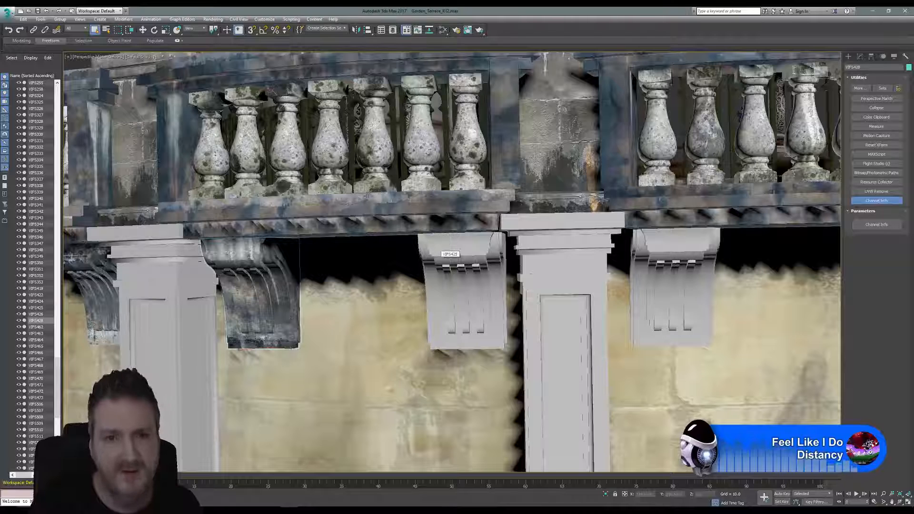
left_click(437, 259)
left_click(463, 255, "ctrl")
left_click(492, 247, "ctrl")
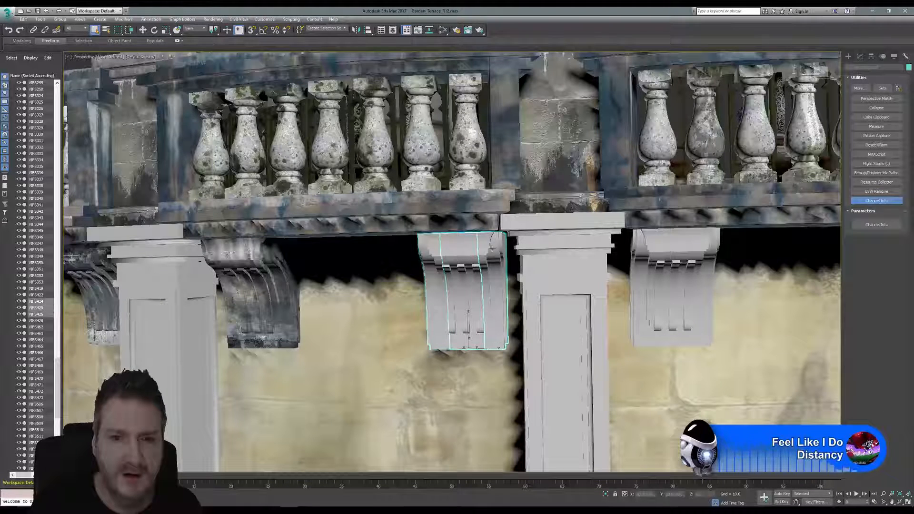
left_click(42, 19)
left_click(52, 88)
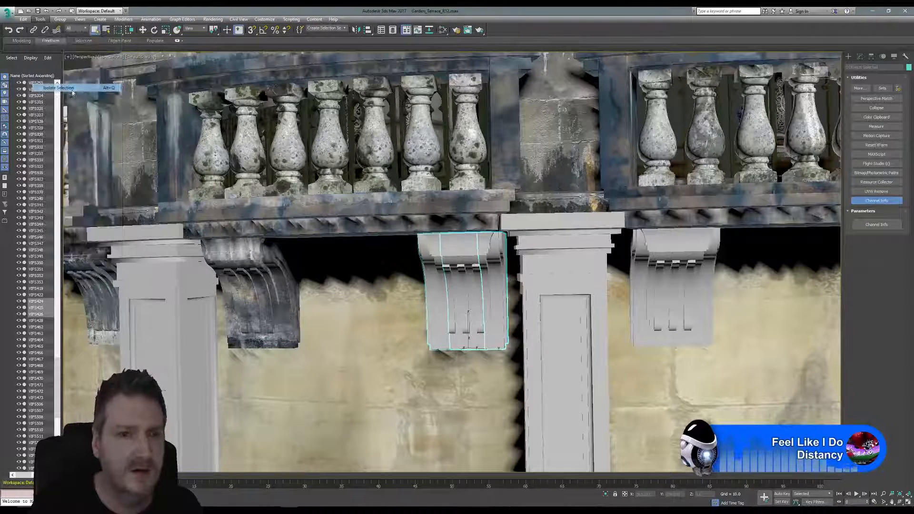
middle_click_drag(566, 245, 534, 224, "alt")
scroll(567, 267, "down", 3)
left_click(410, 99)
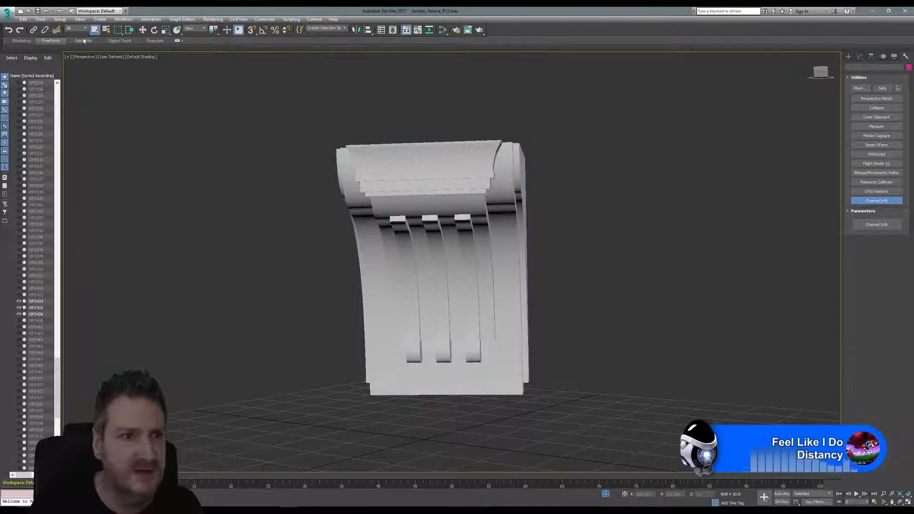
- Convert the isolated corbel's outer side piece to an Editable Poly
left_click(360, 178)
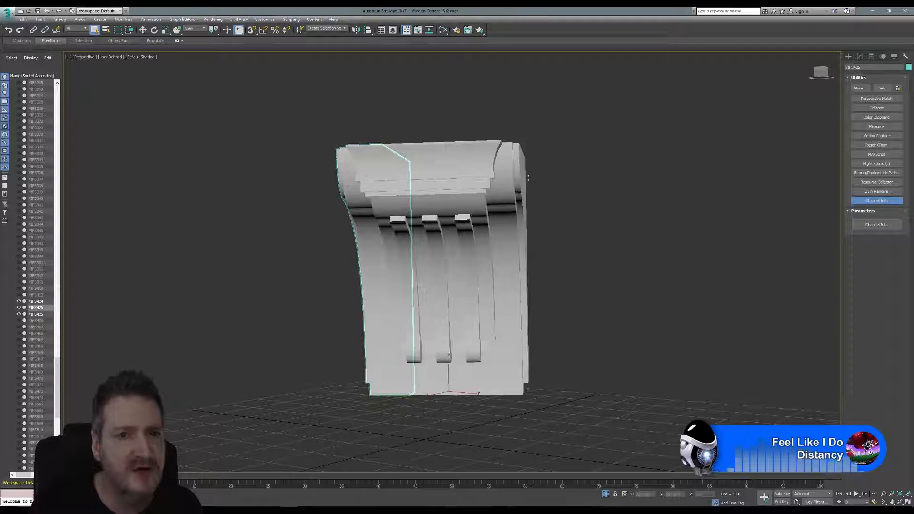
left_click(860, 57)
right_click(866, 190)
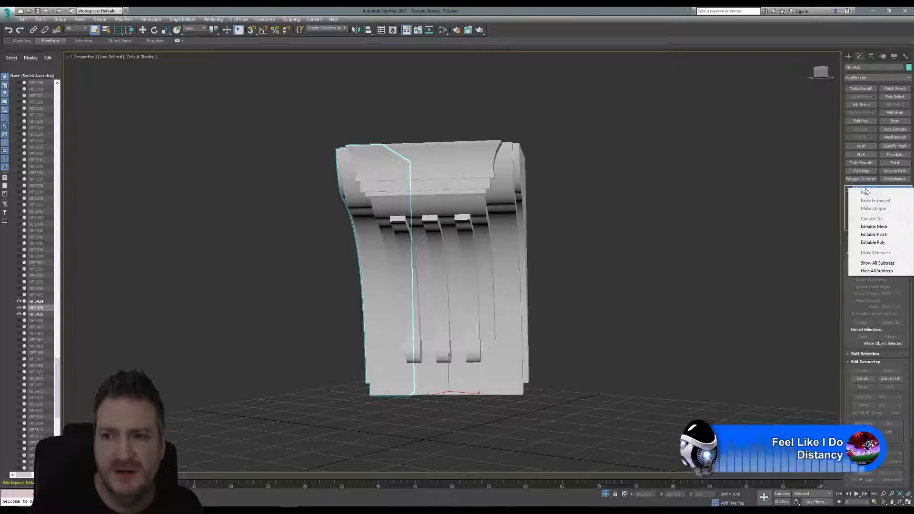
left_click(881, 242)
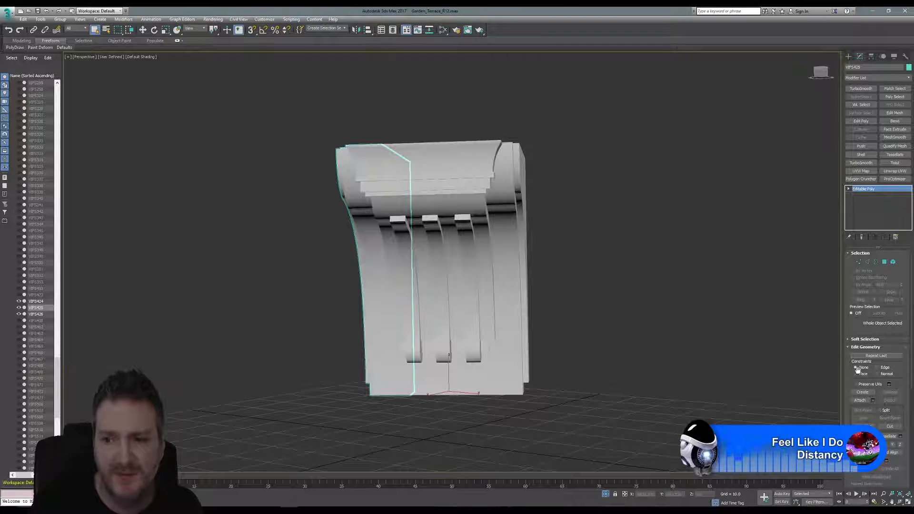
- Attach the corbel's other two pieces to the converted piece and end the isolation
left_click(860, 400)
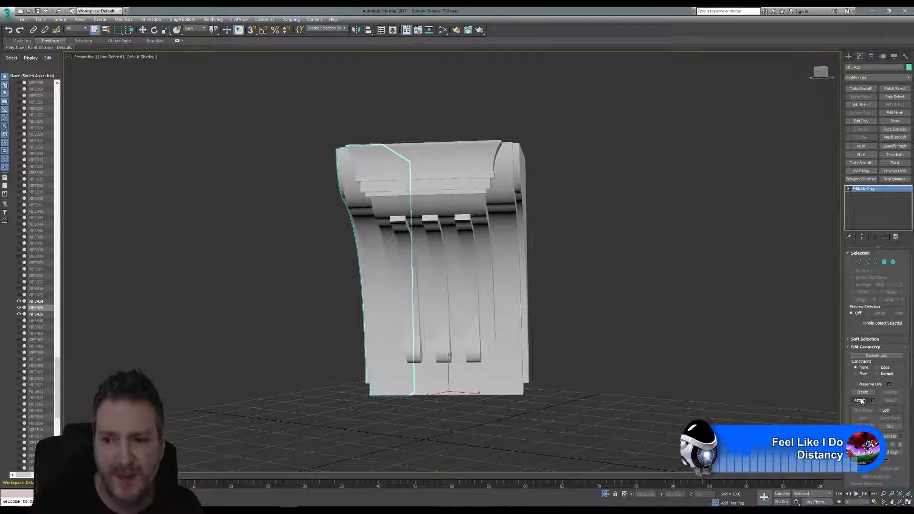
left_click(420, 167)
left_click(495, 252)
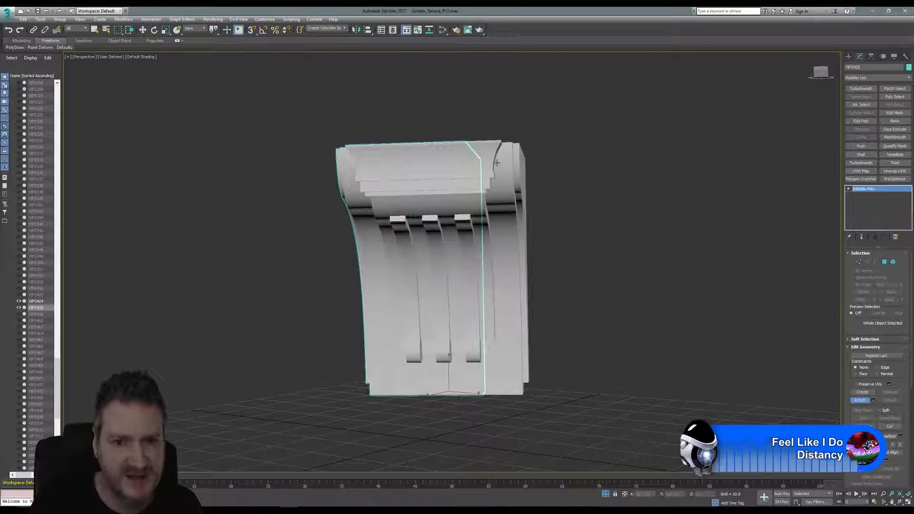
left_click(497, 163)
left_click(497, 254)
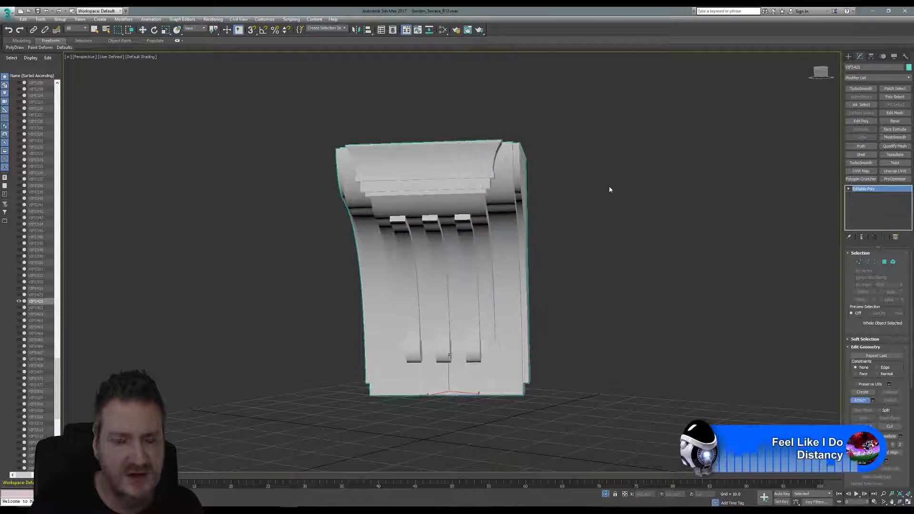
middle_click_drag(604, 181, 613, 193)
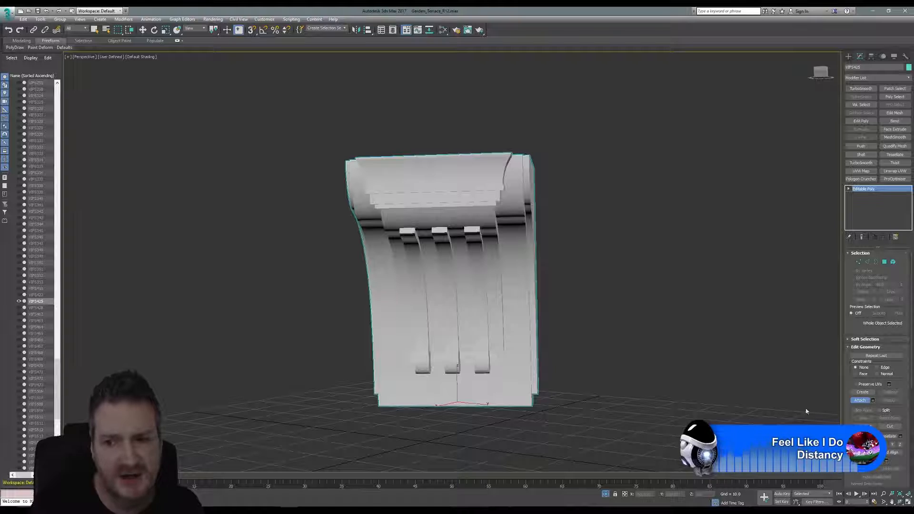
key("w")
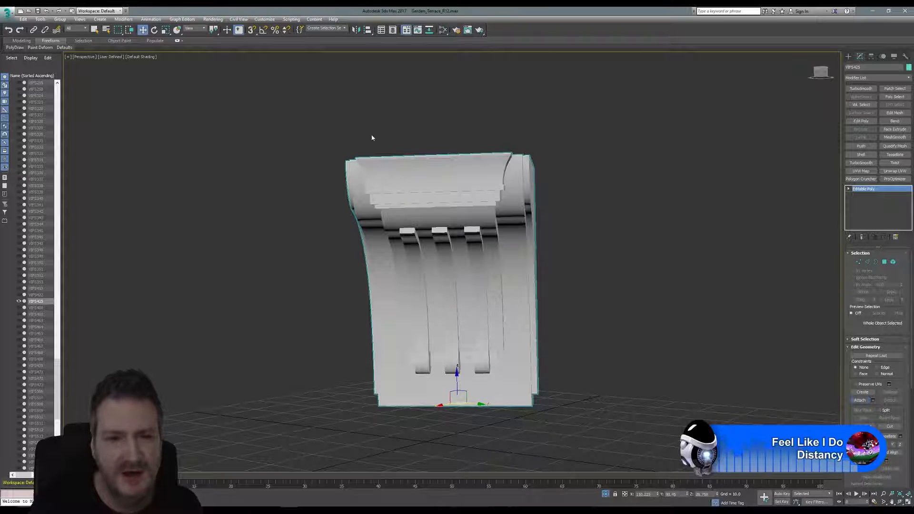
left_click(40, 19)
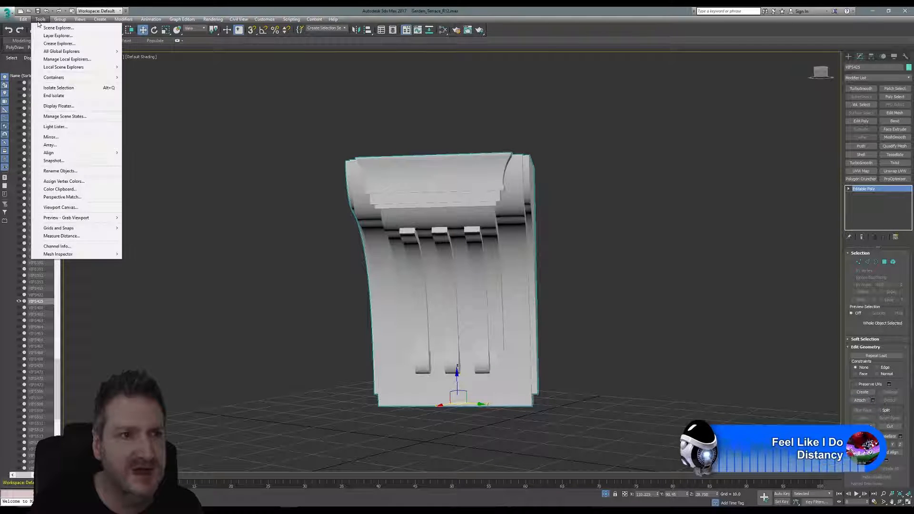
left_click(75, 96)
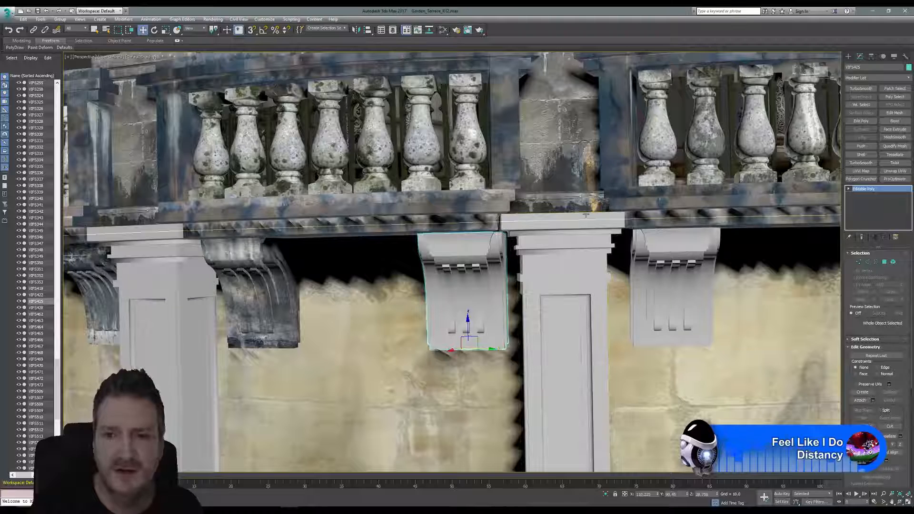
- Open Map Channel Info for the neighbouring textured corbel and copy its map channel 1
left_click(286, 272)
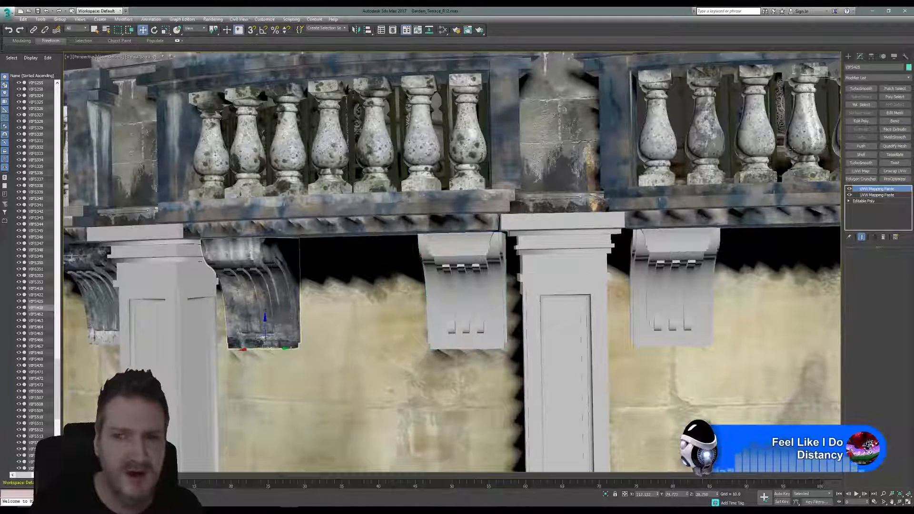
left_click(906, 57)
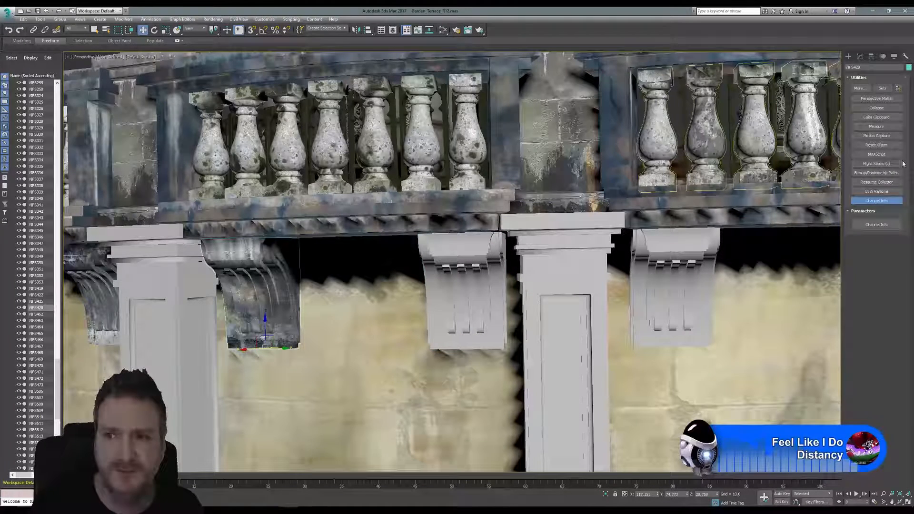
left_click(877, 226)
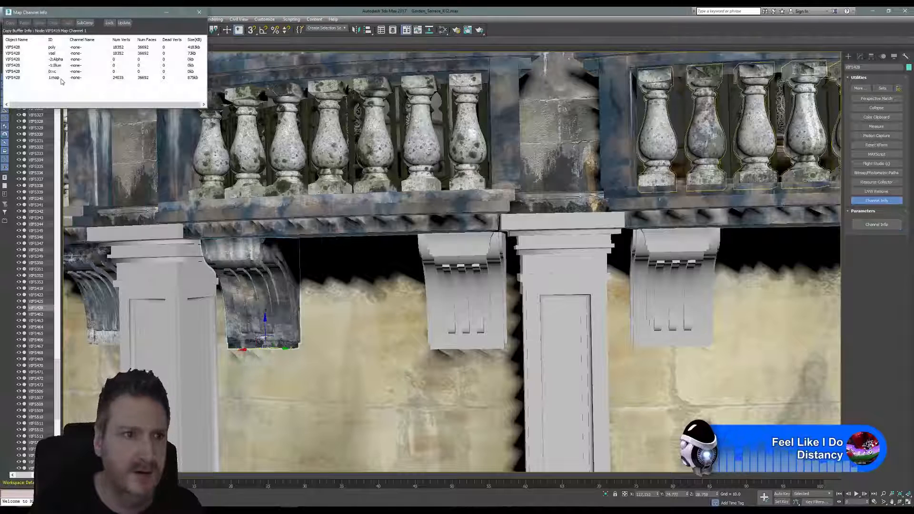
right_click(61, 82)
left_click(71, 87)
- Paste the copied UVs into the newly merged corbel's map channel 1, accept the default channel name and close Map Channel Info
left_click(462, 295)
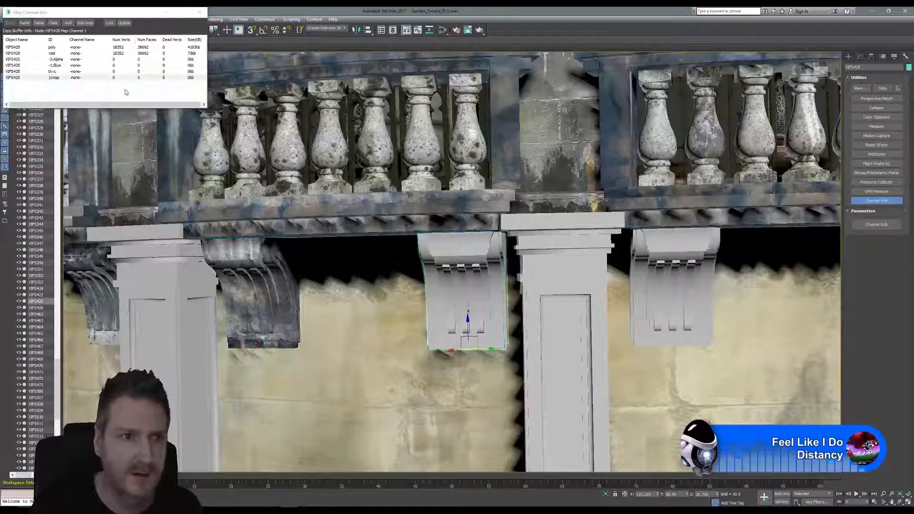
right_click(61, 85)
left_click(74, 92)
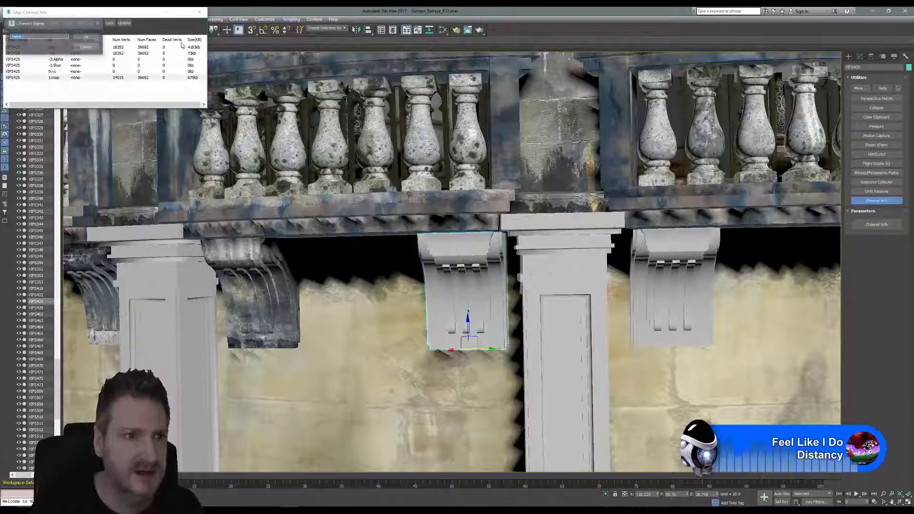
left_click(86, 37)
left_click(199, 12)
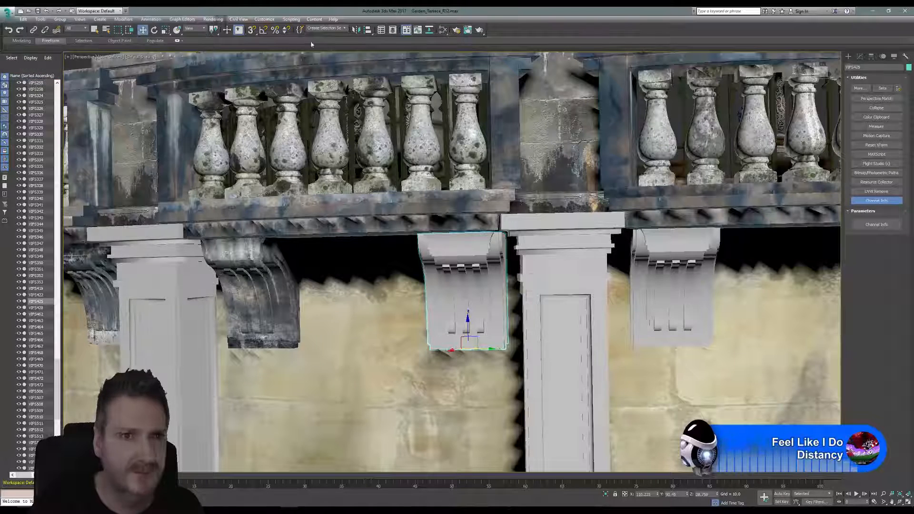
- Assign the Standard material directly before the Map #77 bitmap in the Slate Material Editor to the merged corbel and close the editor
left_click(442, 30)
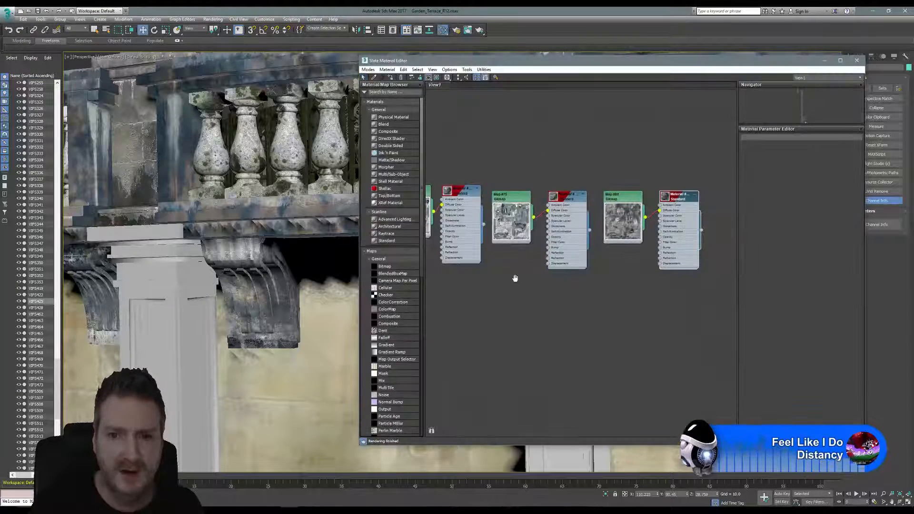
middle_click_drag(592, 285, 689, 291)
middle_click_drag(538, 287, 493, 290)
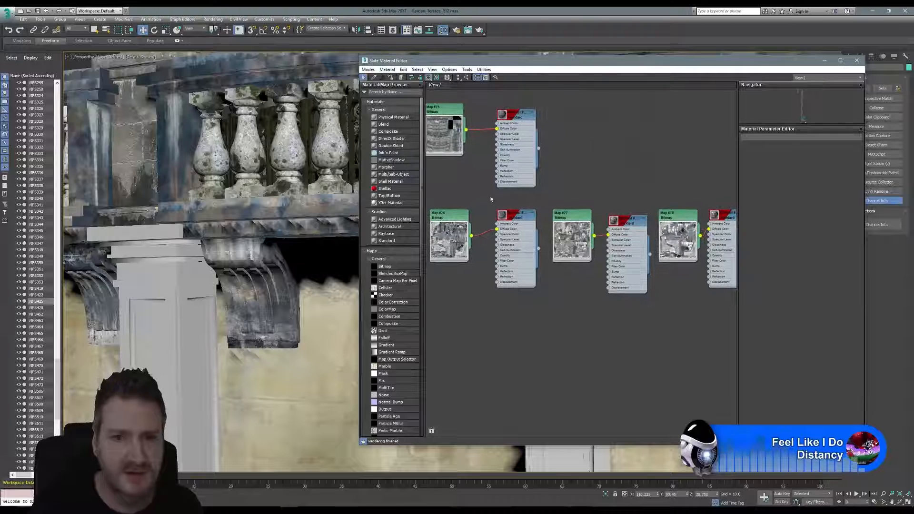
middle_click_drag(221, 204, 84, 205)
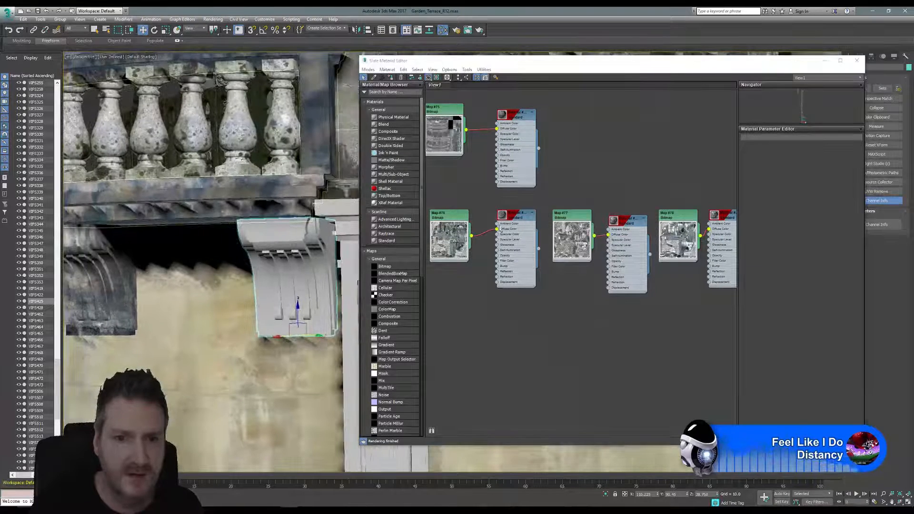
right_click(515, 214)
left_click(528, 230)
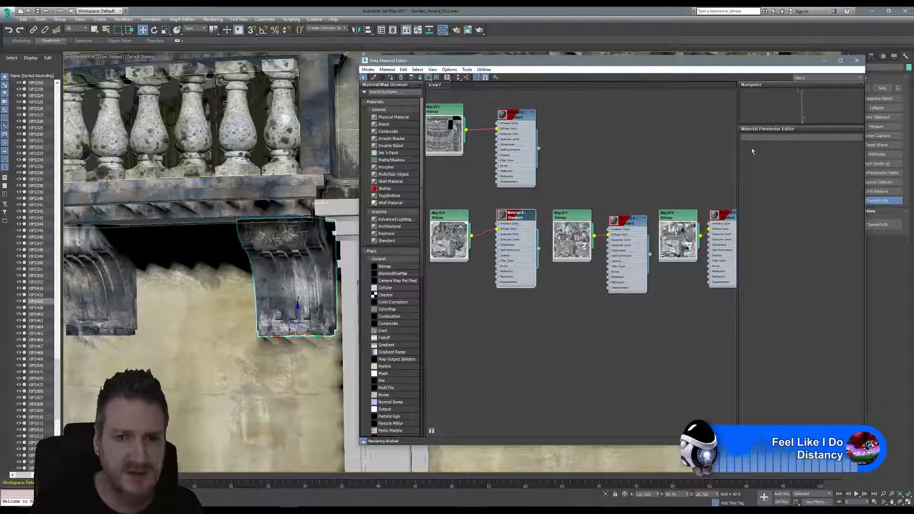
left_click(857, 60)
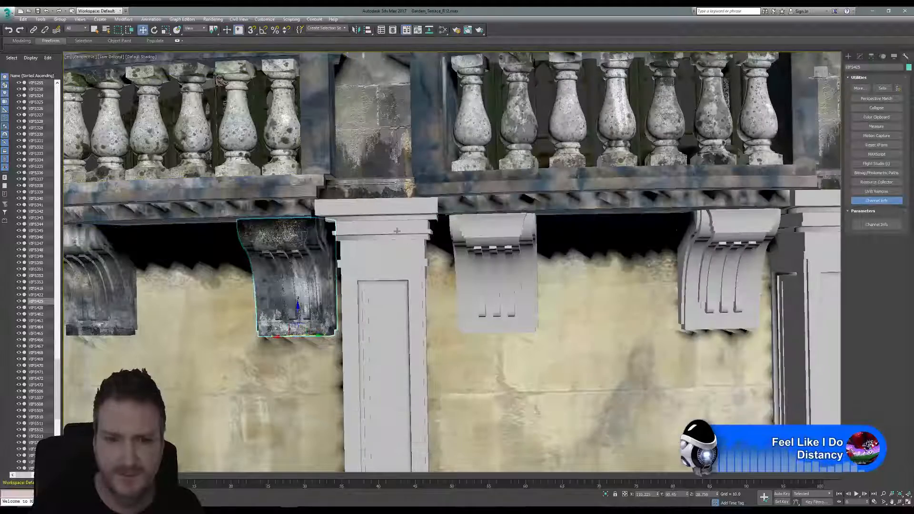
- Select the three pieces of the untextured corbel just right of the pillar beside the textured one and isolate them
middle_click_drag(396, 231, 357, 181)
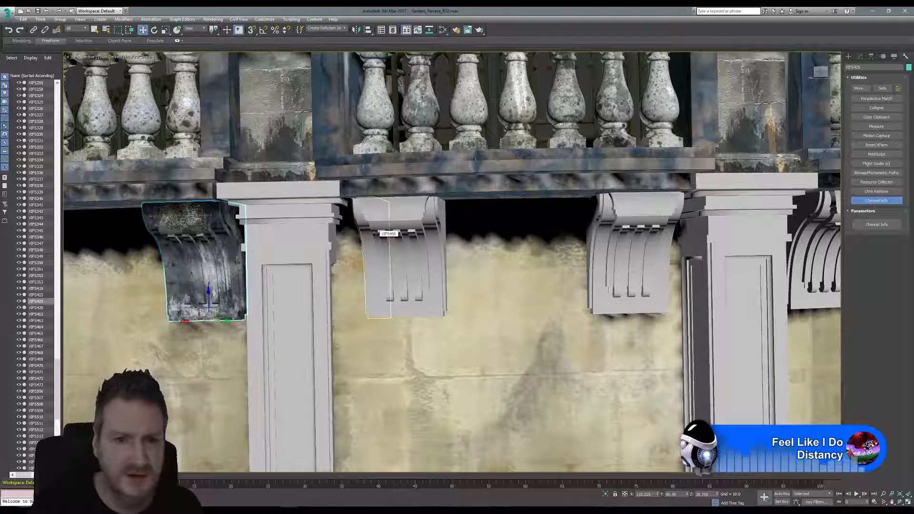
left_click(372, 227)
left_click(398, 212, "ctrl")
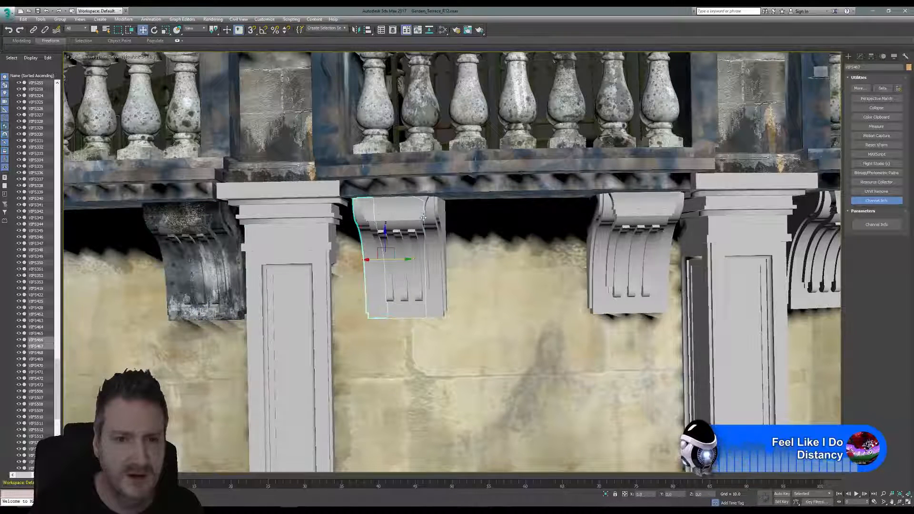
left_click(436, 210, "ctrl")
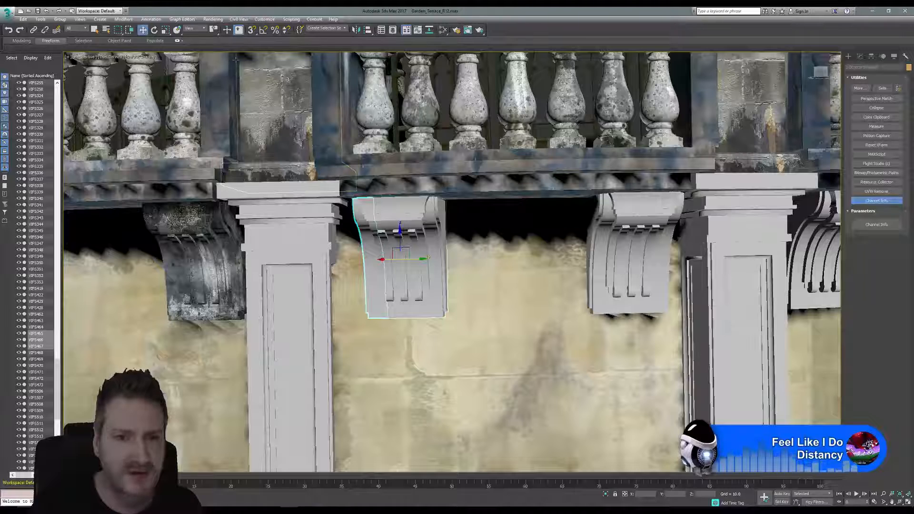
left_click(40, 19)
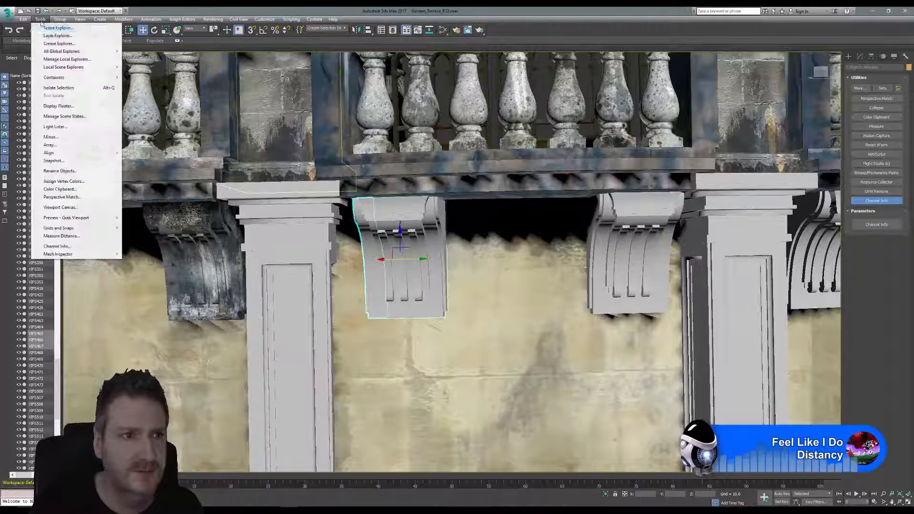
left_click(71, 88)
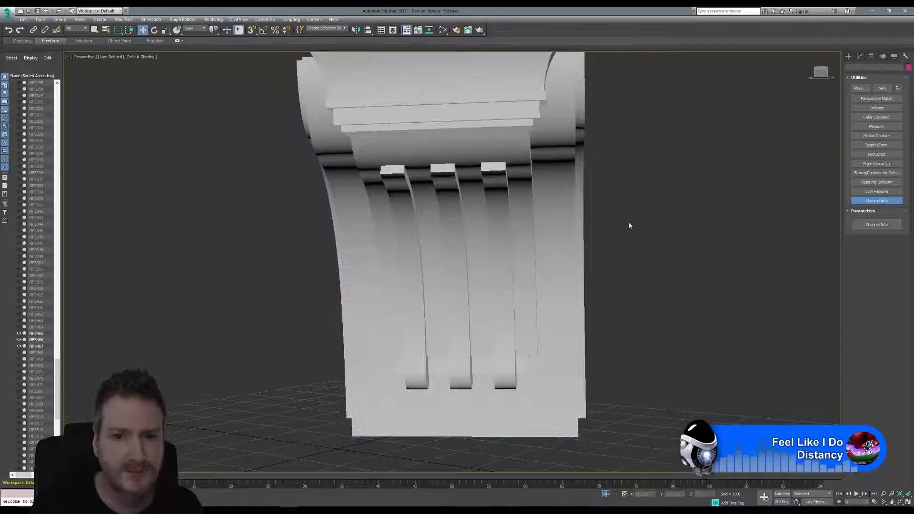
- Convert the isolated corbel's left side piece from Editable Mesh to Editable Poly
scroll(629, 225, "down", 5)
left_click(358, 171)
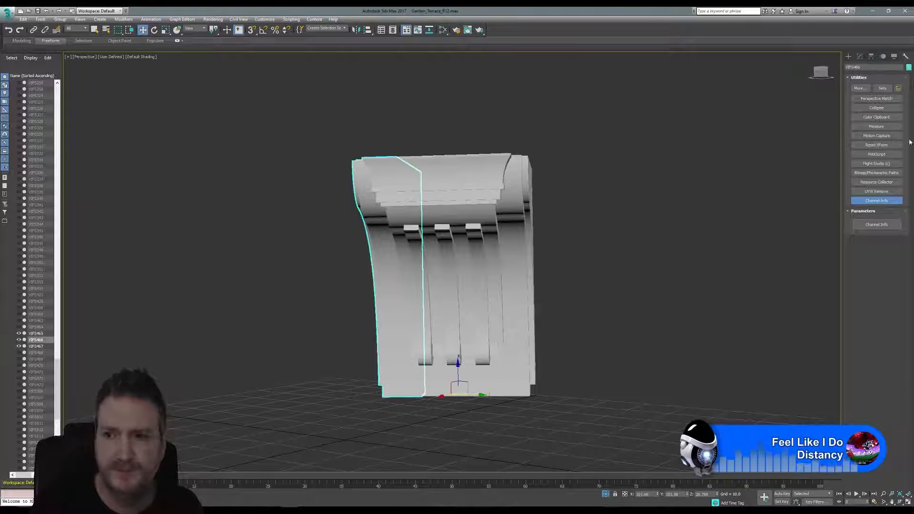
left_click(859, 56)
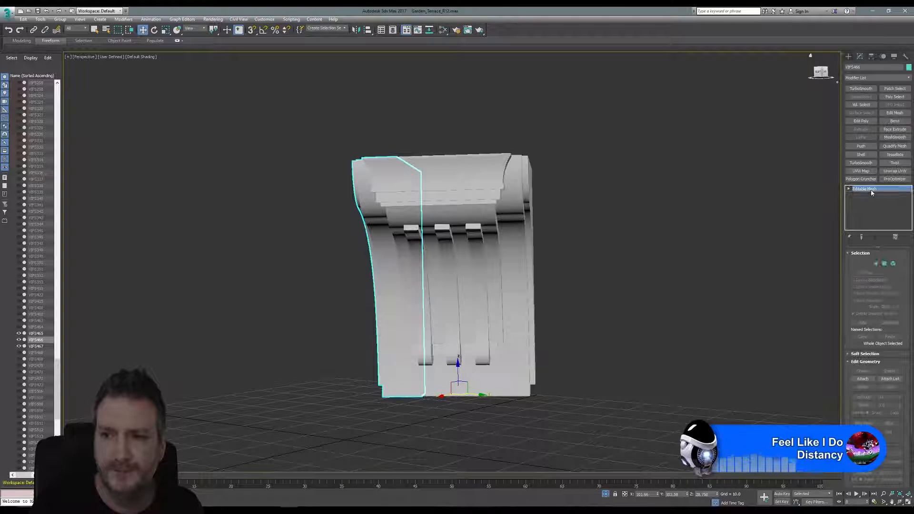
right_click(872, 192)
left_click(874, 243)
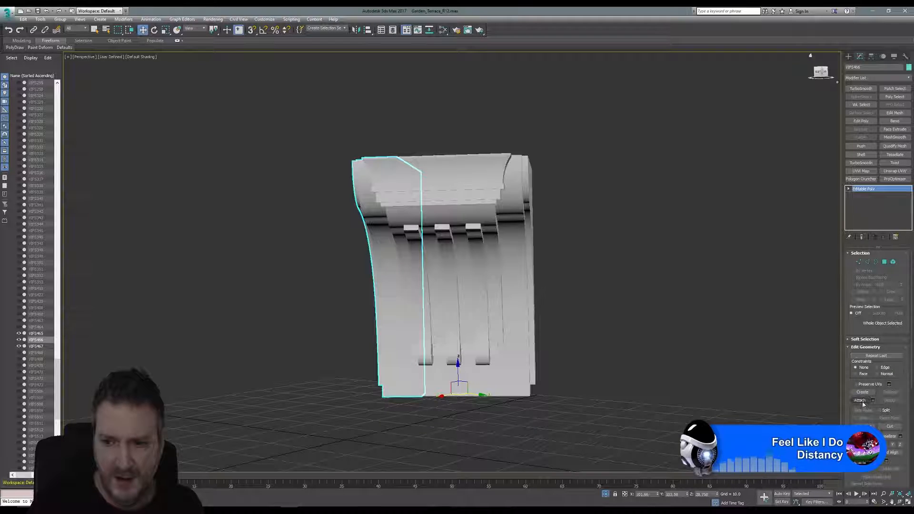
- Attach the other corbel pieces to the converted piece, matching material IDs to material, and end the isolation
left_click(859, 401)
left_click(507, 230)
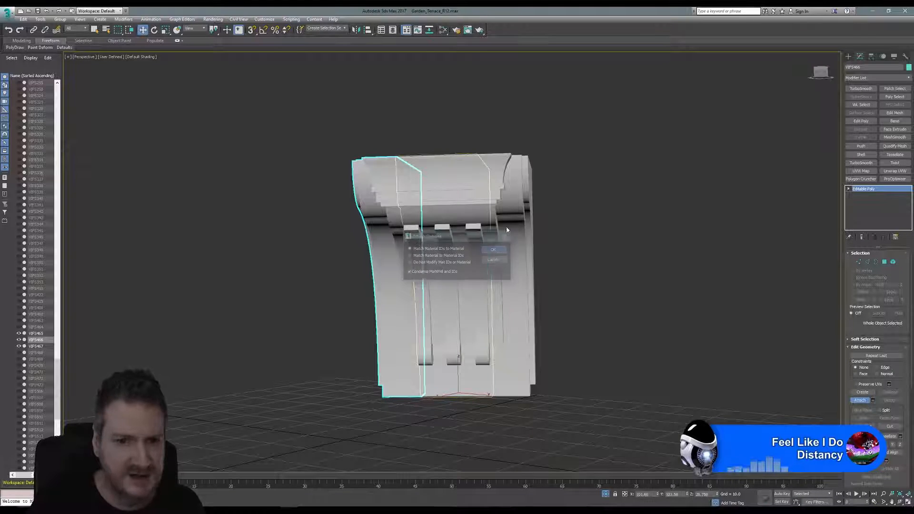
left_click(493, 249)
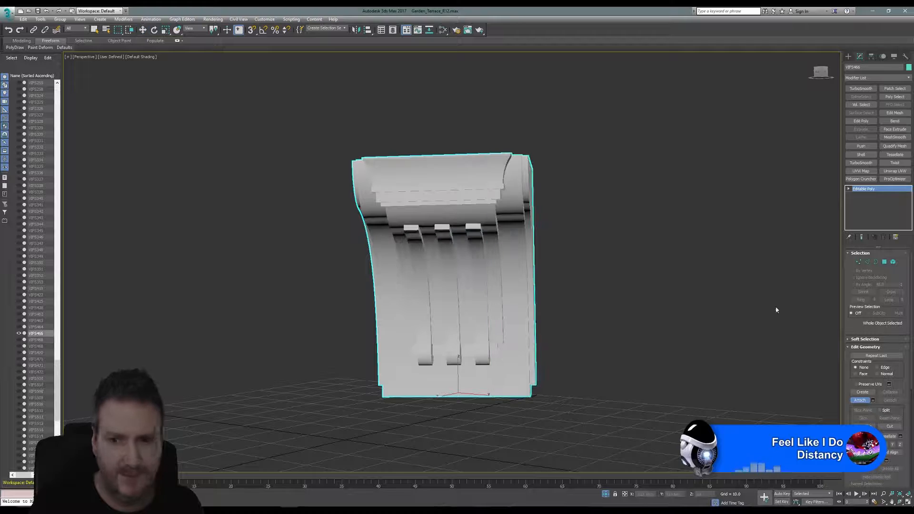
left_click(860, 400)
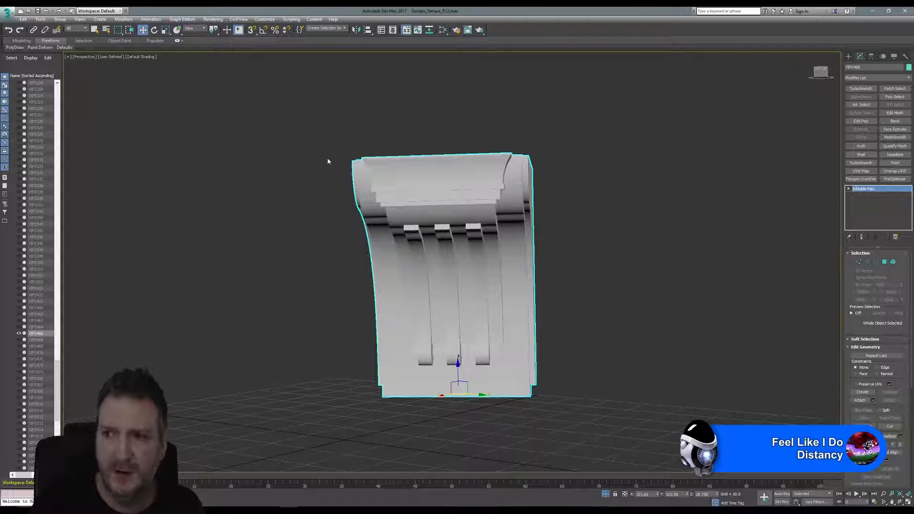
left_click(40, 19)
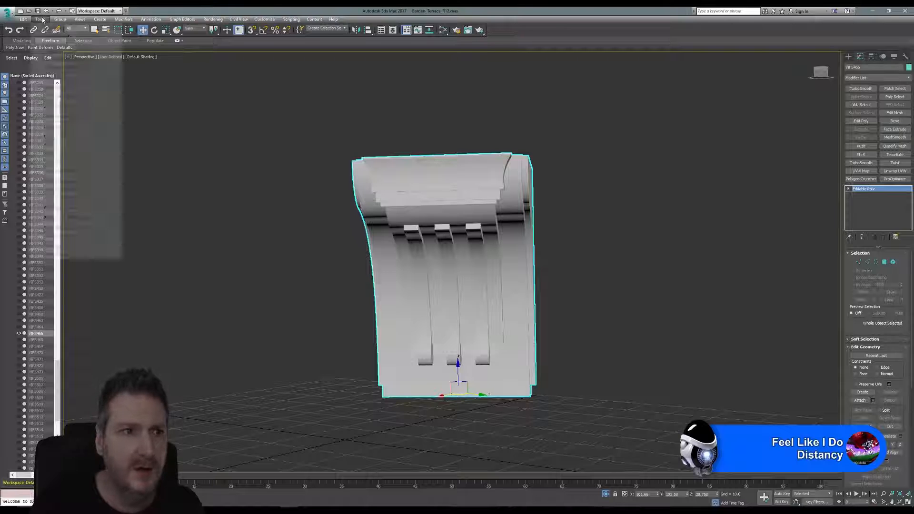
left_click(65, 96)
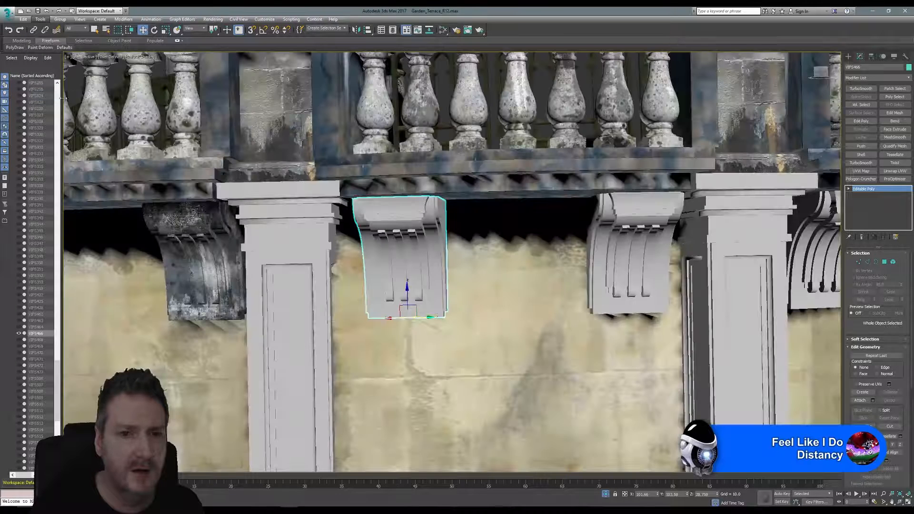
- Open Map Channel Info for the textured corbel across the pillar and copy its map channel 1
left_click(212, 238)
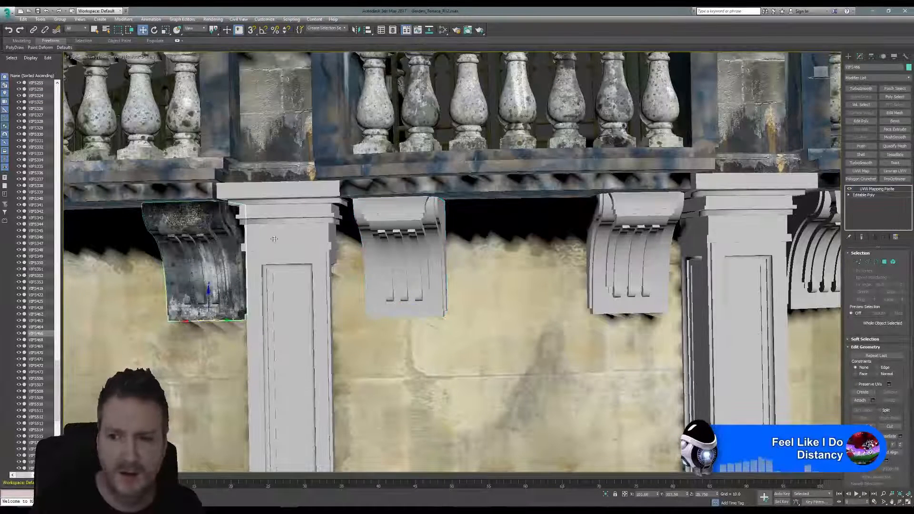
left_click(906, 56)
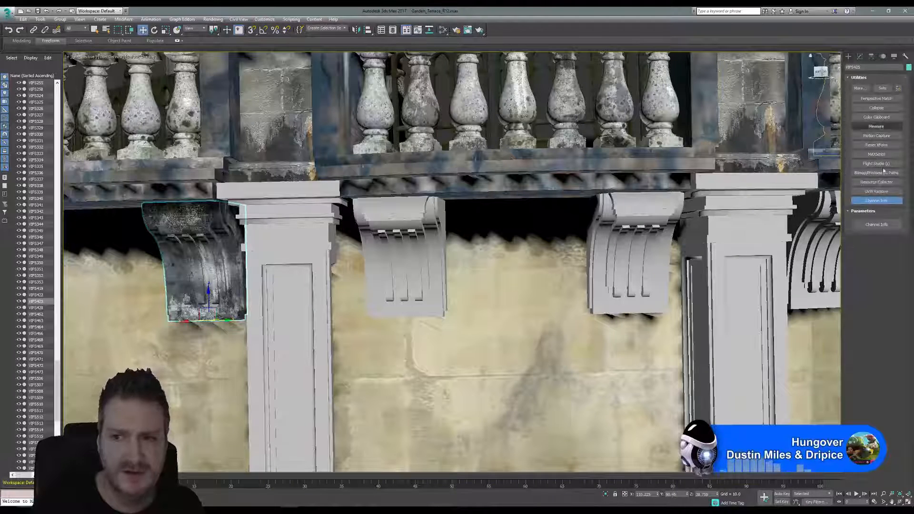
left_click(877, 224)
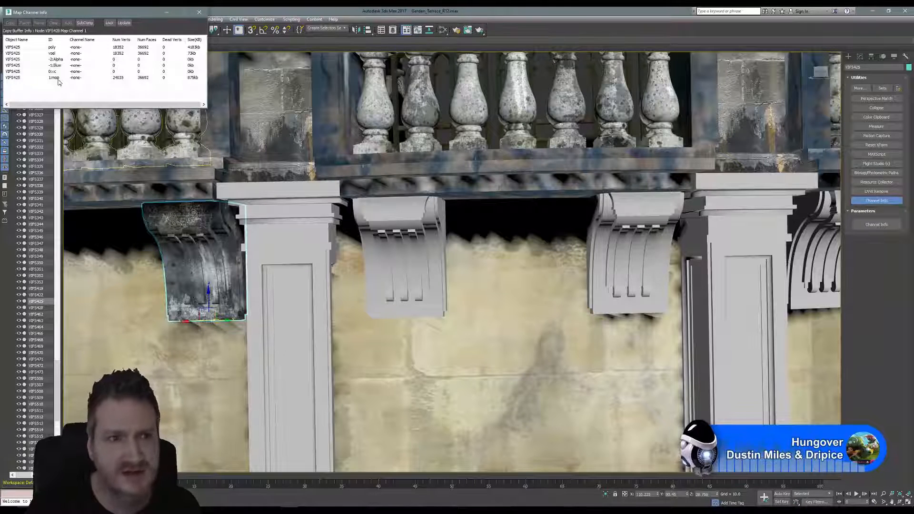
left_click(56, 78)
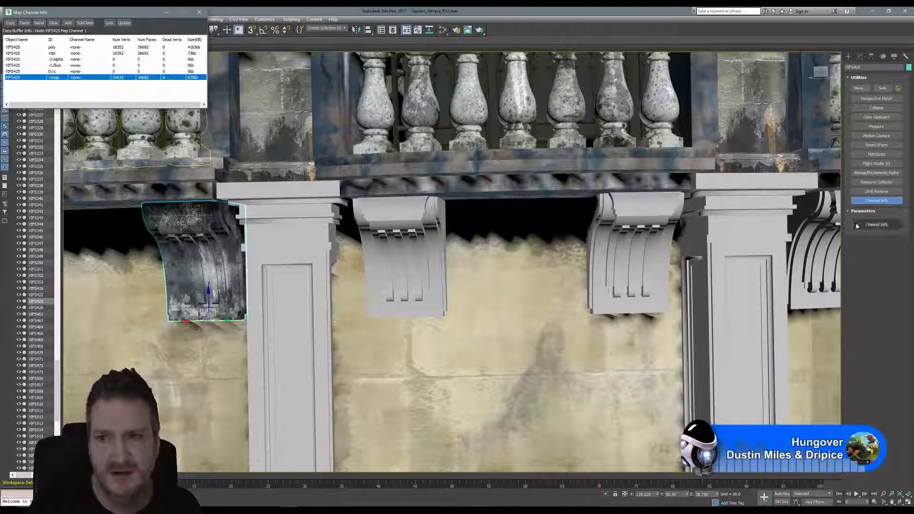
- Paste the copied UVs into map channel 1 of the merged corbel, accept the default channel name and close Map Channel Info
left_click(412, 214)
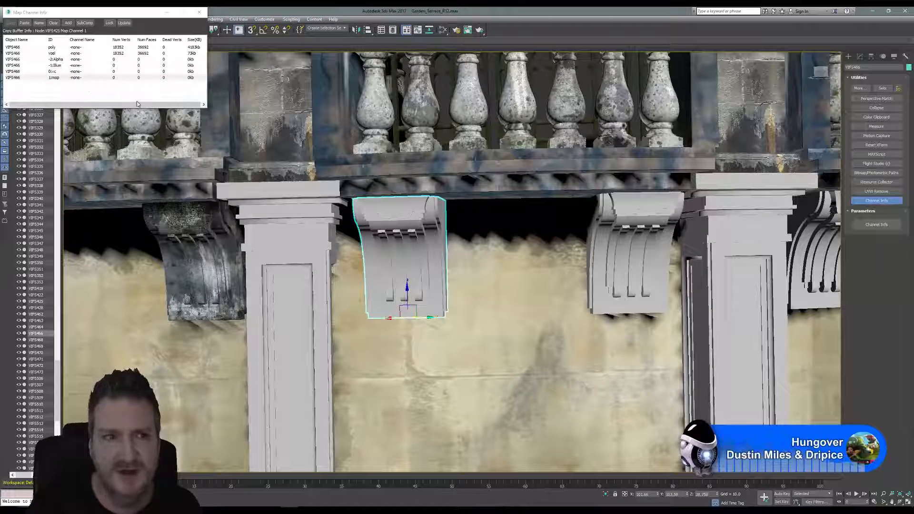
right_click(63, 79)
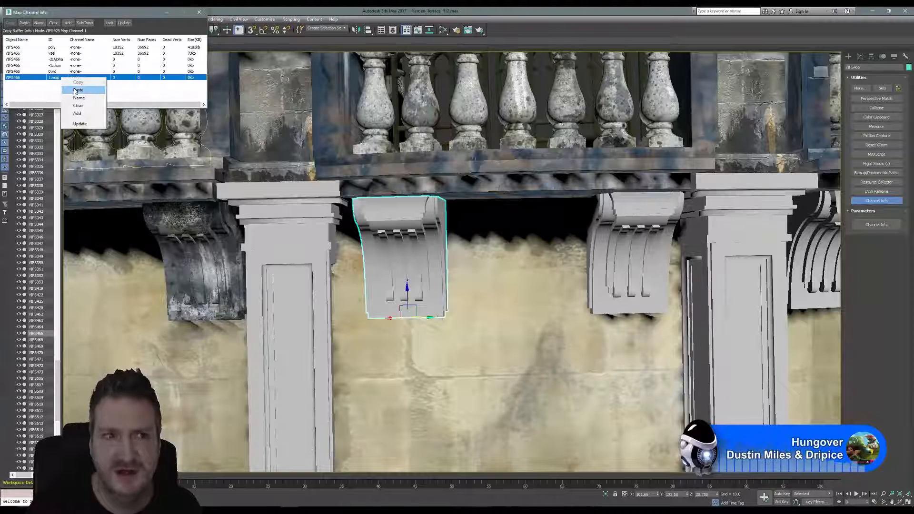
left_click(72, 91)
key("Return")
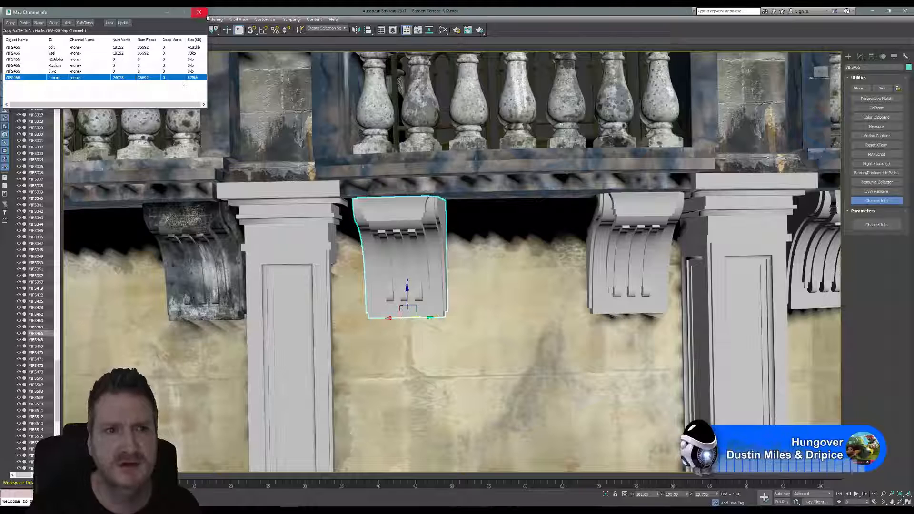
left_click(199, 12)
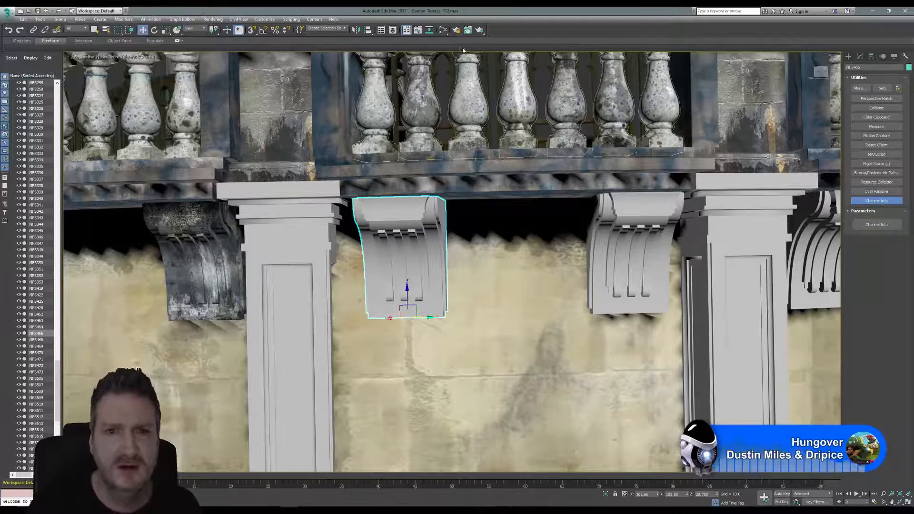
- Assign the Standard material fed by the Map #77 bitmap in the Slate Material Editor to the merged corbel and close the editor
left_click(443, 30)
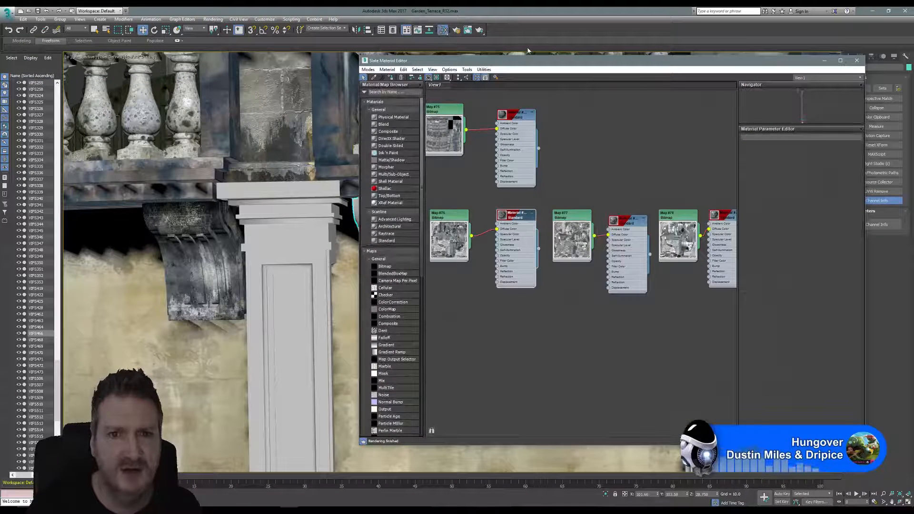
middle_click_drag(326, 150, 205, 134, "alt")
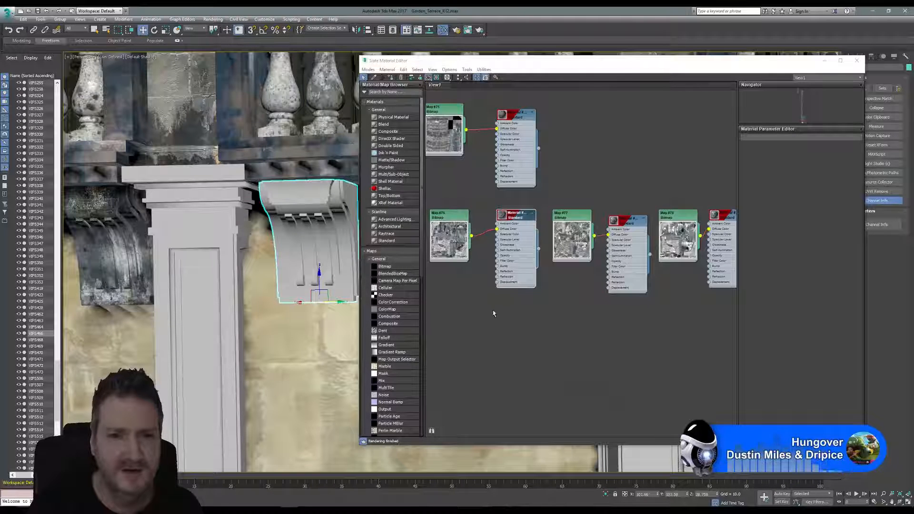
middle_click_drag(558, 266, 510, 247)
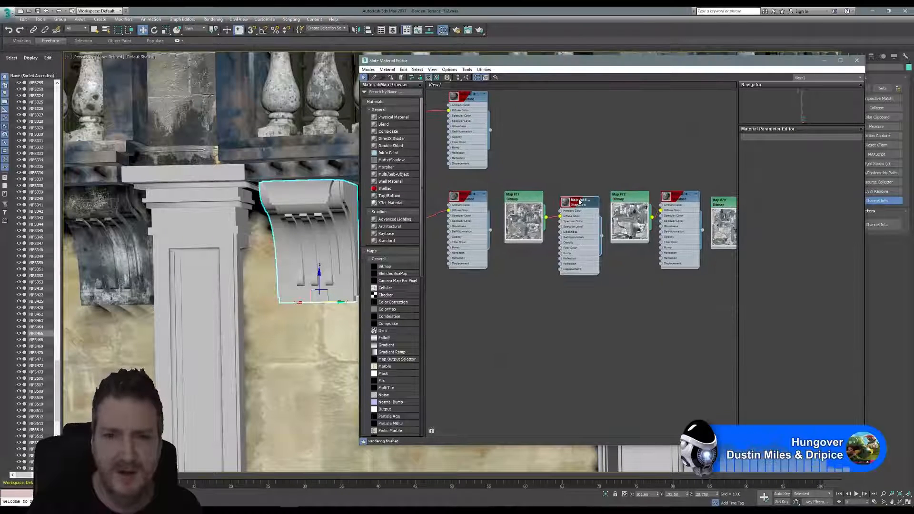
right_click(581, 202)
left_click(612, 210)
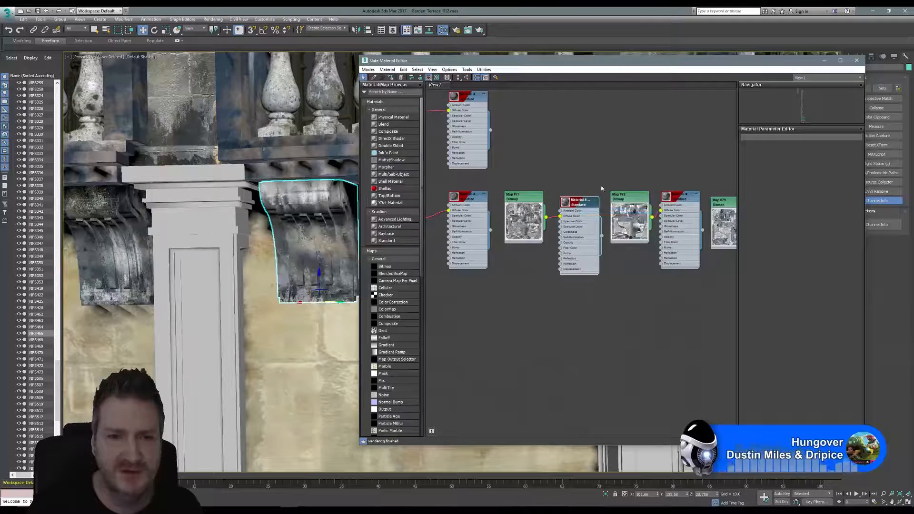
left_click(857, 60)
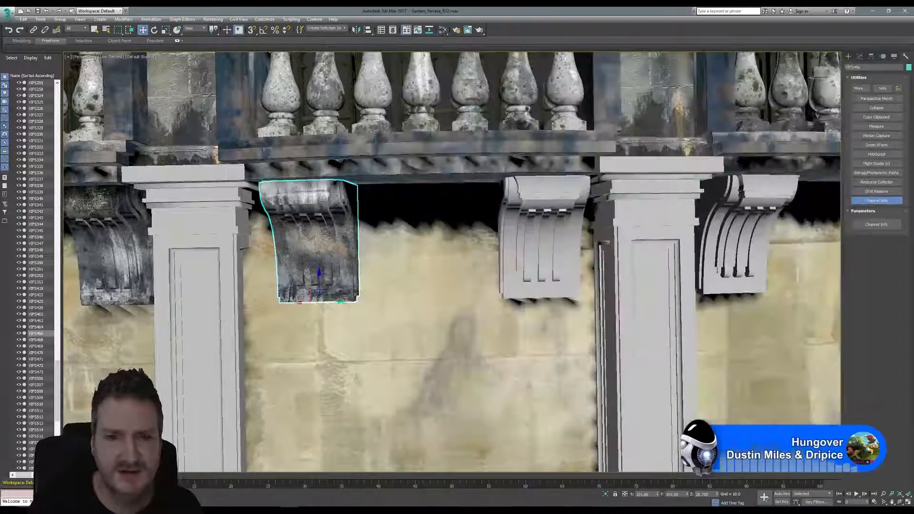
- Select the three pieces of the following untextured corbel, just left of the next pillar, and isolate them
middle_click_drag(505, 215, 331, 217)
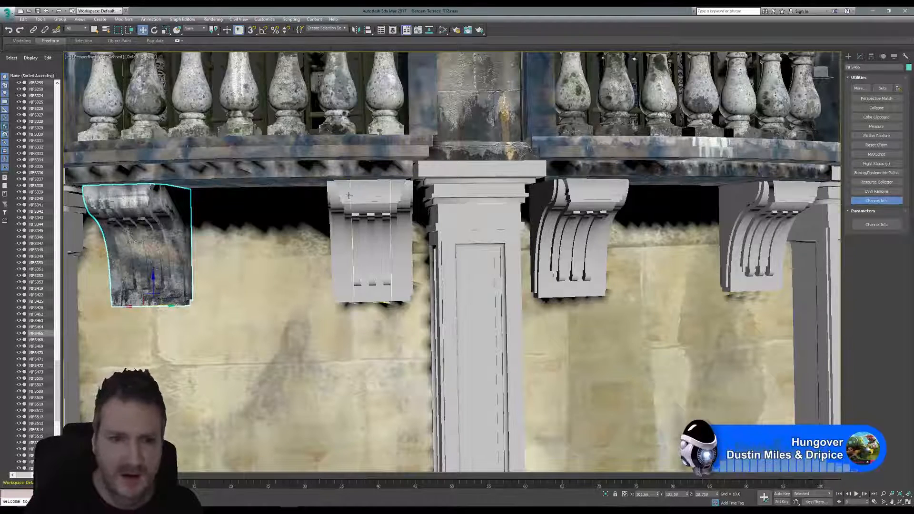
left_click(342, 197)
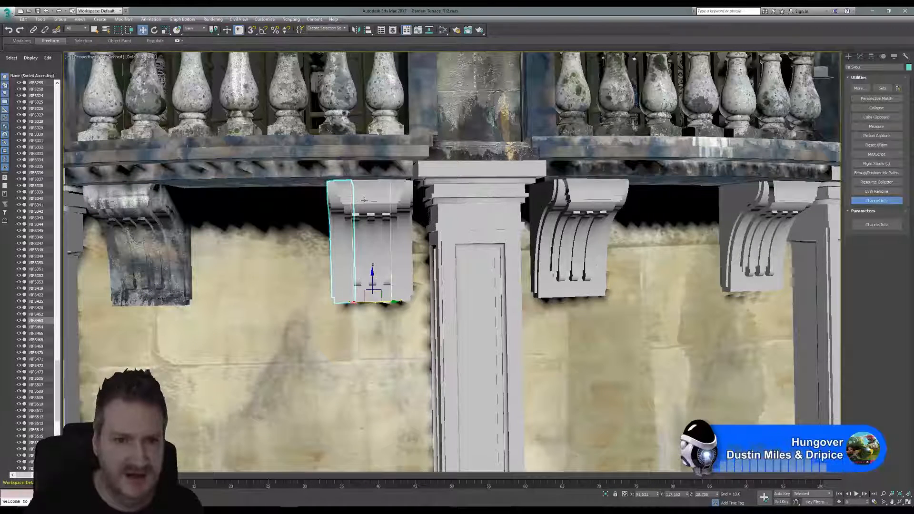
left_click(398, 197, "ctrl")
left_click(398, 197, "ctrl")
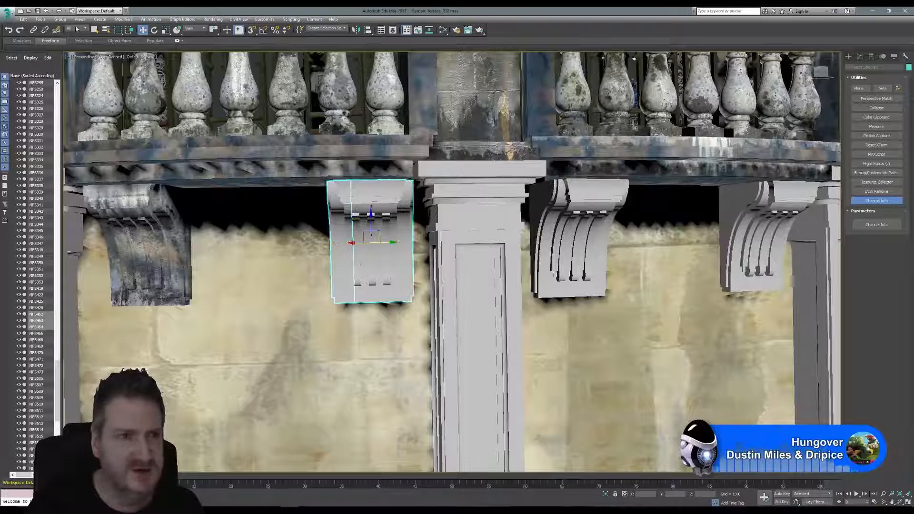
left_click(41, 19)
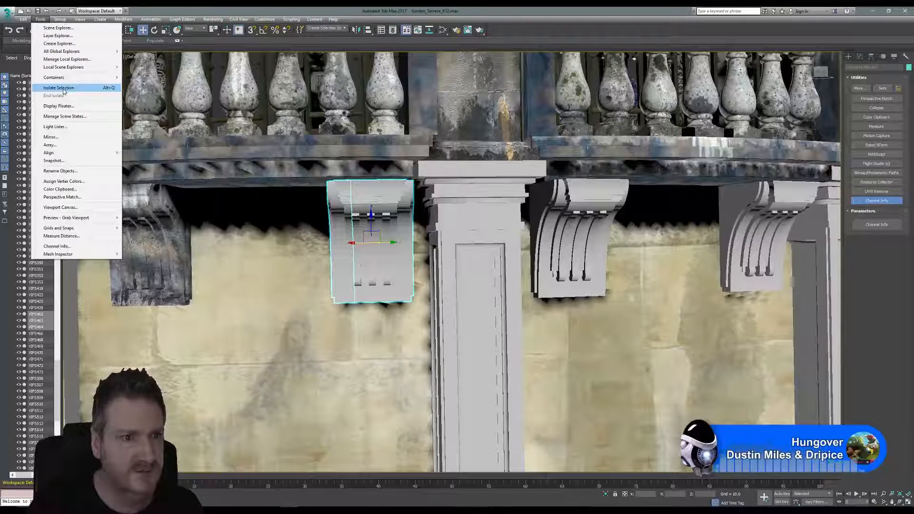
left_click(59, 88)
left_click(627, 212)
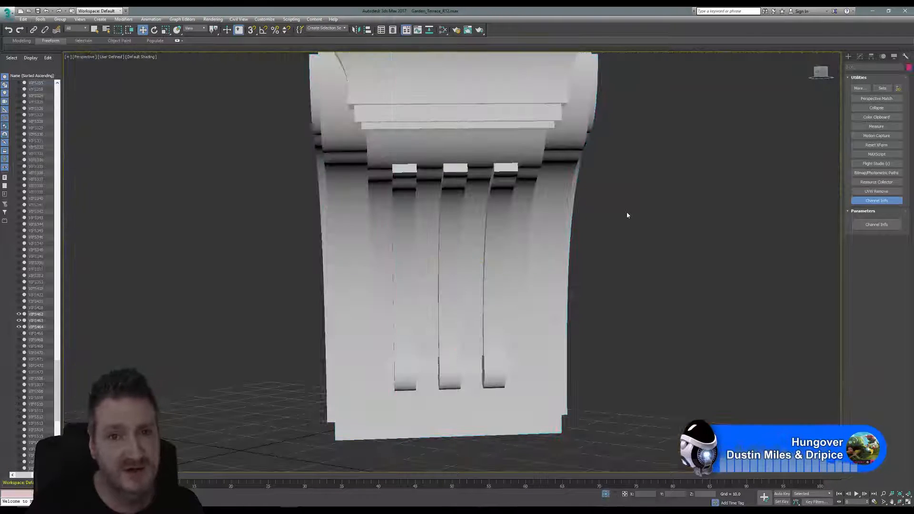
- Convert the left side piece of this newly isolated corbel to Editable Poly
scroll(626, 212, "down", 3)
middle_click_drag(627, 213, 556, 227)
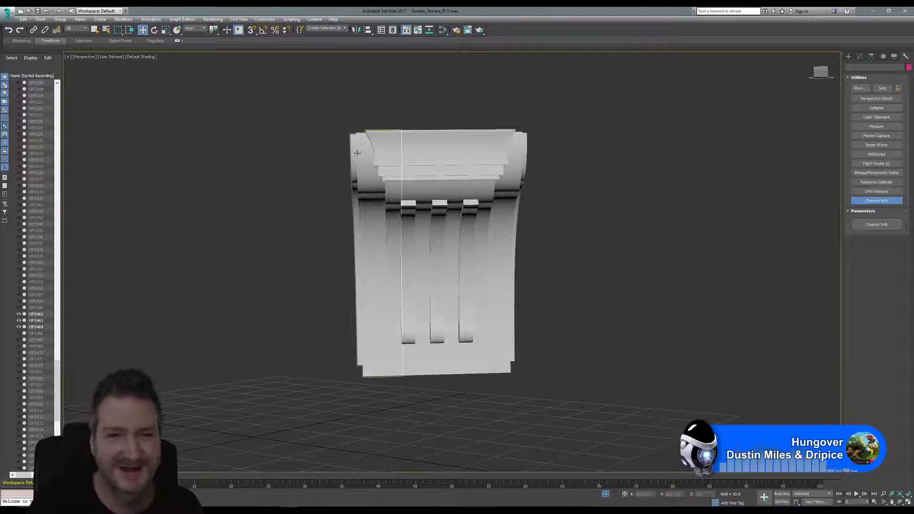
left_click(395, 160)
left_click(860, 57)
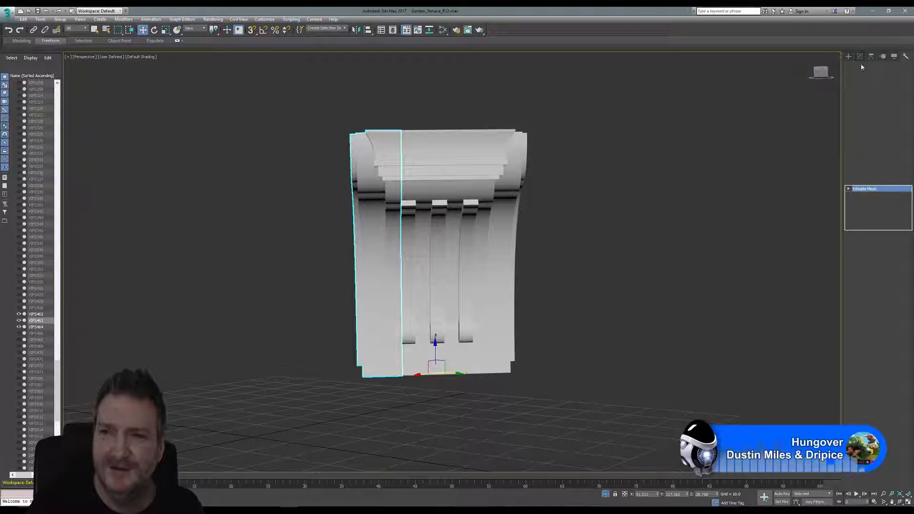
right_click(871, 191)
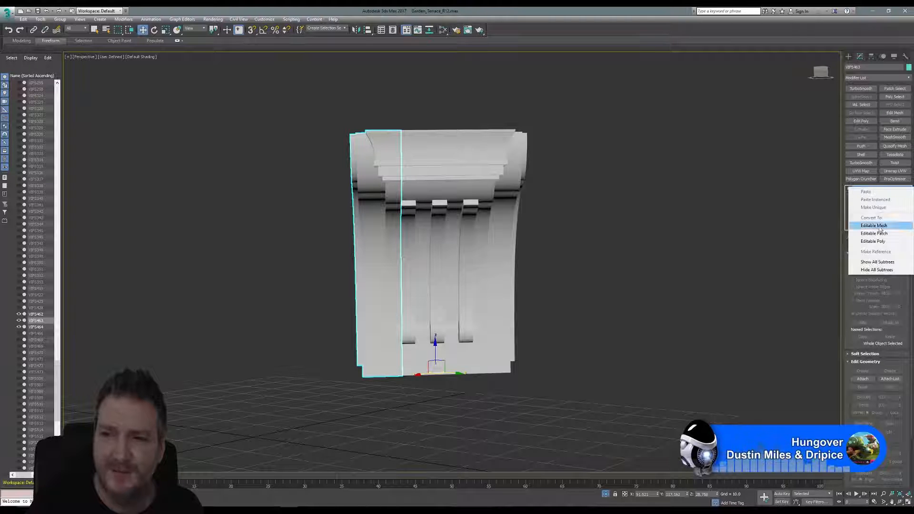
left_click(871, 242)
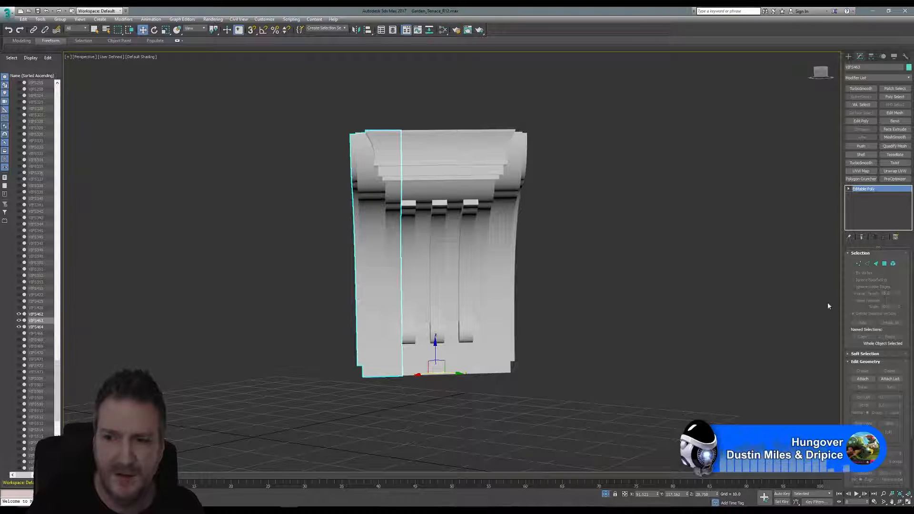
- Attach the corbel's middle and right pieces to the converted one, matching material IDs to material, and end isolation
left_click(861, 400)
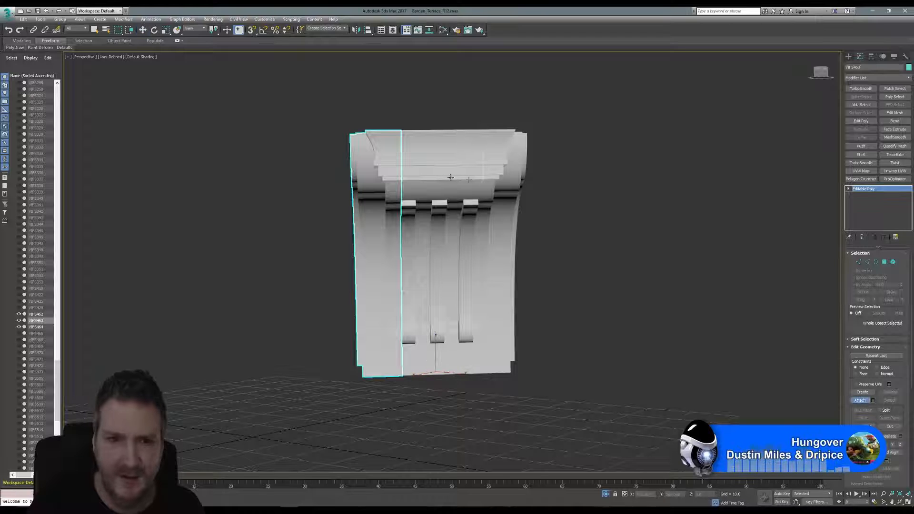
left_click(430, 172)
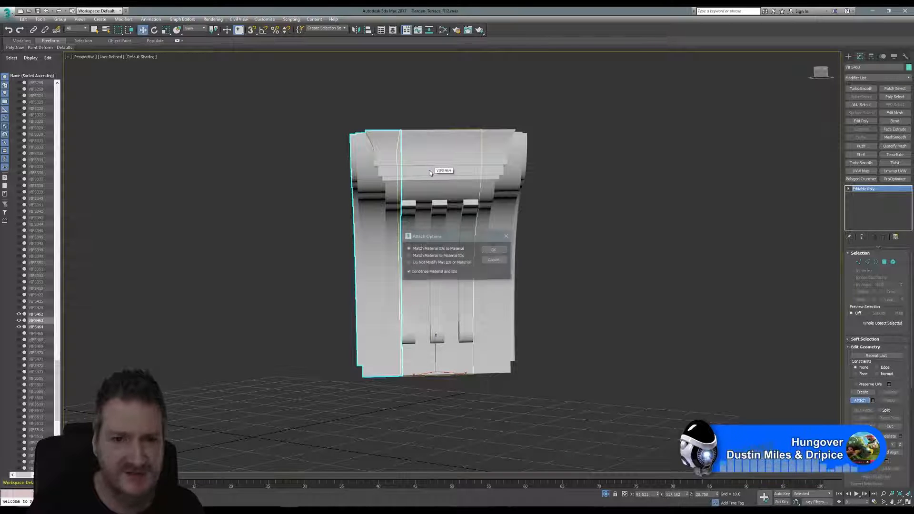
left_click(494, 249)
left_click(510, 189)
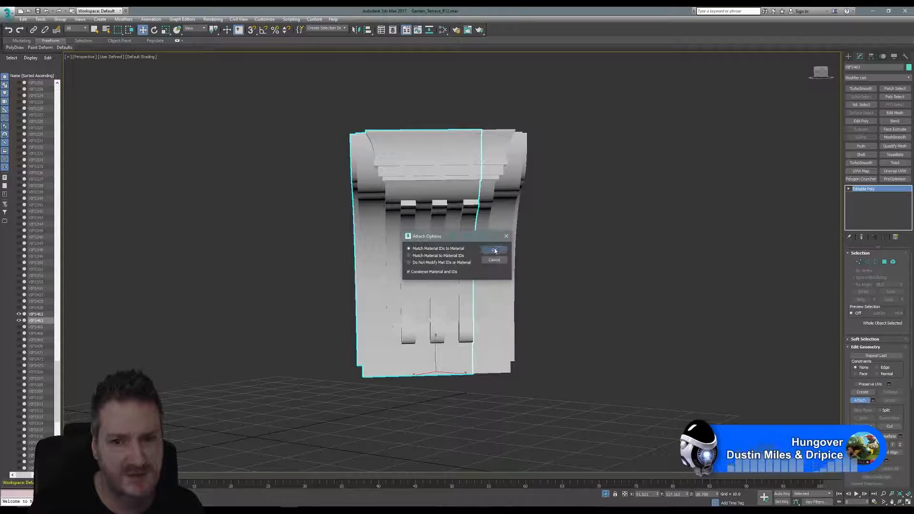
left_click(494, 250)
right_click(801, 307)
key("w")
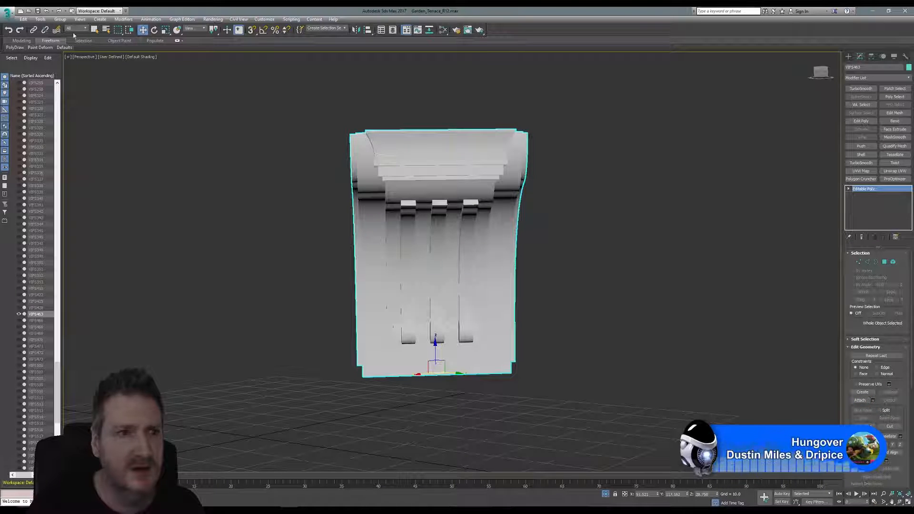
left_click(40, 19)
left_click(80, 97)
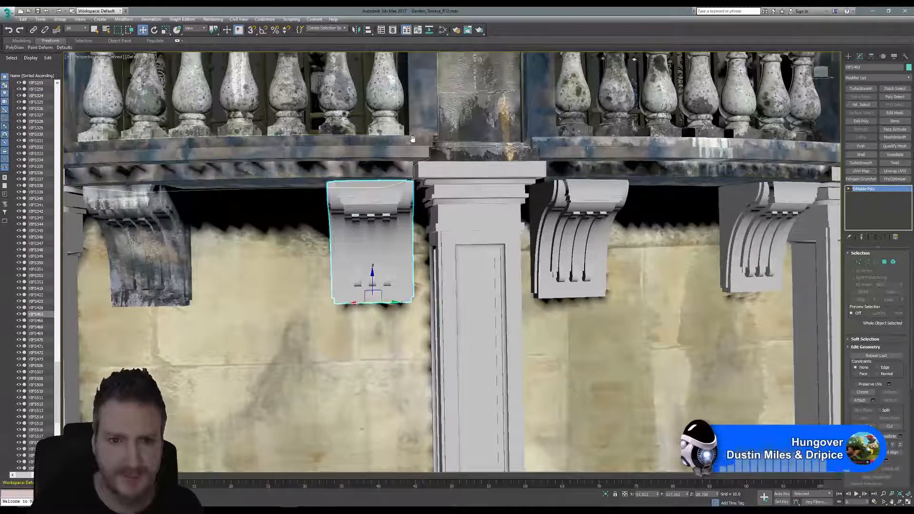
- Copy map channel 1 of the textured corbel to the left of the merged one, using Map Channel Info
middle_click_drag(411, 162, 436, 163)
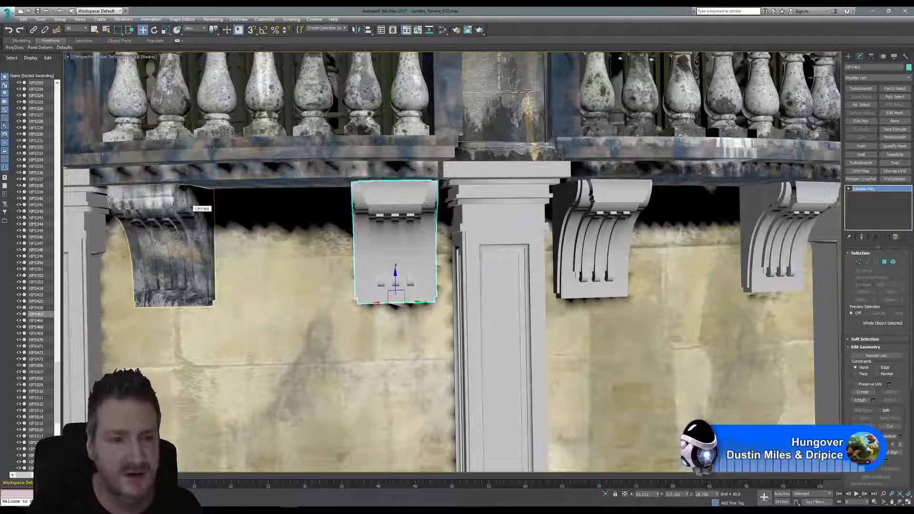
left_click(187, 209)
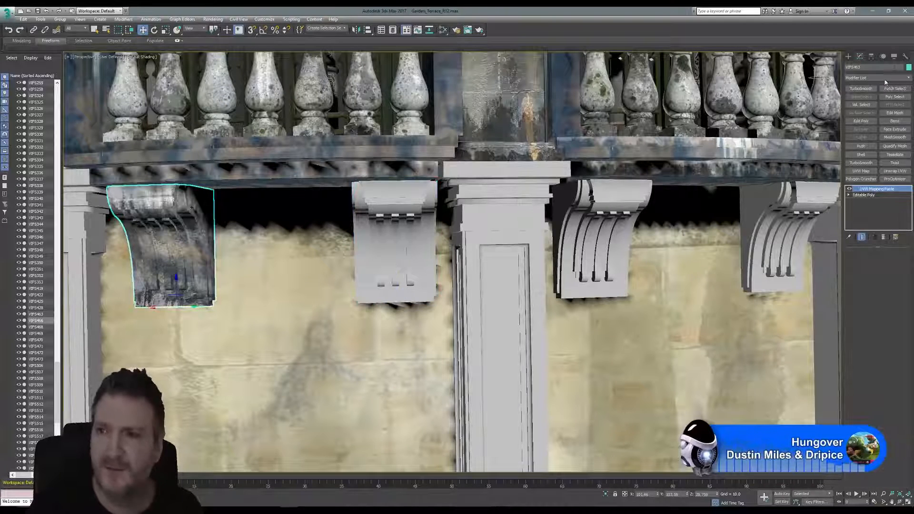
left_click(905, 57)
left_click(877, 201)
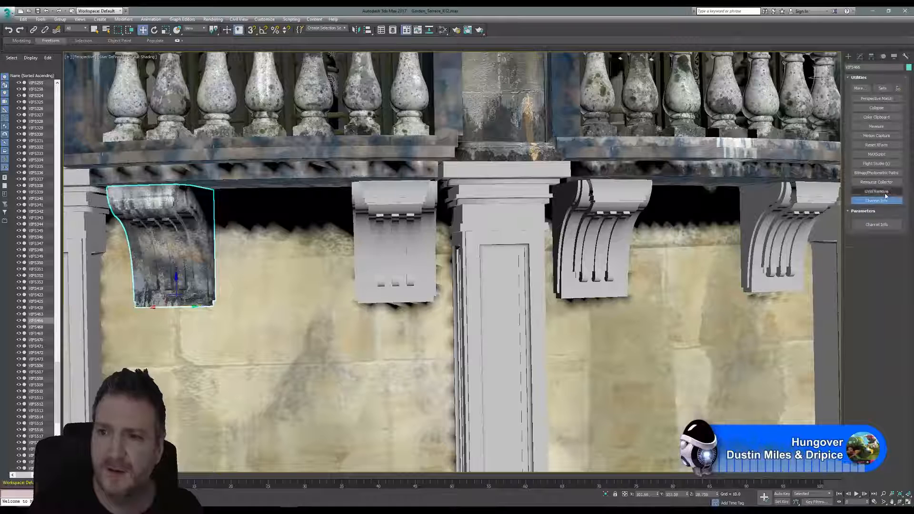
left_click(878, 226)
right_click(59, 78)
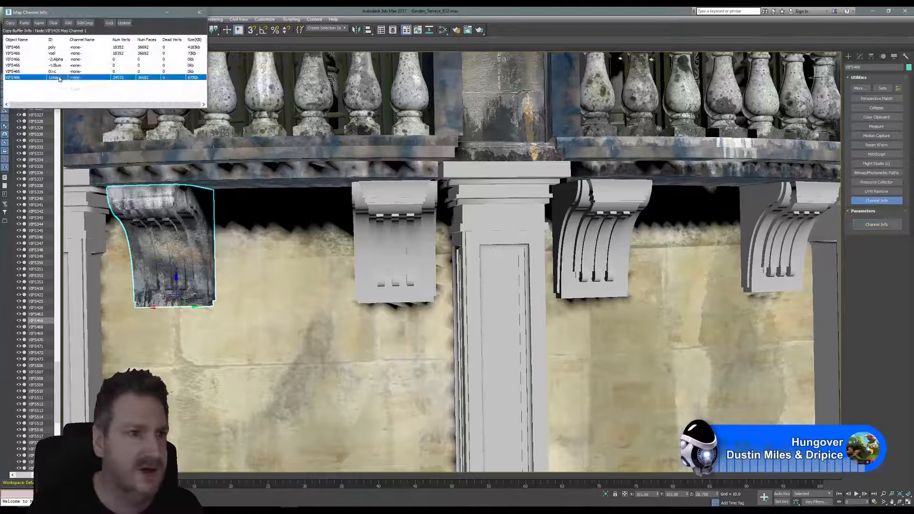
left_click(83, 83)
- Paste the copied UVs into the merged corbel's map channel 1, keep the default channel name and close Map Channel Info
left_click(395, 238)
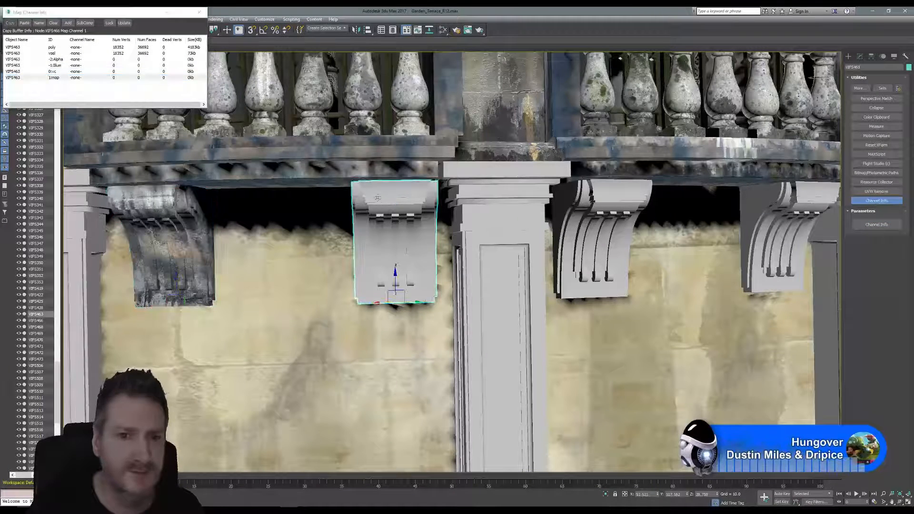
right_click(53, 77)
left_click(72, 89)
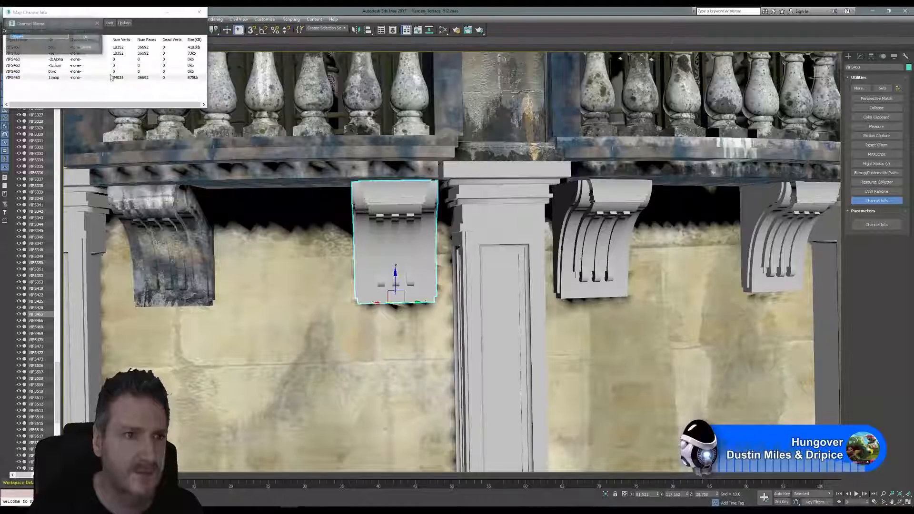
left_click(86, 37)
left_click(199, 12)
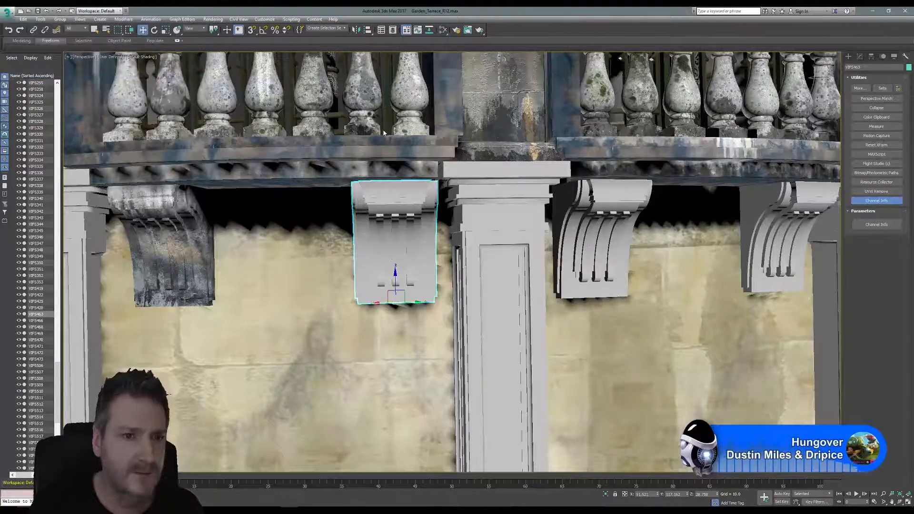
- Assign the Standard material fed by the Map #78 bitmap in the Slate Material Editor to this corbel and close the editor
middle_click_drag(384, 133, 205, 123, "alt")
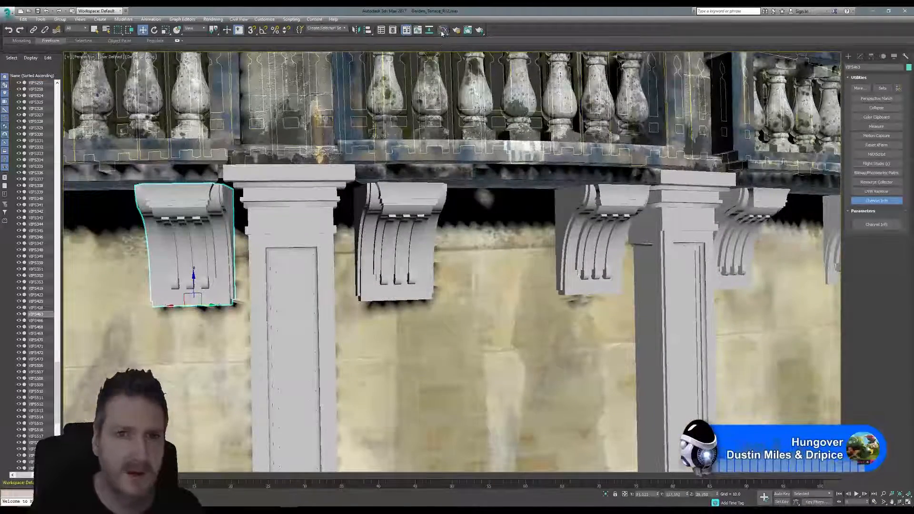
left_click(443, 30)
middle_click_drag(628, 161, 531, 158)
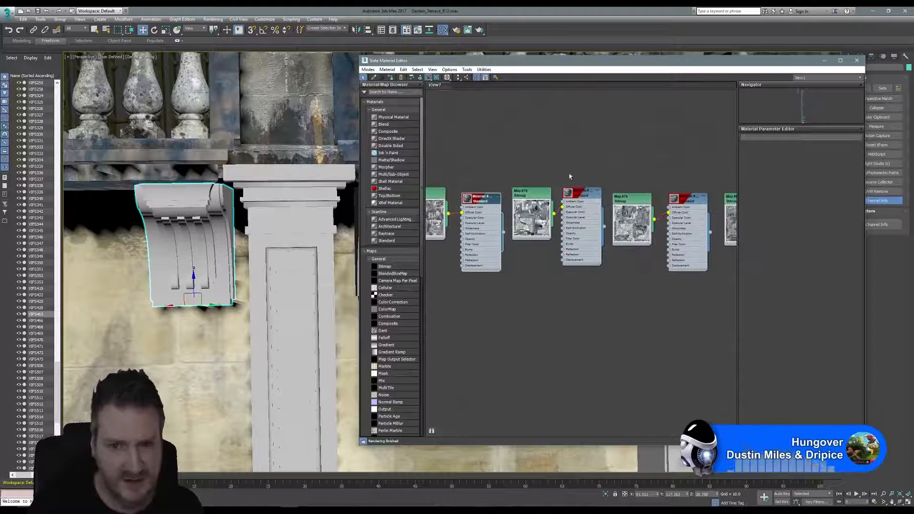
right_click(586, 192)
left_click(605, 274)
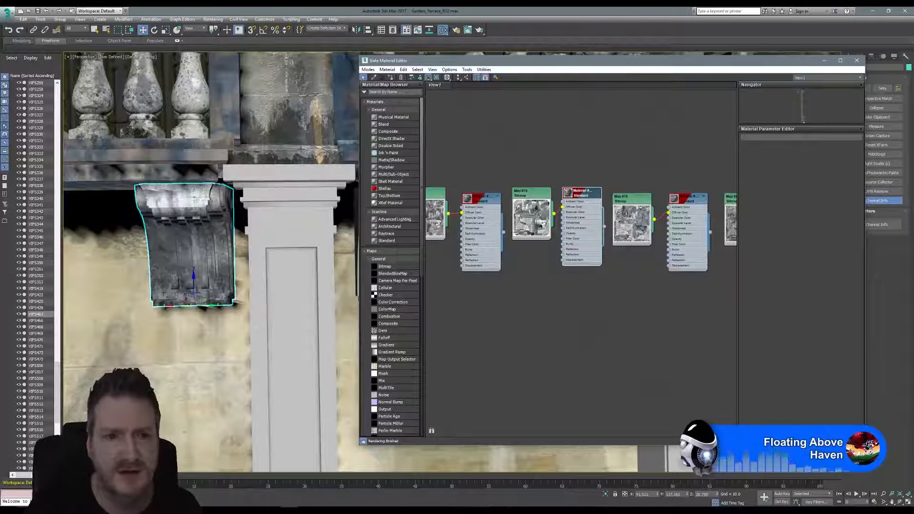
middle_click_drag(301, 149, 162, 167)
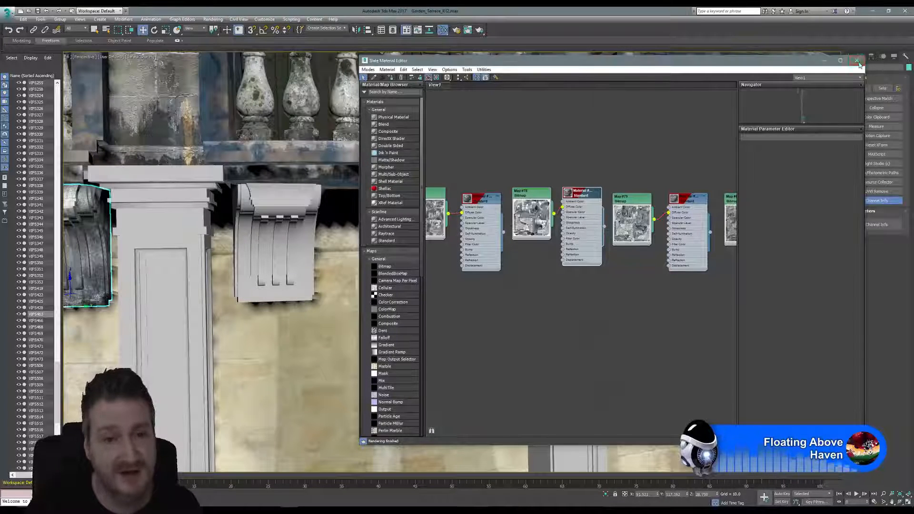
left_click(857, 61)
- Select the three pieces of the untextured corbel just right of the pillar and isolate them
middle_click_drag(413, 140, 460, 138)
left_click(305, 199)
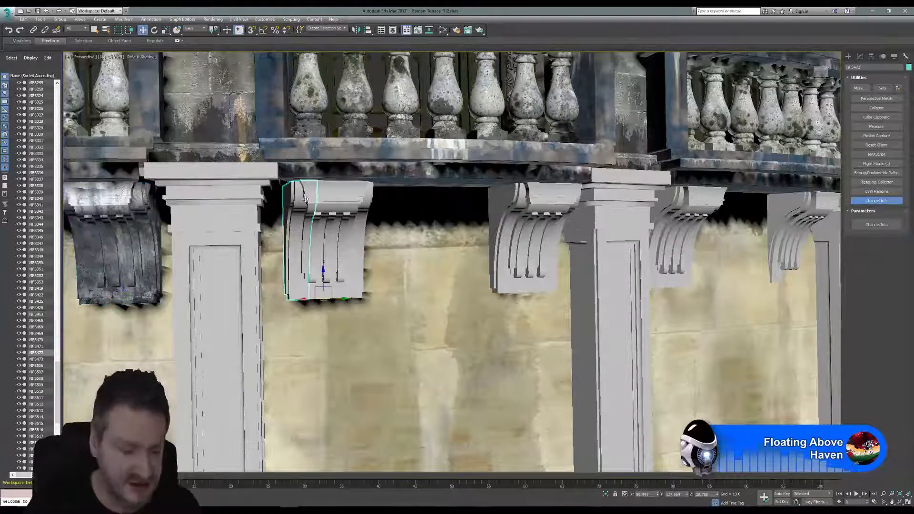
left_click(341, 200, "ctrl")
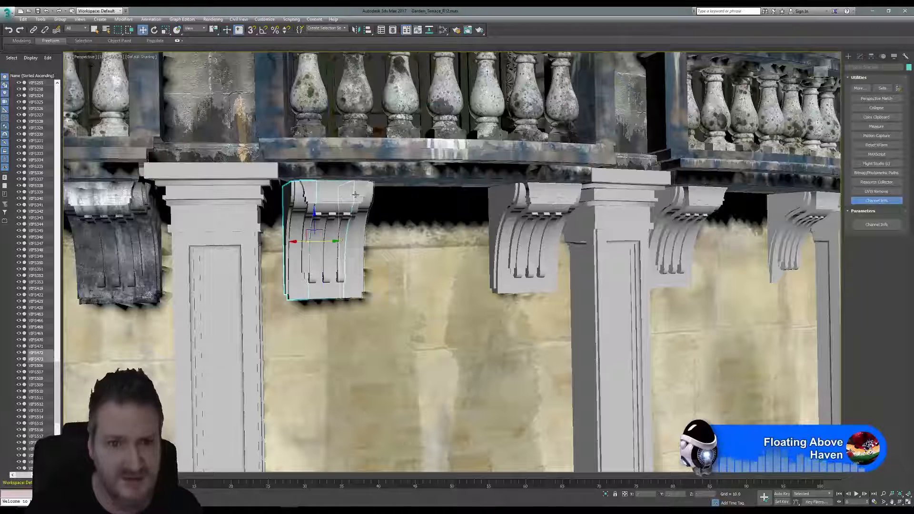
left_click(351, 186, "ctrl")
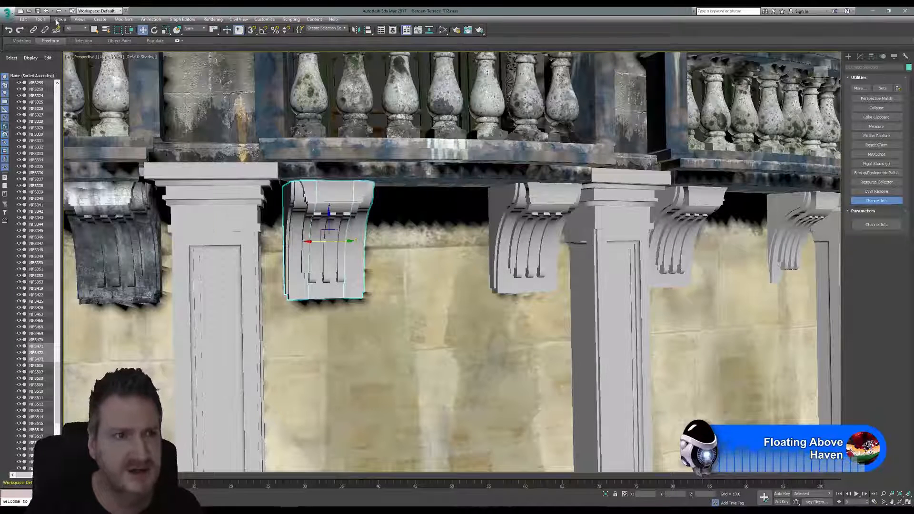
left_click(40, 19)
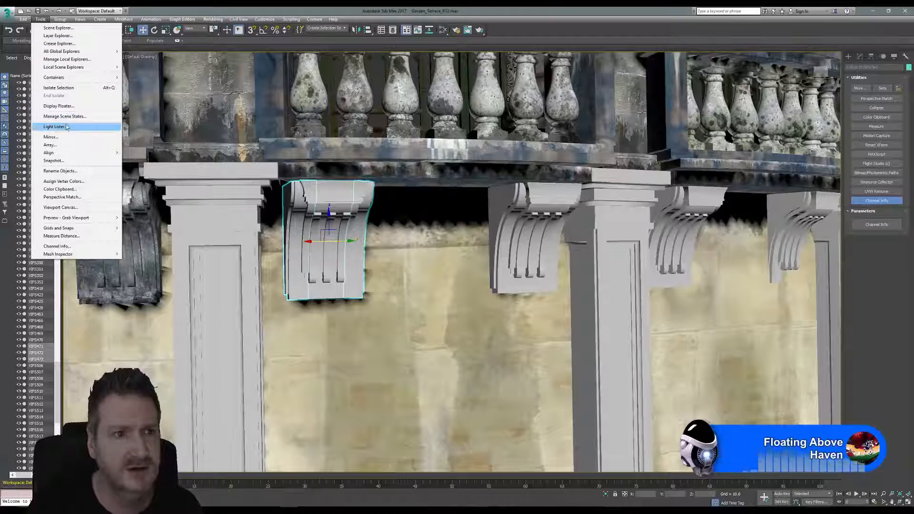
left_click(59, 88)
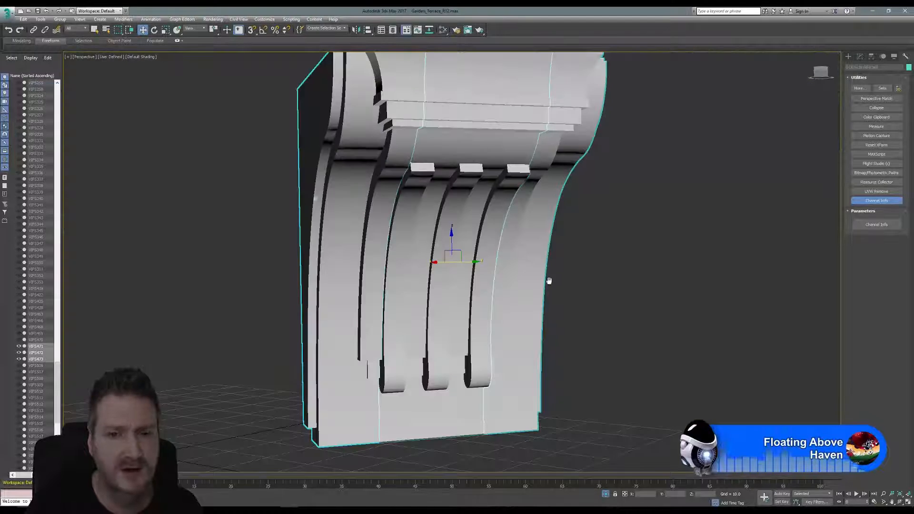
- Convert the left side piece of the isolated corbel from Editable Mesh to Editable Poly
middle_click_drag(548, 281, 544, 291)
scroll(544, 292, "down", 3)
middle_click_drag(549, 255, 503, 250)
left_click(580, 202)
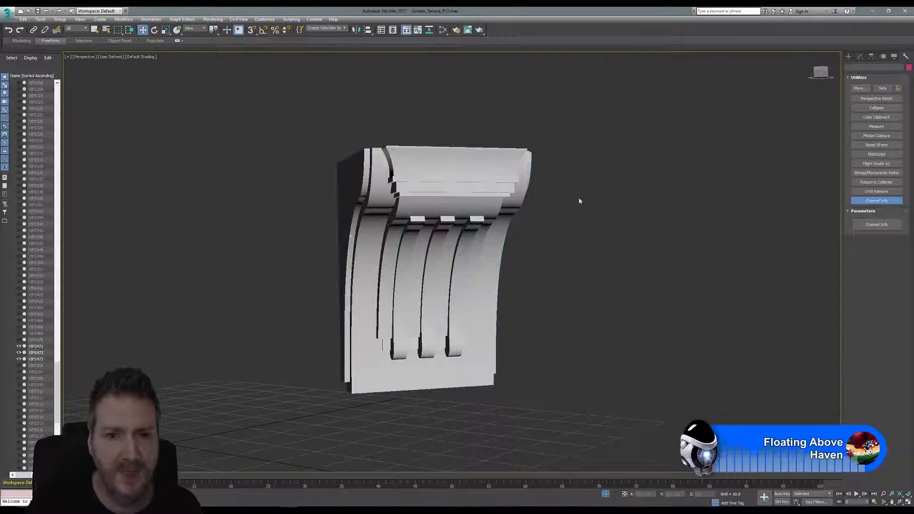
left_click(378, 182)
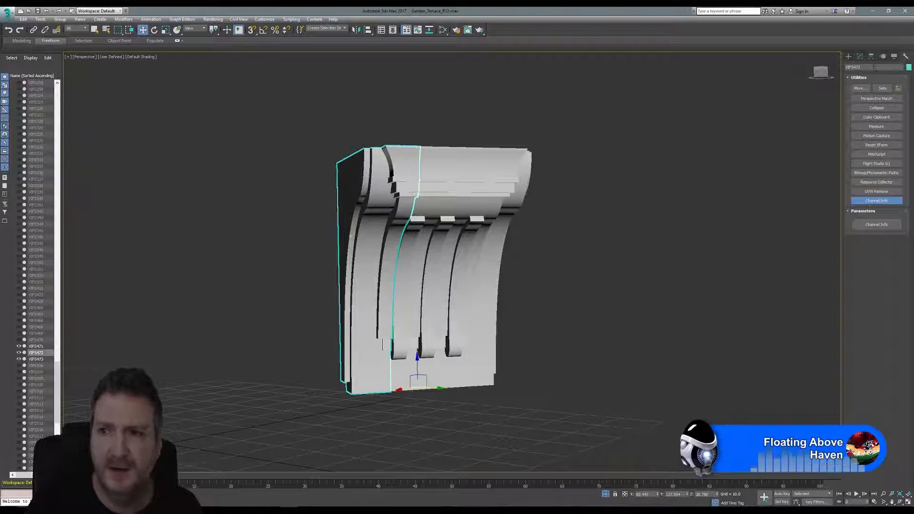
left_click(859, 58)
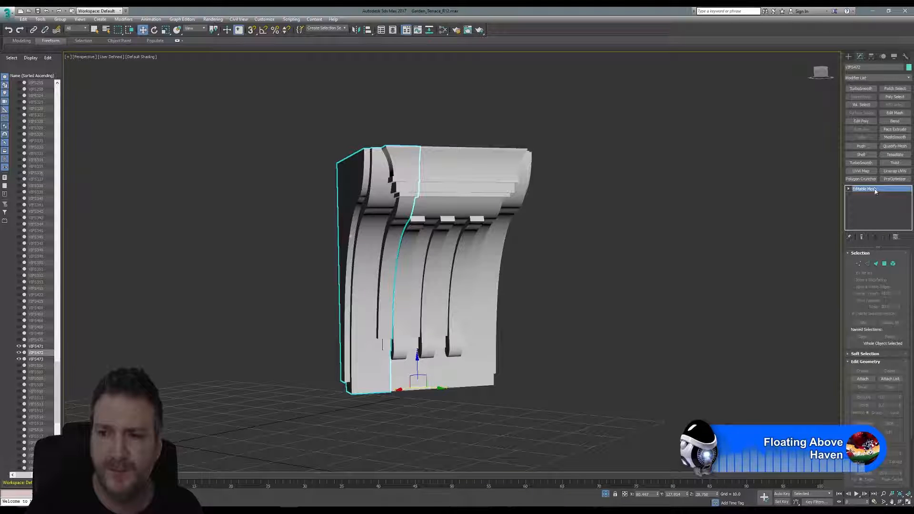
right_click(875, 191)
left_click(871, 239)
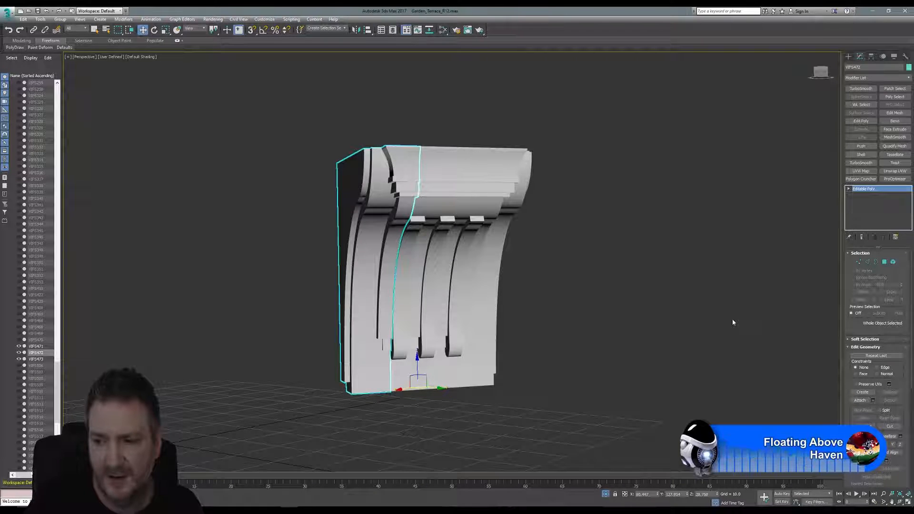
- Attach the remaining middle and right pieces to the left side piece with the default attach options, and leave isolation mode
left_click(860, 401)
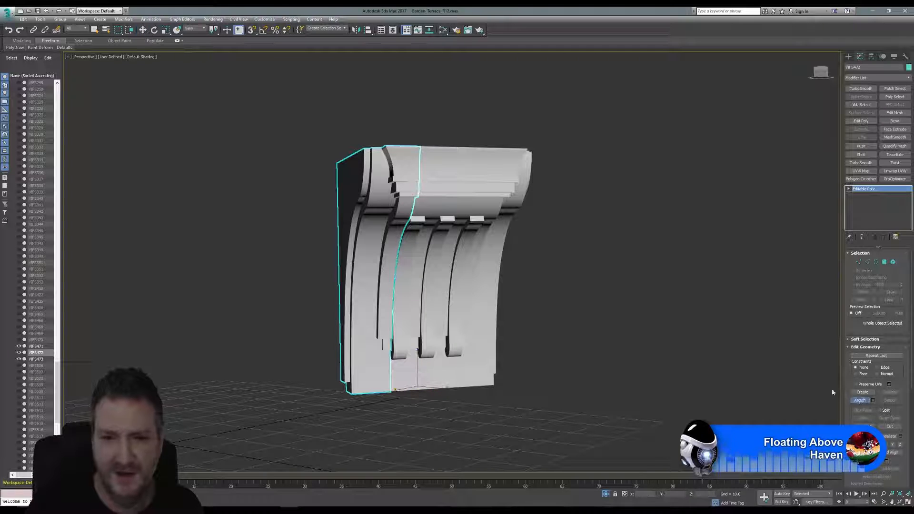
left_click(437, 188)
left_click(497, 259)
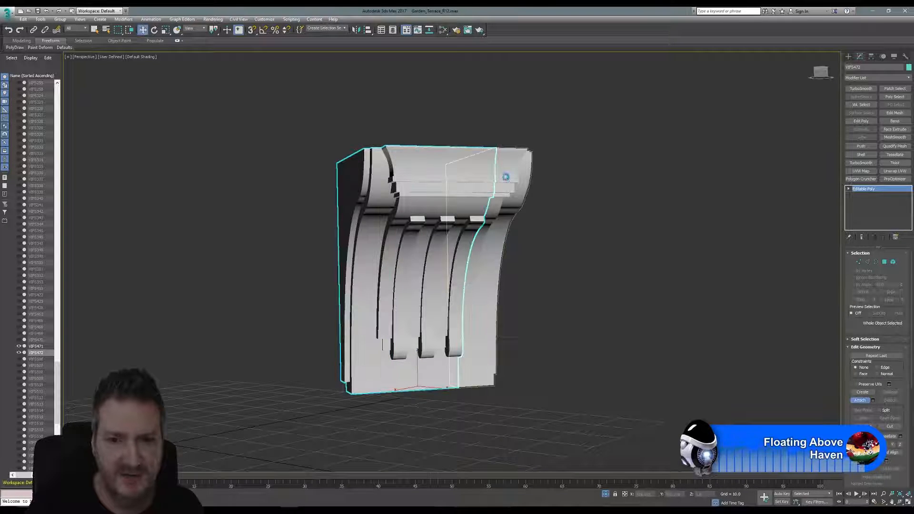
left_click(506, 177)
left_click(498, 248)
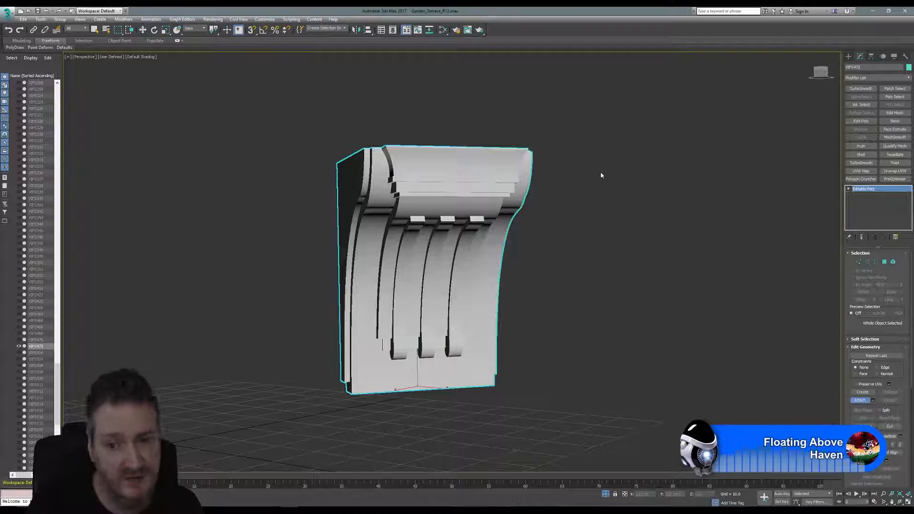
key("w")
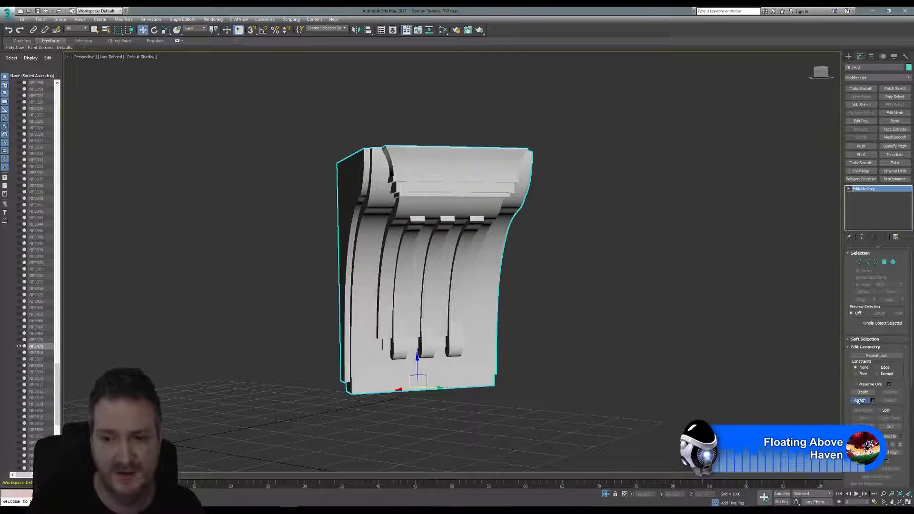
left_click(40, 19)
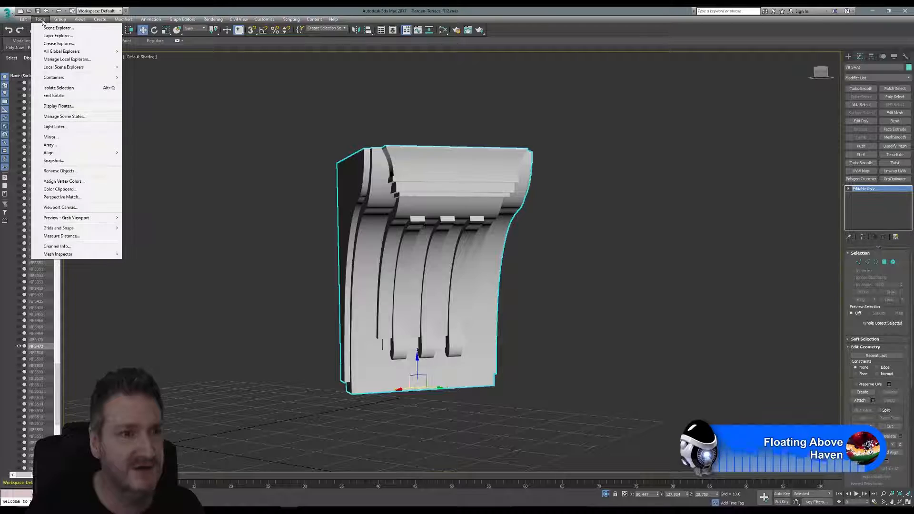
left_click(54, 96)
- Copy map channel 1 of the newly textured corbel just left of the pillar in Map Channel Info
middle_click_drag(441, 209, 450, 209)
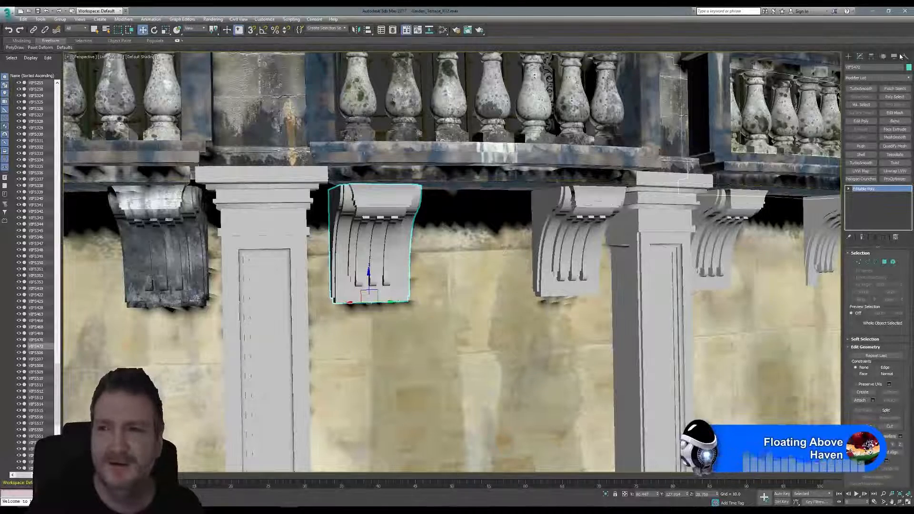
left_click(906, 56)
left_click(877, 200)
left_click(876, 225)
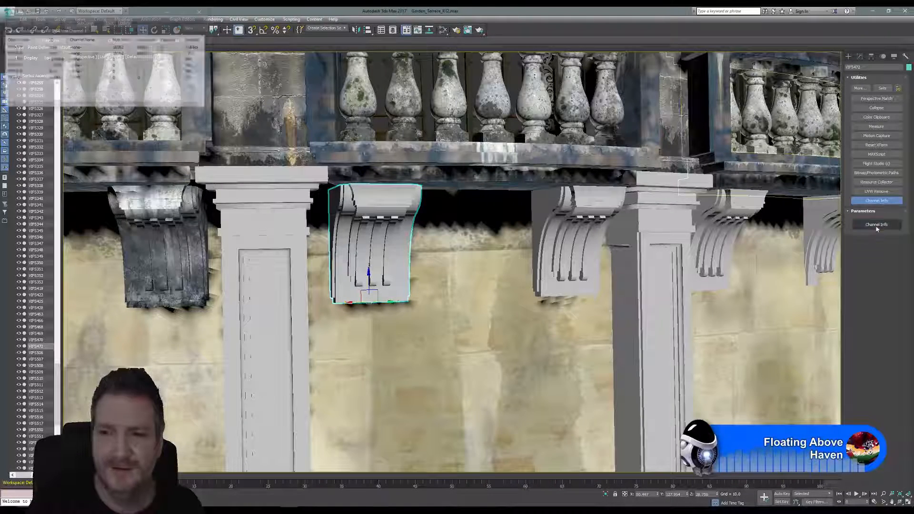
right_click(56, 78)
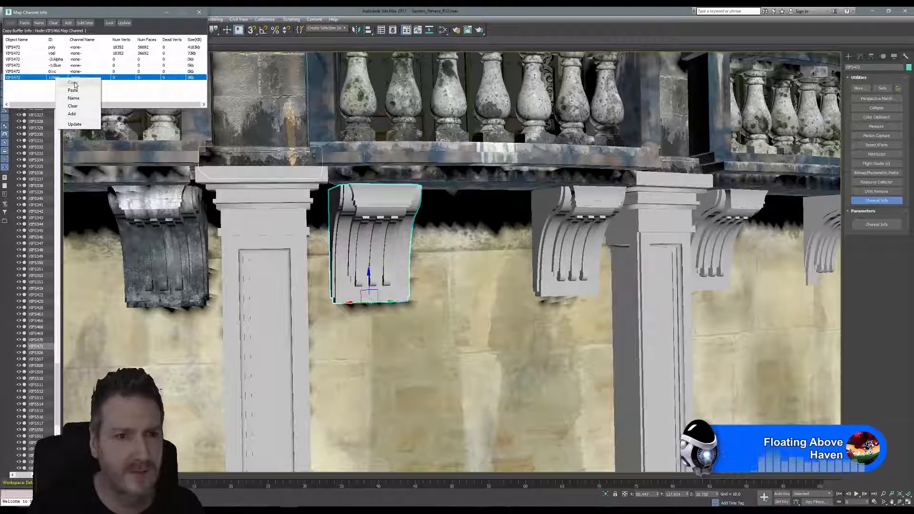
left_click(74, 84)
left_click(146, 205)
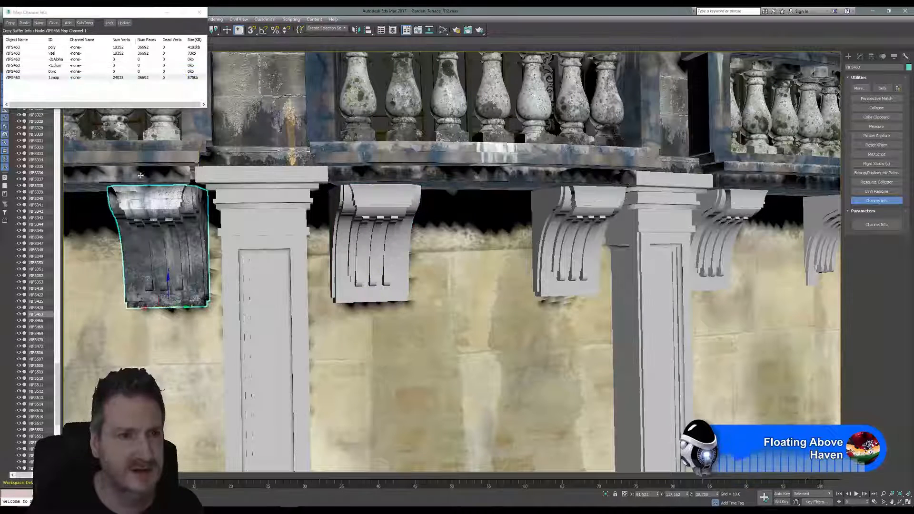
right_click(57, 78)
left_click(76, 84)
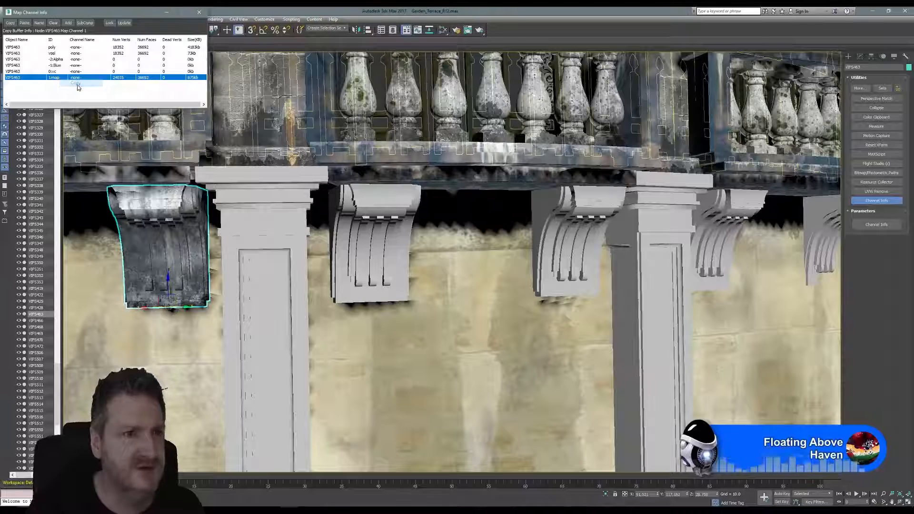
- Paste the copied UV channel into map channel 1 of the merged untextured corbel just right of the pillar and close Map Channel Info
left_click(389, 206)
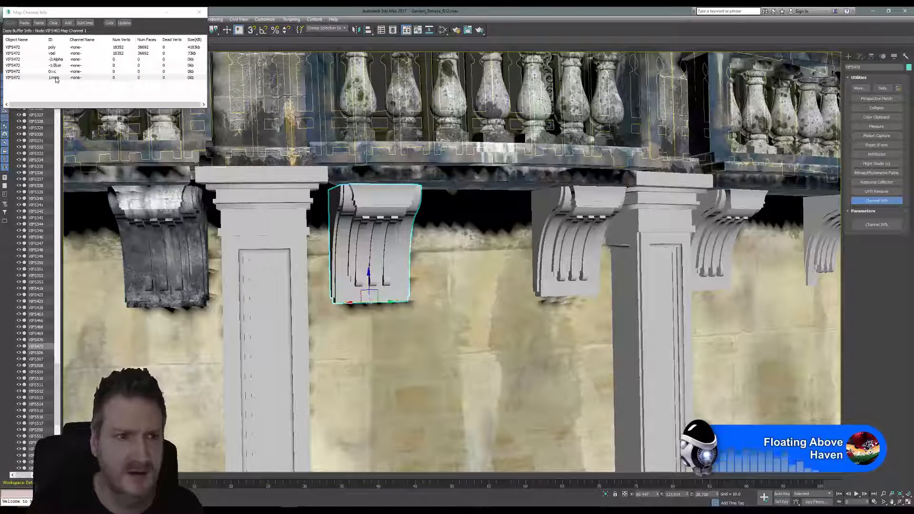
right_click(56, 79)
left_click(75, 90)
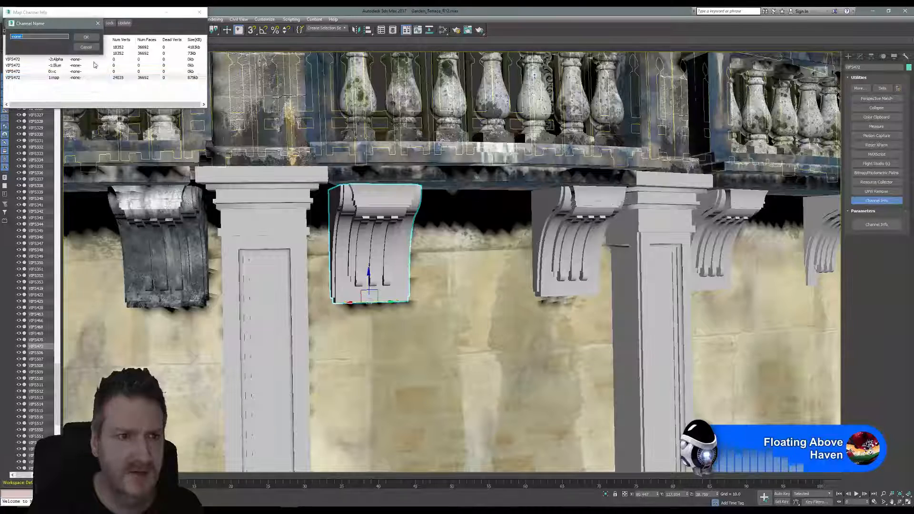
left_click(86, 38)
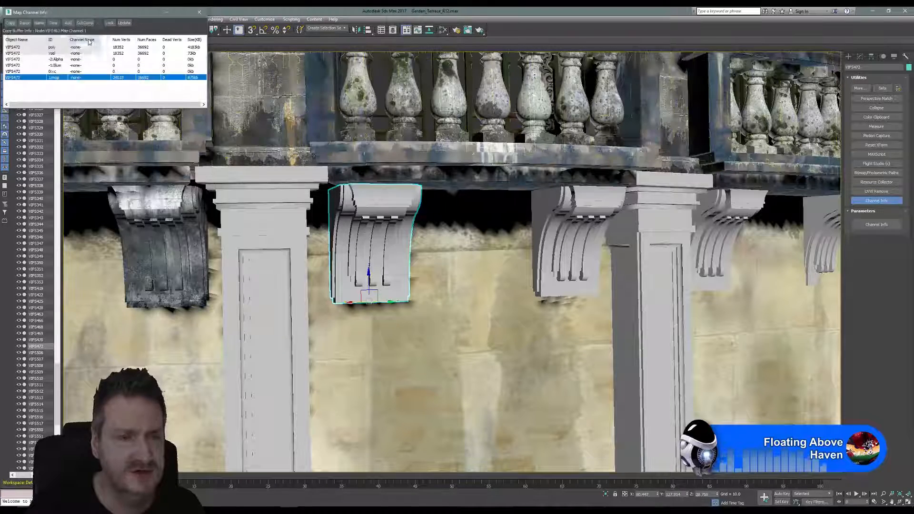
left_click(199, 12)
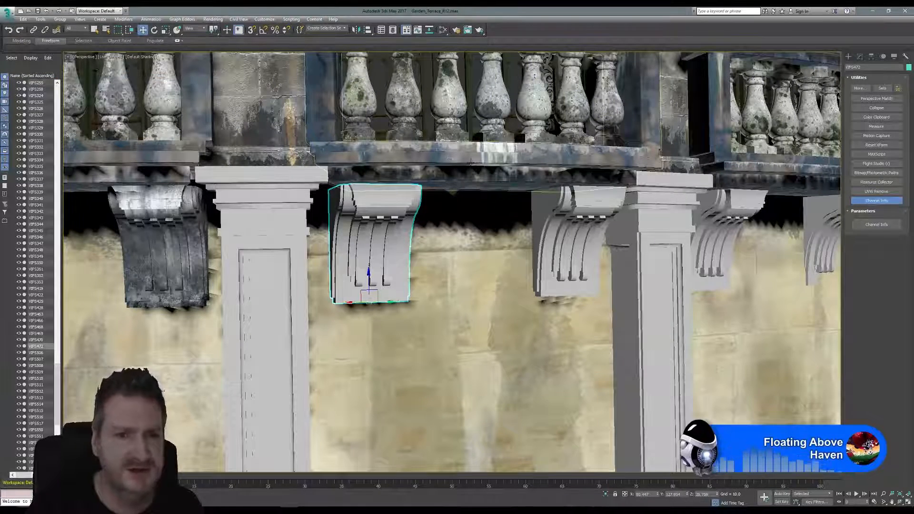
- Assign the Standard material fed by bitmap Map #79 to the selected corbel in the Slate Material Editor
middle_click_drag(471, 162, 420, 163)
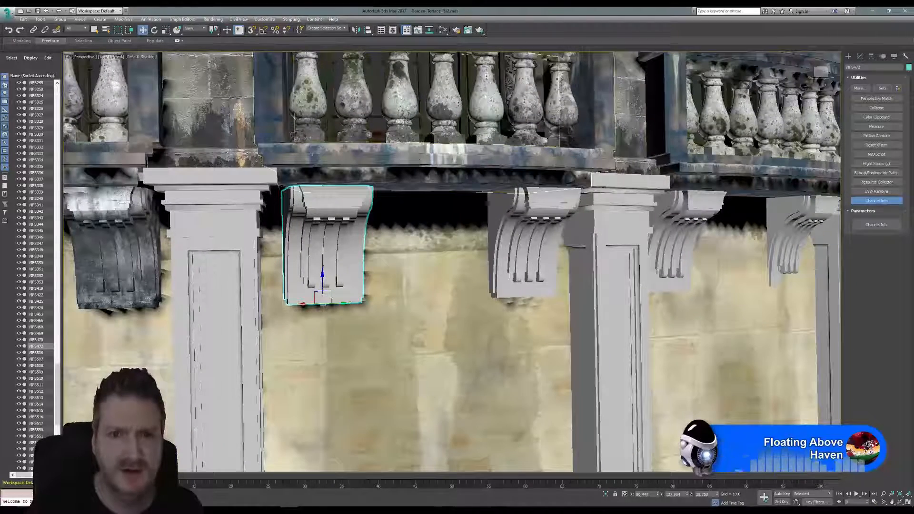
left_click(443, 30)
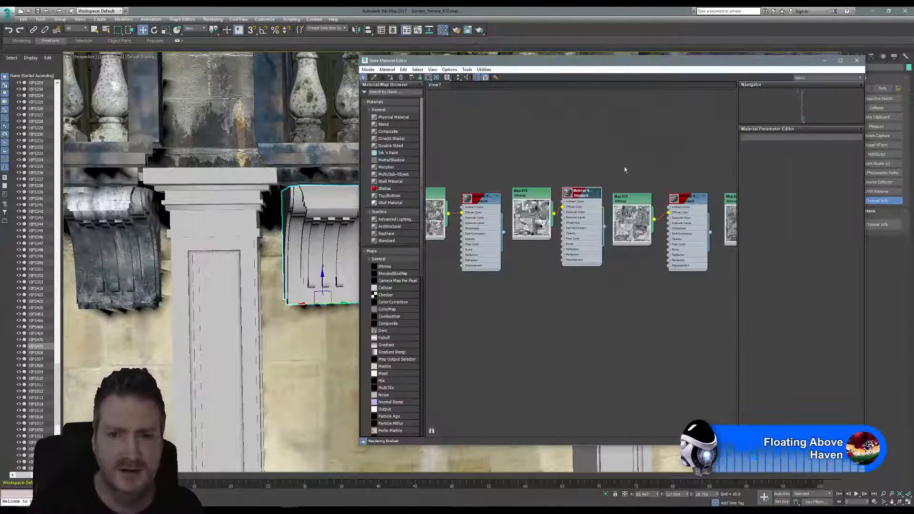
middle_click_drag(679, 155, 633, 172)
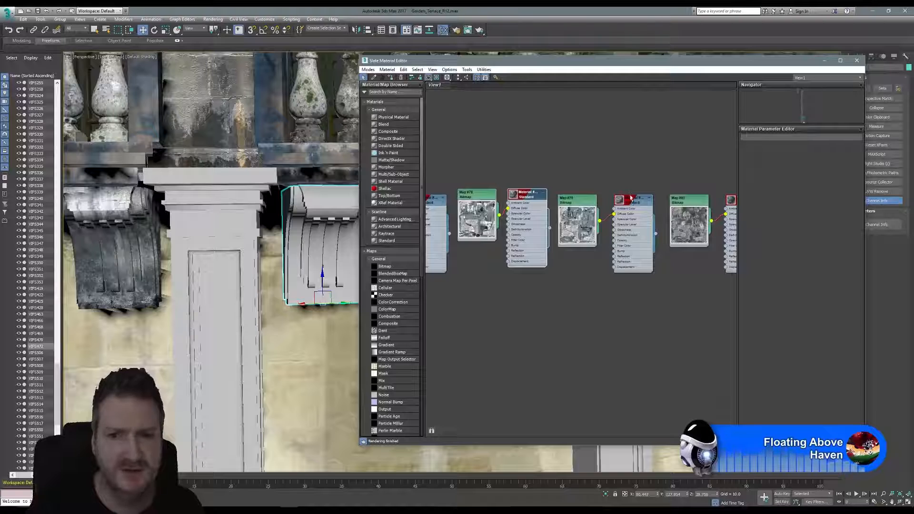
left_click(632, 198)
right_click(631, 199)
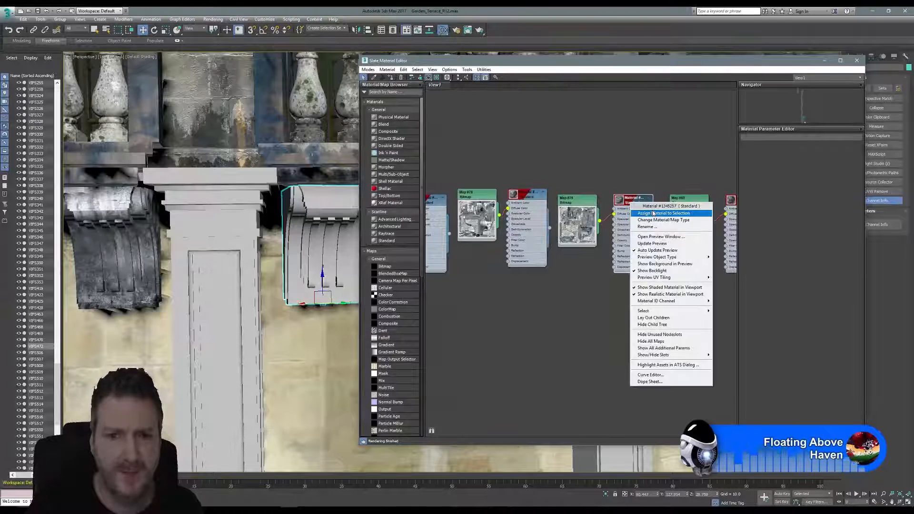
left_click(653, 213)
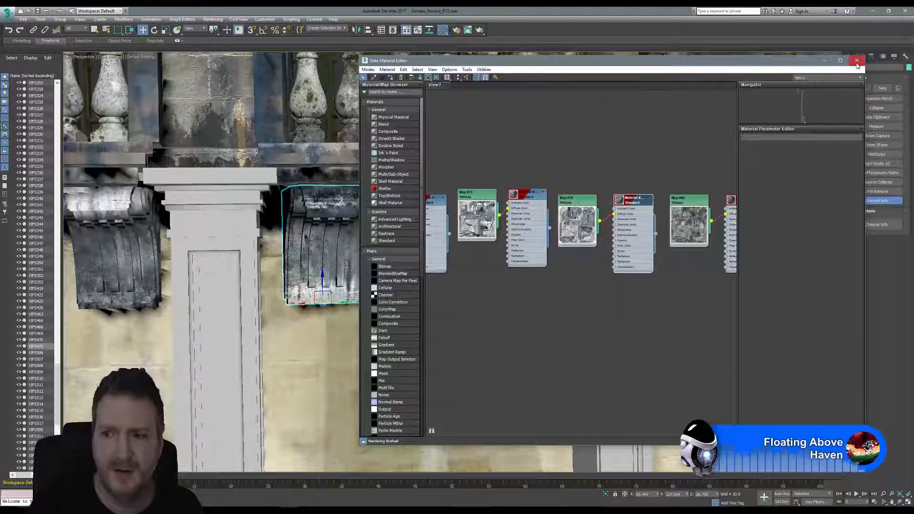
left_click(857, 61)
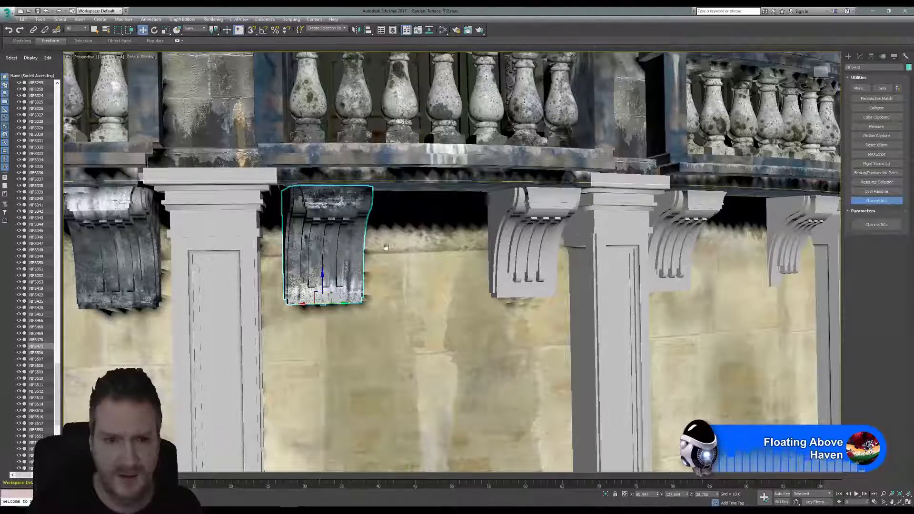
- Examine the curved terrace wall from several angles to review which corbels are textured and which are still untextured
middle_click_drag(429, 255, 396, 250)
left_click(900, 502)
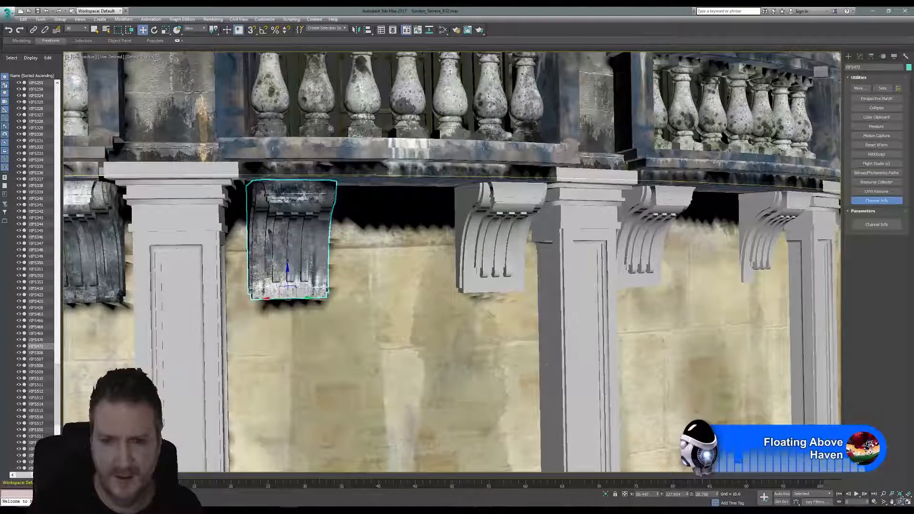
left_click_drag(419, 265, 438, 300)
scroll(432, 285, "down", 5)
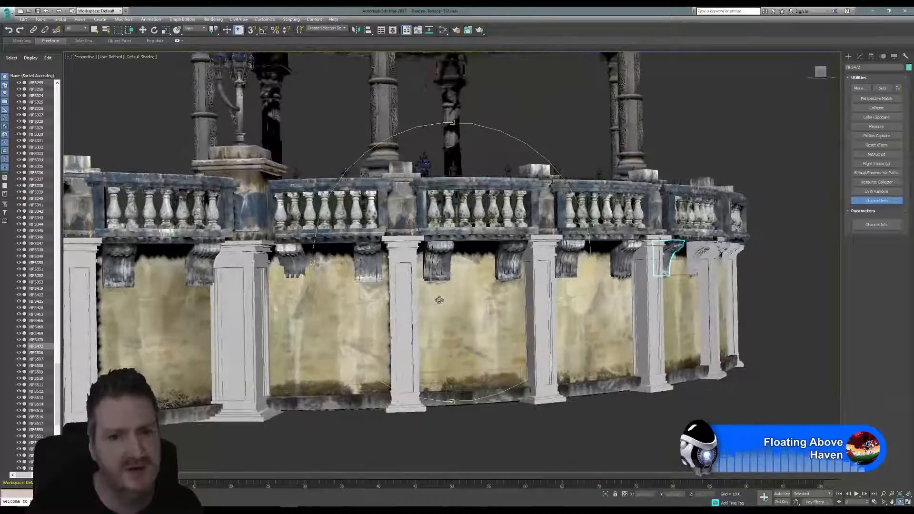
middle_click_drag(474, 294, 565, 294)
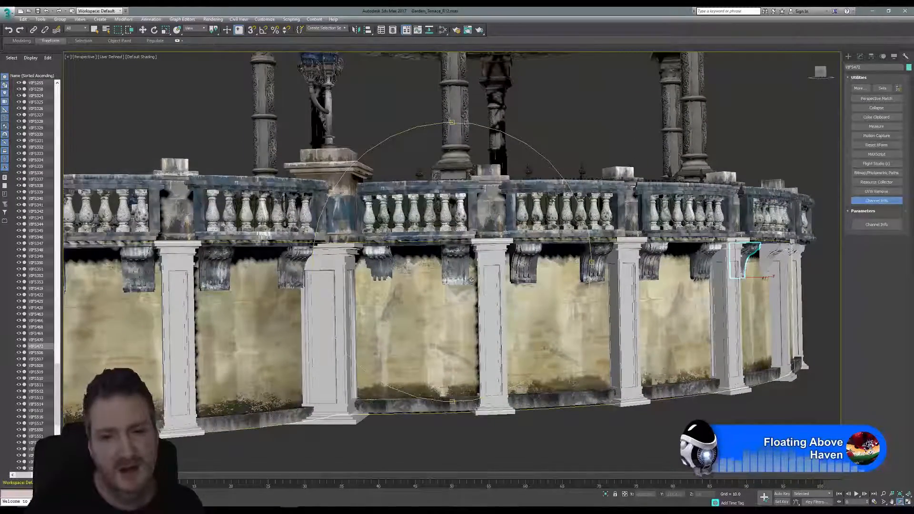
left_click_drag(566, 294, 535, 268)
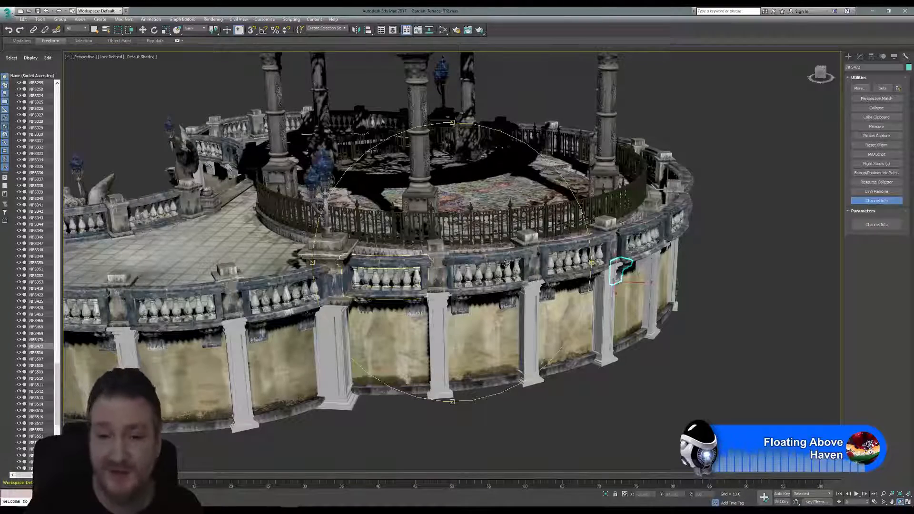
left_click_drag(530, 281, 446, 245)
scroll(539, 253, "up", 3)
left_click_drag(534, 237, 427, 231)
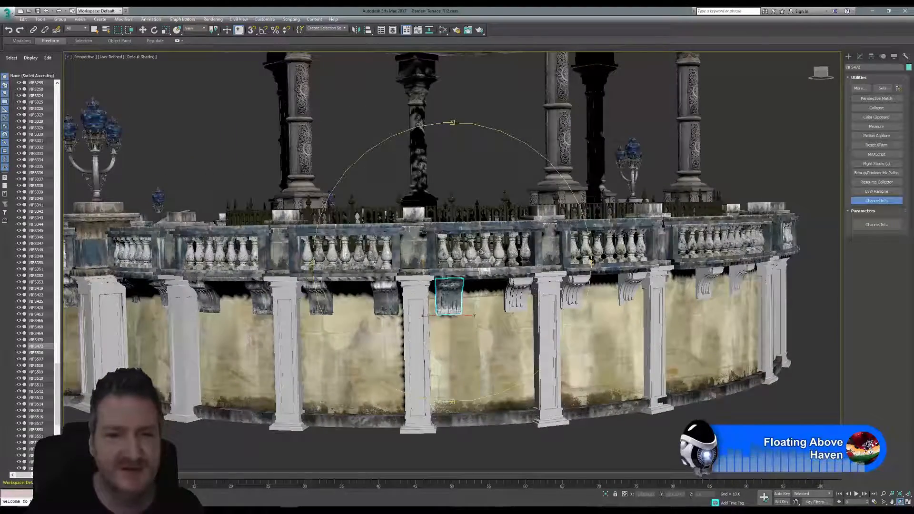
scroll(481, 250, "up", 2)
middle_click_drag(467, 248, 441, 238)
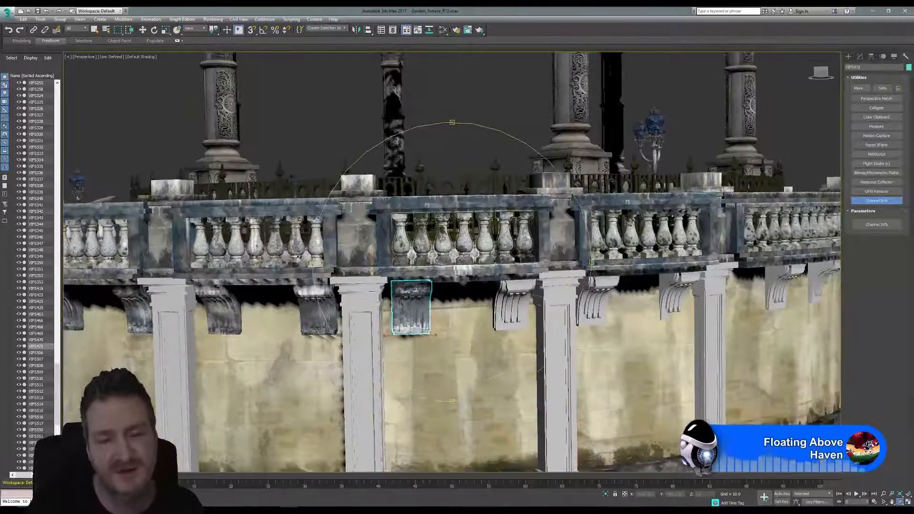
left_click_drag(476, 250, 471, 248)
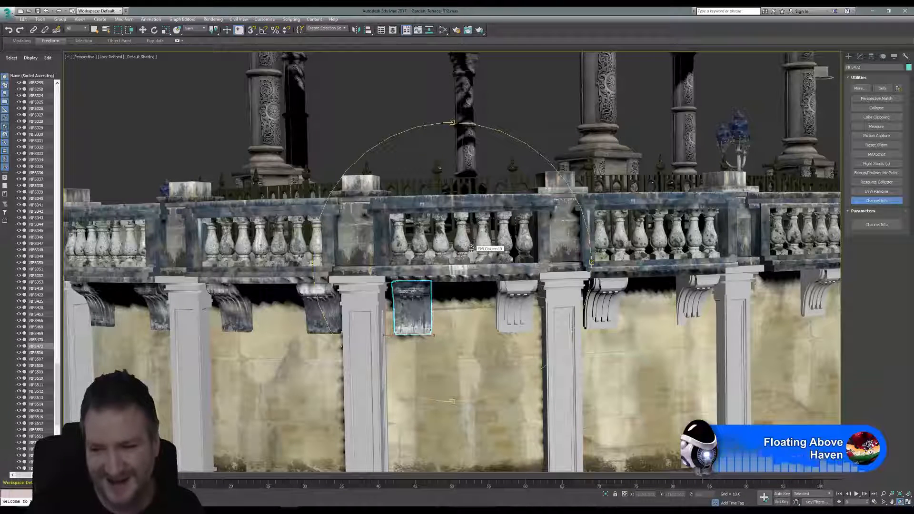
left_click_drag(479, 274, 450, 228)
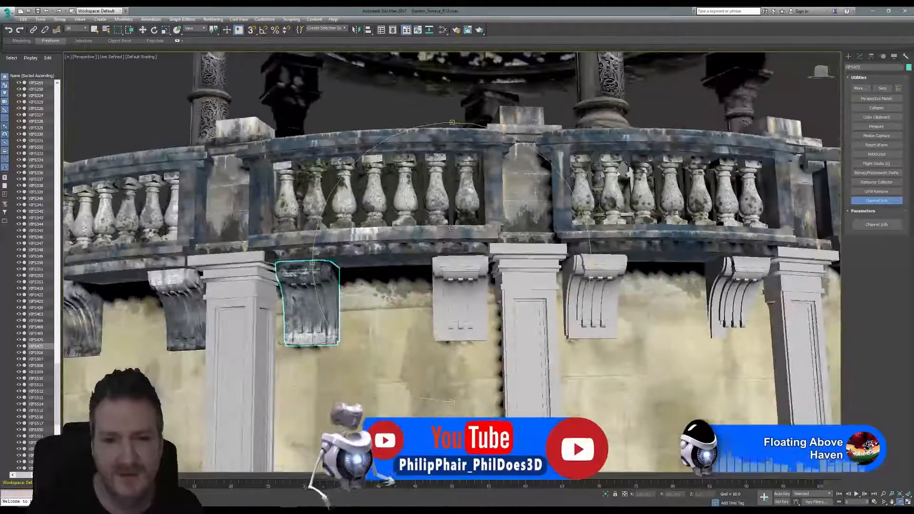
right_click(480, 234)
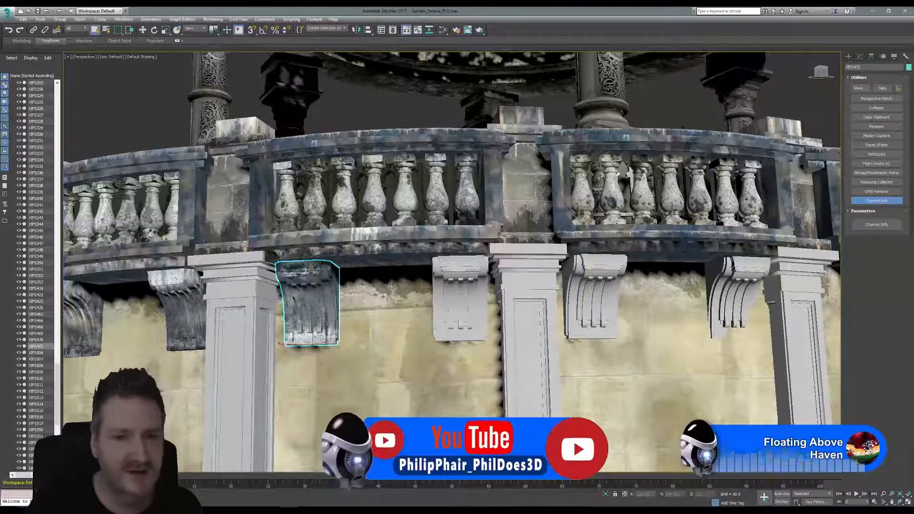
- Select the three pieces of the untextured corbel next along from the newly textured one, under the same balustrade section, and isolate them
left_click(441, 305)
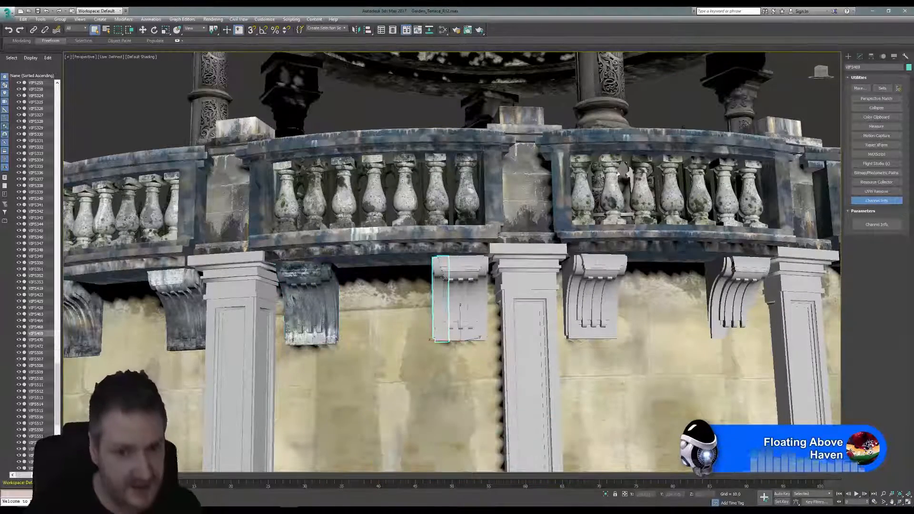
left_click(461, 270, "ctrl")
left_click(478, 266, "ctrl")
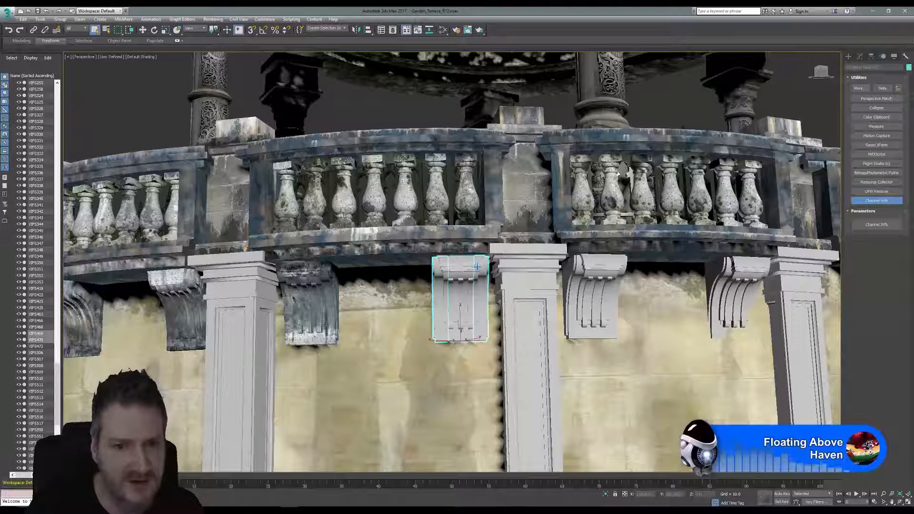
left_click(41, 19)
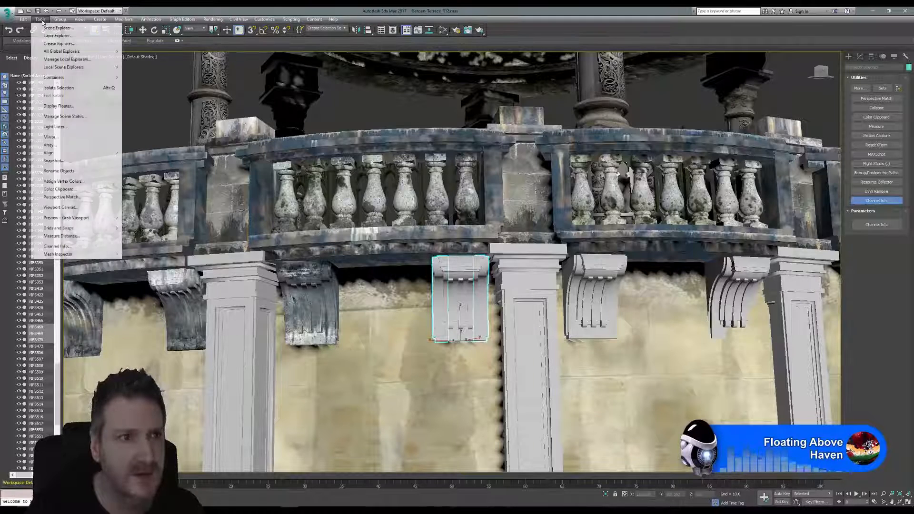
left_click(59, 88)
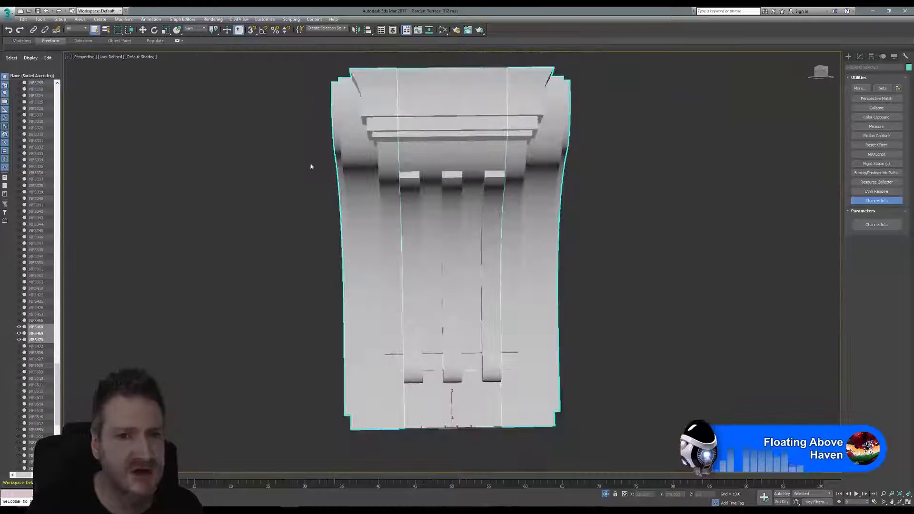
- Convert the left side piece of the isolated corbel to Editable Poly
left_click(597, 234)
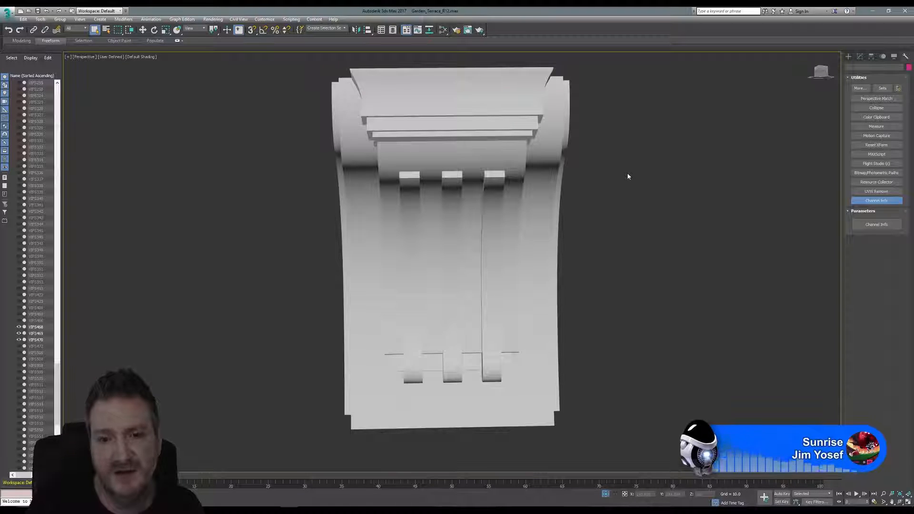
middle_click_drag(628, 175, 622, 175, "alt")
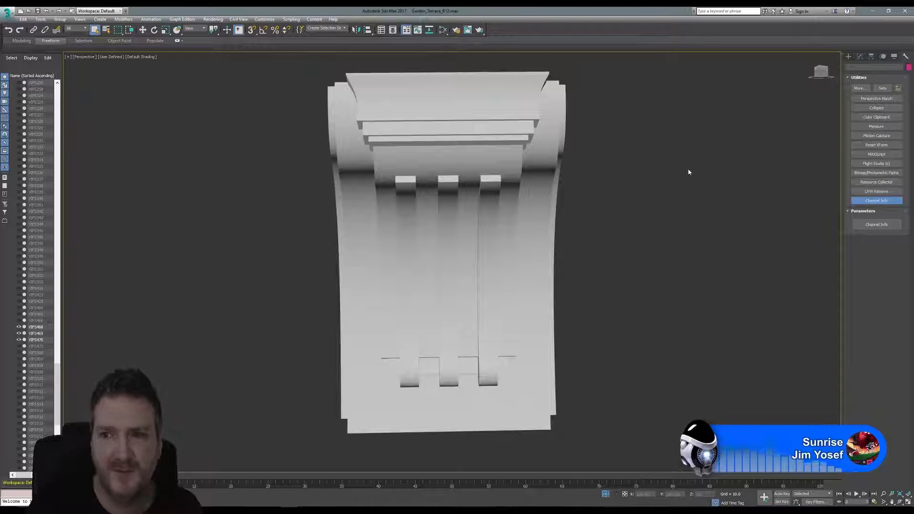
left_click(861, 58)
left_click(483, 151)
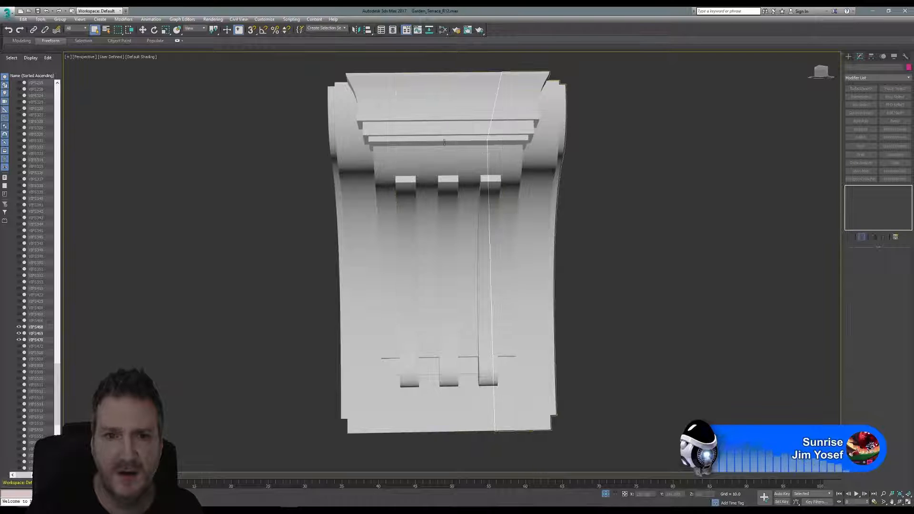
left_click(345, 145)
right_click(866, 190)
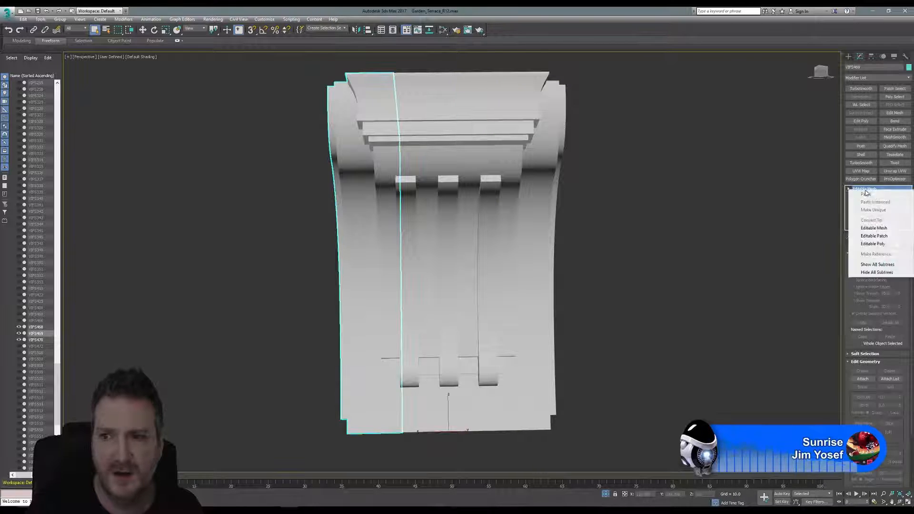
left_click(873, 244)
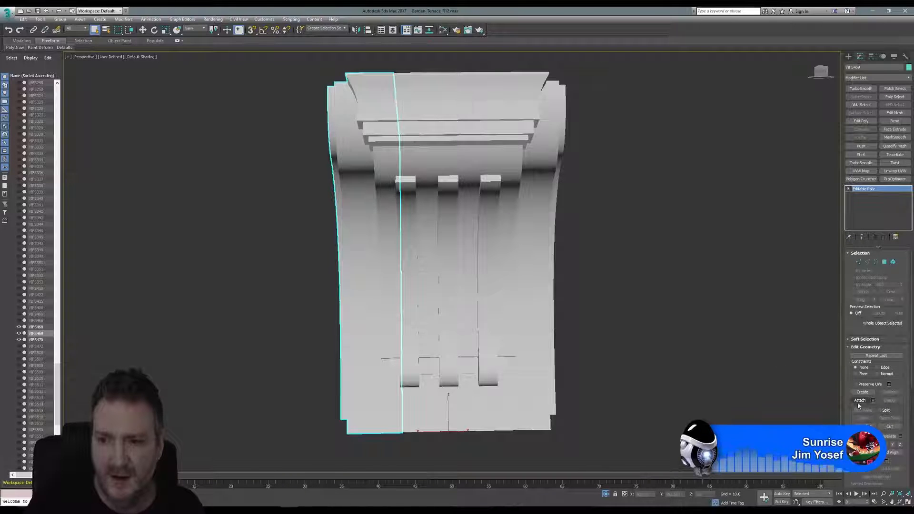
- Attach the middle and right pieces to the left side piece using Match Material IDs to Material, and leave isolation mode
left_click(859, 400)
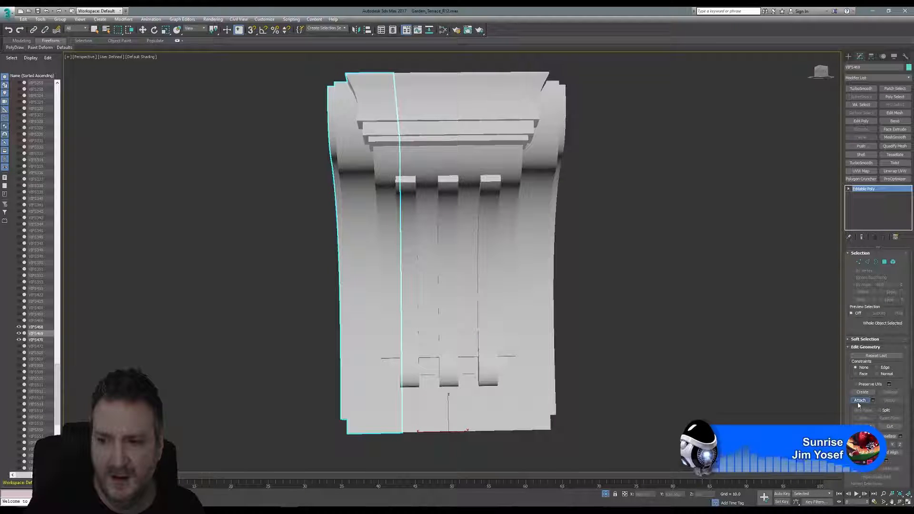
left_click(421, 123)
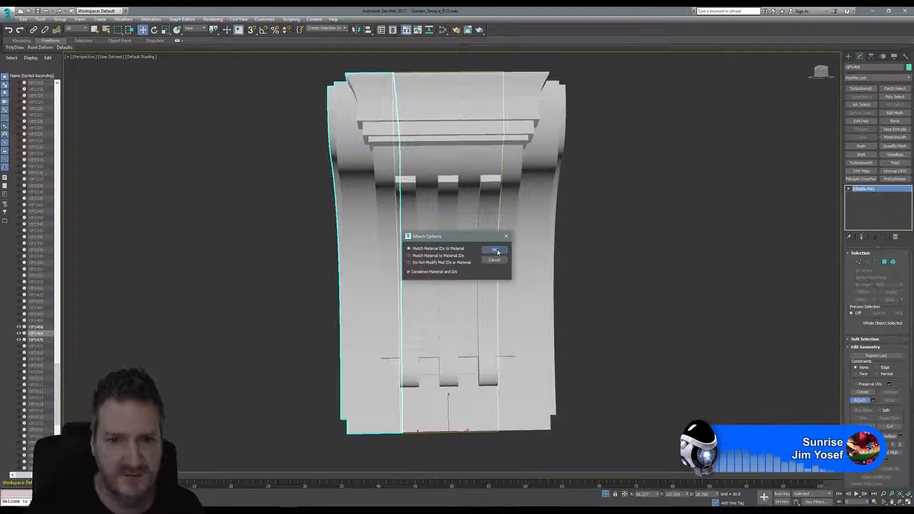
left_click(495, 251)
left_click(546, 144)
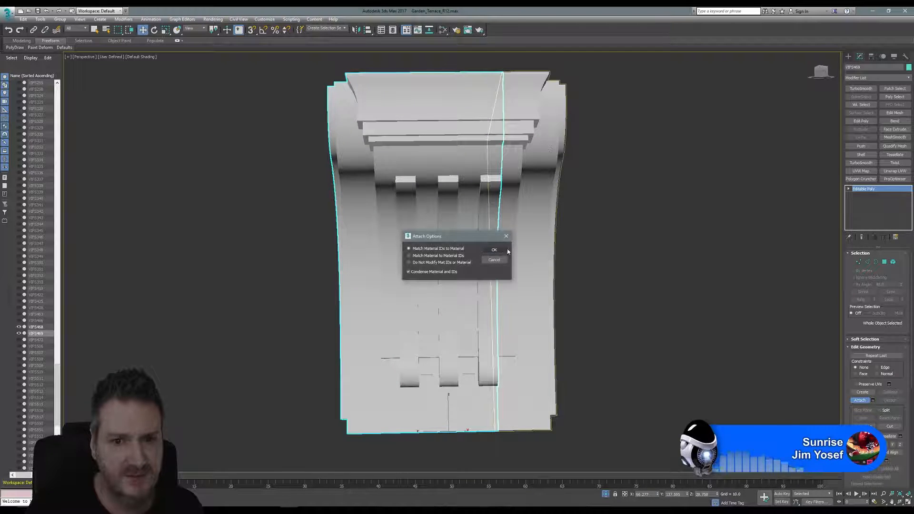
left_click(495, 250)
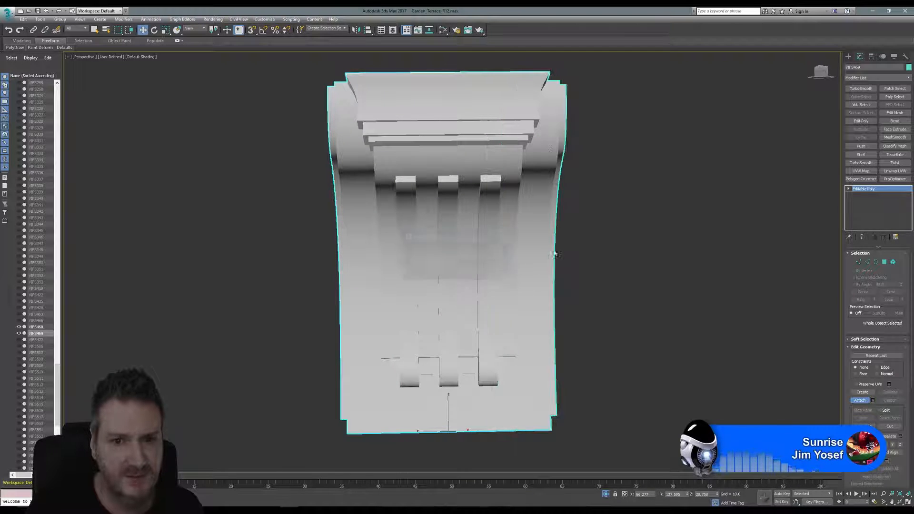
left_click(859, 402)
left_click(40, 19)
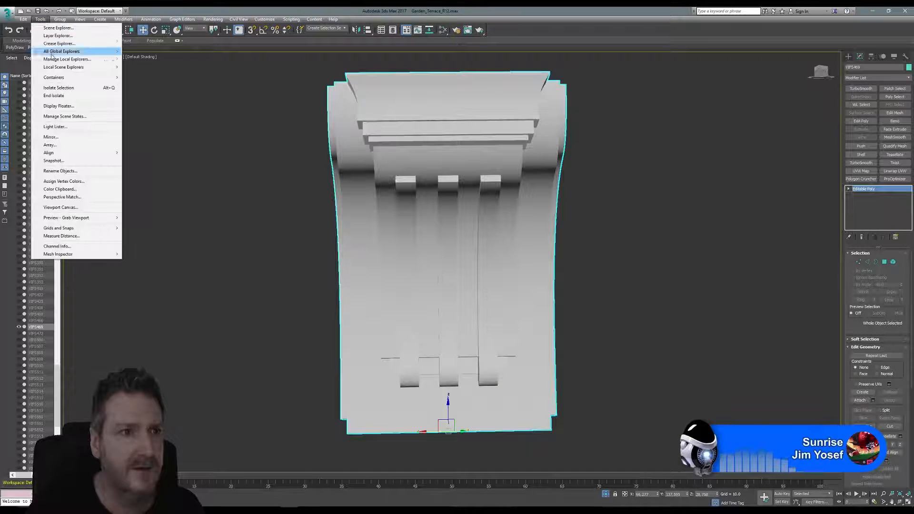
left_click(54, 87)
left_click(57, 97)
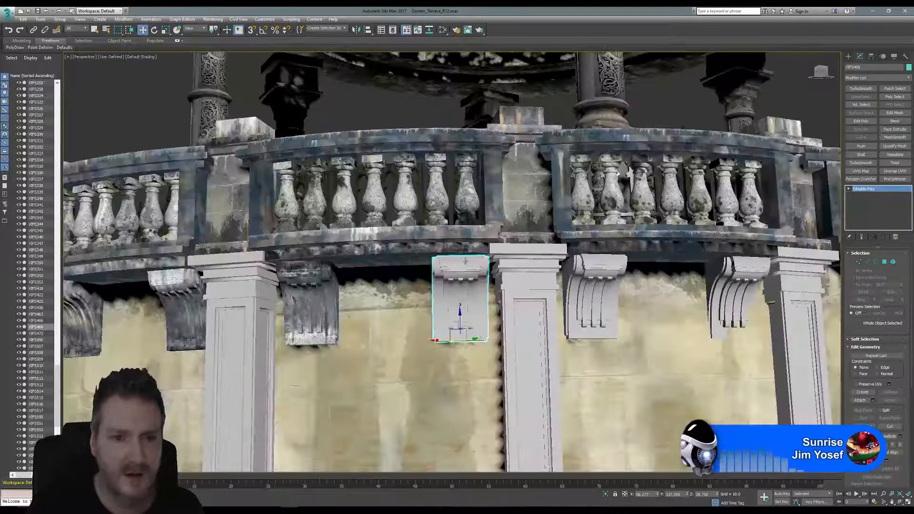
- Copy the 1:map UV channel from the textured corbel under the same balustrade section using Channel Info
left_click(306, 288)
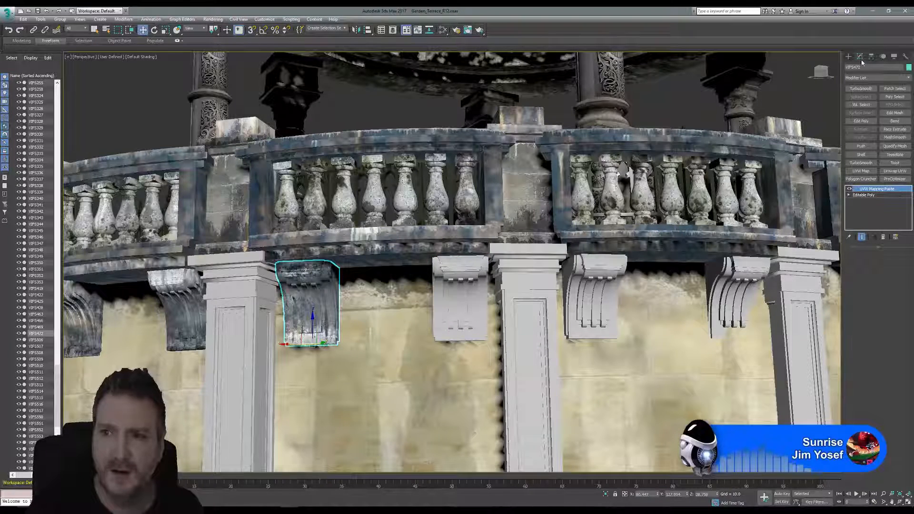
left_click(905, 57)
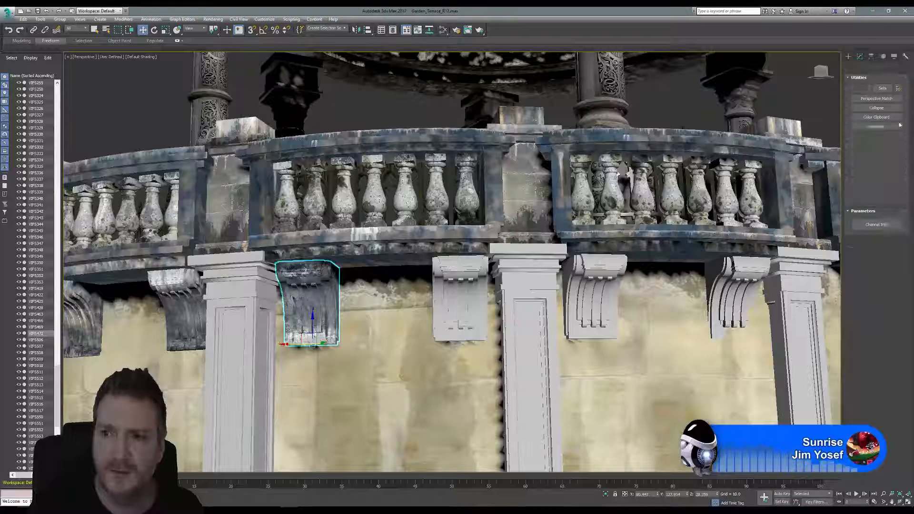
left_click(877, 200)
left_click(876, 225)
left_click(62, 78)
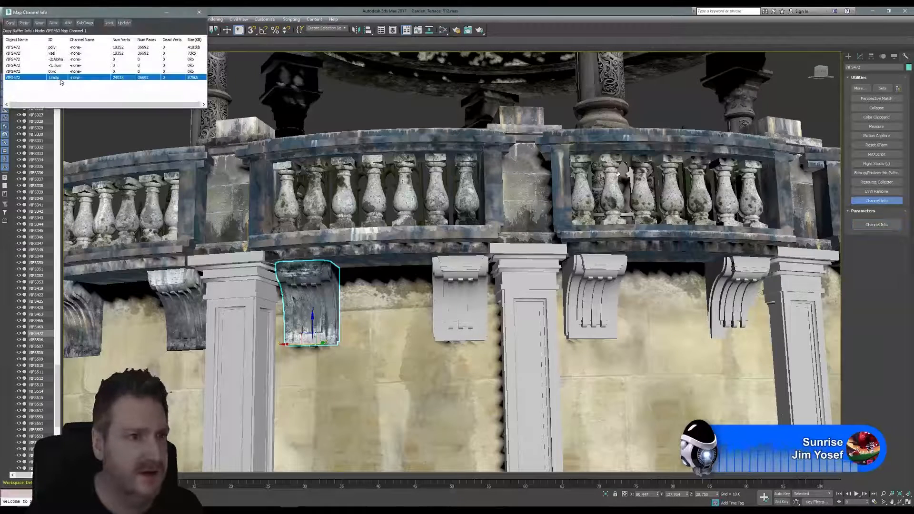
right_click(60, 77)
left_click(79, 84)
- Paste the copied UVs onto the 1:map channel of the merged untextured corbel and close the channel list
left_click(460, 300)
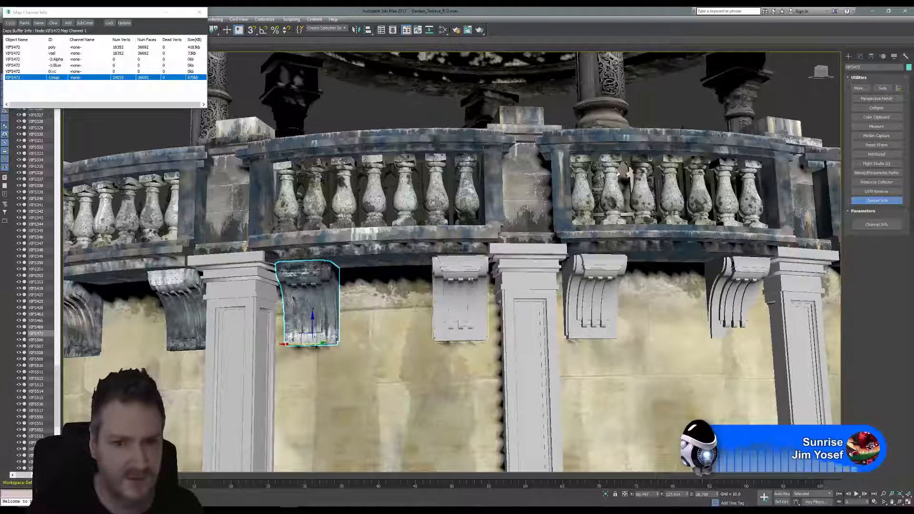
right_click(62, 78)
left_click(76, 91)
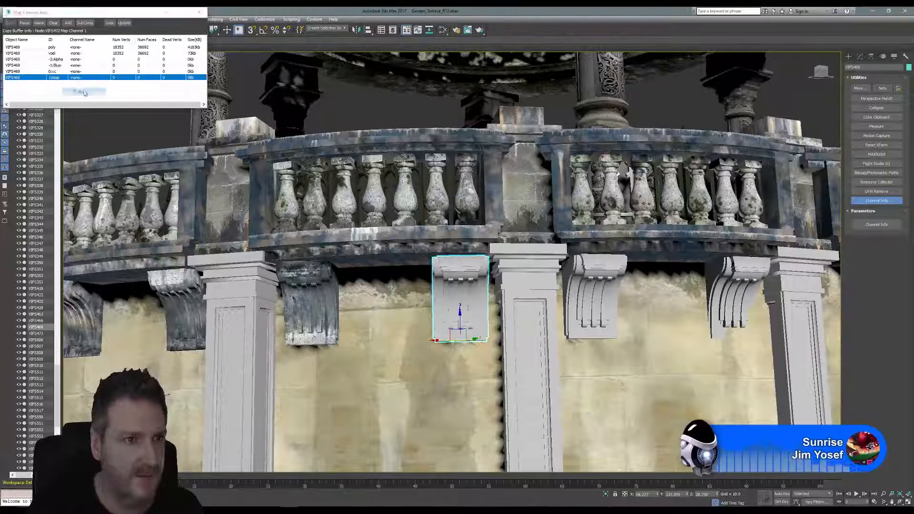
left_click(86, 38)
left_click(199, 12)
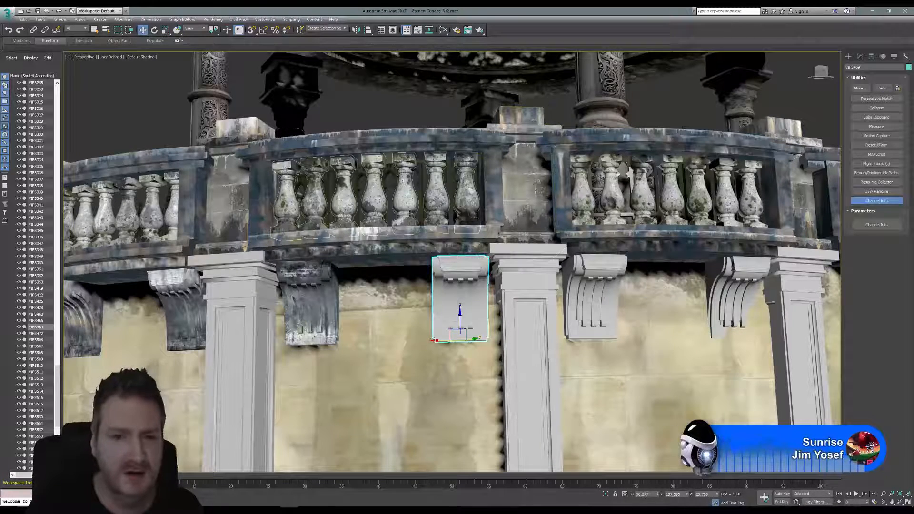
- Copy the textured corbel's 1:map UV channel once more in Channel Info
middle_click_drag(408, 214, 381, 192)
scroll(416, 308, "up", 3)
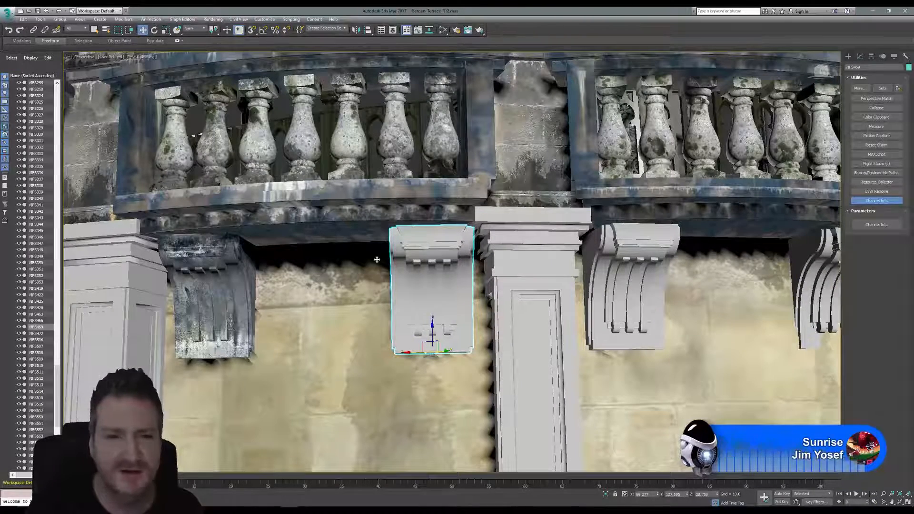
left_click(214, 261)
left_click(876, 225)
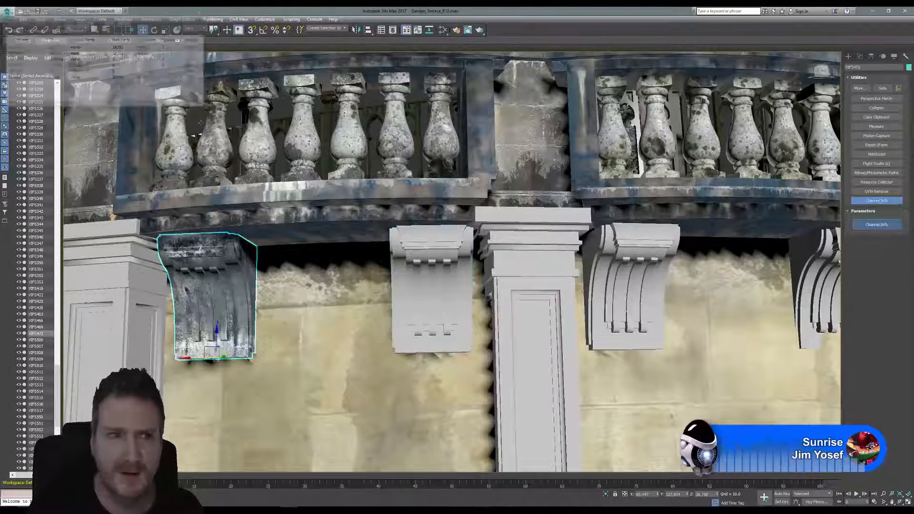
right_click(65, 79)
left_click(75, 82)
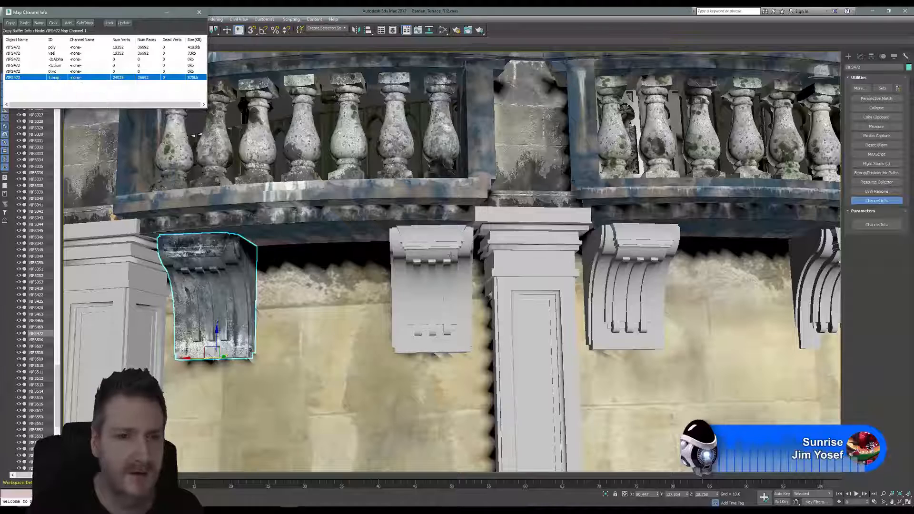
- Paste the UVs onto the merged corbel's 1:map channel a second time and close the channel list
left_click(450, 256)
right_click(62, 79)
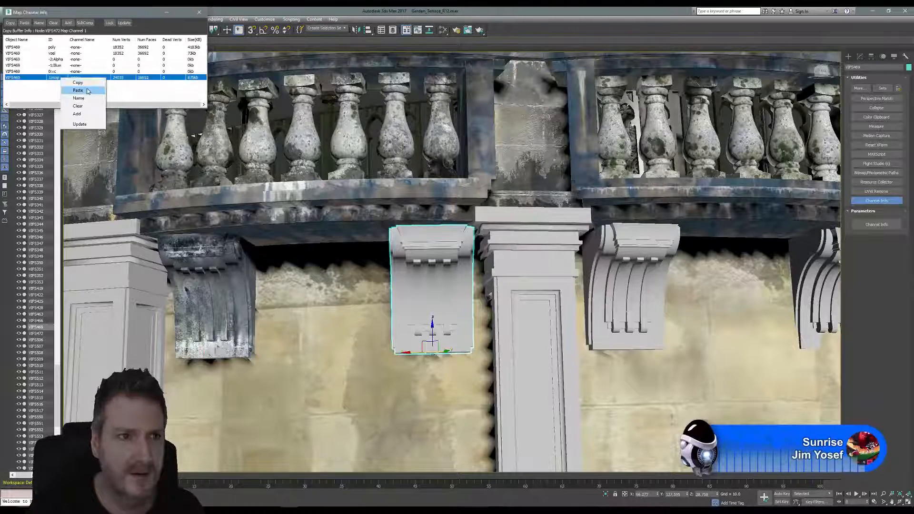
left_click(84, 88)
left_click(93, 37)
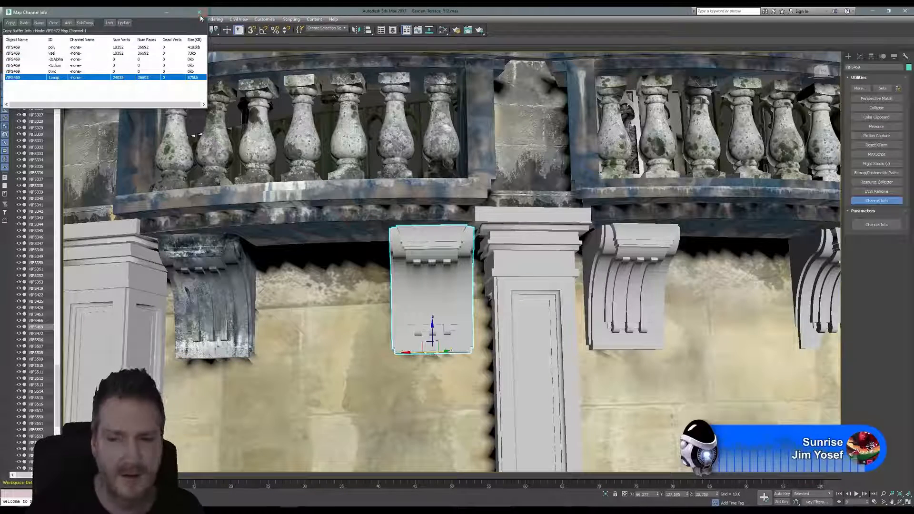
left_click(199, 12)
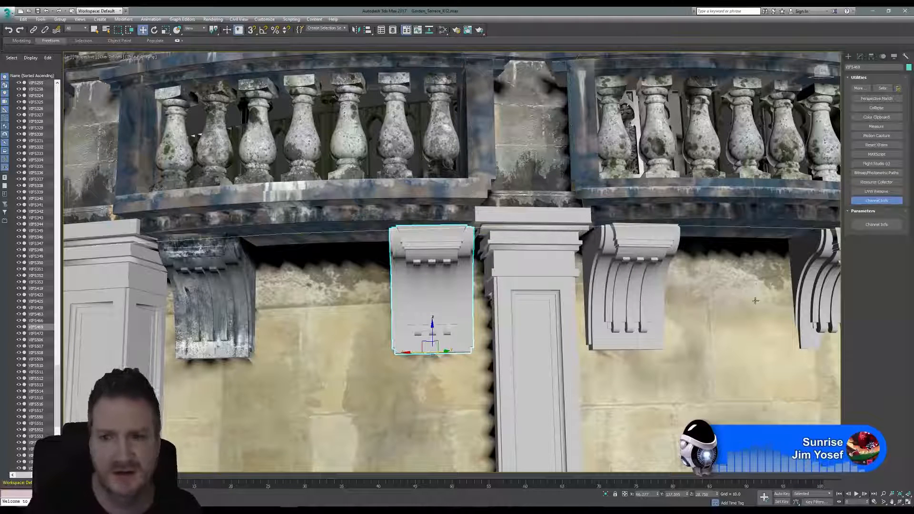
- Assign the last Standard material in the Slate node row, fed by the Map #80 bitmap, to the merged corbel
left_click(444, 30)
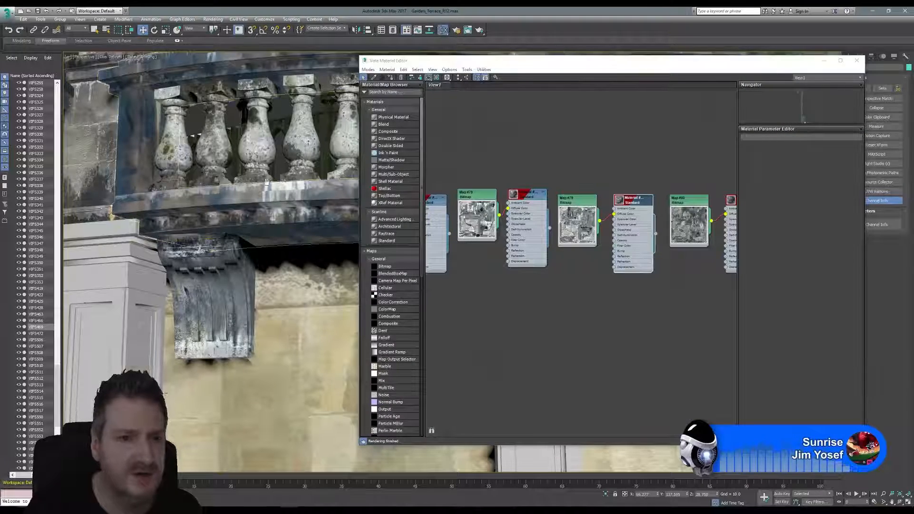
middle_click_drag(116, 171, 103, 167)
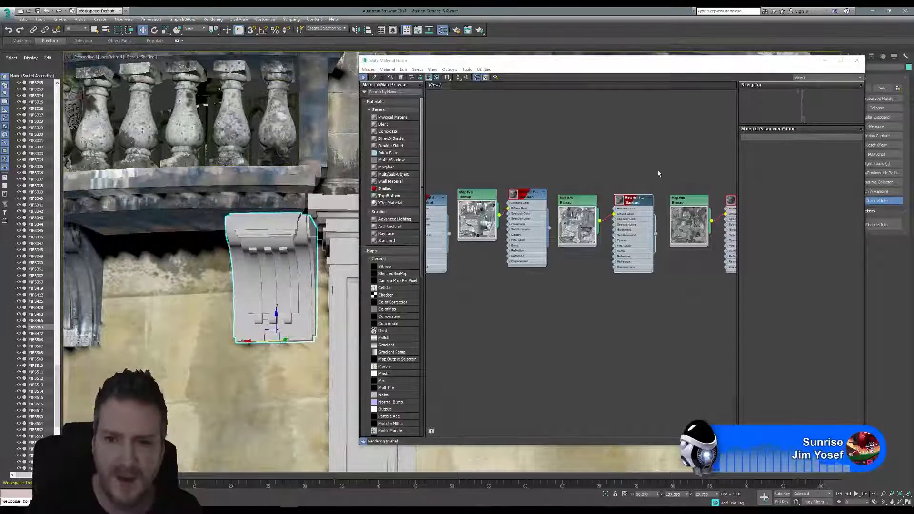
middle_click_drag(658, 174, 545, 167)
left_click(633, 195)
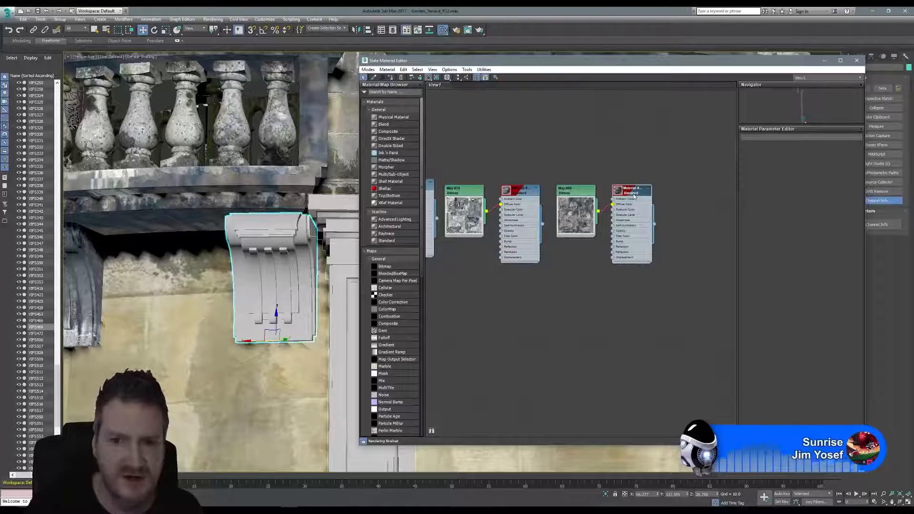
right_click(633, 196)
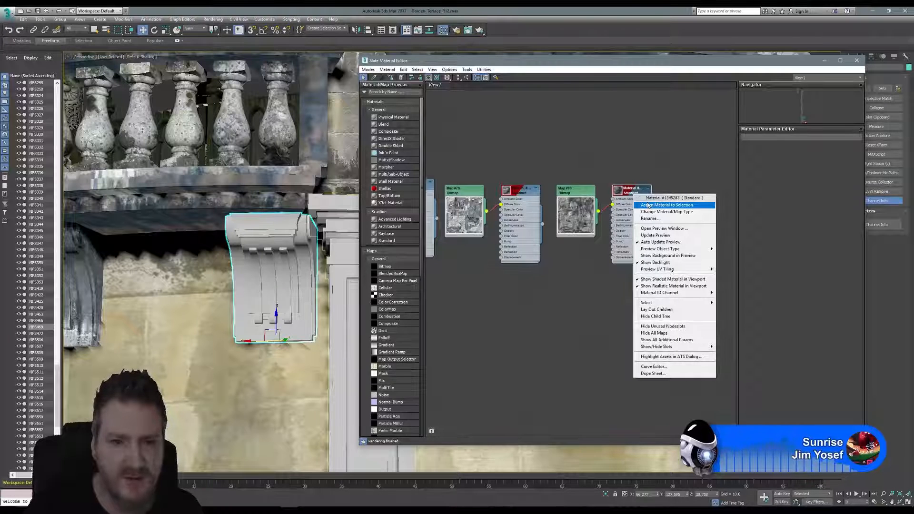
left_click(648, 205)
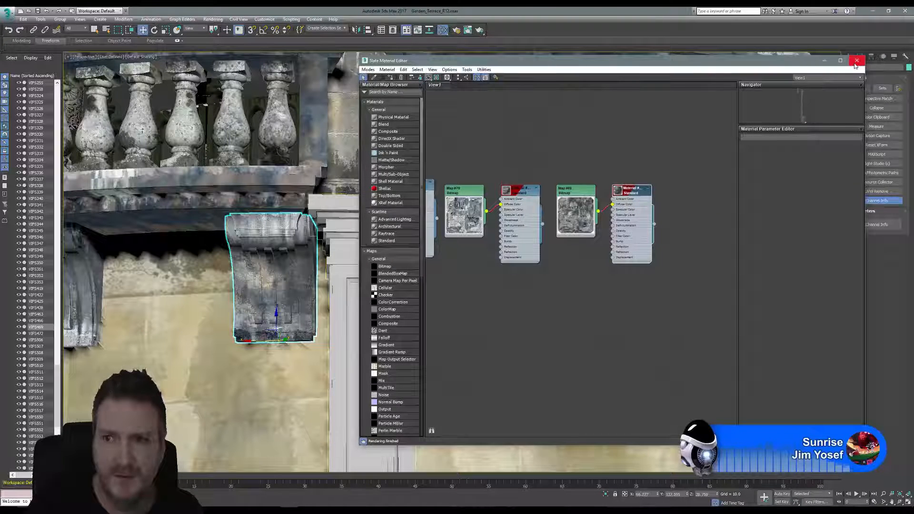
left_click(857, 60)
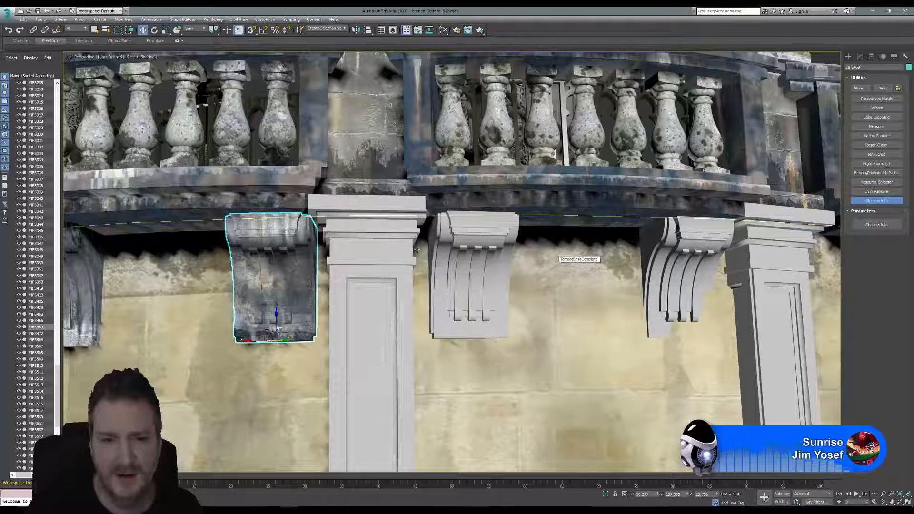
- Select the three pieces of the untextured corbel just past the neighbouring pillar and isolate them
middle_click_drag(382, 155, 370, 153)
left_click(900, 502)
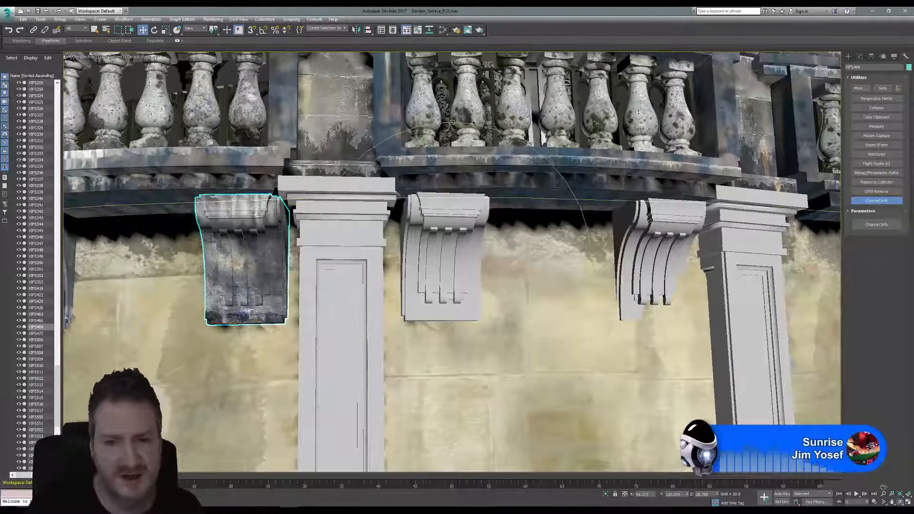
left_click_drag(509, 252, 455, 238)
middle_click_drag(455, 238, 328, 242)
left_click_drag(383, 242, 424, 256)
middle_click_drag(393, 256, 374, 245)
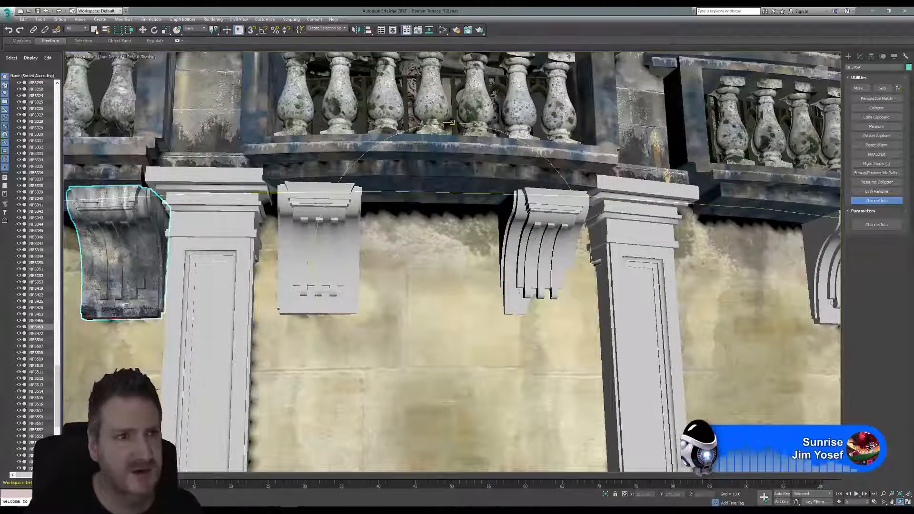
left_click(95, 30)
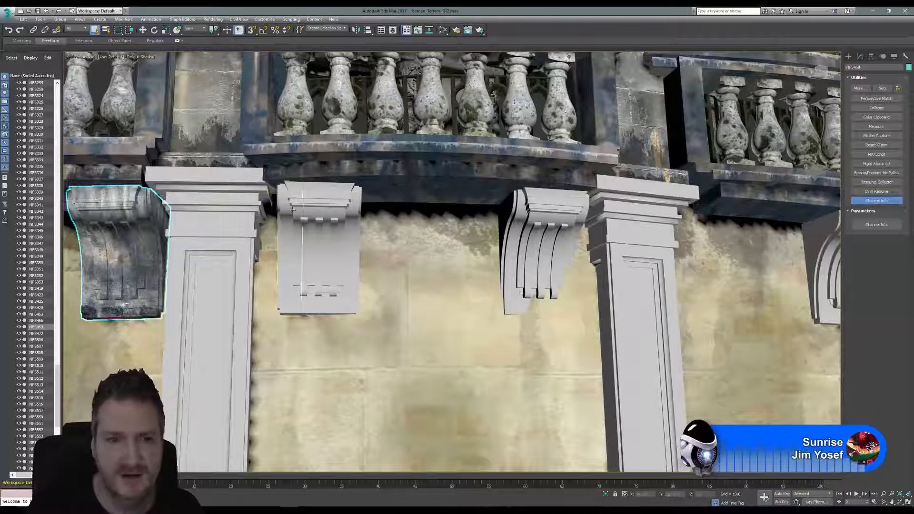
left_click(292, 209)
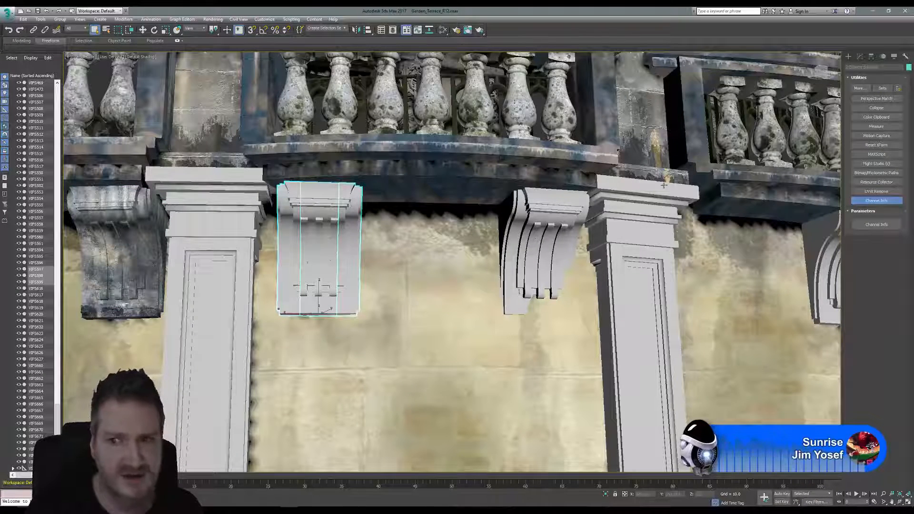
left_click(40, 19)
left_click(66, 91)
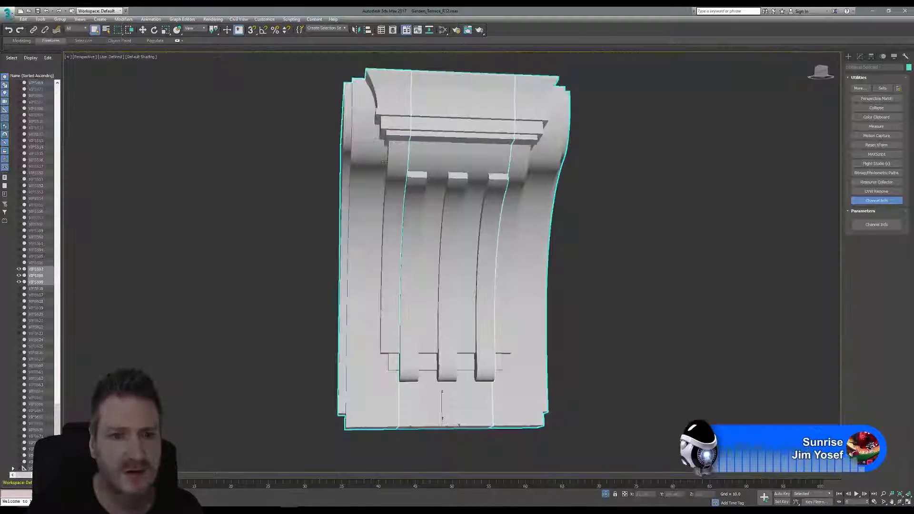
- Convert the left side piece of this isolated corbel to Editable Poly
left_click(384, 161)
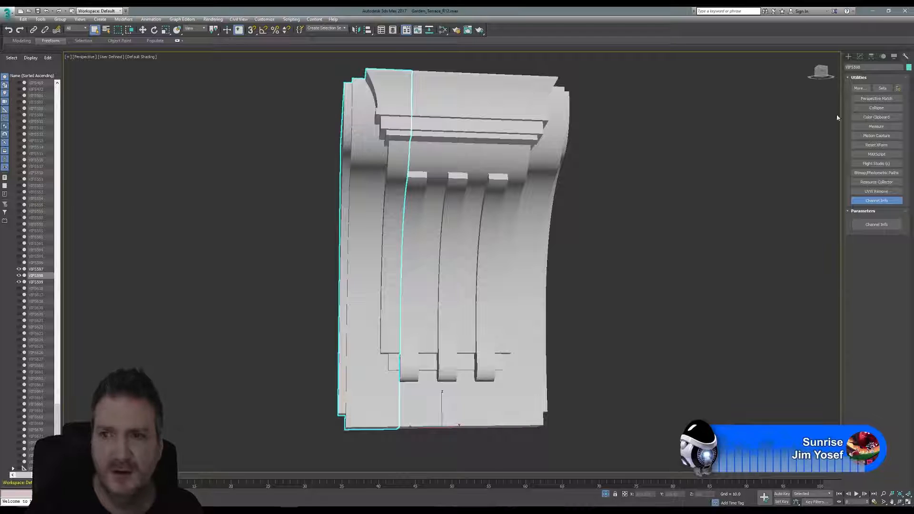
left_click(859, 56)
right_click(854, 189)
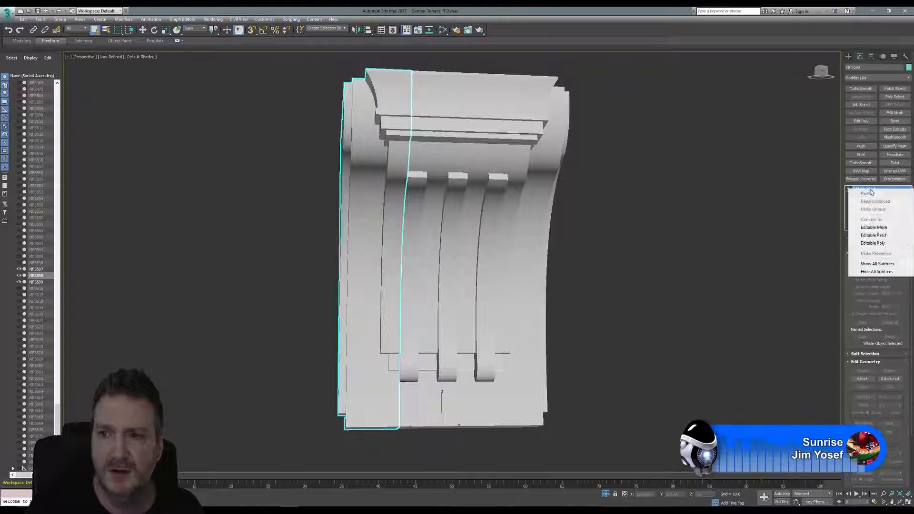
left_click(892, 244)
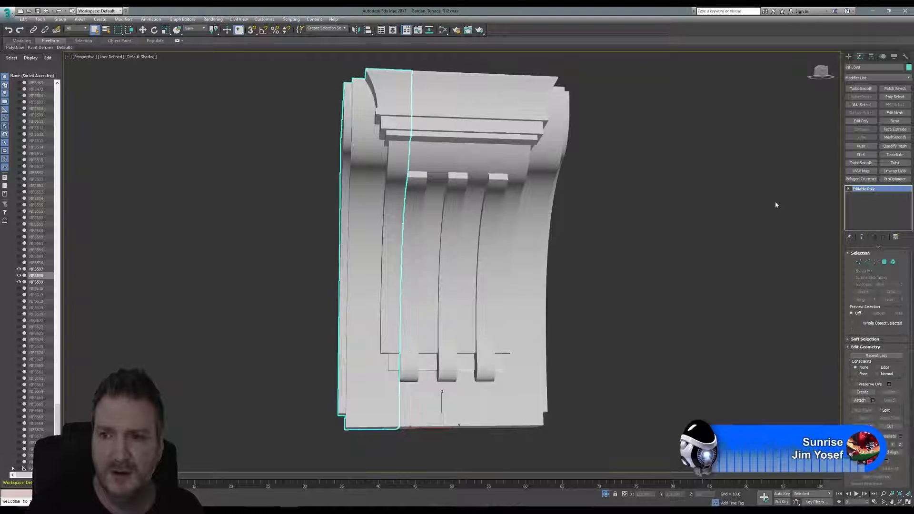
- Attach the corbel's middle and right pieces to the left one with Match Material IDs to Material, and end isolation
left_click(852, 403)
left_click(494, 255)
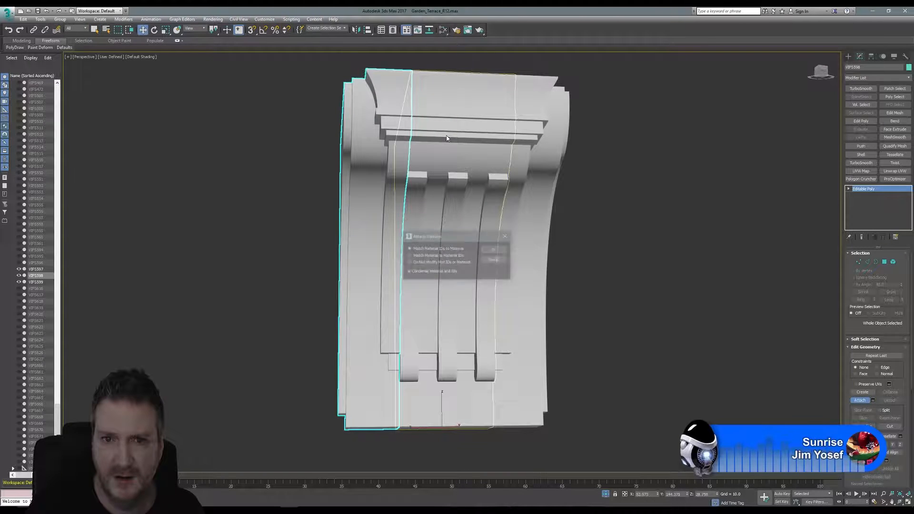
left_click(493, 252)
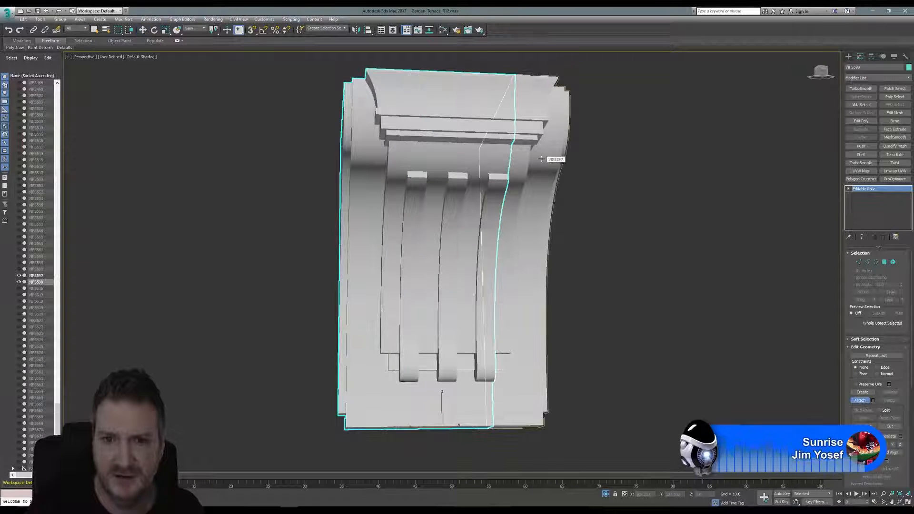
left_click(537, 231)
left_click(494, 249)
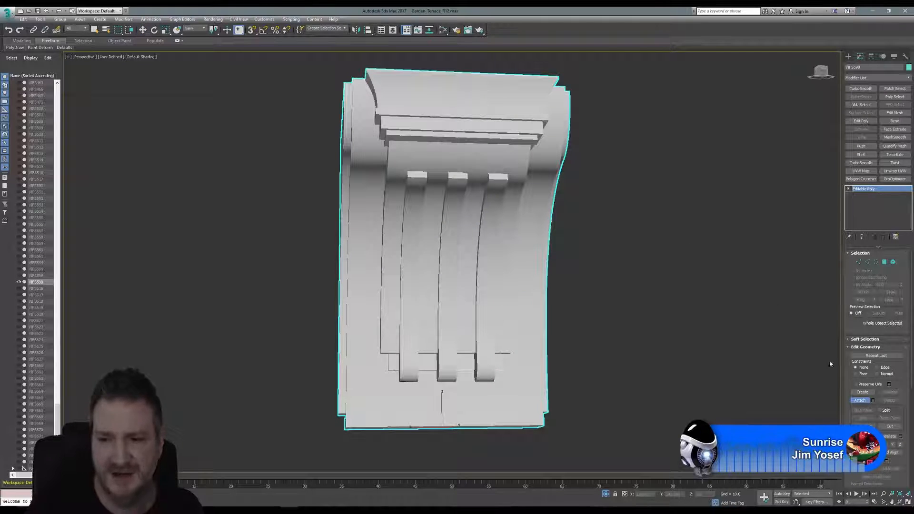
left_click(867, 401)
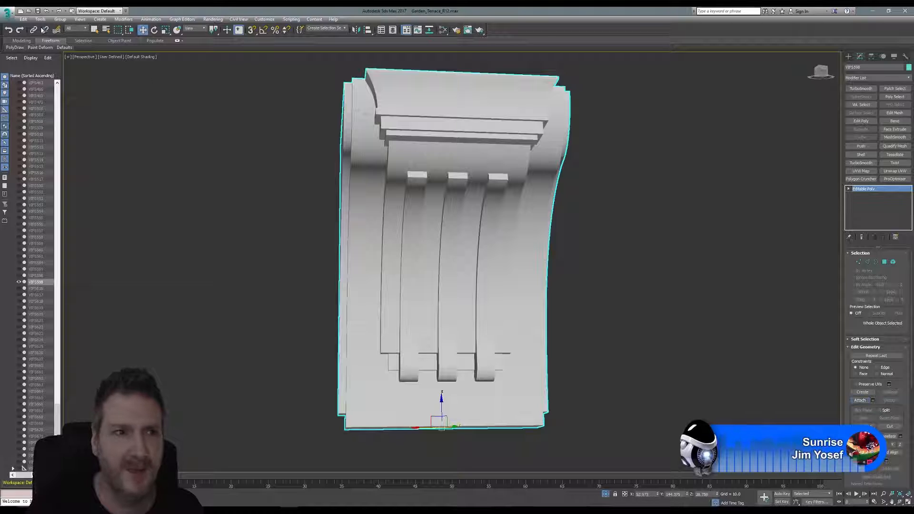
left_click(40, 19)
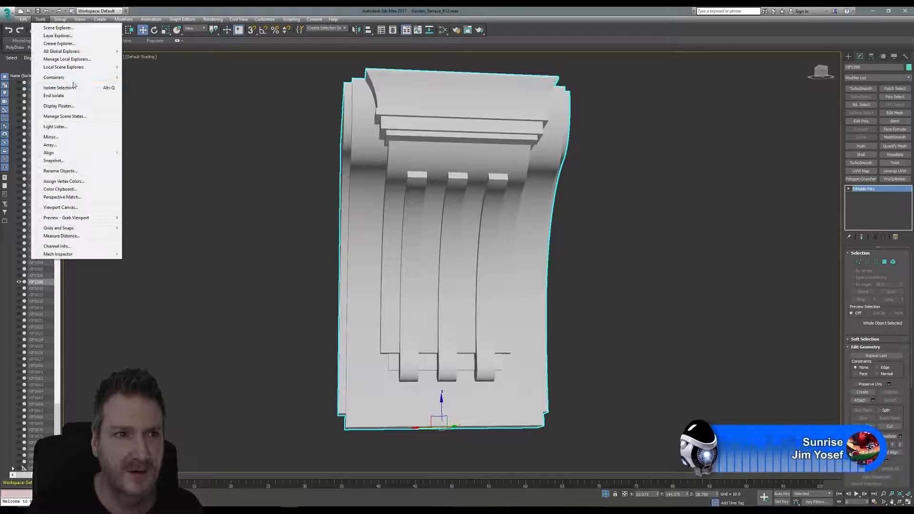
left_click(53, 96)
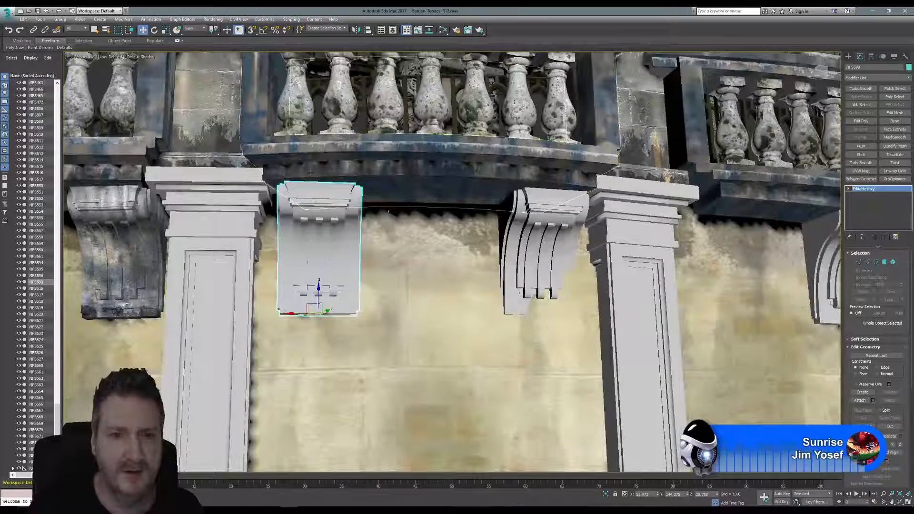
- Copy the UV data of map channel 1 from the textured corbel on the near side of the neighbouring pillar, using Channel Info
middle_click_drag(347, 164, 429, 170)
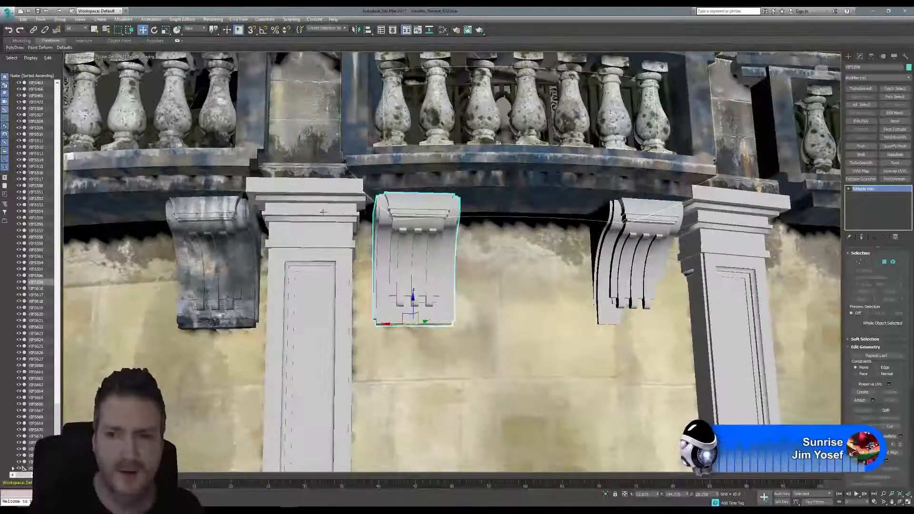
left_click(214, 210)
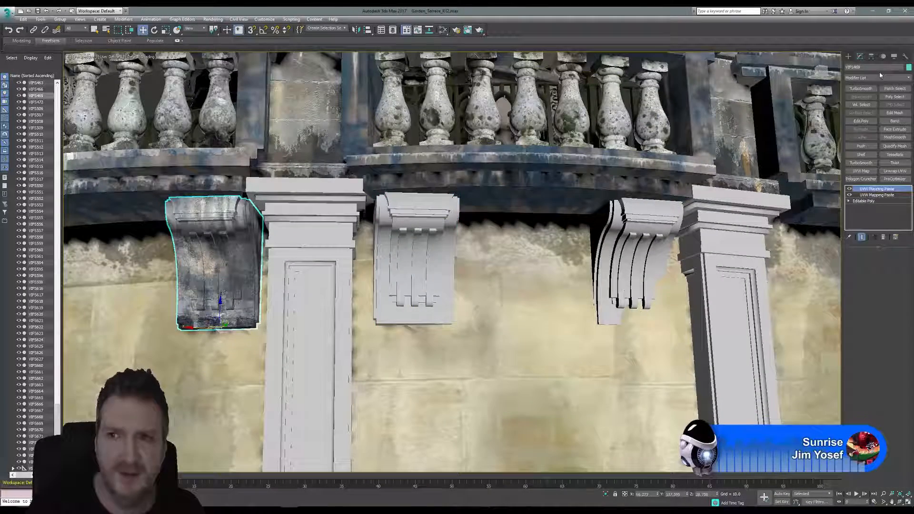
left_click(905, 57)
left_click(876, 224)
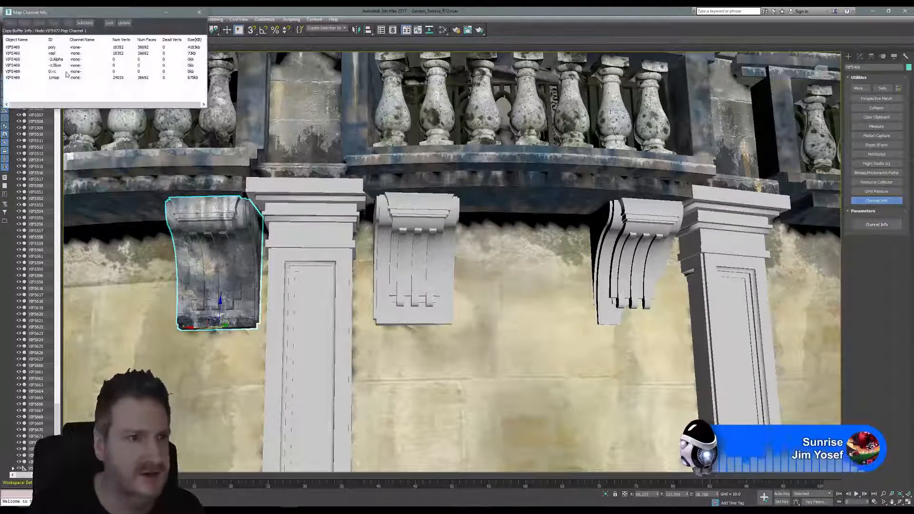
right_click(58, 78)
left_click(72, 83)
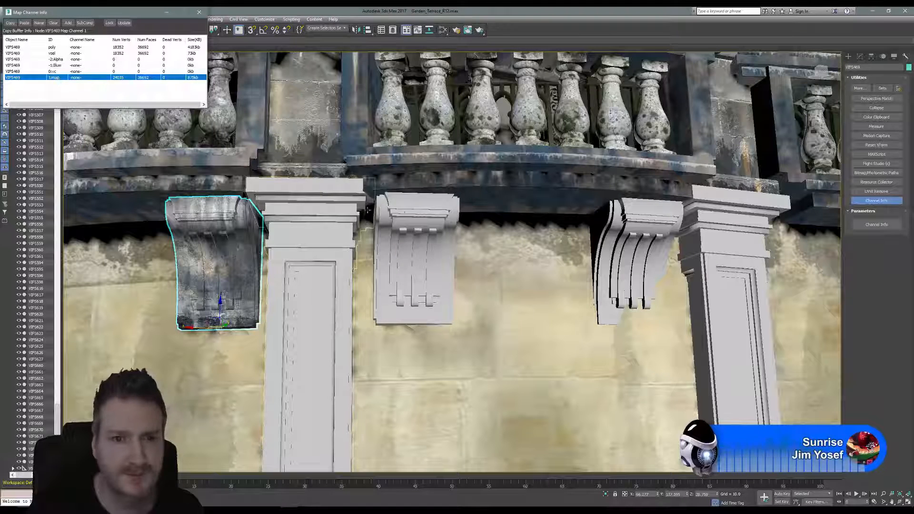
- Paste the copied UVs into map channel 1 of the newly merged untextured corbel and close Map Channel Info
left_click(395, 224)
right_click(59, 78)
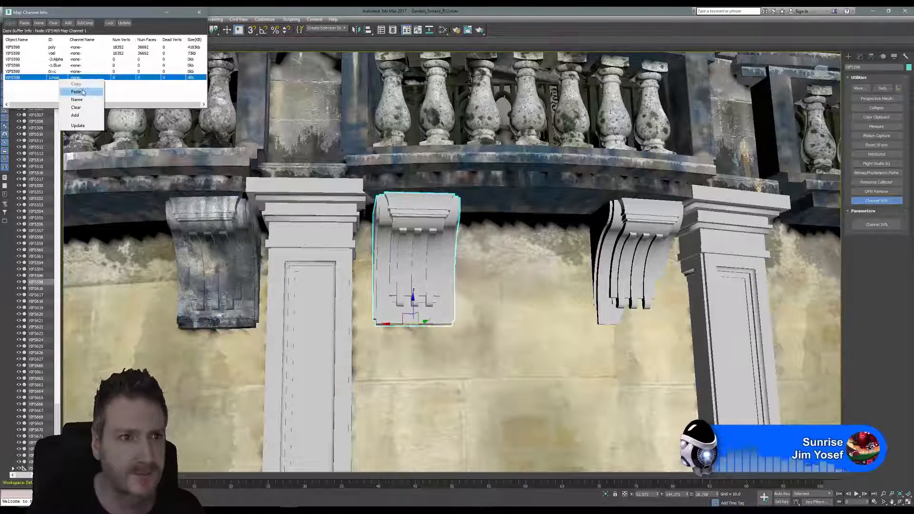
left_click(82, 91)
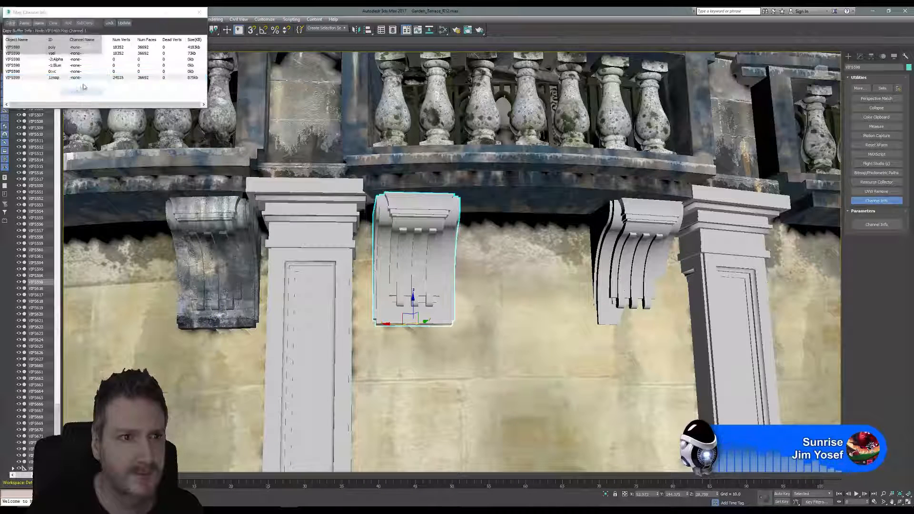
left_click(196, 15)
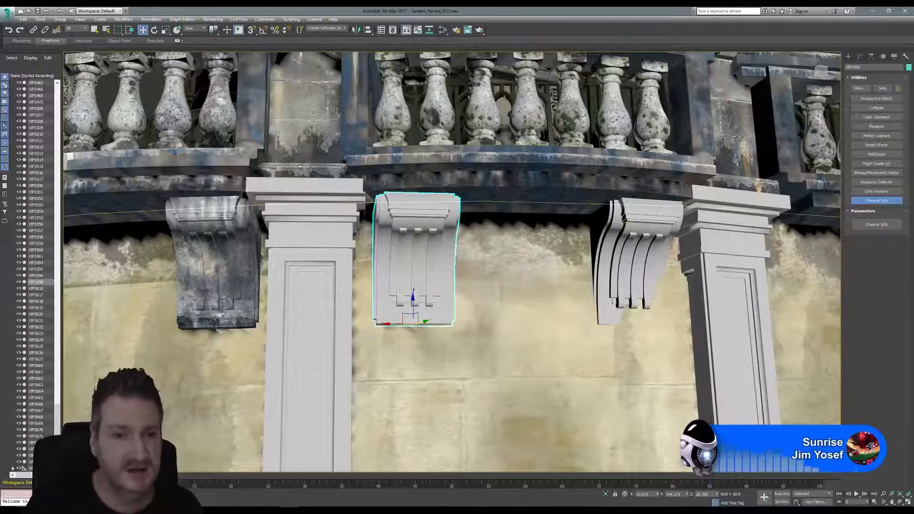
- Assign the Standard material fed by the Map #76 bitmap to the merged corbel and close the Slate Material Editor
middle_click_drag(387, 166, 339, 149)
middle_click_drag(440, 202, 460, 216)
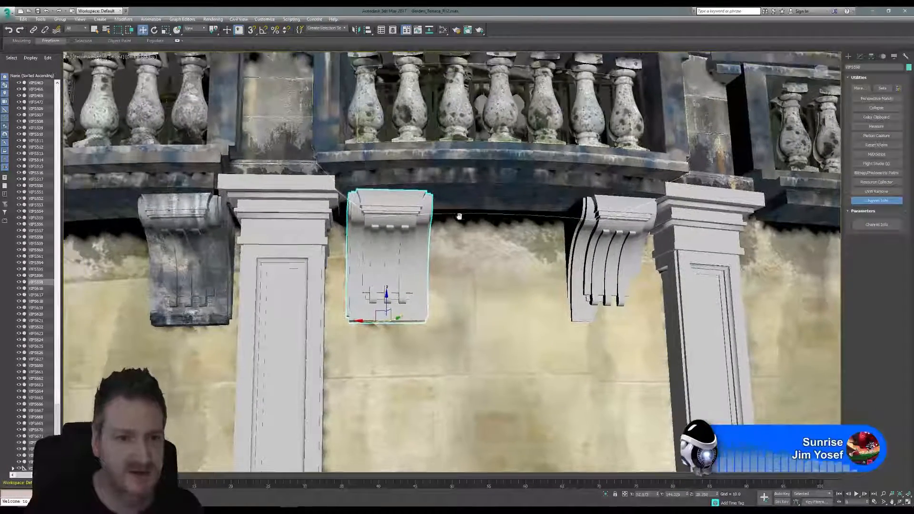
middle_click_drag(303, 144, 276, 127)
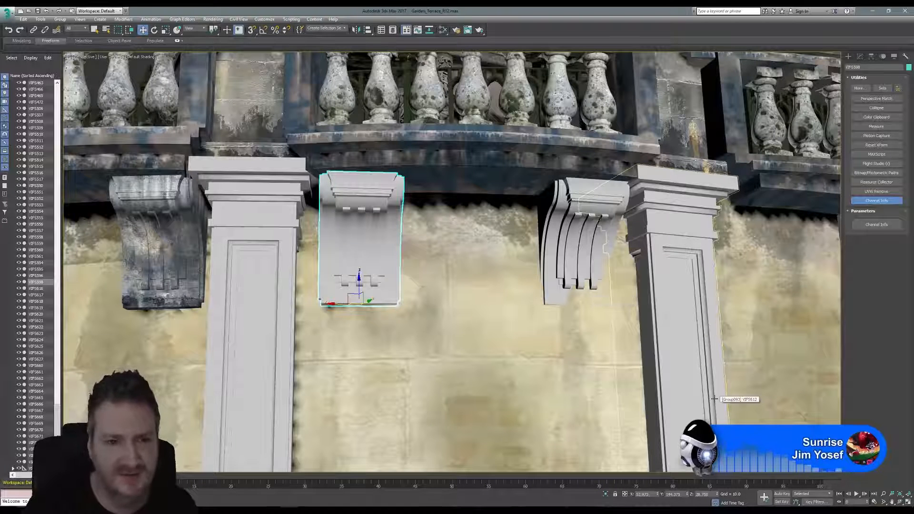
left_click(442, 30)
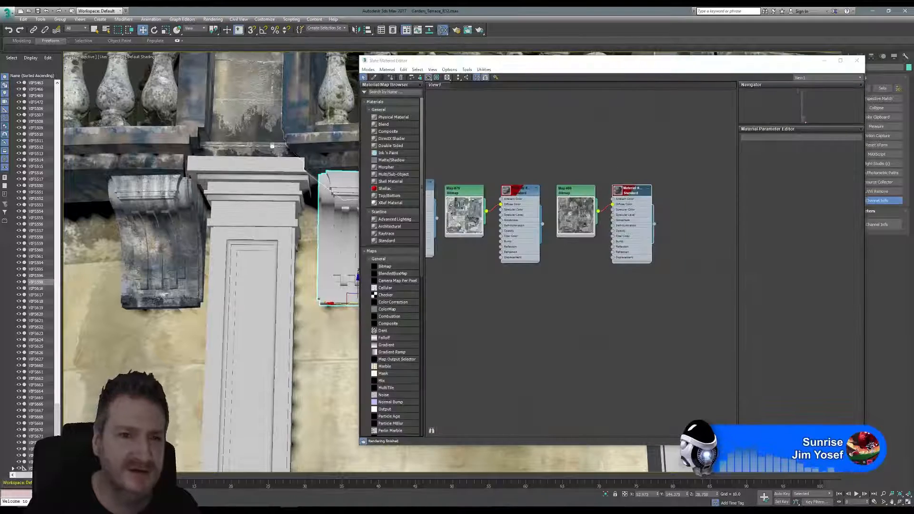
middle_click_drag(305, 138, 230, 125)
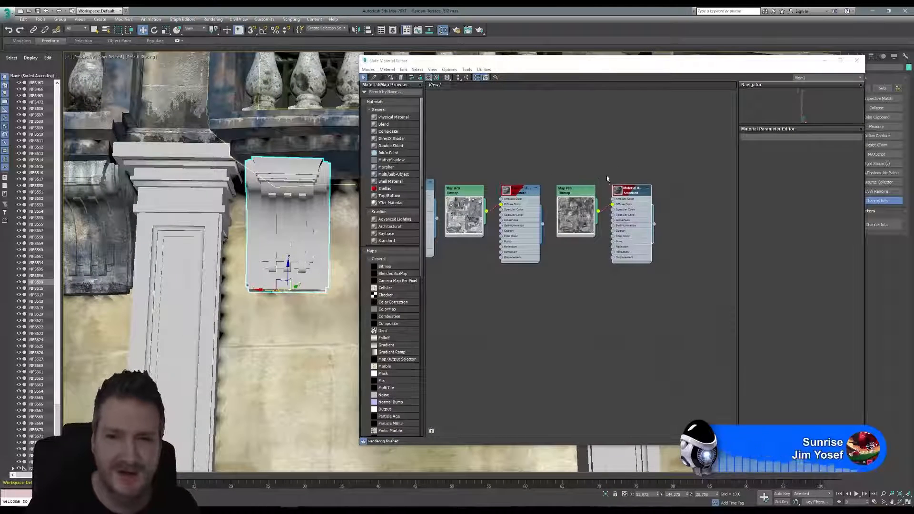
mouse_move(529, 166)
middle_mouse_down()
mouse_move(713, 163)
mouse_move(561, 186)
middle_mouse_up()
left_click(547, 202)
right_click(547, 202)
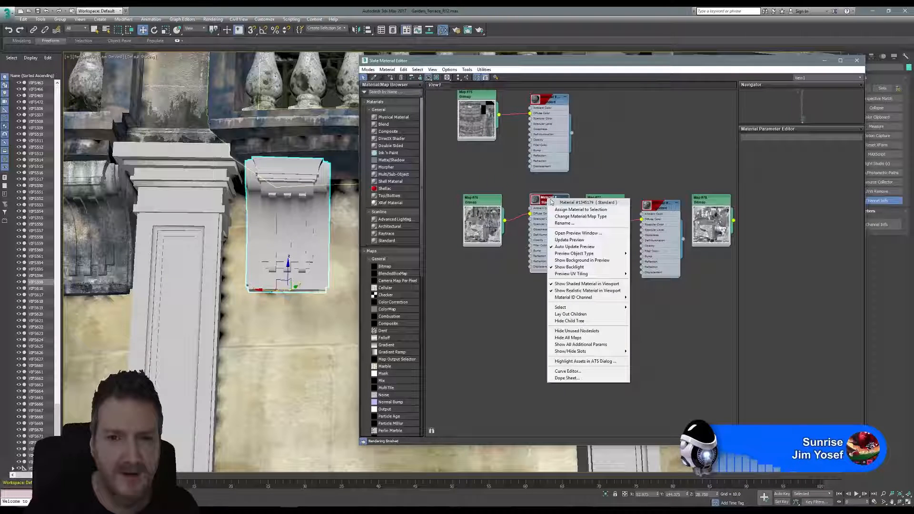
left_click(568, 210)
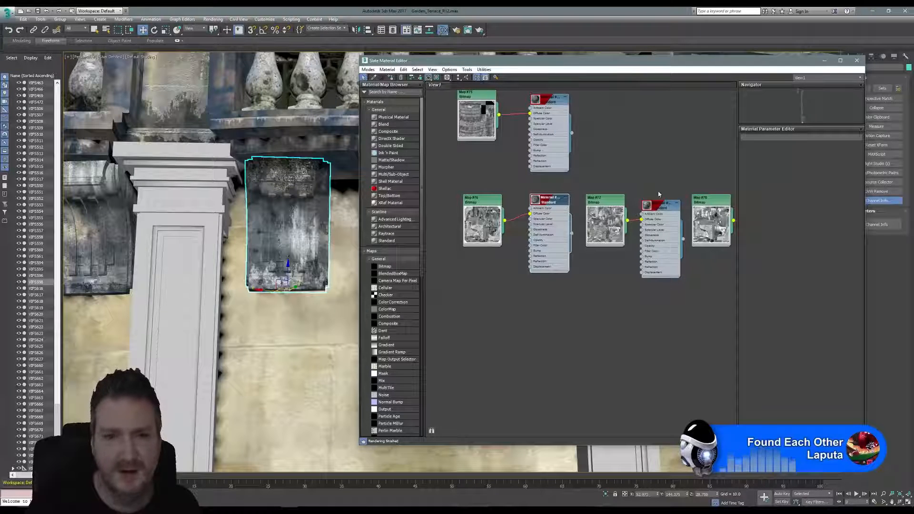
left_click(857, 61)
- Select the three pieces of the next untextured corbel, under the same balcony section just before the next pillar, and isolate them
middle_click_drag(459, 222, 358, 241)
left_click(391, 202)
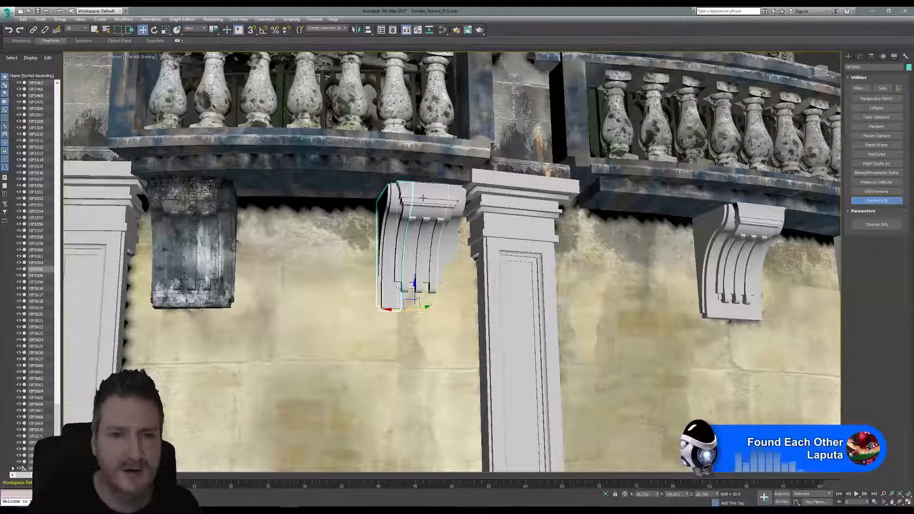
left_click(417, 202, "ctrl")
left_click(458, 204, "ctrl")
left_click(41, 19)
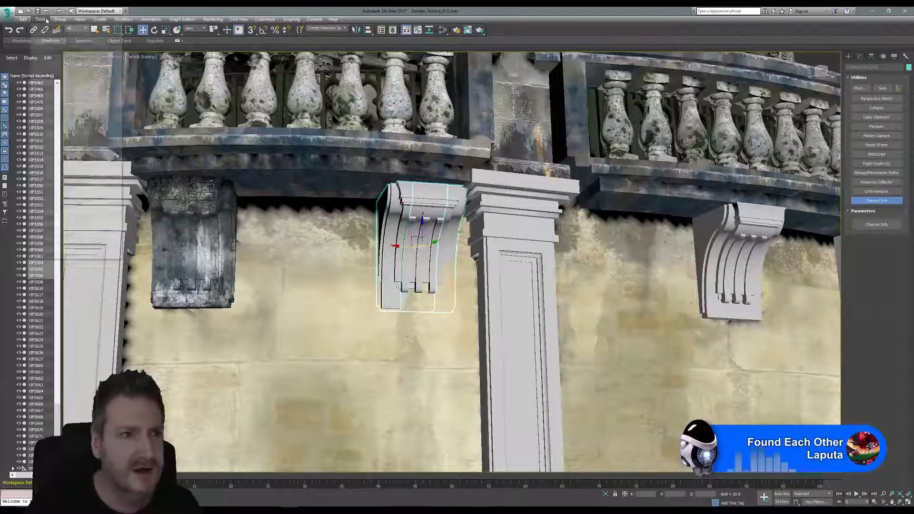
left_click(63, 88)
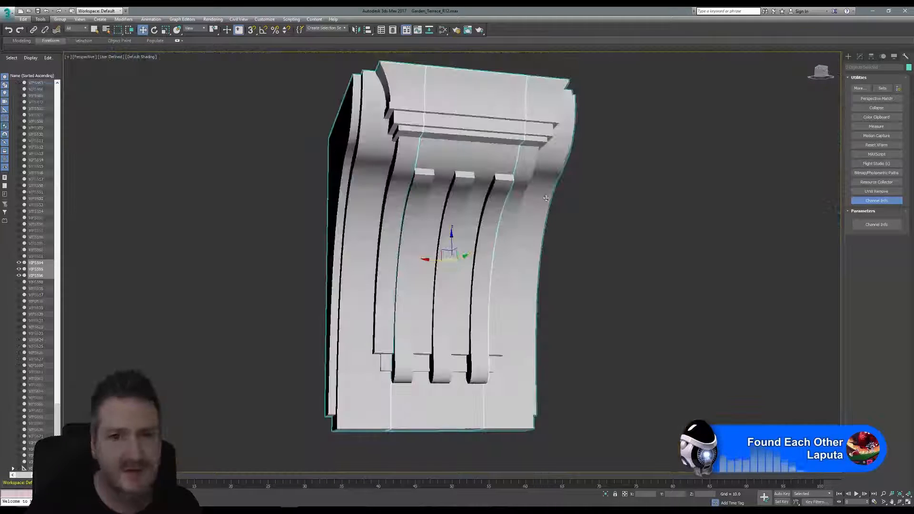
- Convert only the left side piece of the isolated corbel to Editable Poly
left_click(598, 212)
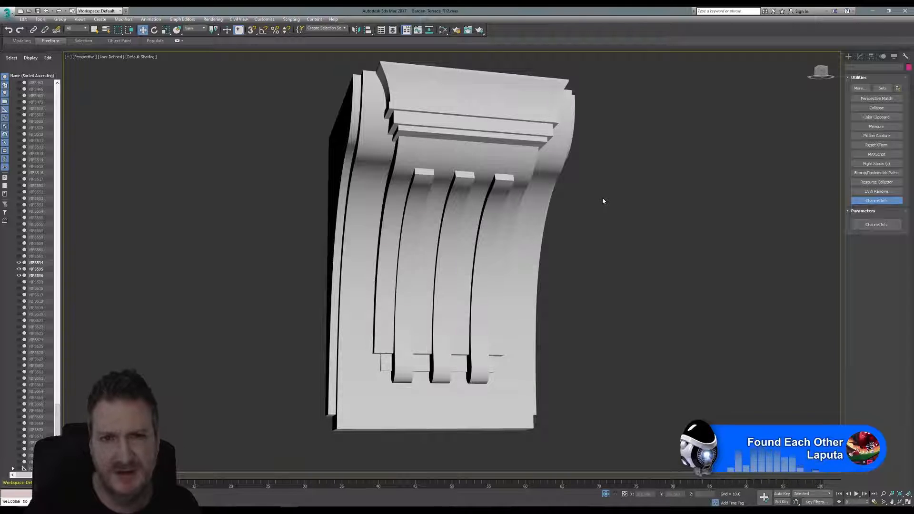
left_click(366, 139)
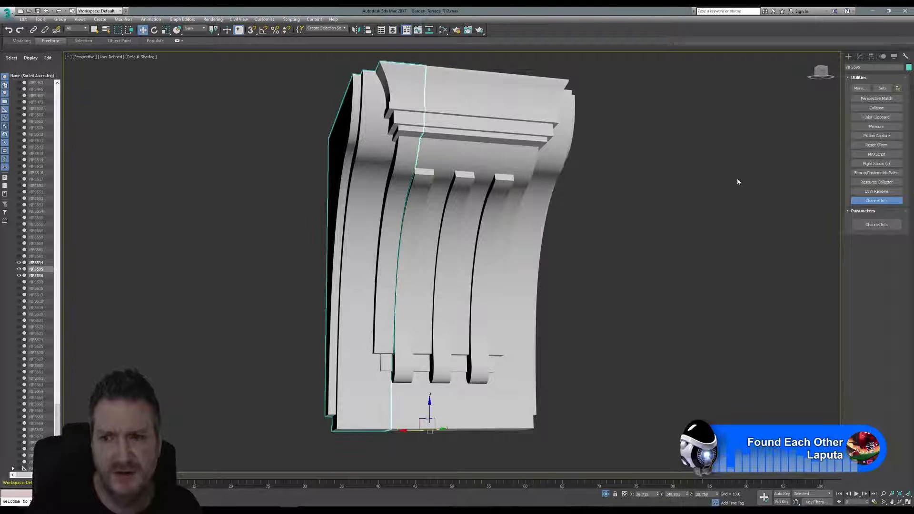
left_click(860, 56)
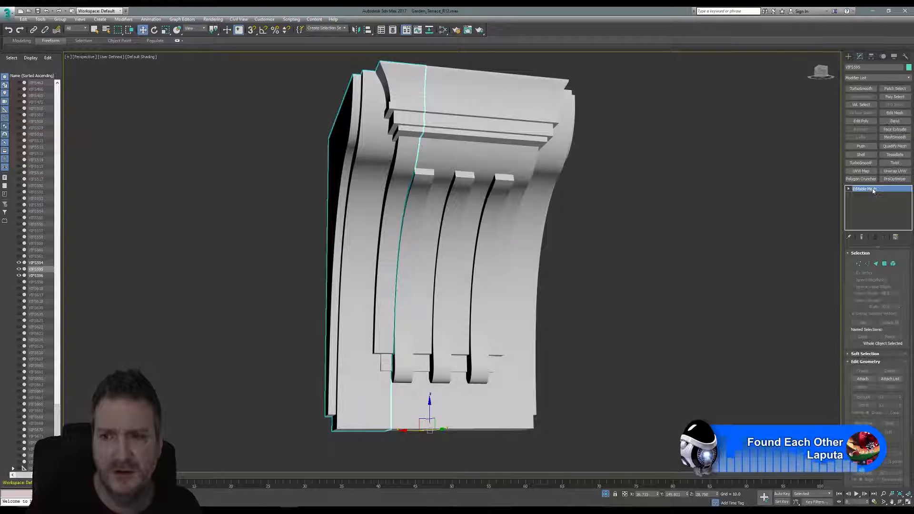
right_click(850, 190)
left_click(873, 242)
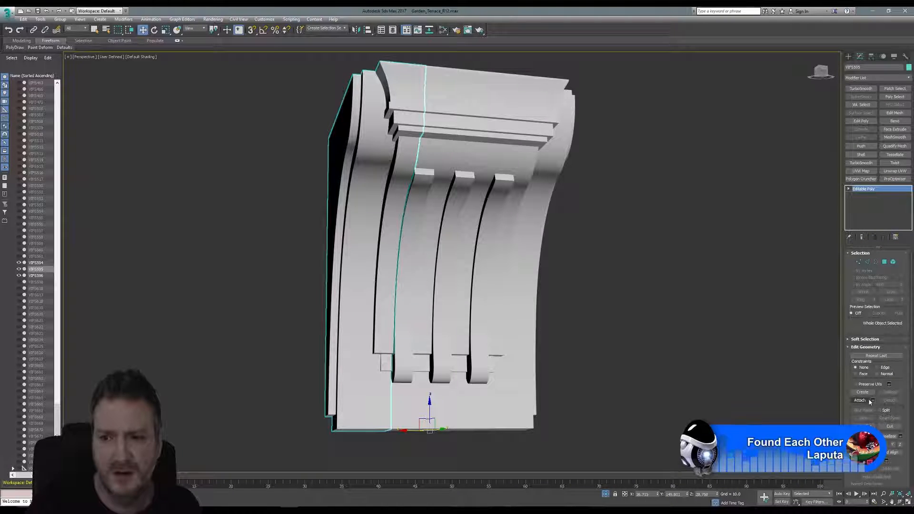
- Attach the middle and right pieces to the converted left piece with Match Material IDs to Material, and end isolation
left_click(860, 401)
left_click(497, 264)
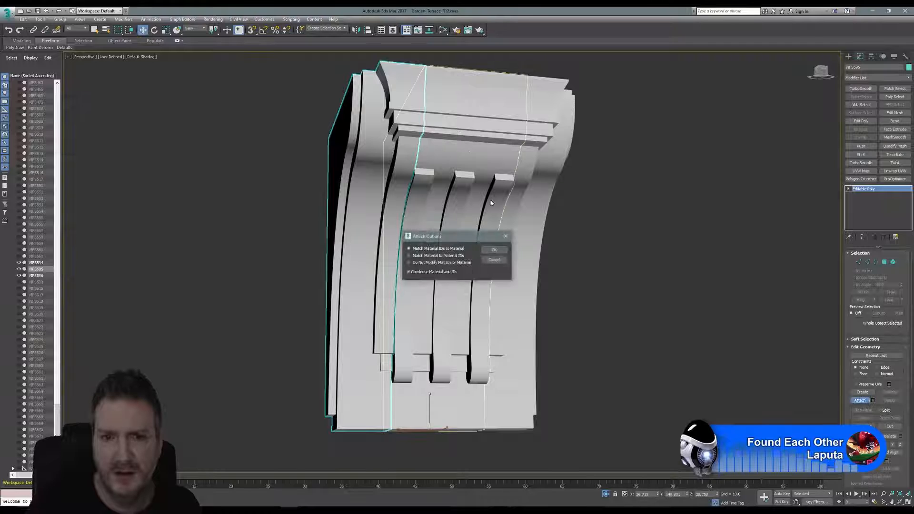
left_click(495, 252)
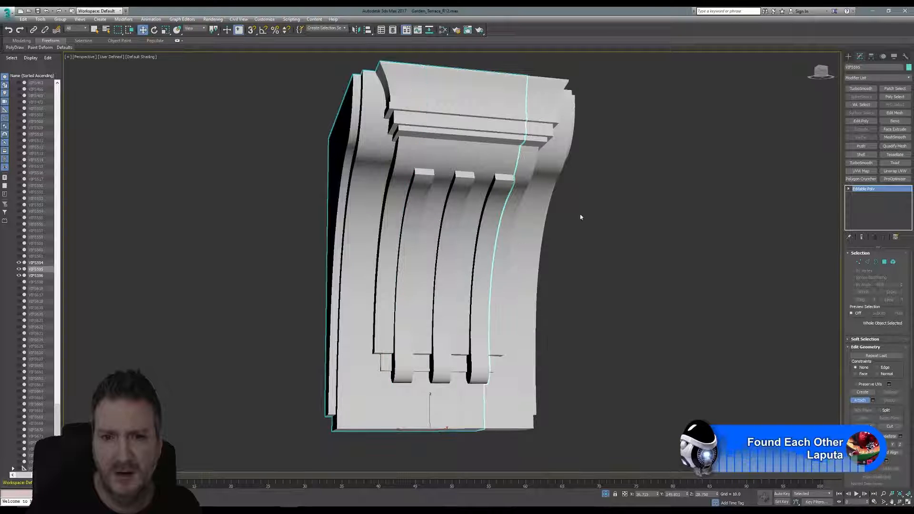
left_click(549, 146)
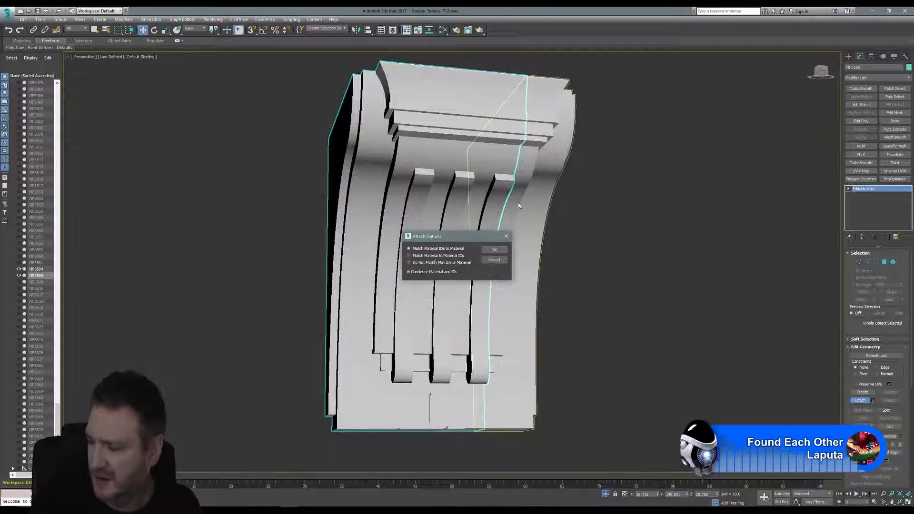
left_click(501, 252)
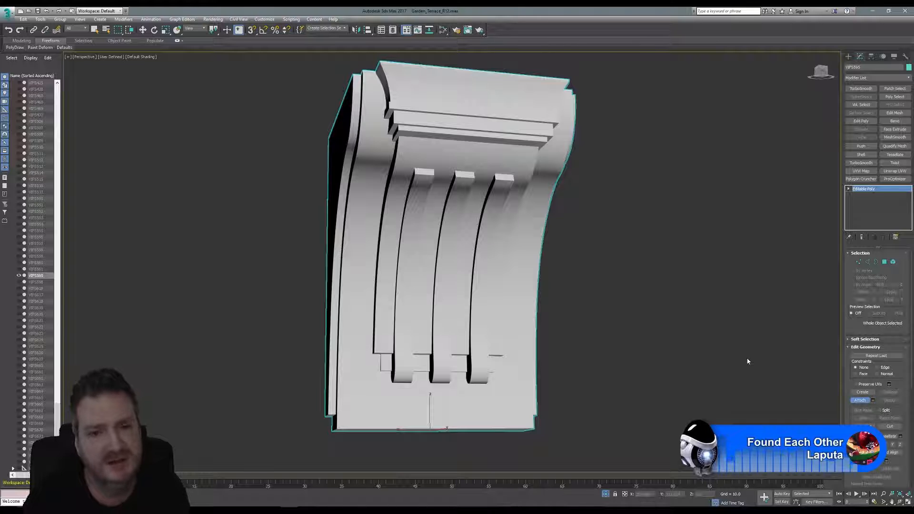
left_click(860, 400)
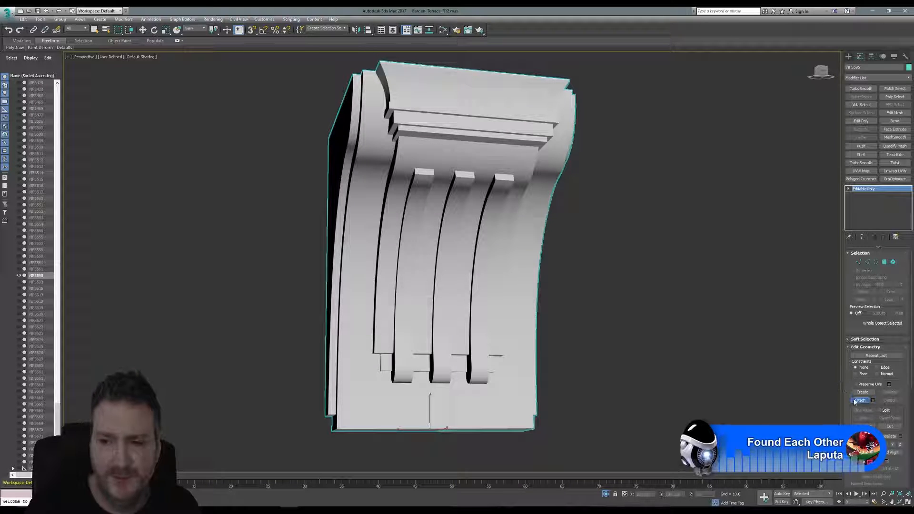
key("w")
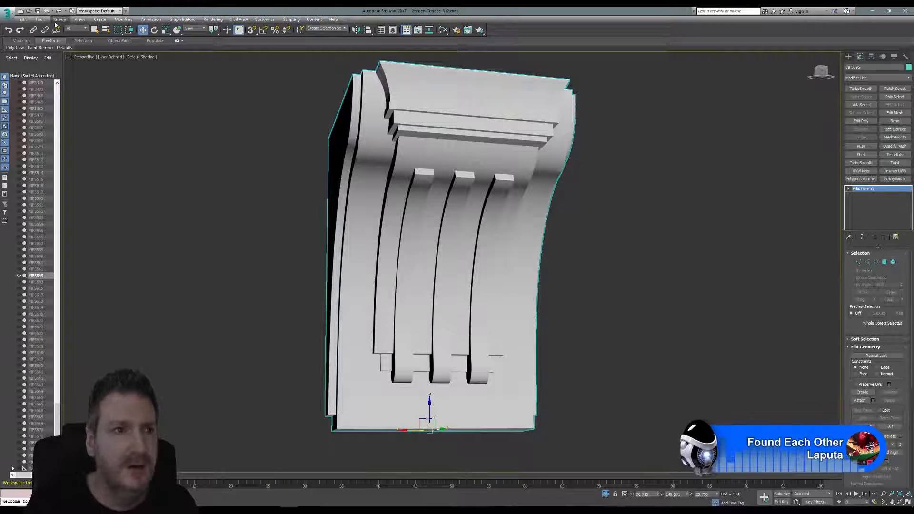
left_click(41, 19)
left_click(62, 96)
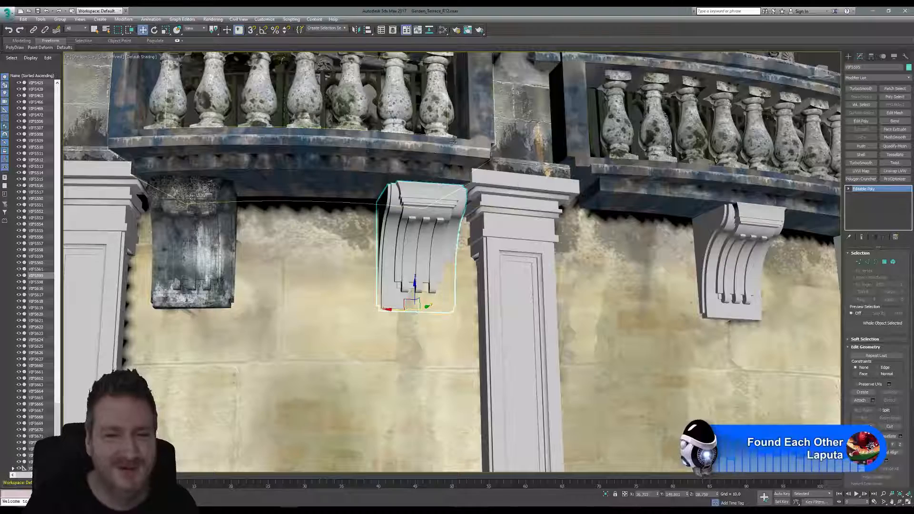
- Copy the UV data of map channel 1 from the dark, newly textured corbel under the same balcony section
middle_click_drag(509, 149, 396, 167)
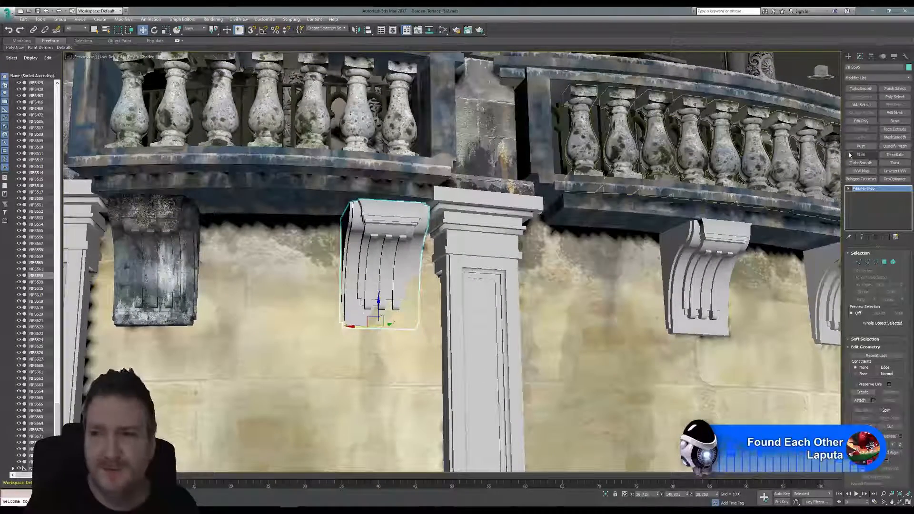
left_click(184, 220)
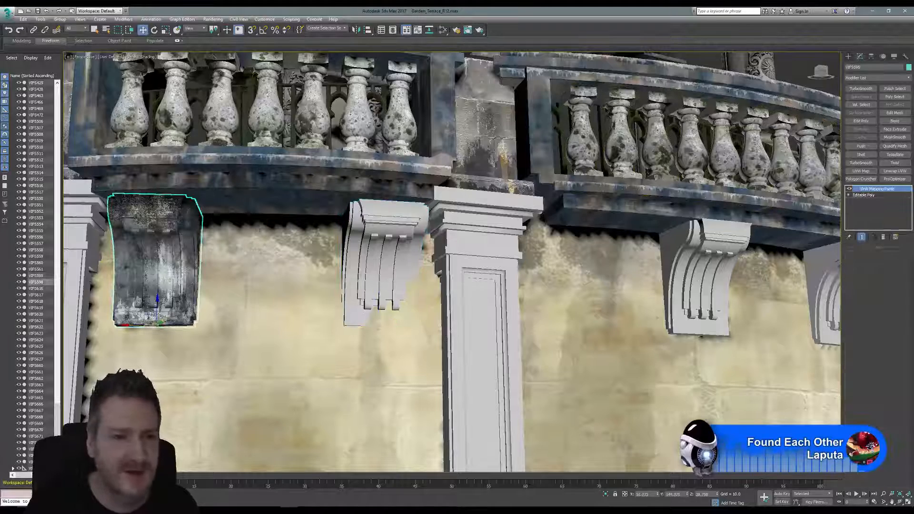
left_click(905, 56)
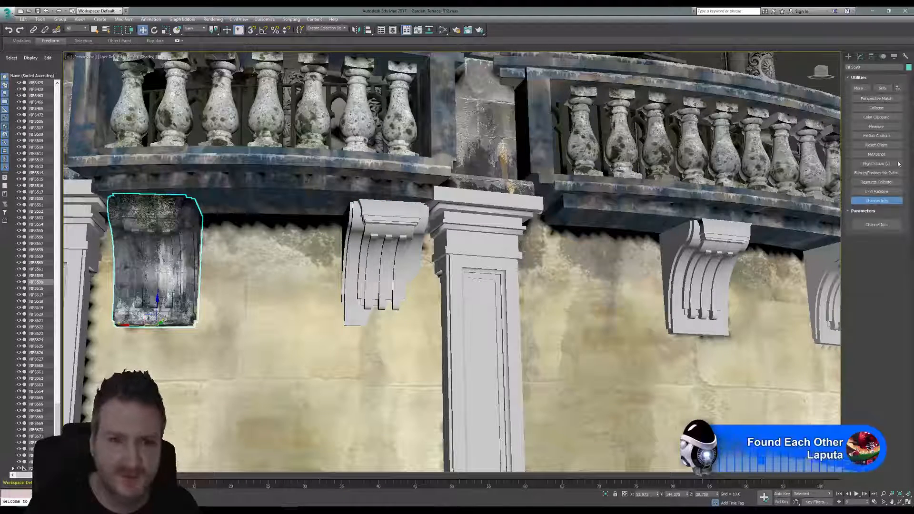
left_click(876, 201)
left_click(871, 224)
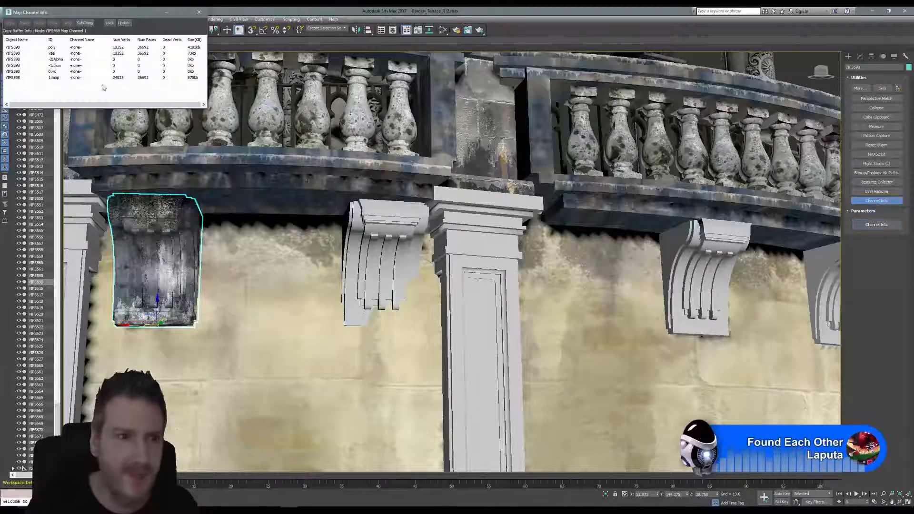
left_click(66, 78)
right_click(52, 79)
left_click(69, 84)
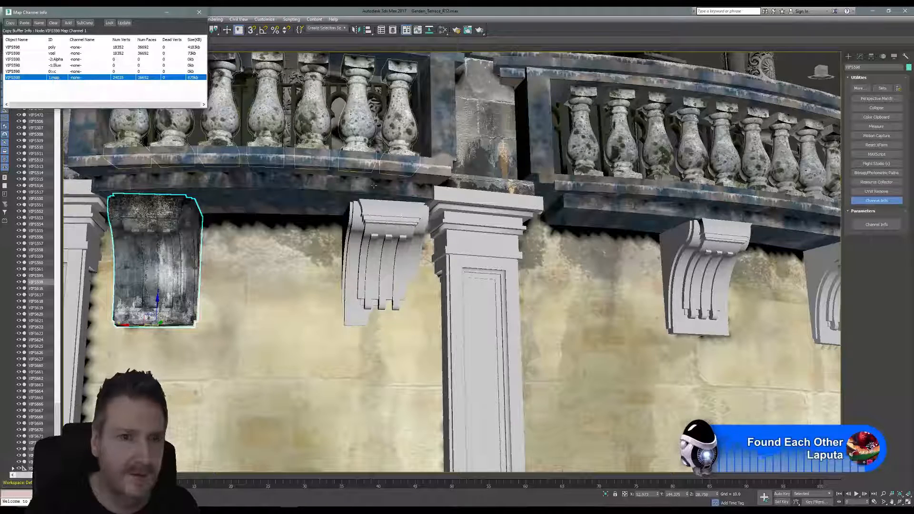
- Paste the copied UVs into map channel 1 of the merged corbel before the next pillar and close Map Channel Info
left_click(377, 209)
right_click(53, 78)
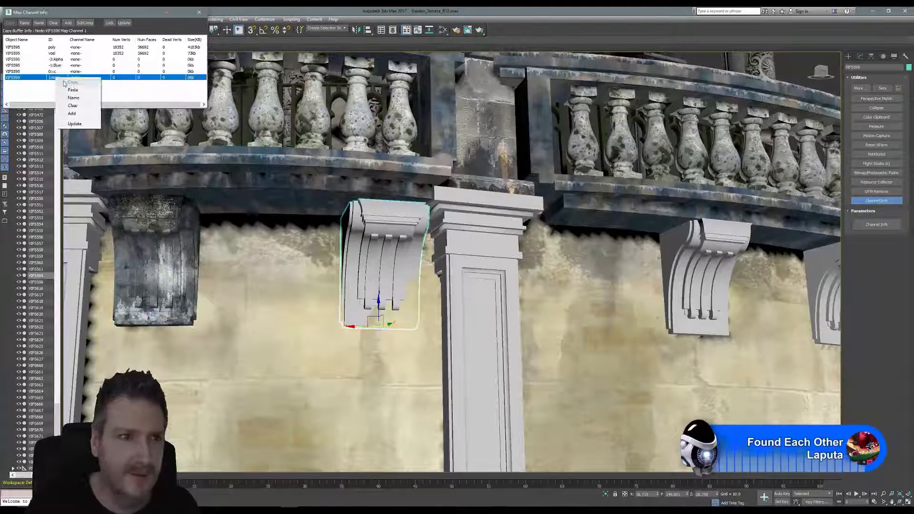
left_click(67, 90)
left_click(88, 37)
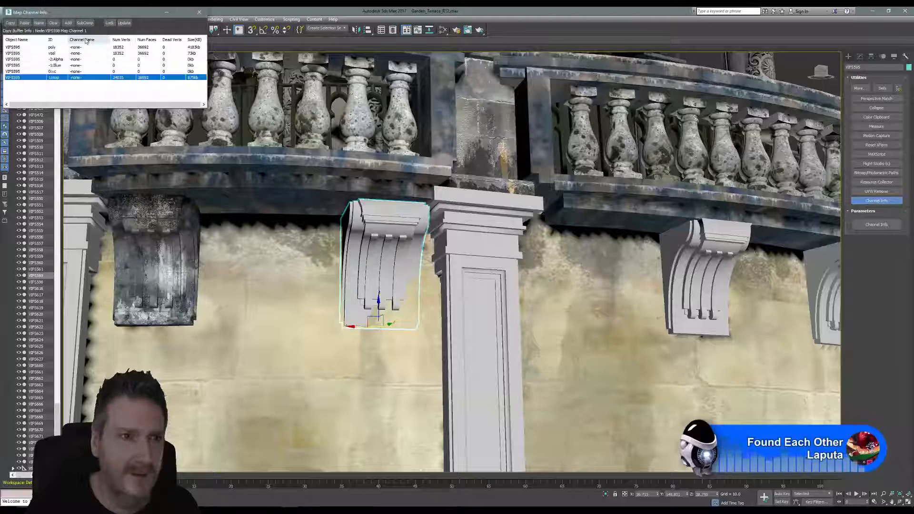
left_click(199, 13)
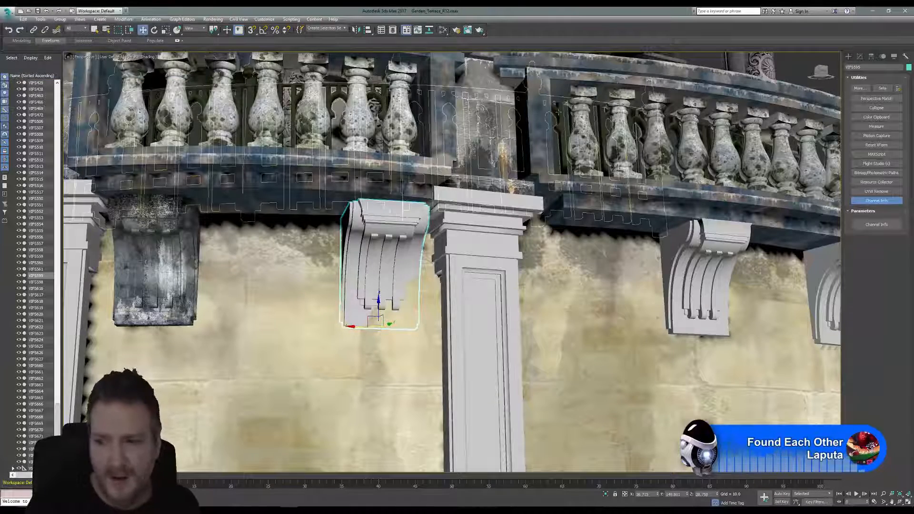